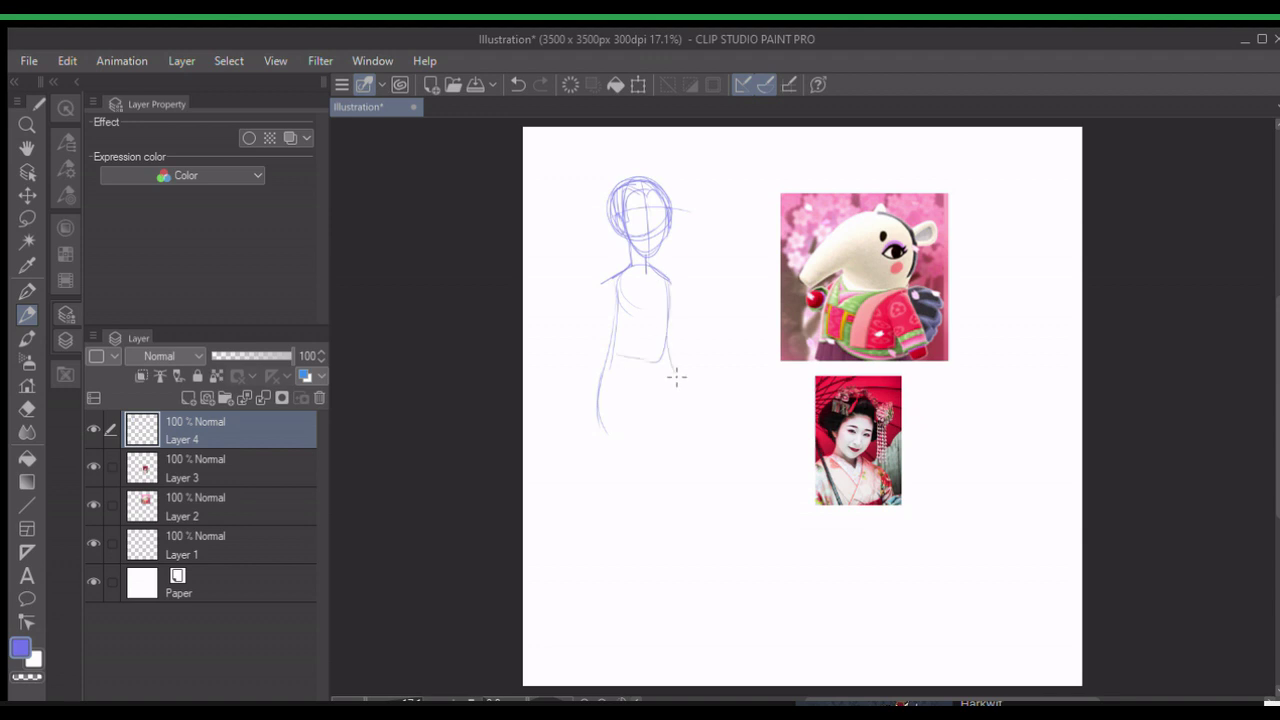
Sketch the hip outlines, pelvis and body centre line below the first figure's chest
mouse_move(676, 376)
mouse_down()
mouse_move(609, 391)
mouse_move(672, 436)
mouse_up()
mouse_move(642, 264)
mouse_down()
mouse_move(642, 456)
mouse_move(614, 335)
mouse_move(606, 404)
mouse_up()
drag(612, 350, 606, 438)
drag(668, 318, 690, 436)
Sketch the long outer and inner contours of the first figure's leg running down from the hip
drag(729, 242, 722, 179)
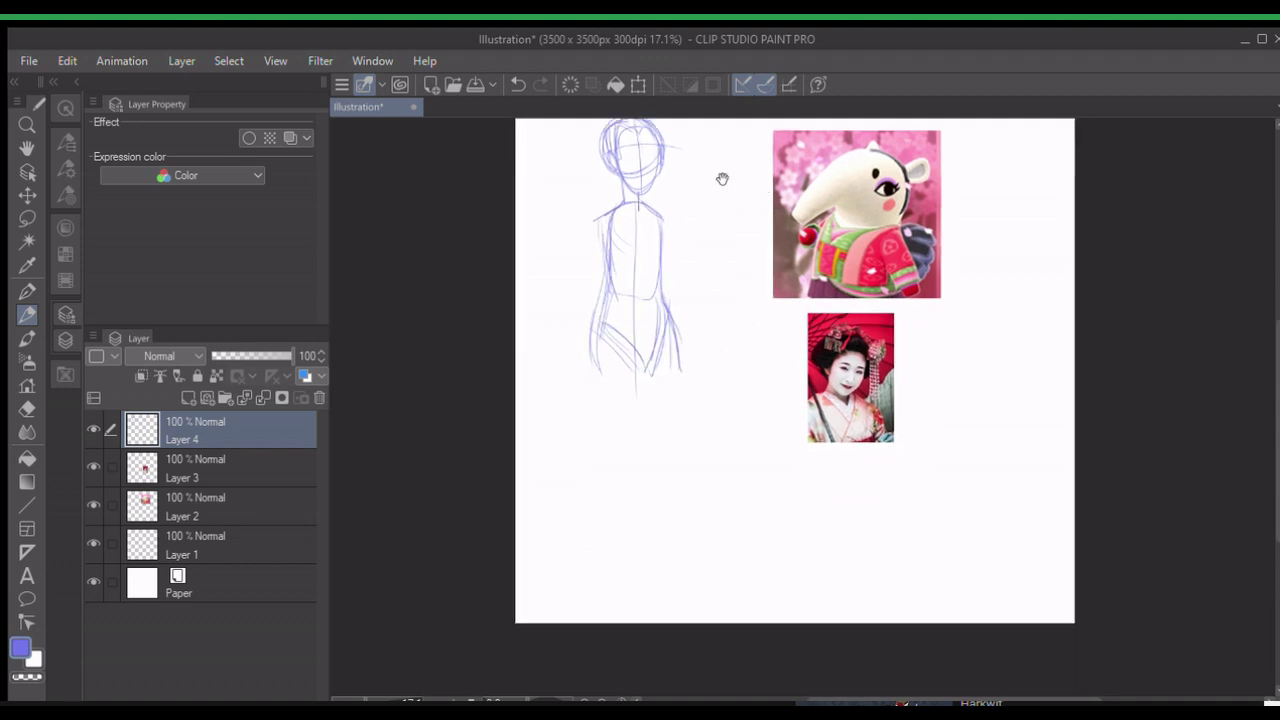
drag(603, 330, 605, 380)
drag(605, 368, 634, 540)
drag(650, 384, 648, 518)
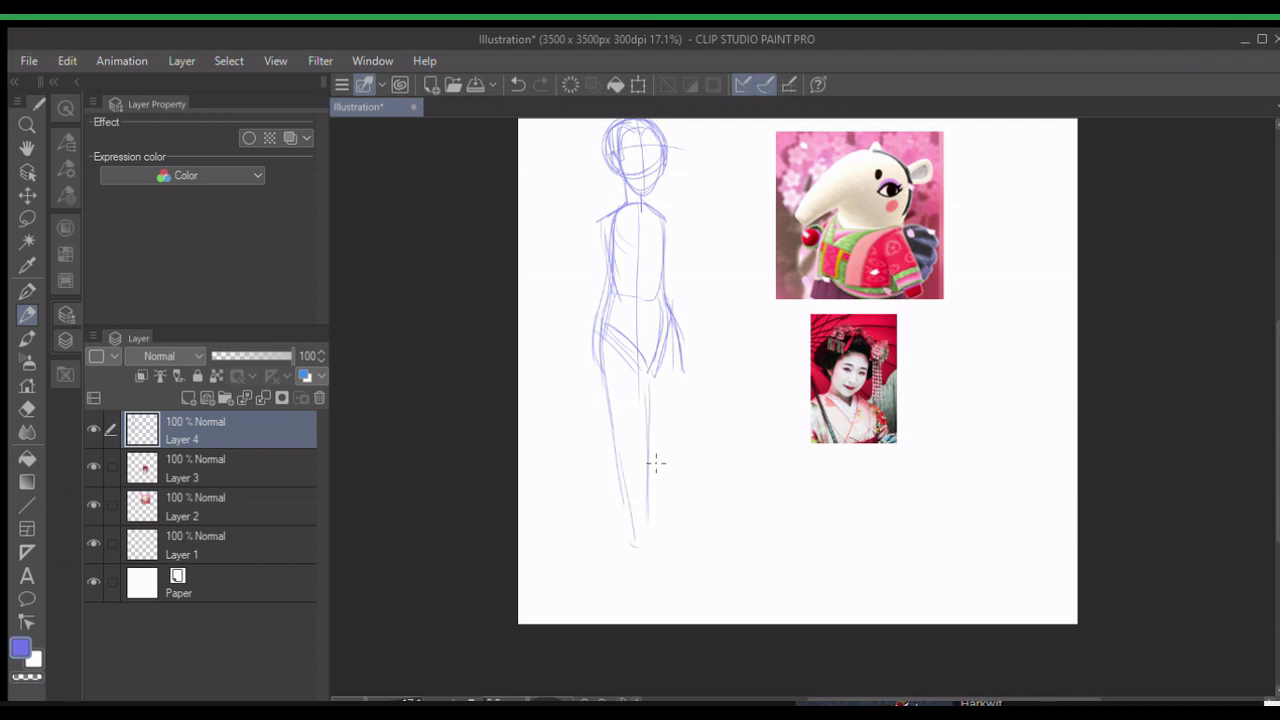
drag(650, 356, 652, 546)
Sketch the first figure's other leg and refine the thigh, knee and calf lines down to the feet
drag(682, 336, 668, 510)
mouse_move(673, 428)
mouse_down()
mouse_move(662, 536)
mouse_move(681, 532)
mouse_up()
mouse_move(628, 304)
mouse_down()
mouse_move(632, 372)
mouse_move(660, 424)
mouse_up()
mouse_move(669, 348)
mouse_down()
mouse_move(672, 478)
mouse_move(650, 498)
mouse_up()
drag(702, 312, 688, 436)
Sketch both arms hanging at the sides of the first figure's torso
mouse_move(1052, 174)
mouse_down()
mouse_move(1052, 254)
mouse_move(1058, 211)
mouse_up()
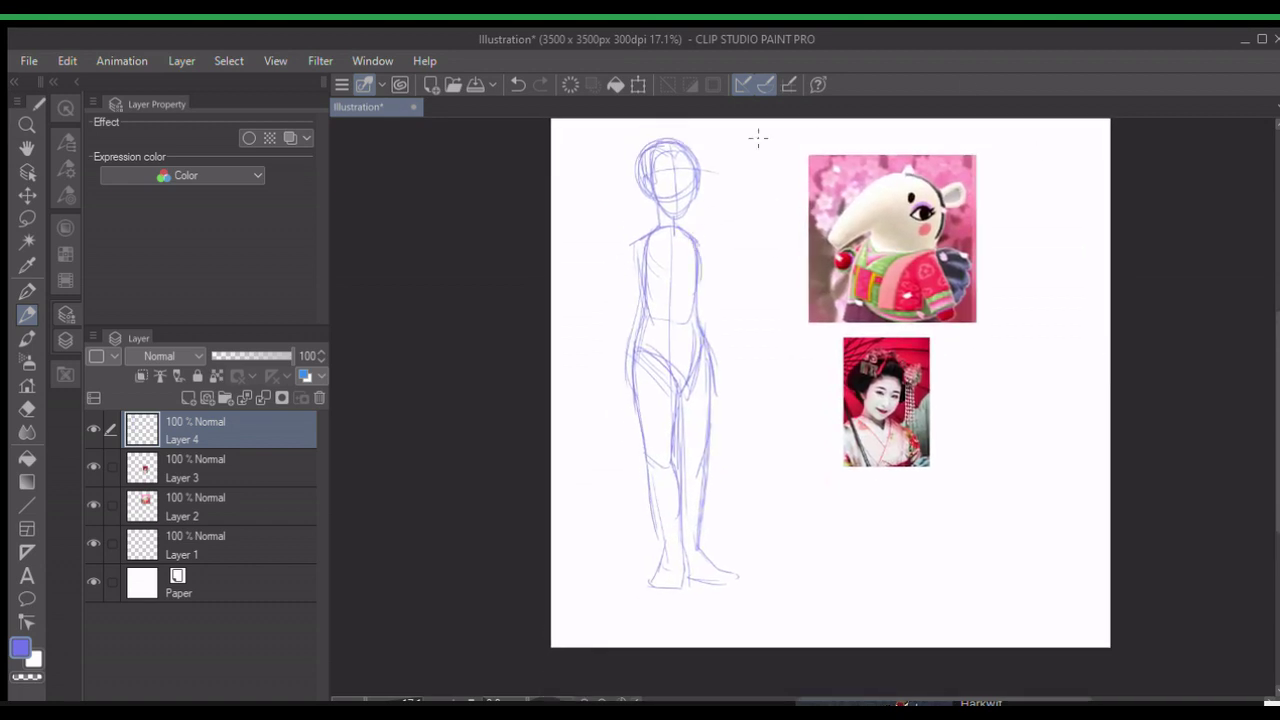
drag(632, 256, 600, 409)
drag(706, 246, 736, 378)
Fade the body sketch layer to 20% opacity and add a new layer with magenta as the drawing colour
drag(669, 115, 617, 175)
drag(292, 355, 218, 355)
click(846, 228)
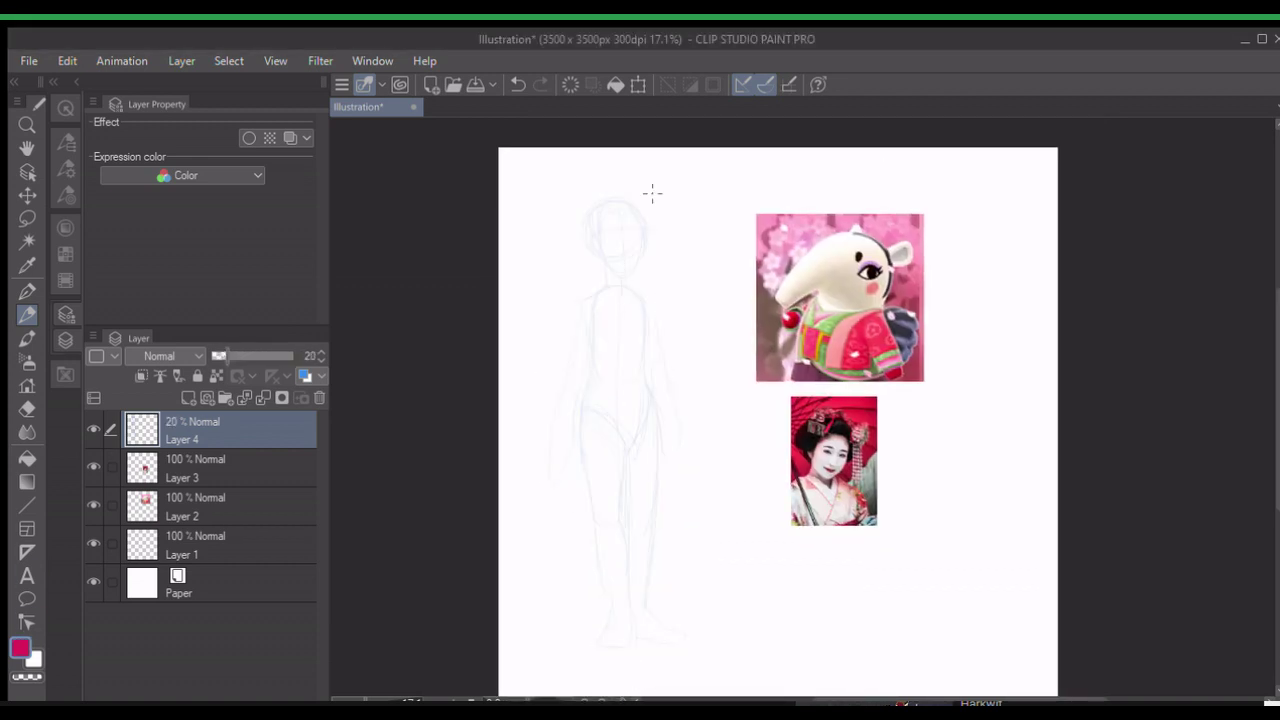
key(ctrl+shift+n)
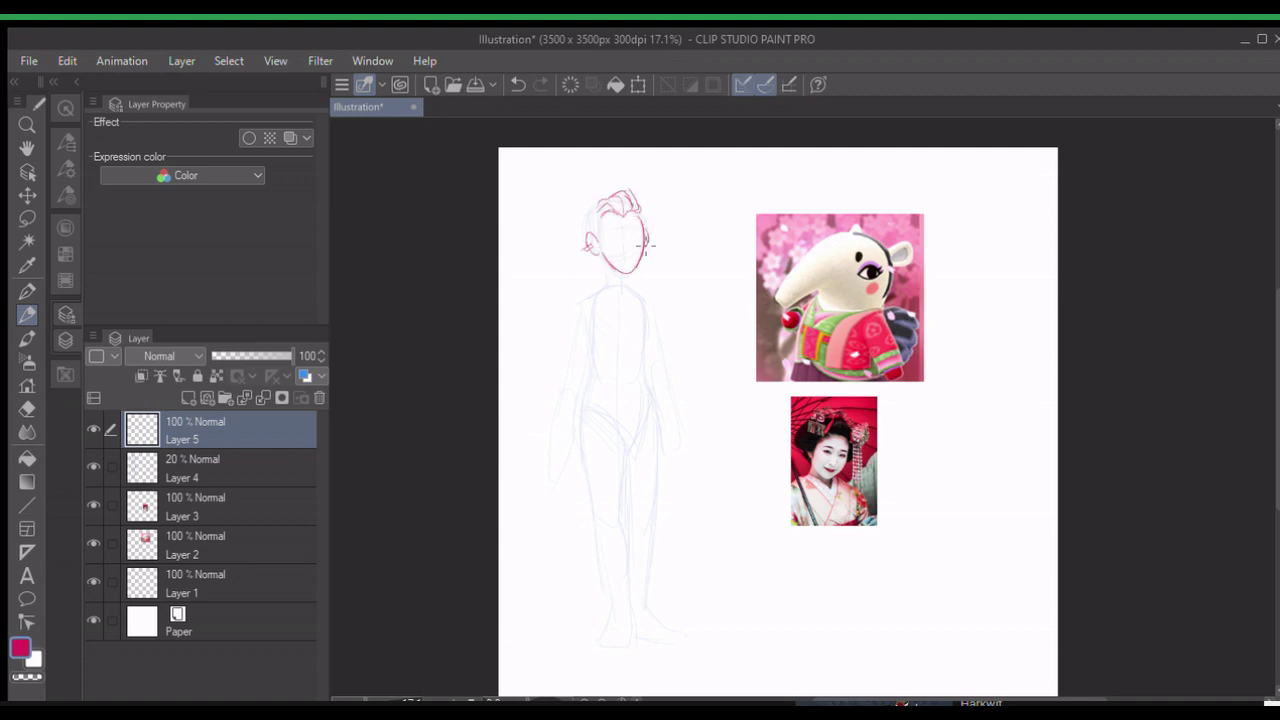
Sketch the woman's hair around her head in magenta and redraw the line across her face at eye level
drag(612, 192, 574, 220)
drag(596, 216, 574, 238)
drag(580, 262, 598, 281)
mouse_move(590, 250)
mouse_down()
mouse_move(660, 248)
mouse_move(640, 277)
mouse_move(669, 253)
mouse_up()
key(ctrl+z)
key(ctrl+z)
mouse_move(588, 250)
mouse_down()
mouse_move(602, 272)
mouse_move(661, 251)
mouse_up()
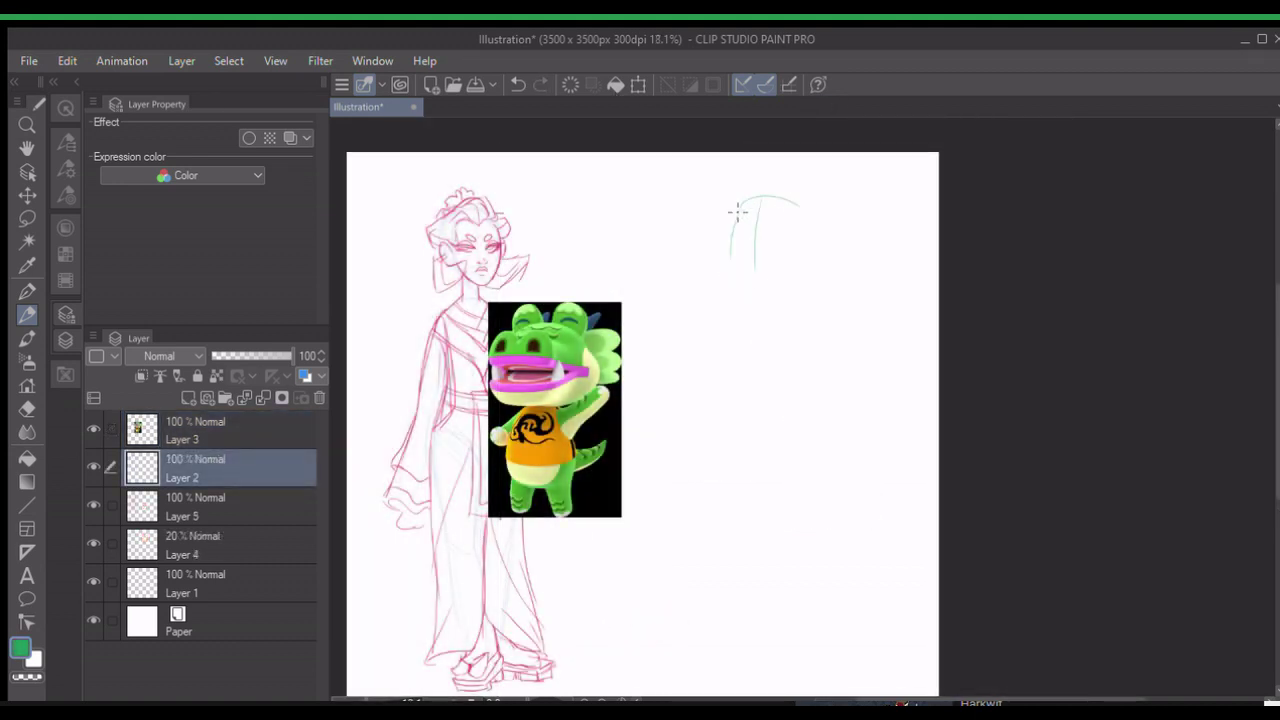
Sketch the second figure's head, face centre line and jaw in green beside the finished kimono figure
mouse_move(737, 211)
mouse_down()
mouse_move(787, 277)
mouse_move(730, 274)
mouse_up()
drag(790, 212, 786, 288)
drag(740, 200, 800, 298)
mouse_move(736, 214)
mouse_down()
mouse_move(784, 194)
mouse_move(806, 266)
mouse_move(800, 235)
mouse_move(798, 268)
mouse_move(730, 244)
mouse_up()
mouse_move(752, 196)
mouse_down()
mouse_move(812, 216)
mouse_move(810, 236)
mouse_up()
Sketch the second figure's neck, shoulders and broad chest with a centre line and a lower rib cage edge
mouse_move(750, 294)
mouse_down()
mouse_move(803, 299)
mouse_move(854, 323)
mouse_up()
drag(706, 312, 710, 418)
drag(836, 326, 848, 418)
drag(708, 318, 848, 330)
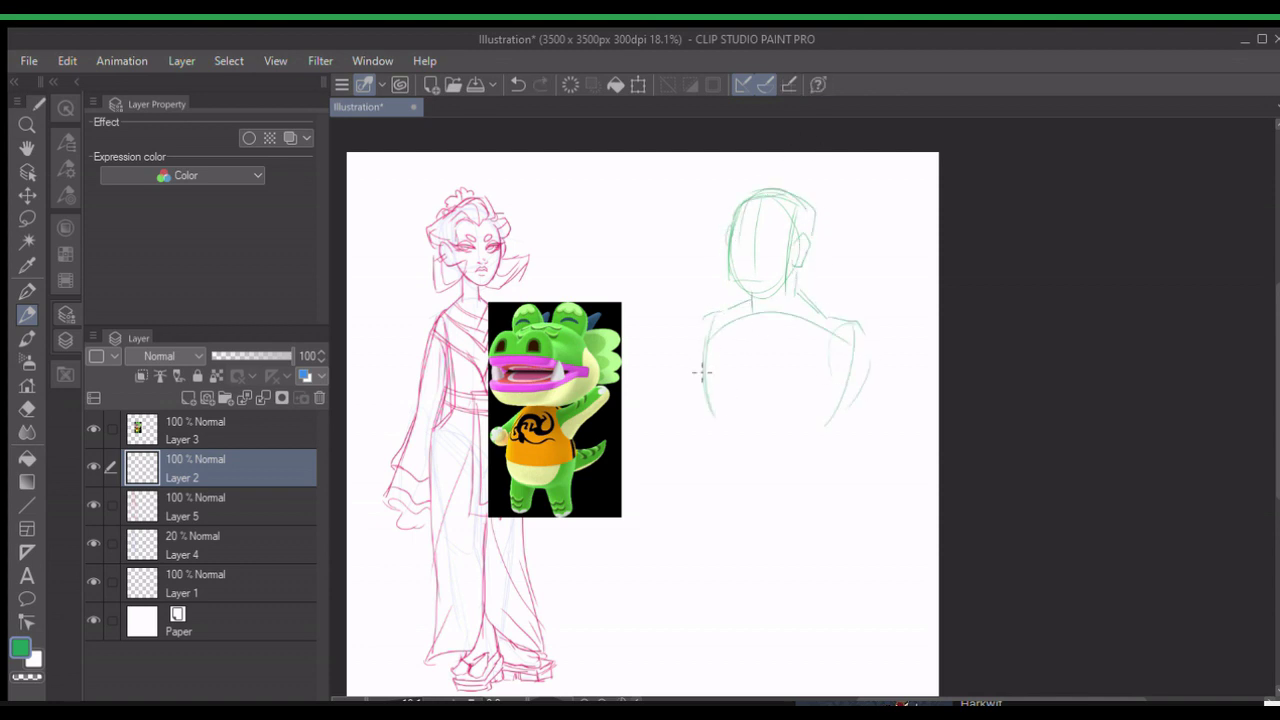
drag(758, 312, 756, 408)
drag(716, 418, 850, 408)
drag(712, 310, 688, 368)
Scale the green head and torso sketch down slightly
key(ctrl+t)
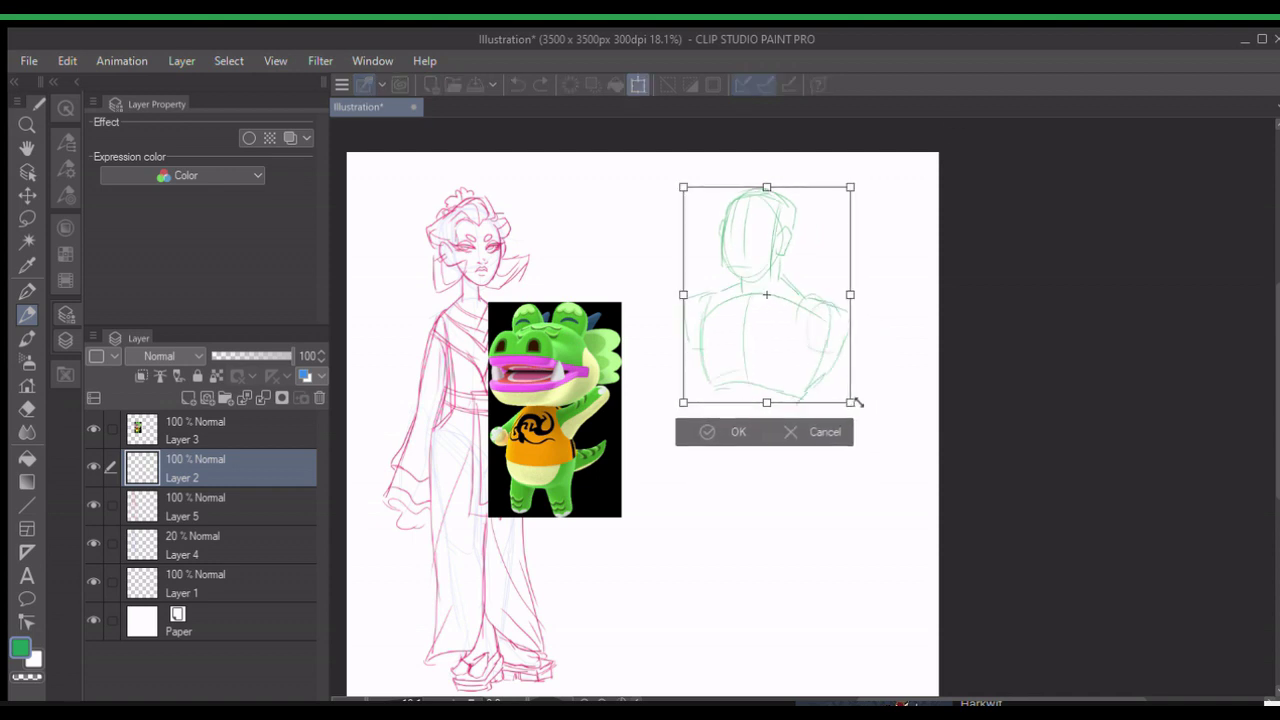
drag(851, 410, 830, 378)
key(Return)
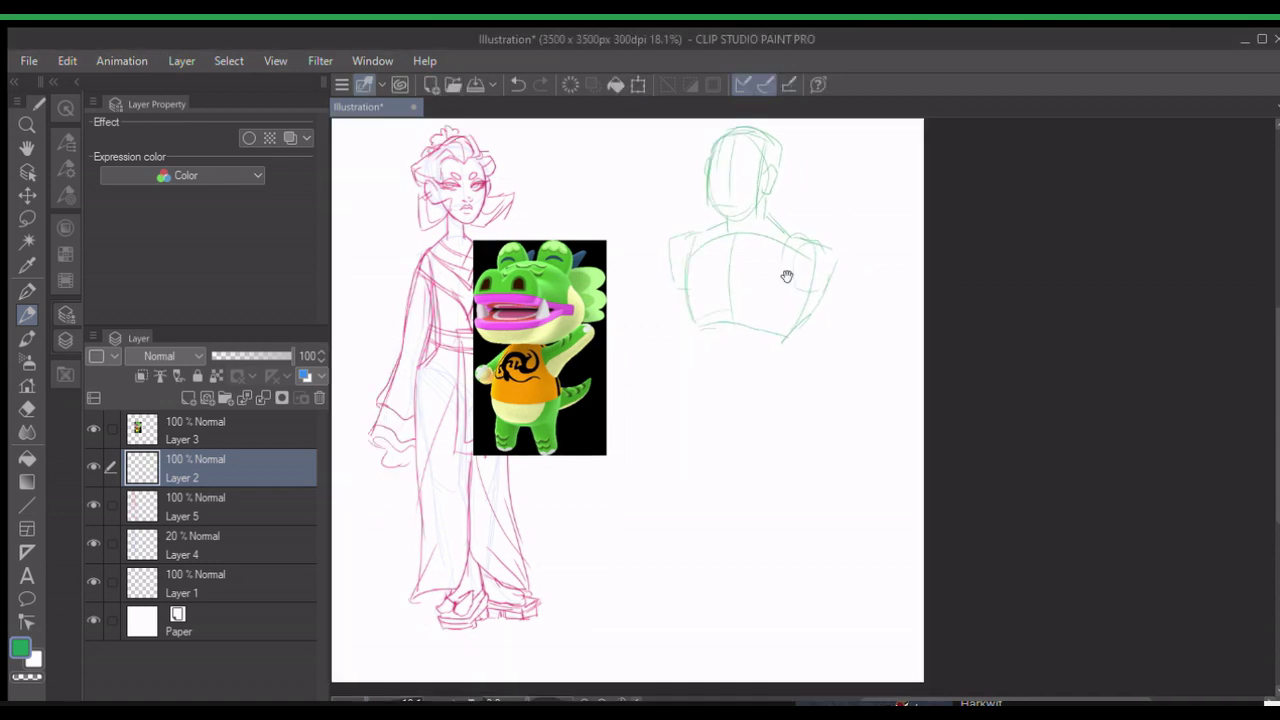
Extend the green torso with waist contours, pelvis and hip lines leading into the thigh
scroll(786, 271, down, 2)
drag(698, 330, 700, 382)
drag(694, 382, 768, 372)
mouse_move(810, 280)
mouse_down()
mouse_move(782, 376)
mouse_move(810, 410)
mouse_up()
scroll(702, 335, down, 1)
mouse_move(805, 366)
mouse_down()
mouse_move(772, 421)
mouse_move(770, 500)
mouse_up()
scroll(770, 500, up, 1)
Enlarge the green body sketch slightly with a transform
key(ctrl+t)
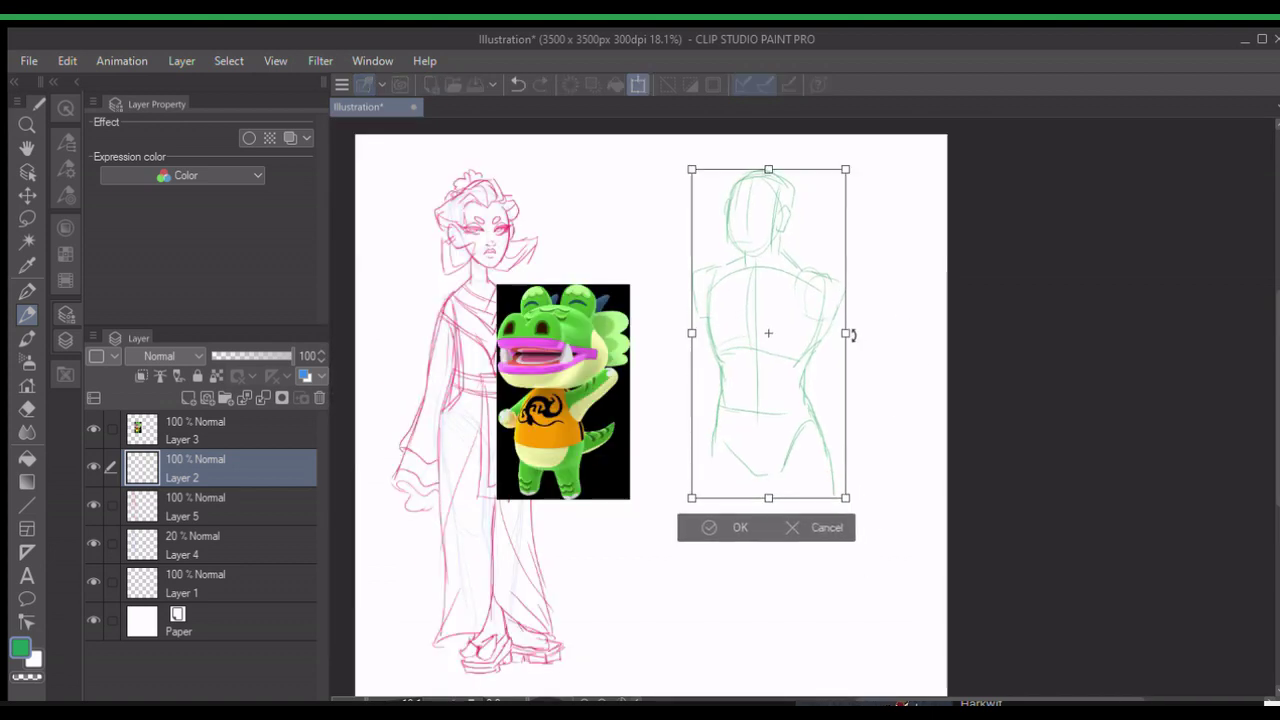
drag(849, 334, 854, 326)
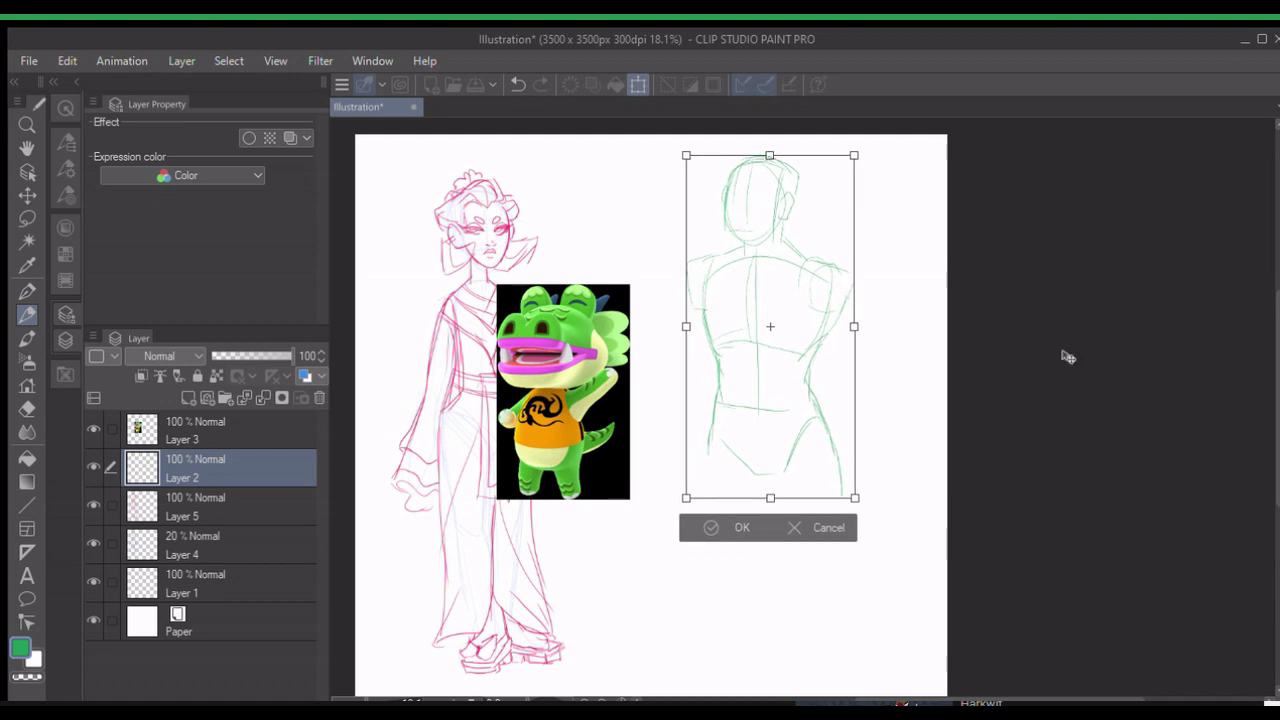
key(Return)
Sketch the lower leg below the green figure's completed thigh and undo the last stroke
scroll(760, 266, down, 2)
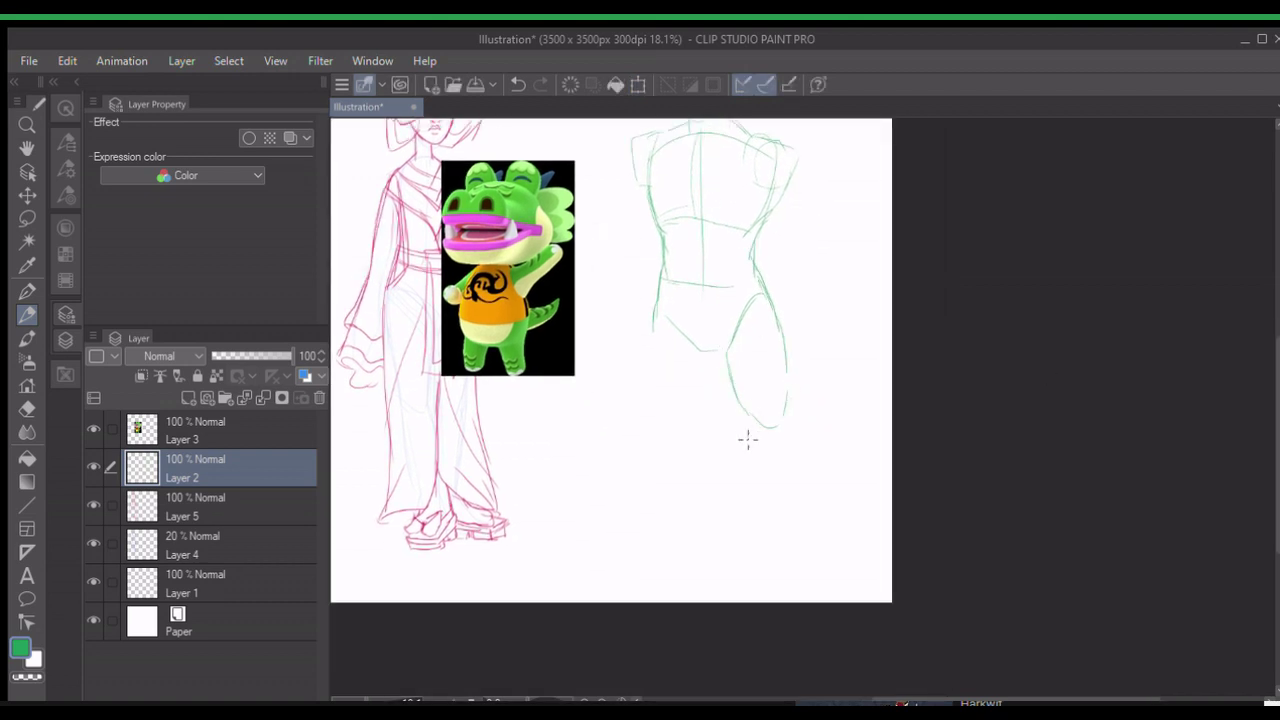
drag(748, 440, 783, 520)
drag(791, 415, 812, 532)
scroll(766, 503, down, 1)
key(ctrl+z)
scroll(812, 378, up, 1)
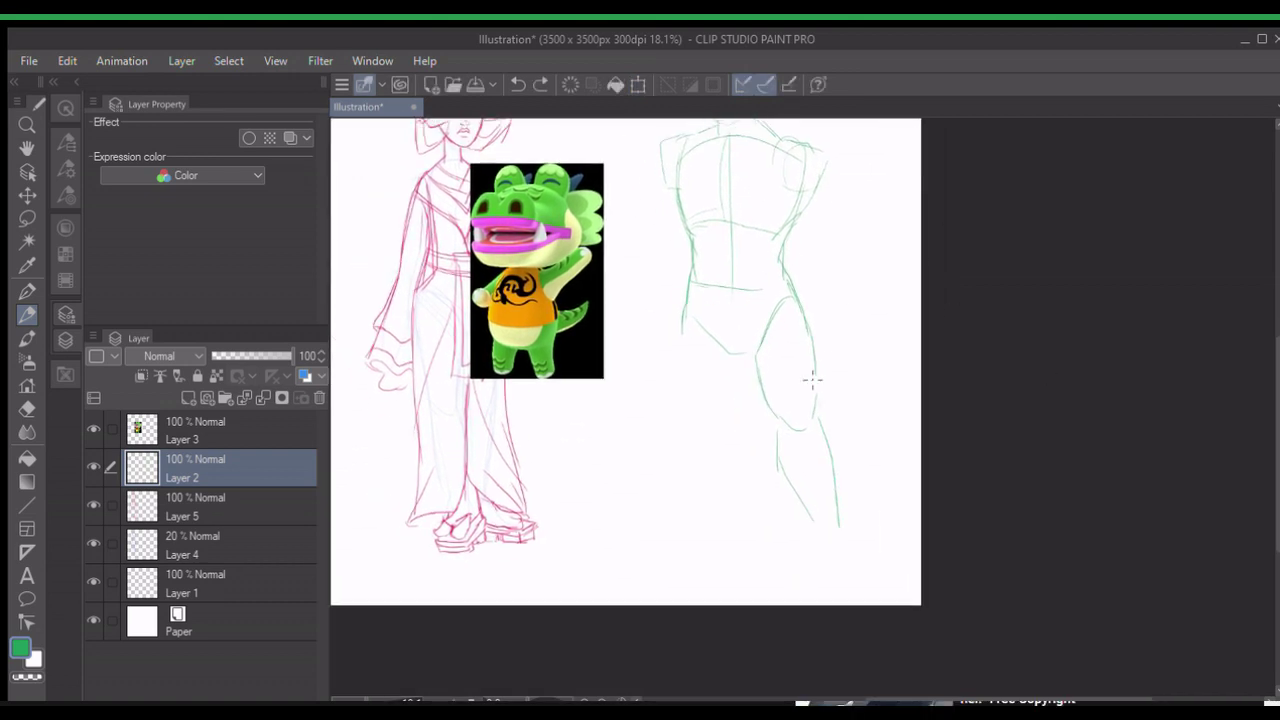
Refine the green figure's thigh contours and sketch the other leg from hip to ankle
drag(814, 354, 822, 430)
drag(758, 380, 779, 456)
mouse_move(682, 304)
mouse_down()
mouse_move(694, 434)
mouse_move(733, 518)
mouse_up()
mouse_move(700, 430)
mouse_down()
mouse_move(684, 528)
mouse_move(698, 542)
mouse_up()
Transform the whole green body sketch, shifting its upper edge one way and its lower edge the other
scroll(891, 337, up, 2)
drag(938, 237, 978, 250)
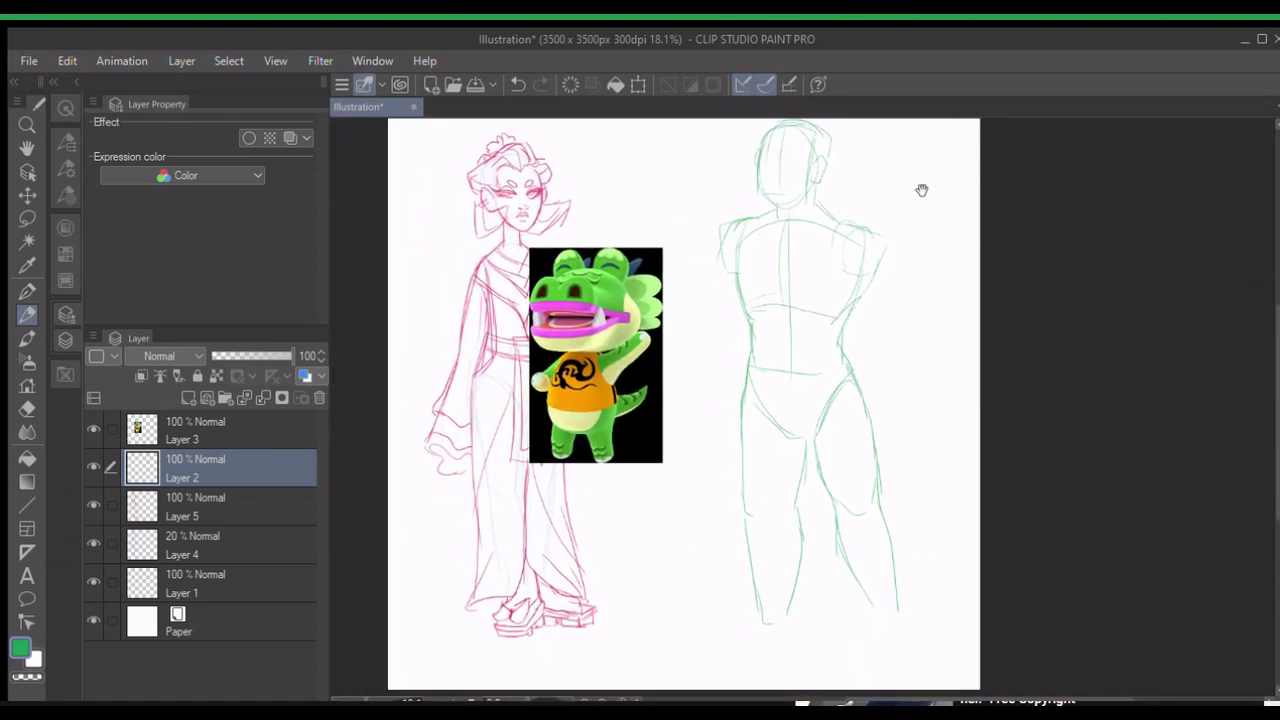
drag(920, 191, 1011, 280)
key(ctrl+t)
drag(862, 186, 871, 196)
scroll(1057, 263, down, 1)
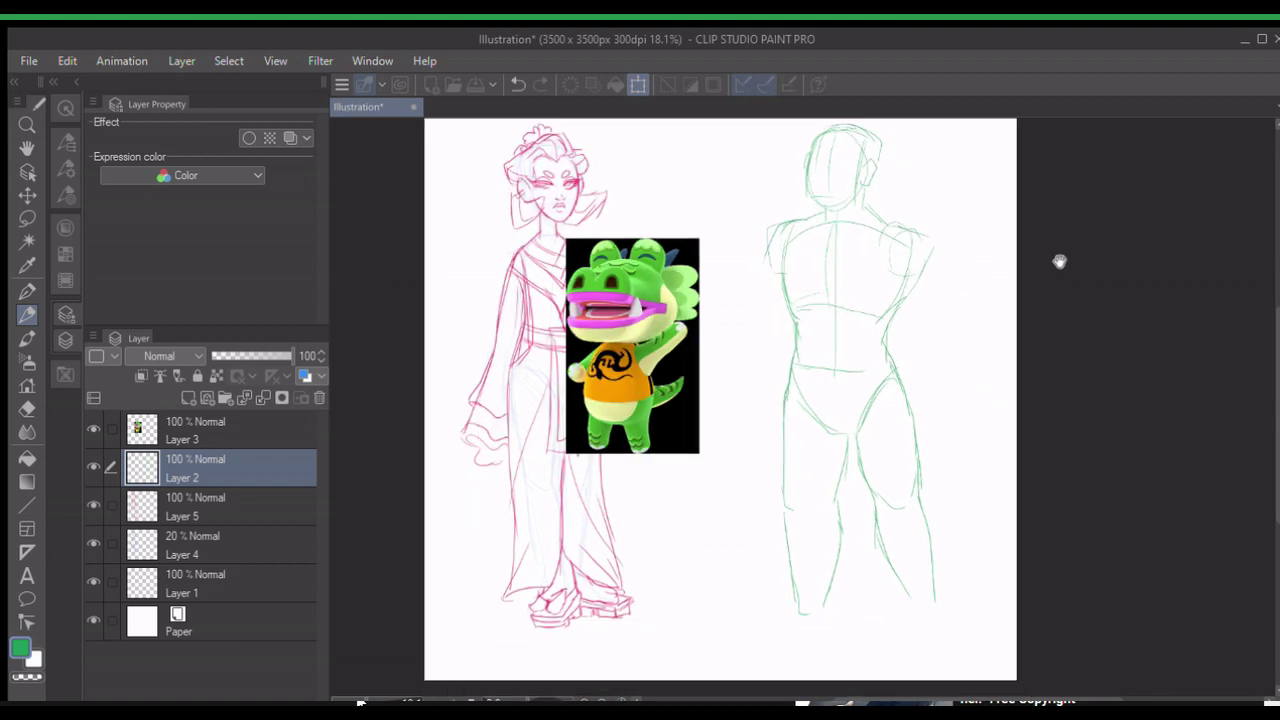
scroll(966, 423, up, 1)
drag(846, 658, 836, 649)
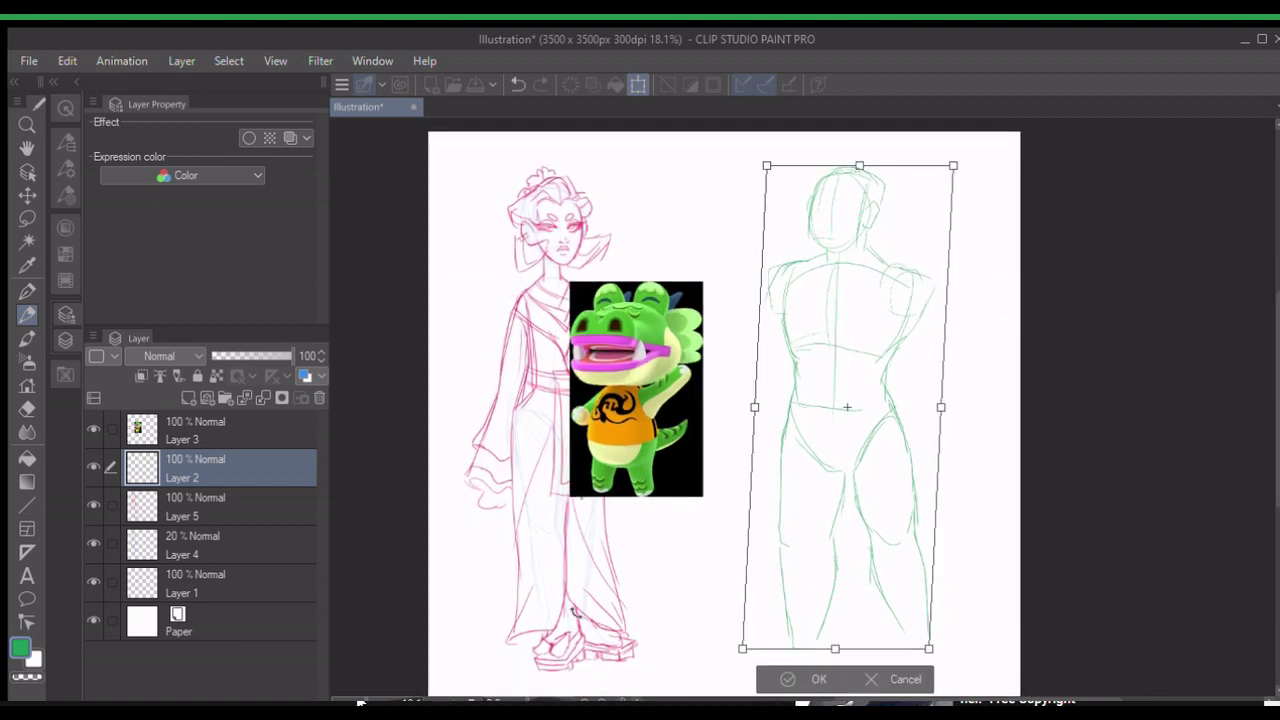
key(Return)
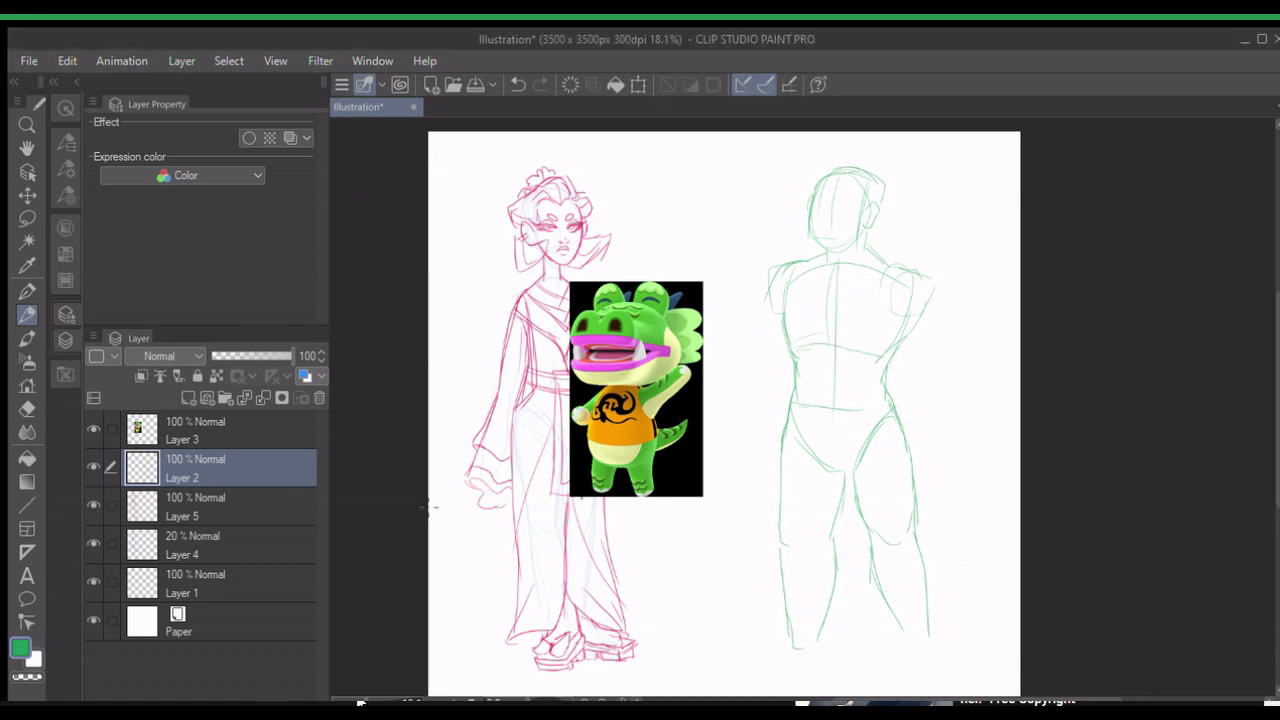
Add a new layer above the green body sketch, fade the sketch to 39% opacity and return to the new layer
click(189, 398)
click(226, 518)
drag(292, 356, 243, 356)
click(230, 468)
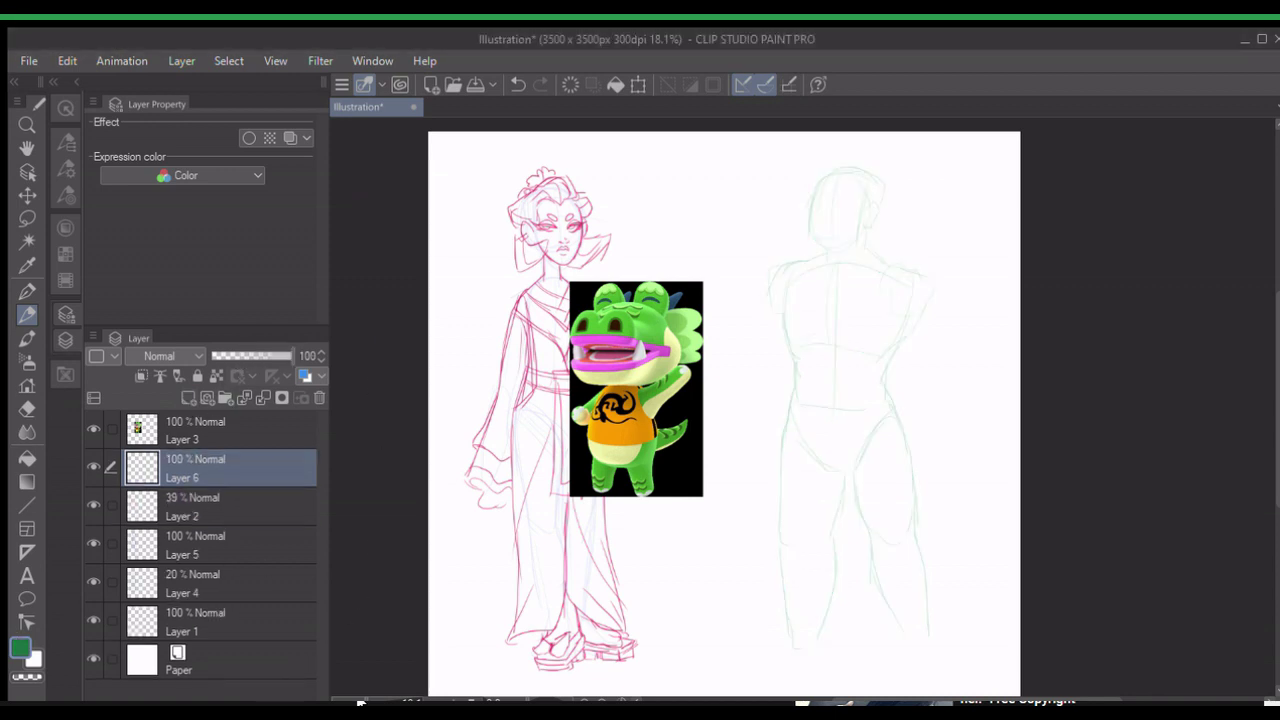
Draw the second figure's bent arm reaching across the waist in dark green, undoing and redrawing the forearm and hand
drag(851, 221, 813, 264)
mouse_move(735, 318)
mouse_down()
mouse_move(710, 387)
mouse_move(762, 425)
mouse_up()
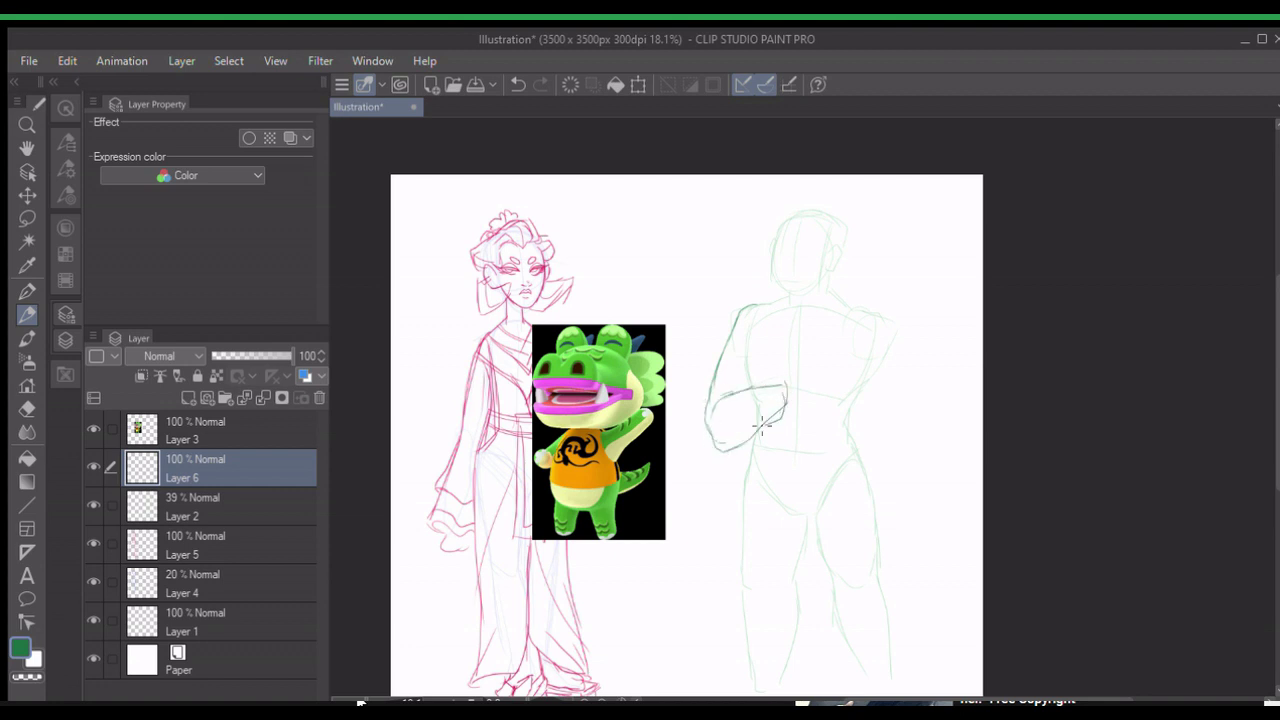
key(ctrl+z)
key(ctrl+z)
key(ctrl+z)
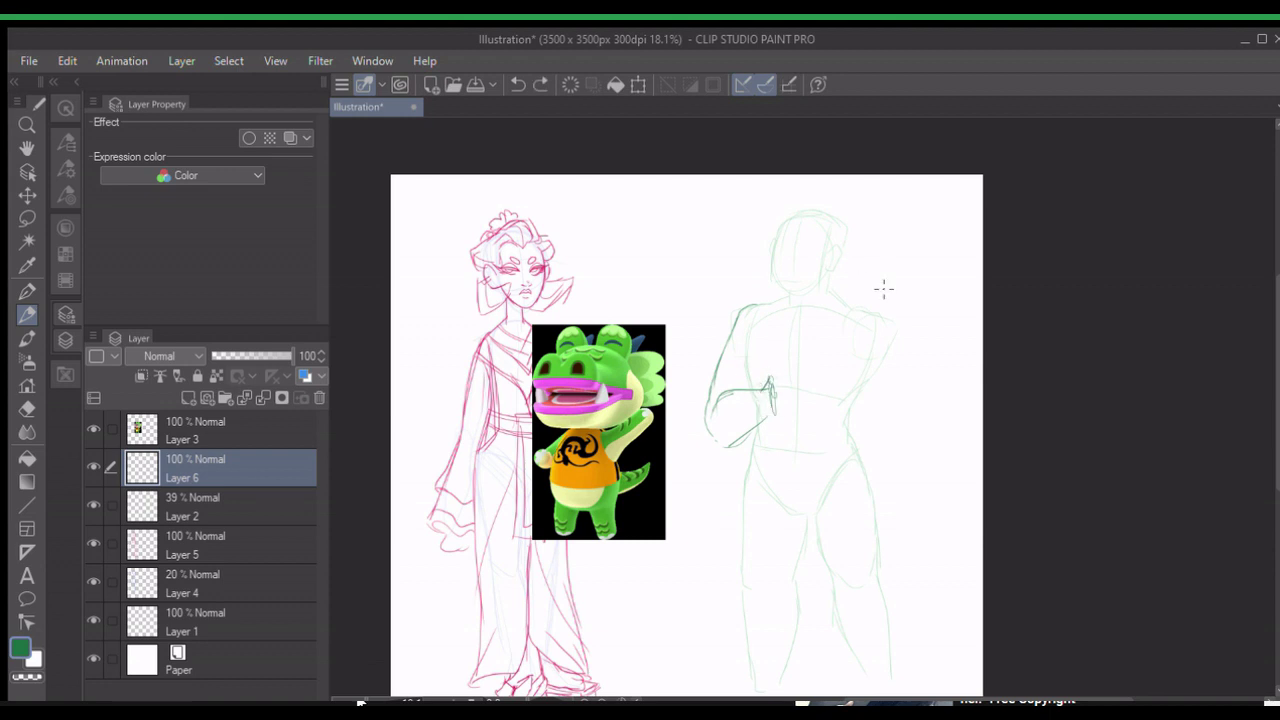
key(ctrl+z)
mouse_move(778, 422)
mouse_down()
mouse_move(732, 365)
mouse_move(748, 394)
mouse_up()
mouse_move(721, 244)
mouse_down()
mouse_move(655, 352)
mouse_move(714, 378)
mouse_up()
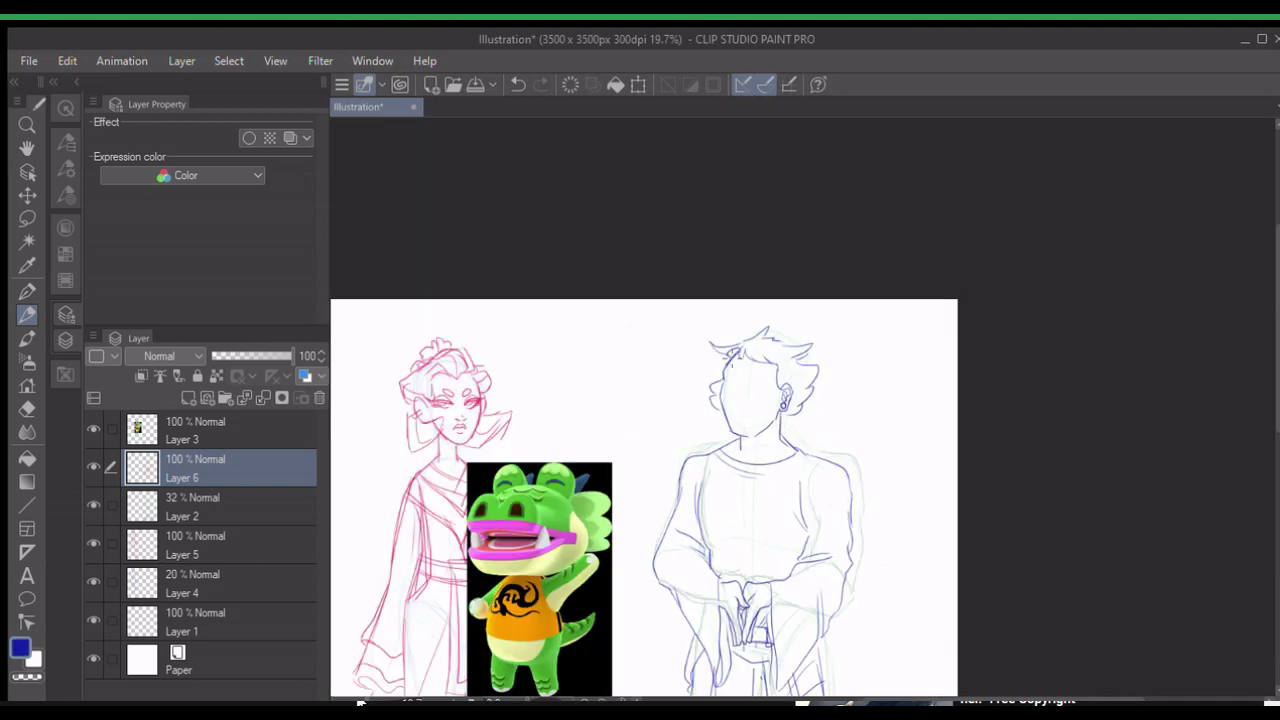
drag(783, 332, 769, 326)
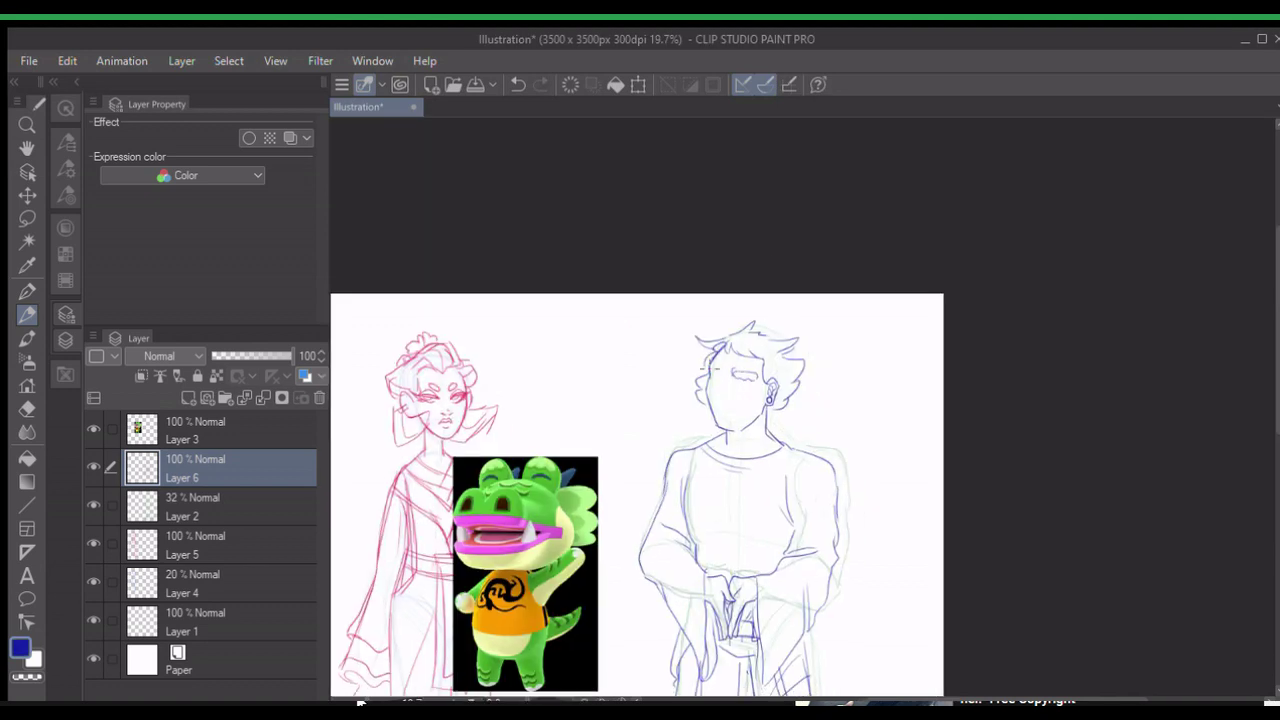
key(alt+Tab)
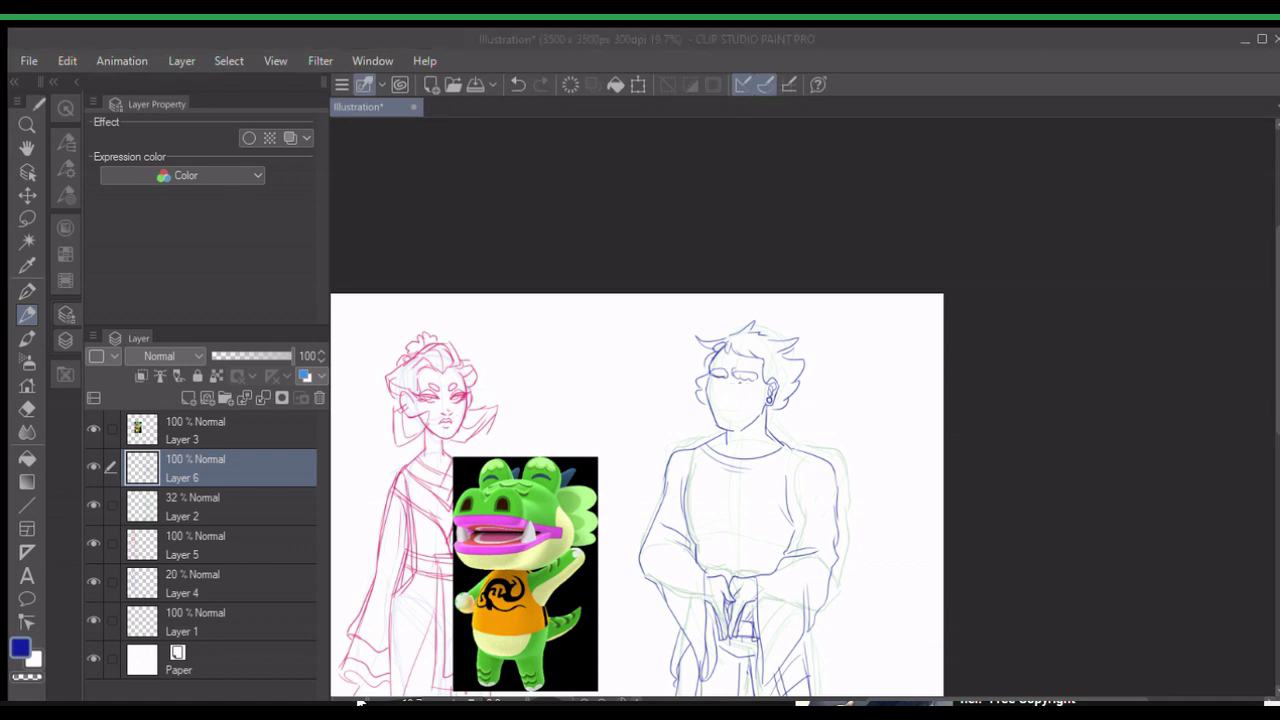
click(367, 578)
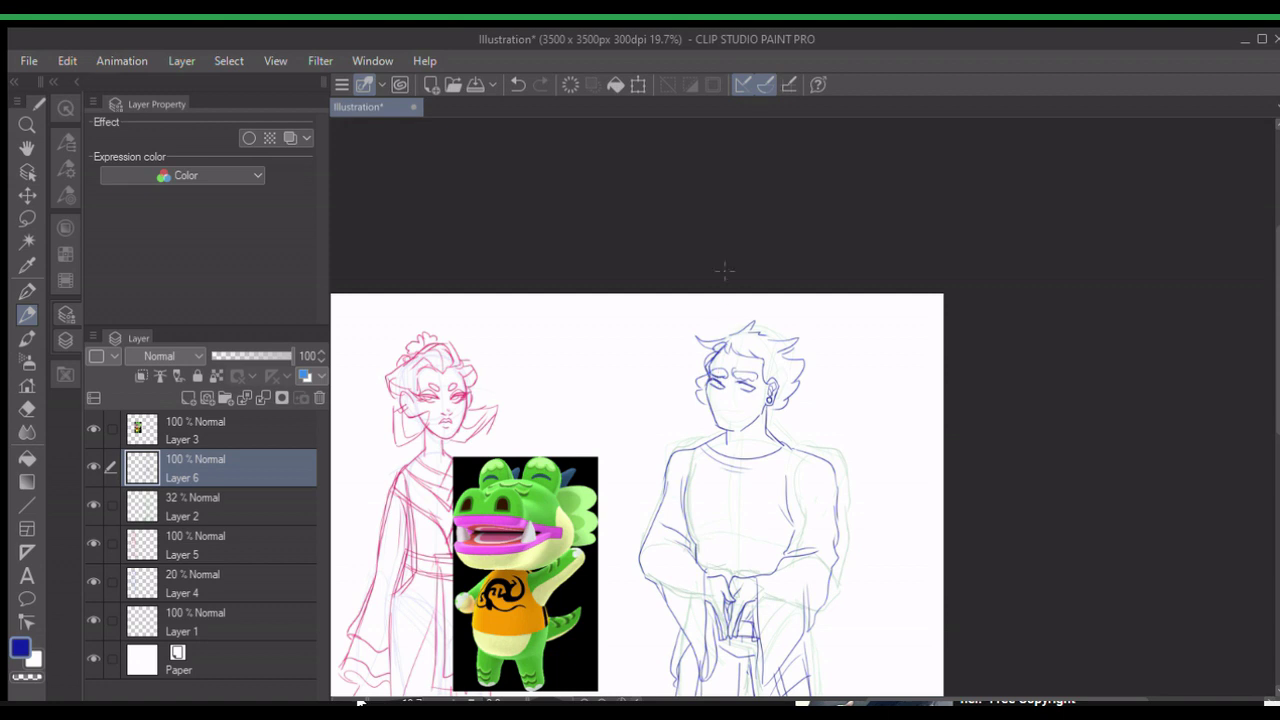
Lasso the eyes and eyebrows on the man's face, transform them and clear the selection
key(m)
mouse_move(740, 358)
mouse_down()
mouse_move(765, 400)
mouse_move(706, 364)
mouse_up()
key(ctrl+t)
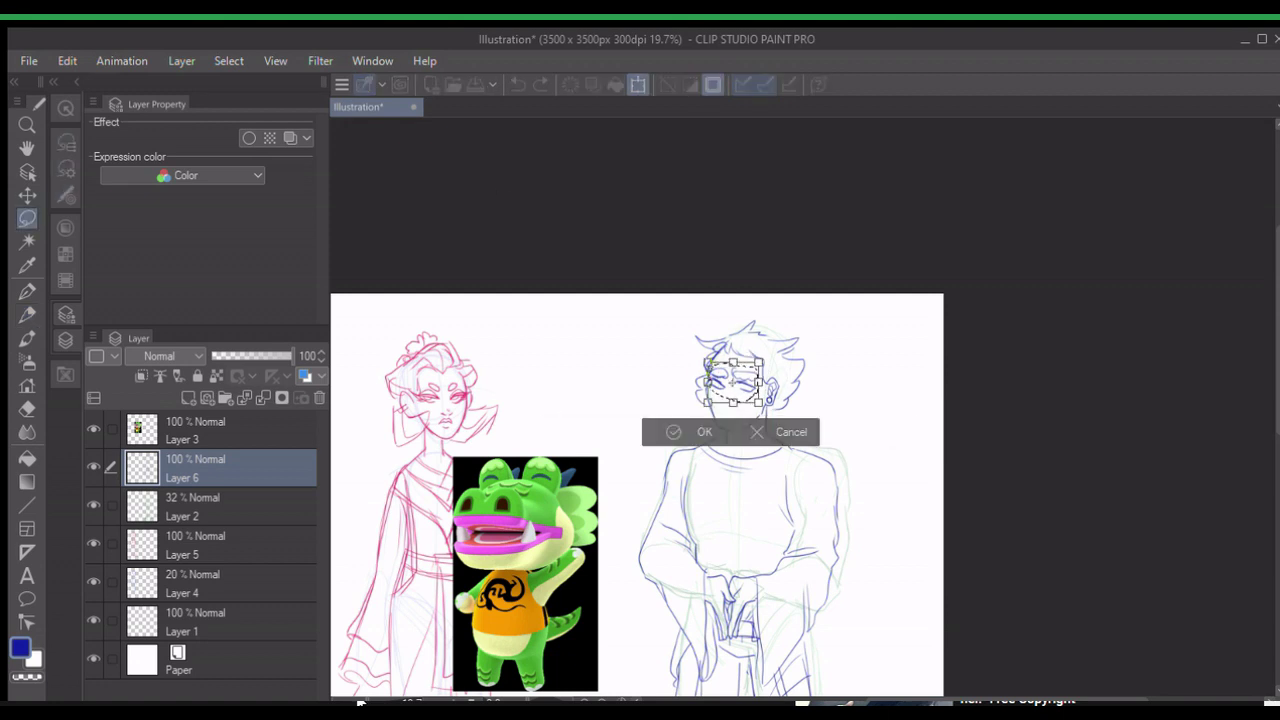
key(Return)
key(ctrl+d)
key(p)
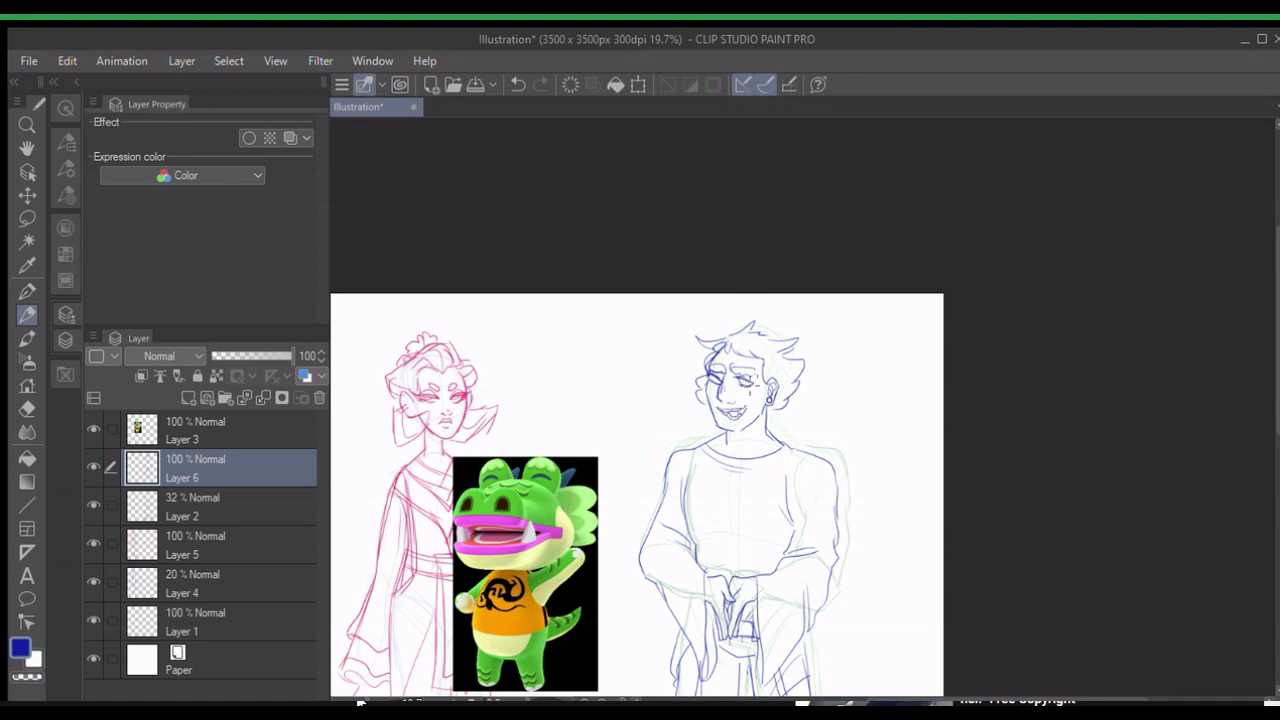
Undo the small marks on the man's cheek beneath his eye
key(ctrl+z)
drag(748, 383, 756, 395)
key(ctrl+z)
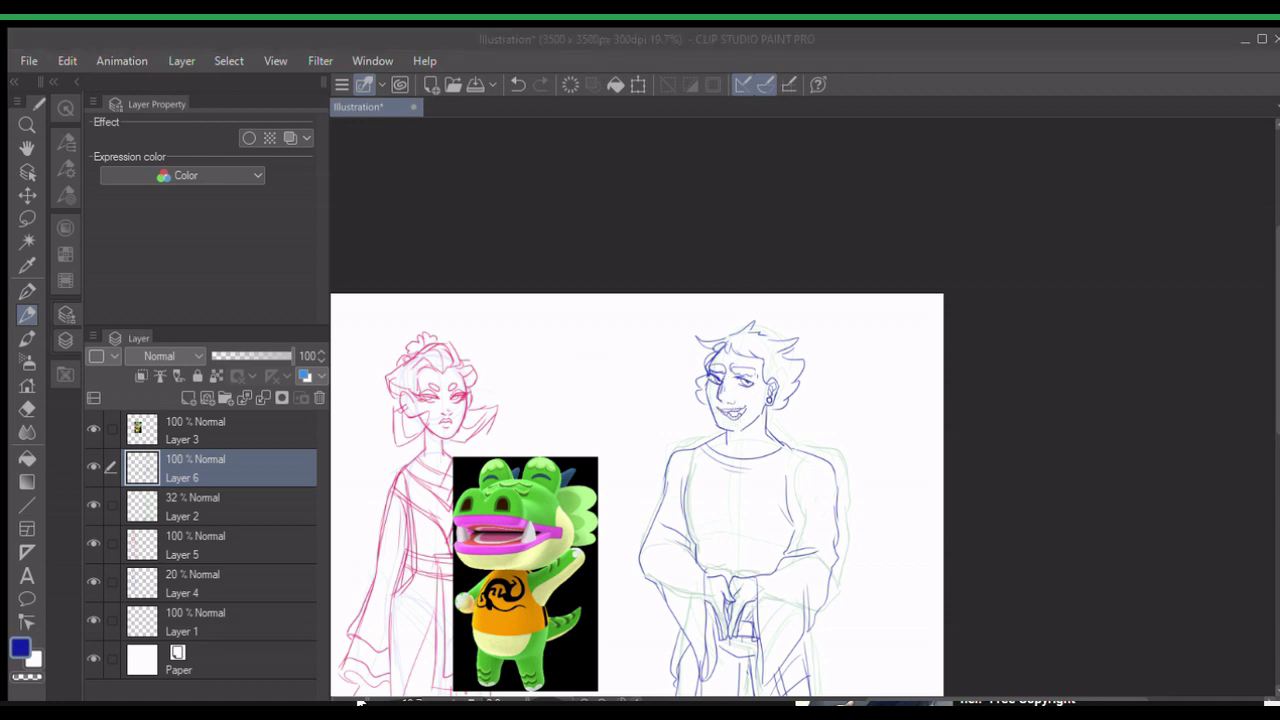
Draw the man's first sandalled foot in blue over the faint green guide
drag(955, 411, 969, 251)
mouse_move(1130, 262)
mouse_down()
mouse_move(1100, 266)
mouse_move(1055, 316)
mouse_move(1007, 161)
mouse_move(1012, 128)
mouse_up()
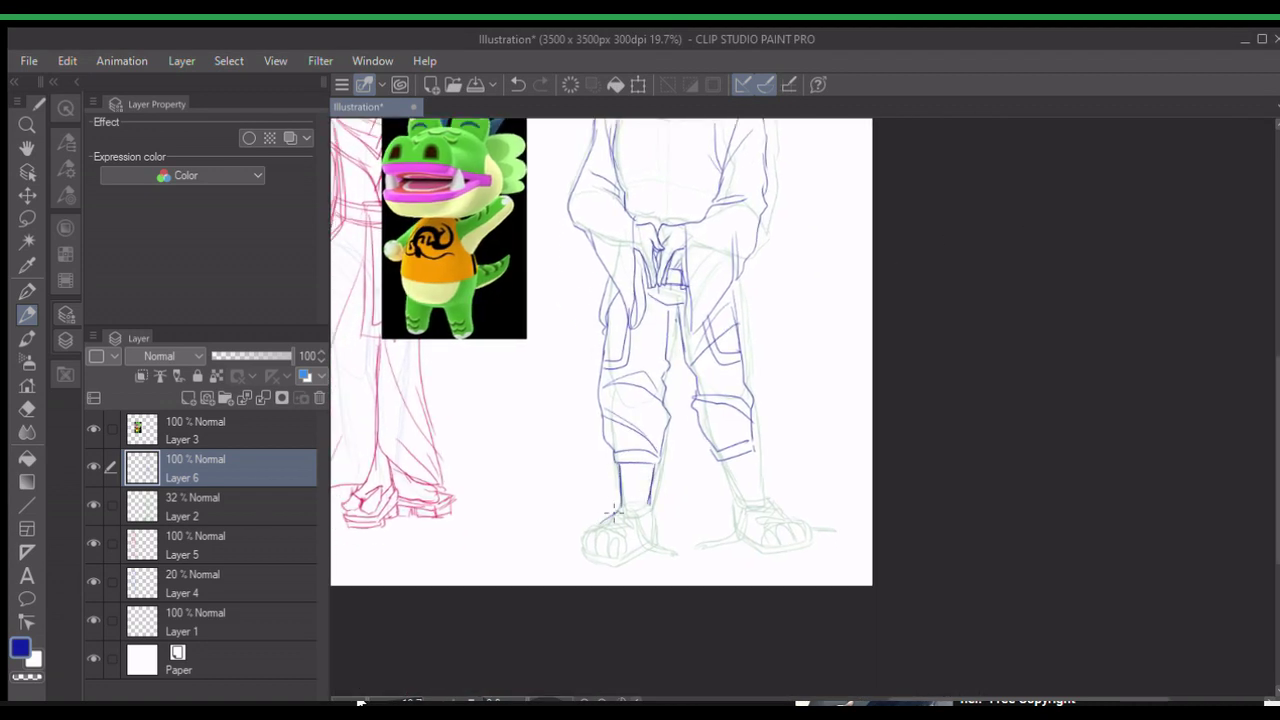
mouse_move(590, 524)
mouse_down()
mouse_move(586, 550)
mouse_move(656, 546)
mouse_move(648, 512)
mouse_move(630, 518)
mouse_move(656, 516)
mouse_move(684, 550)
mouse_up()
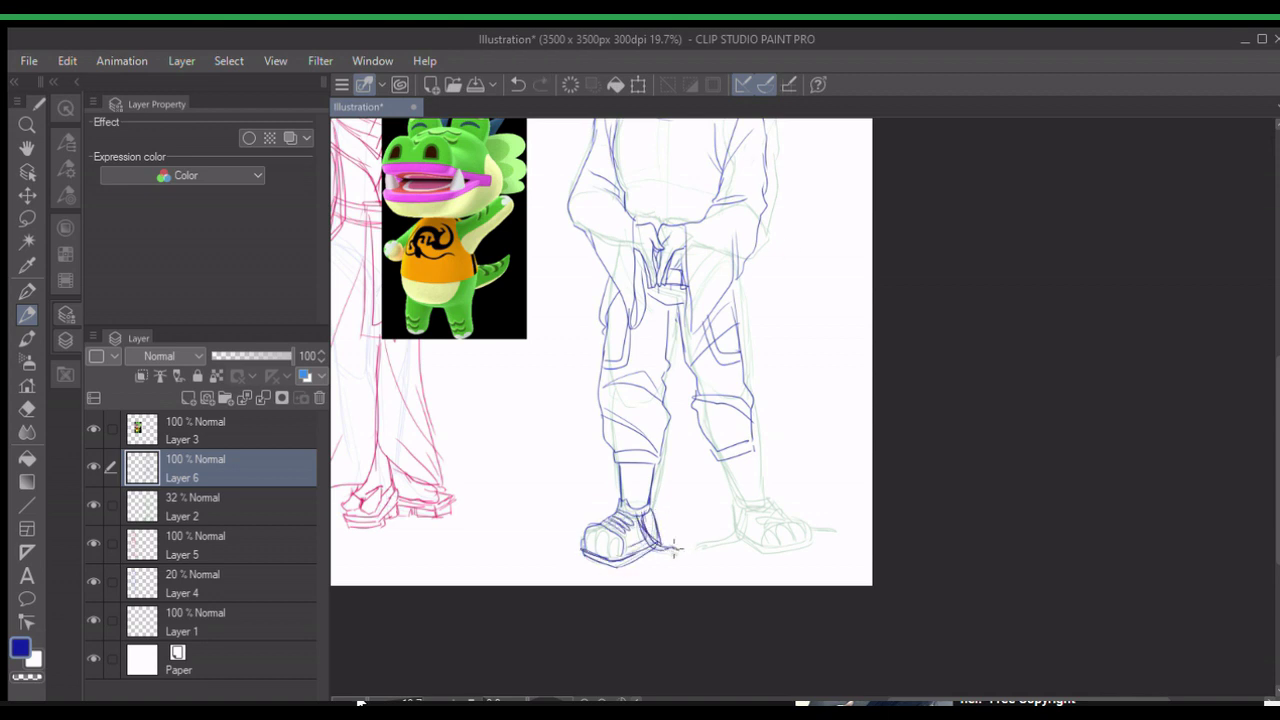
Draw the man's other ankle and sandalled foot in blue, including the sole and the ground lines
mouse_move(700, 400)
mouse_down()
mouse_move(655, 352)
mouse_move(688, 452)
mouse_up()
mouse_move(704, 402)
mouse_down()
mouse_move(722, 456)
mouse_move(764, 490)
mouse_up()
mouse_move(710, 496)
mouse_down()
mouse_move(758, 468)
mouse_move(762, 486)
mouse_up()
mouse_move(738, 492)
mouse_down()
mouse_move(756, 476)
mouse_move(740, 506)
mouse_move(738, 462)
mouse_up()
mouse_move(704, 480)
mouse_down()
mouse_move(734, 456)
mouse_move(662, 498)
mouse_up()
drag(764, 488, 786, 482)
scroll(750, 459, down, 3)
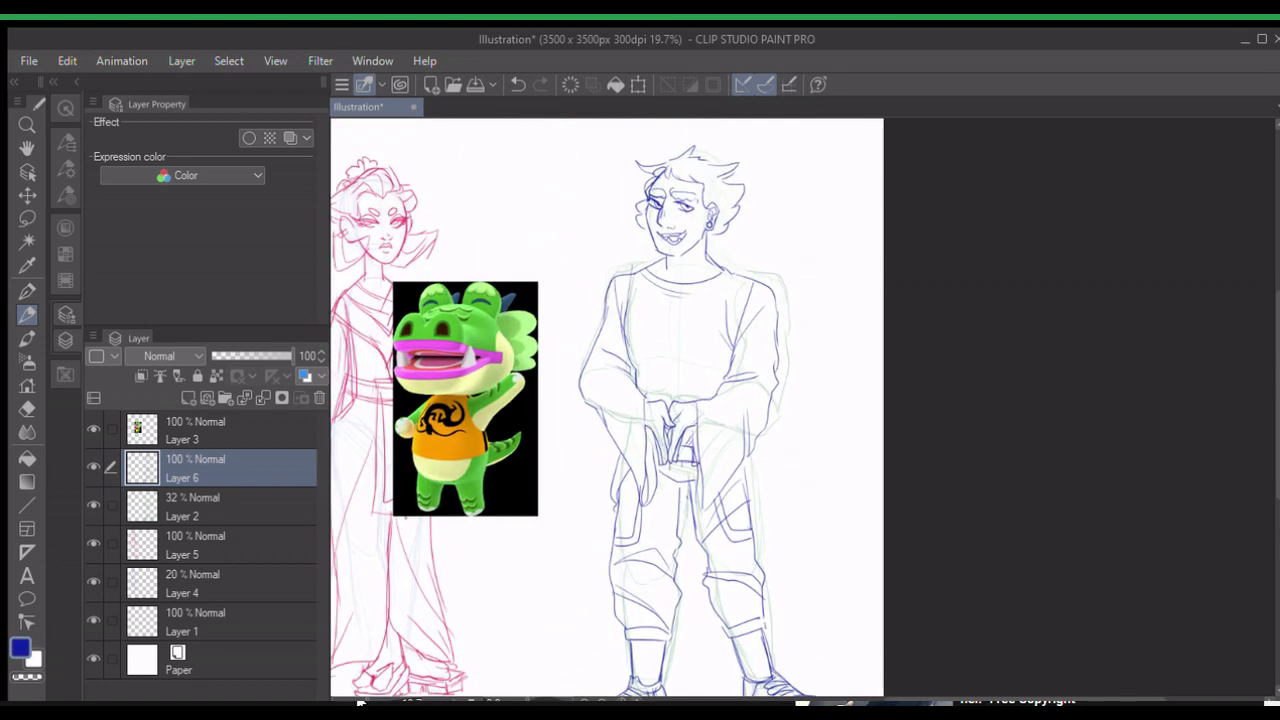
scroll(844, 341, up, 3)
Draw long curved whisker lines from both sides of the man's mouth on a new layer and apply a transform
key(ctrl+shift+n)
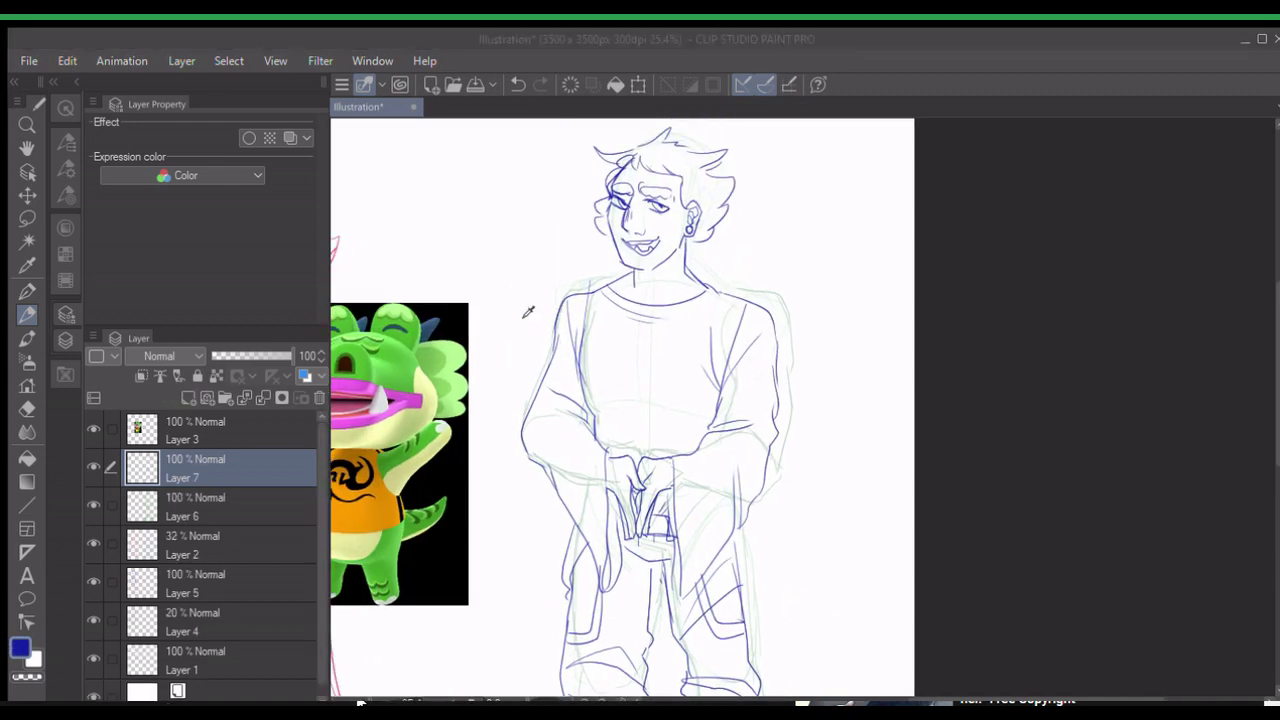
drag(648, 232, 738, 251)
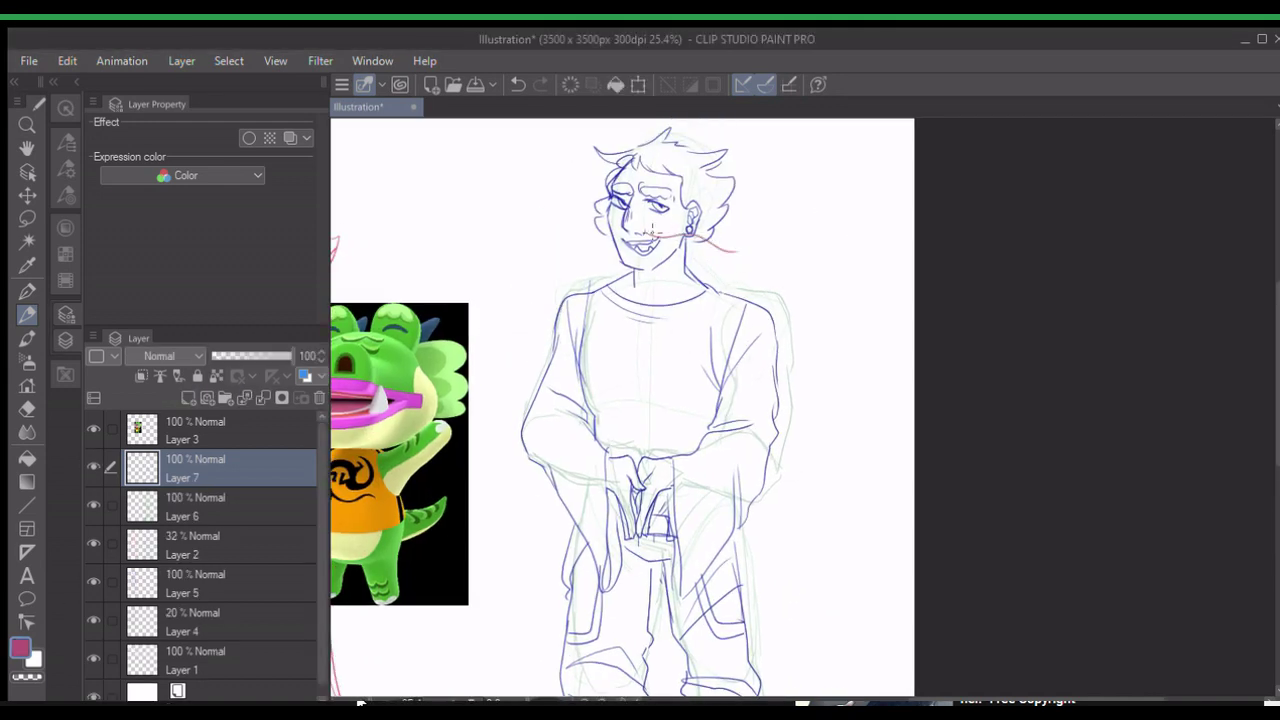
mouse_move(648, 230)
mouse_down()
mouse_move(746, 250)
mouse_move(553, 243)
mouse_up()
drag(951, 250, 981, 292)
key(ctrl+t)
key(Return)
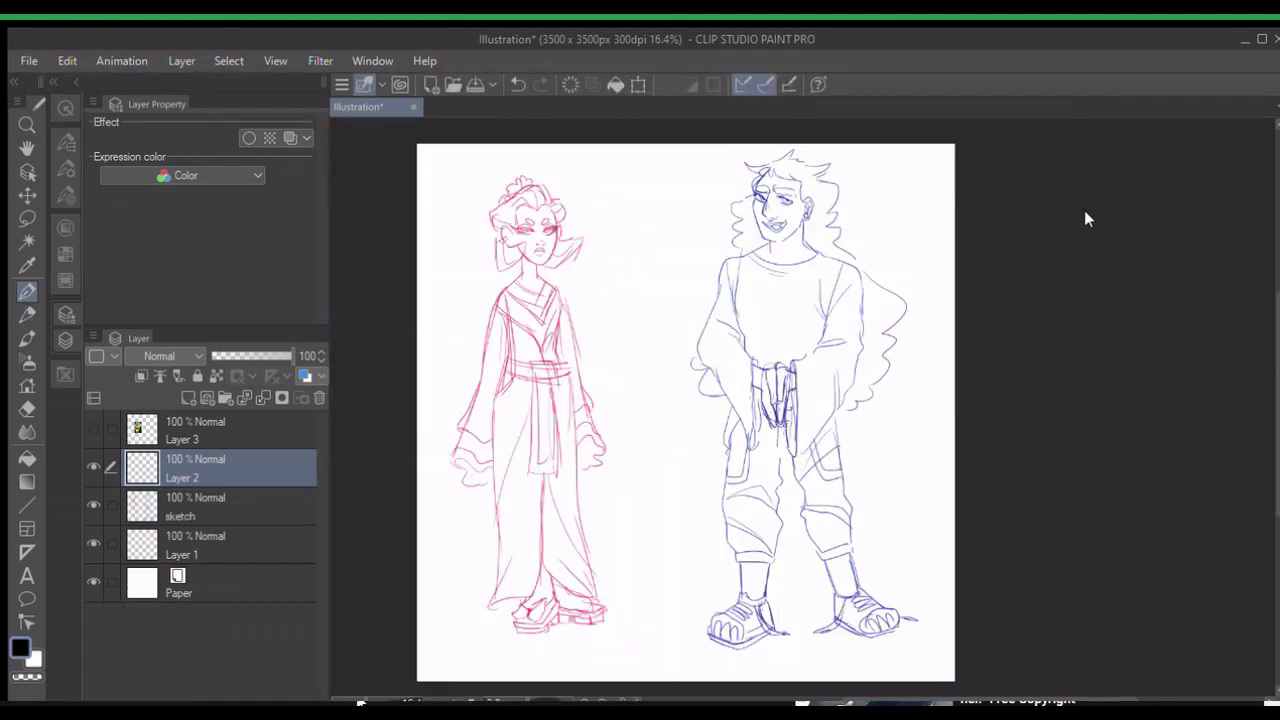
Fade the sketch layer to 33% opacity and make the empty layer above it active for inking
click(200, 506)
drag(292, 355, 232, 350)
click(200, 468)
Ink the man's left eye, left eyebrow and nose in black over the faded sketch
scroll(891, 447, up, 4)
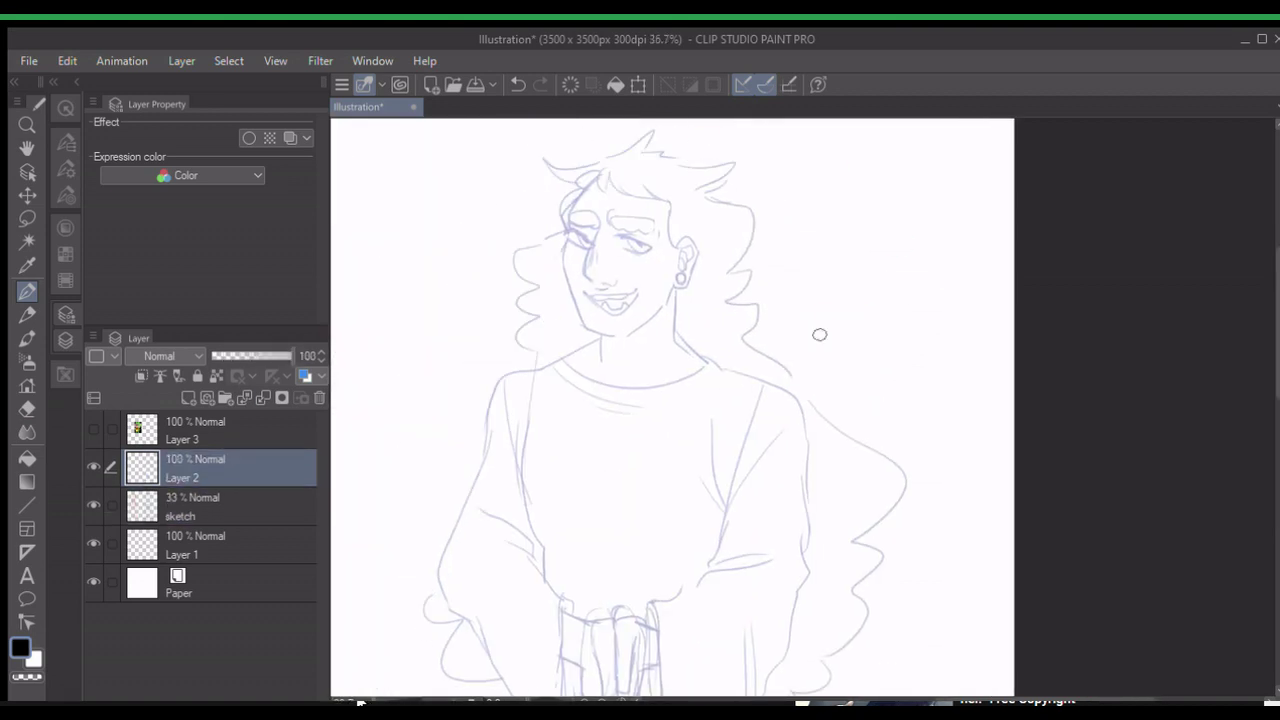
mouse_move(621, 240)
mouse_down()
mouse_move(648, 247)
mouse_move(630, 245)
mouse_up()
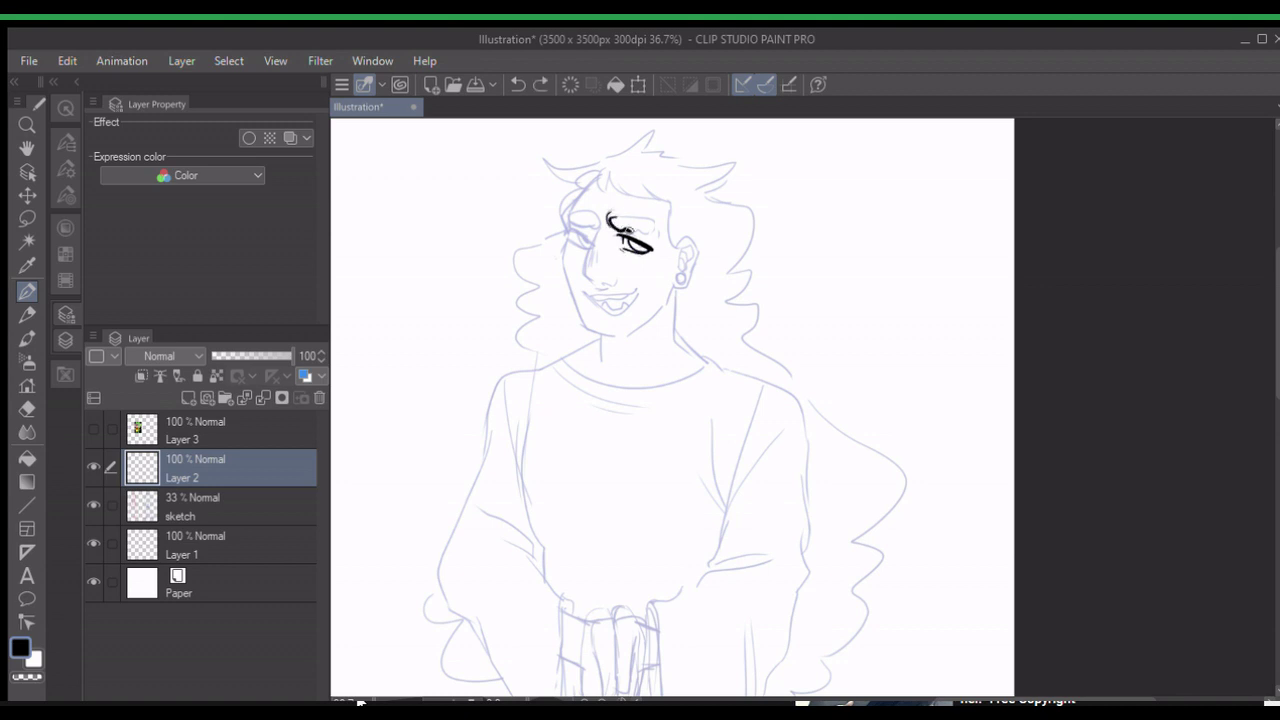
mouse_move(608, 214)
mouse_down()
mouse_move(655, 226)
mouse_move(586, 268)
mouse_move(602, 284)
mouse_up()
key(ctrl+z)
key(ctrl+z)
mouse_move(599, 233)
mouse_down()
mouse_move(601, 284)
mouse_move(612, 285)
mouse_up()
key(ctrl+z)
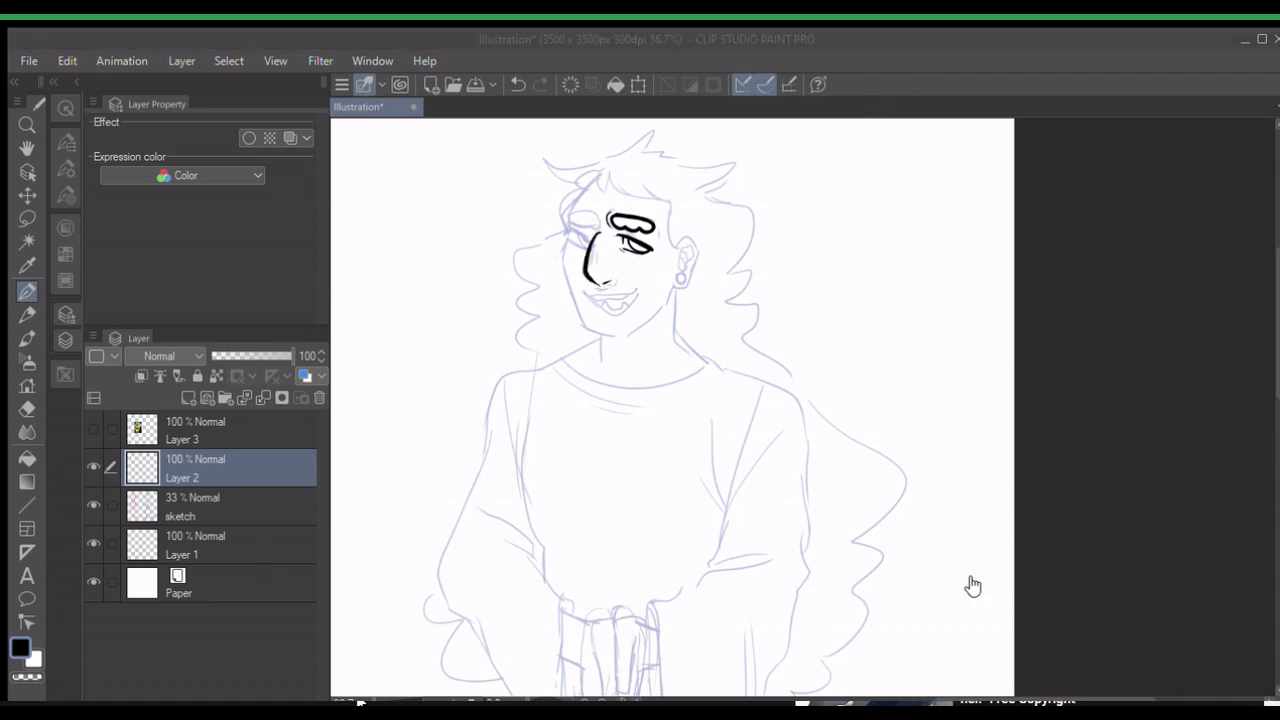
Ink the man's right eyebrow, the forehead and jaw contour, and his left ear with its round earring
click(207, 643)
mouse_move(597, 216)
mouse_down()
mouse_move(570, 228)
mouse_move(602, 214)
mouse_up()
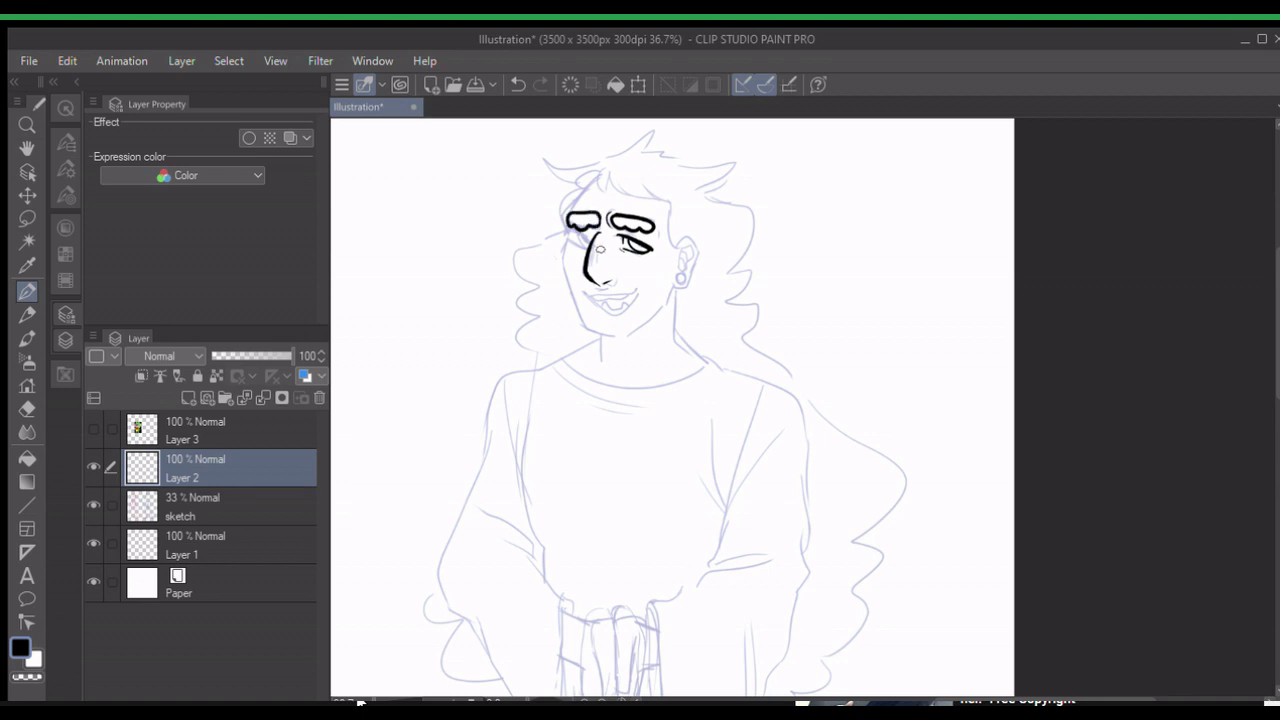
mouse_move(590, 180)
mouse_down()
mouse_move(561, 270)
mouse_move(620, 338)
mouse_move(672, 296)
mouse_up()
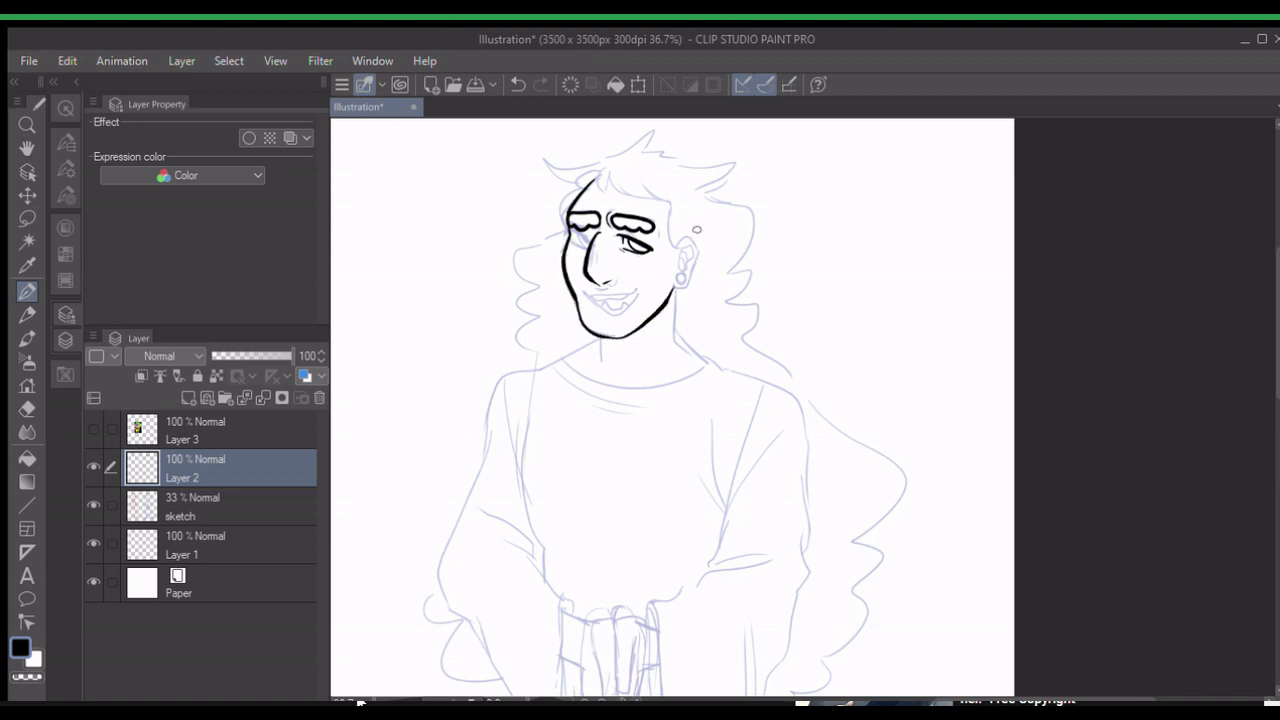
mouse_move(676, 252)
mouse_down()
mouse_move(700, 248)
mouse_move(674, 290)
mouse_up()
key(ctrl+z)
drag(702, 198, 730, 240)
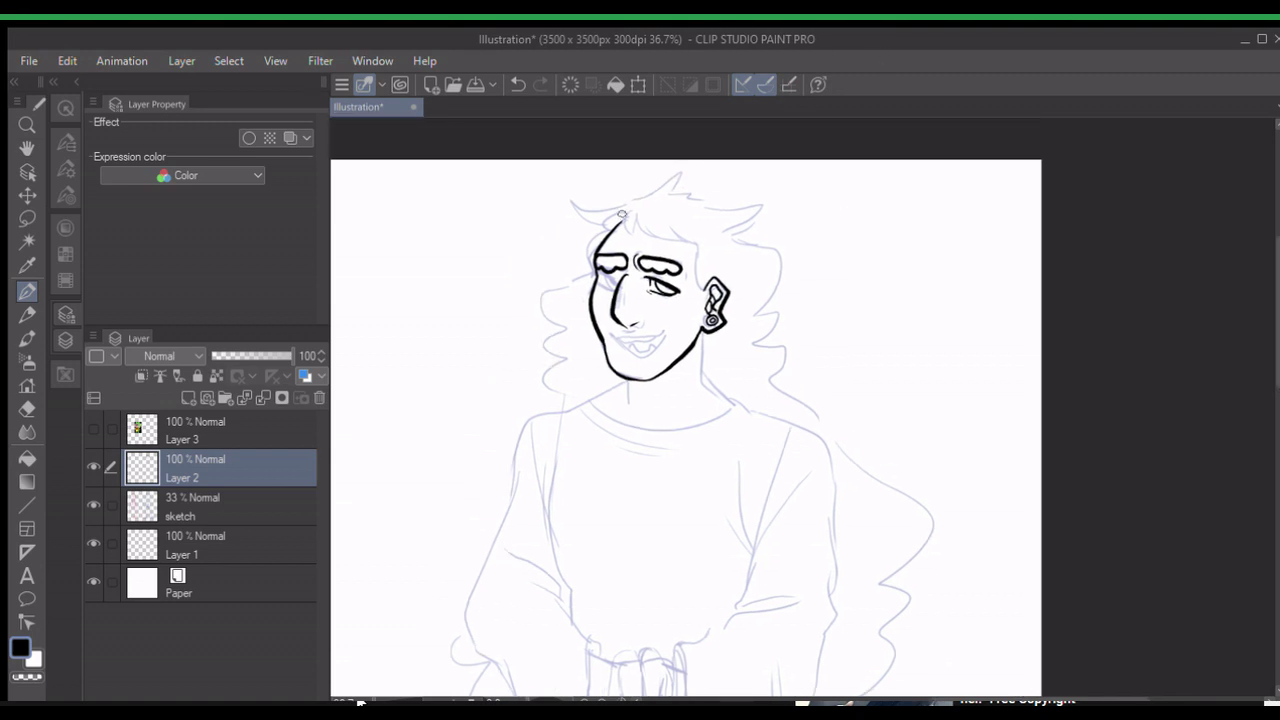
Ink the man's curled fringe, the pointed tufts on top and the wavy locks beside both cheeks
drag(606, 218, 716, 243)
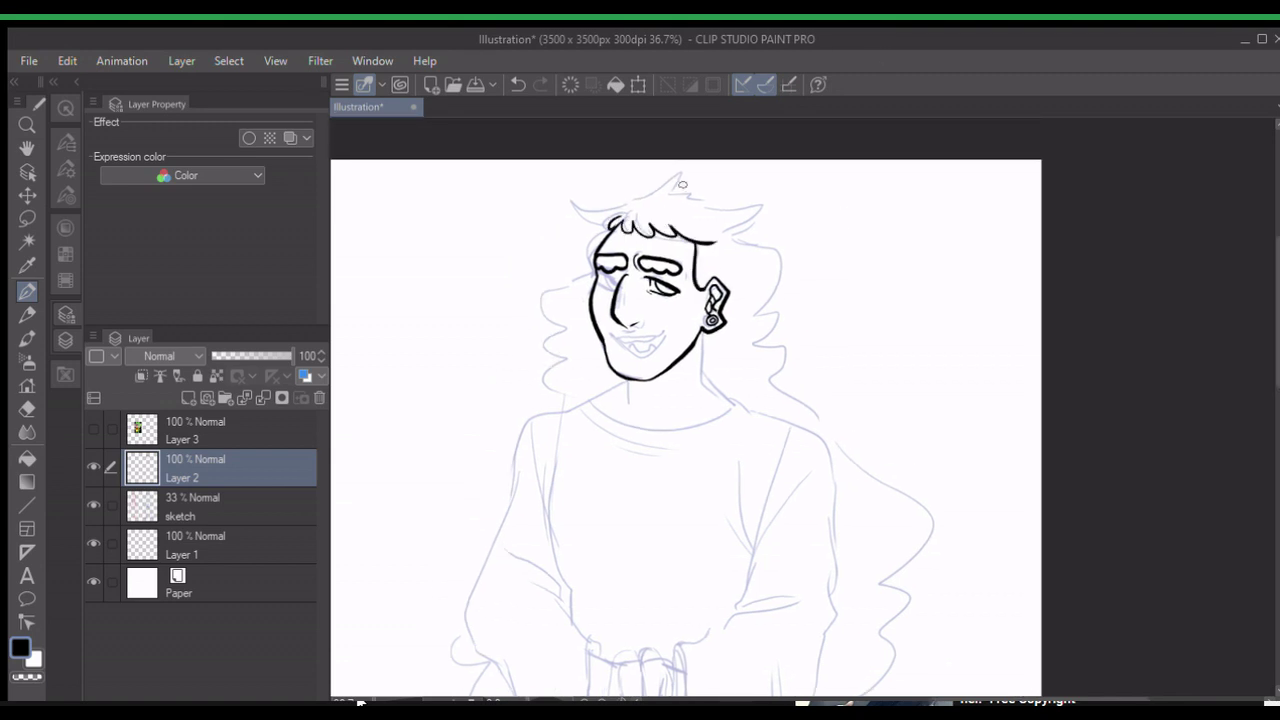
drag(682, 185, 678, 201)
mouse_move(626, 231)
mouse_down()
mouse_move(562, 226)
mouse_move(676, 184)
mouse_move(670, 214)
mouse_move(750, 226)
mouse_move(740, 258)
mouse_move(713, 181)
mouse_move(651, 223)
mouse_move(610, 381)
mouse_move(549, 381)
mouse_up()
key(ctrl+z)
key(ctrl+z)
mouse_move(755, 220)
mouse_down()
mouse_move(790, 235)
mouse_move(826, 320)
mouse_move(778, 372)
mouse_up()
key(ctrl+z)
key(ctrl+z)
mouse_move(826, 310)
mouse_down()
mouse_move(758, 366)
mouse_move(806, 380)
mouse_up()
drag(806, 312, 836, 306)
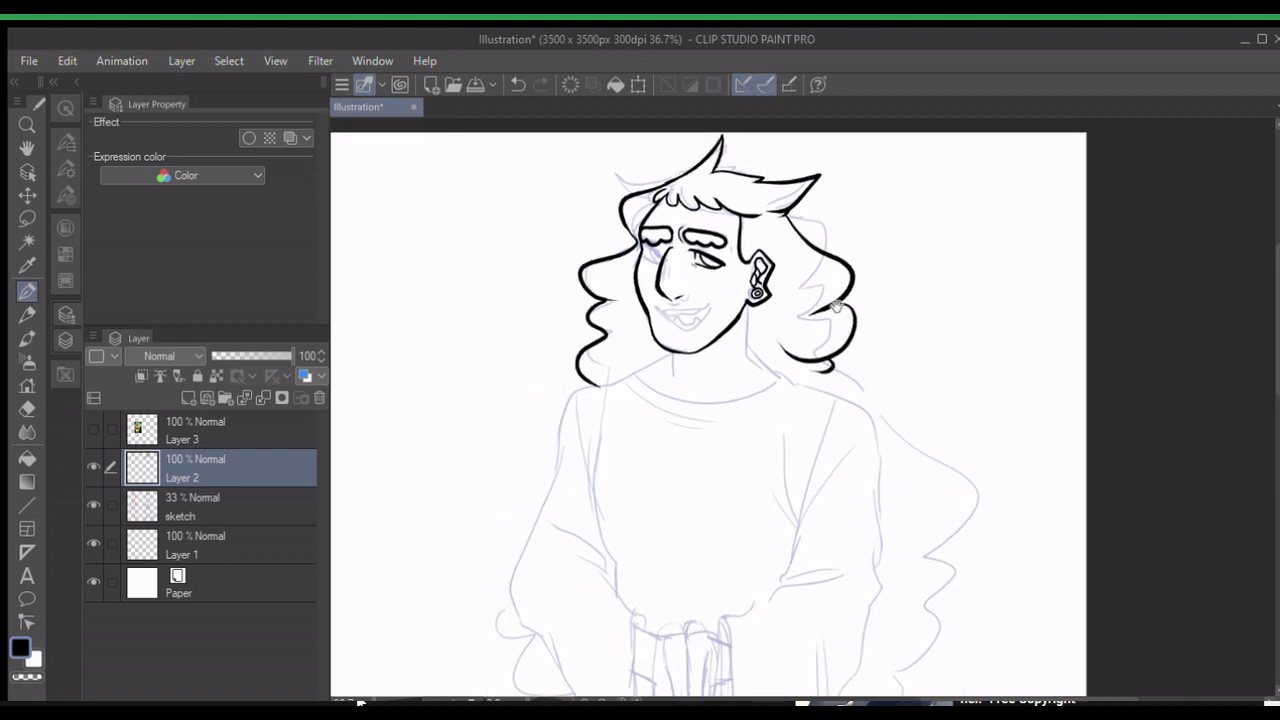
Ink the man's right eye and his open grin with teeth, and add small detail lines to the face
mouse_move(718, 299)
mouse_down()
mouse_move(657, 311)
mouse_move(716, 302)
mouse_up()
drag(640, 248, 668, 254)
key(ctrl+z)
drag(645, 258, 716, 262)
drag(666, 190, 672, 200)
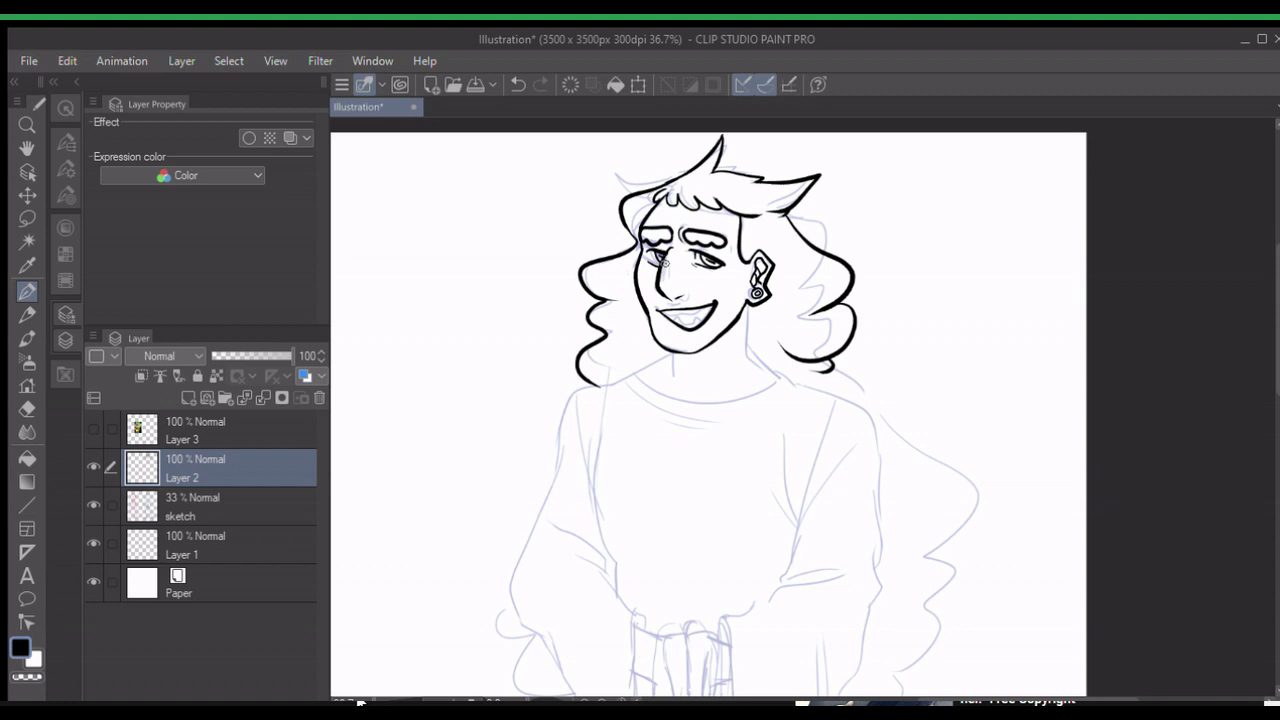
drag(894, 273, 914, 269)
drag(684, 310, 736, 306)
key(ctrl+z)
drag(688, 318, 718, 318)
key(ctrl+z)
mouse_move(752, 188)
mouse_down()
mouse_move(738, 83)
mouse_move(761, 208)
mouse_move(739, 182)
mouse_up()
Ink the man's shirt neckline with its folds, the right shoulder, and the right side and hem of the torso
mouse_move(642, 370)
mouse_down()
mouse_move(767, 383)
mouse_move(786, 362)
mouse_up()
mouse_move(672, 412)
mouse_down()
mouse_move(760, 418)
mouse_move(718, 392)
mouse_up()
mouse_move(646, 345)
mouse_down()
mouse_move(600, 353)
mouse_move(555, 492)
mouse_up()
mouse_move(604, 399)
mouse_down()
mouse_move(644, 540)
mouse_move(734, 574)
mouse_up()
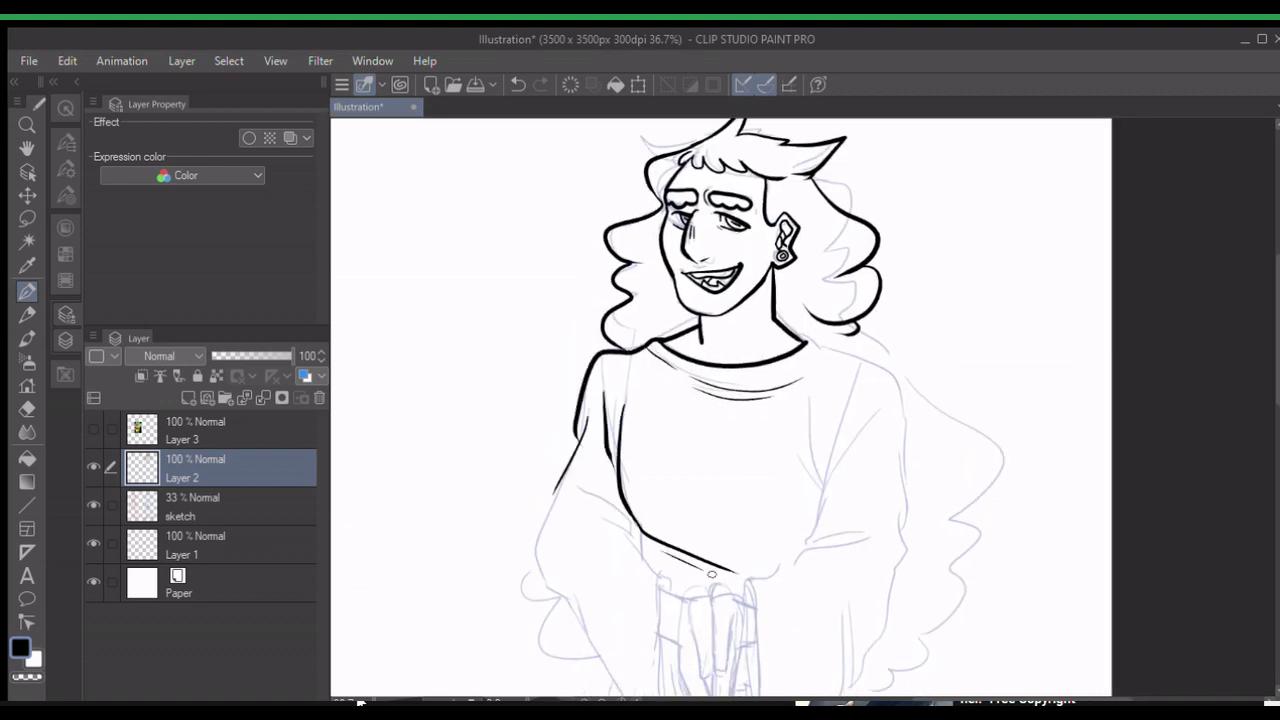
Ink the man's left shoulder and upper left sleeve, including the armpit and elbow folds
drag(1006, 303, 952, 291)
scroll(371, 651, down, 3)
scroll(937, 237, up, 4)
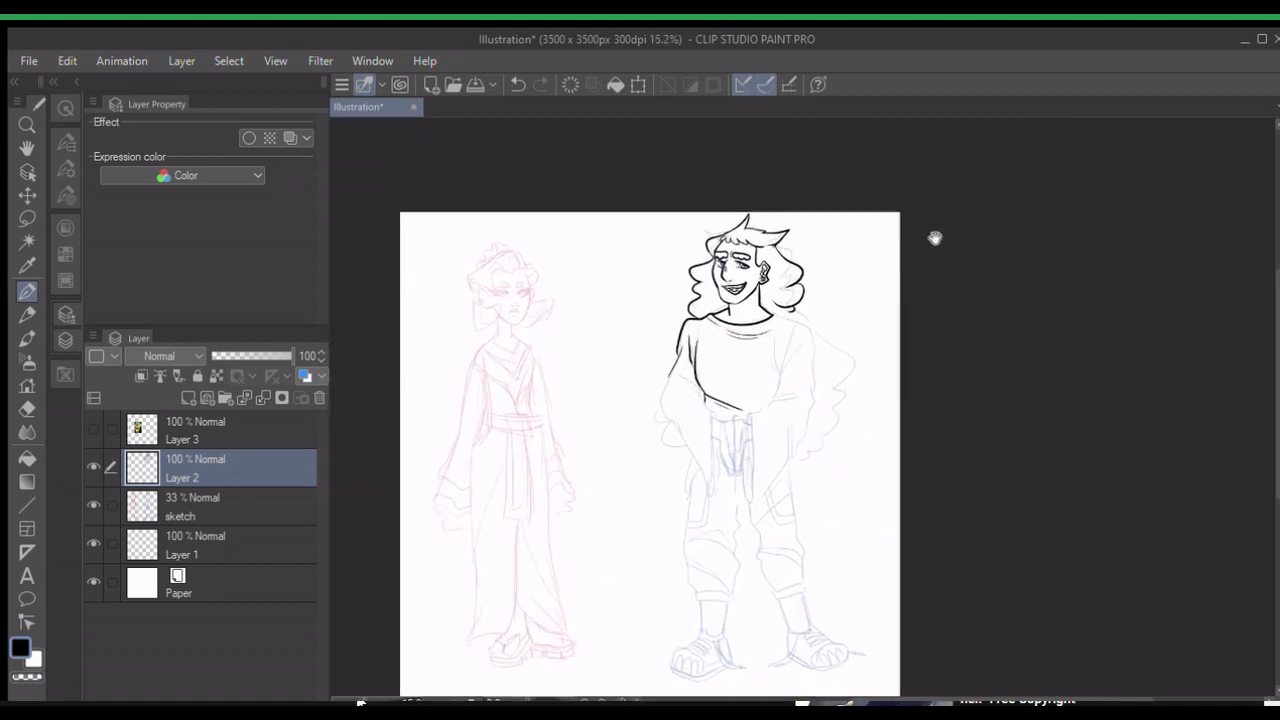
mouse_move(760, 470)
mouse_down()
mouse_move(748, 330)
mouse_move(728, 470)
mouse_move(698, 527)
mouse_up()
key(ctrl+z)
drag(722, 460, 797, 303)
mouse_move(711, 460)
mouse_down()
mouse_move(812, 455)
mouse_move(768, 355)
mouse_move(752, 469)
mouse_move(778, 410)
mouse_move(658, 234)
mouse_up()
mouse_move(913, 270)
mouse_down()
mouse_move(958, 345)
mouse_move(1077, 185)
mouse_up()
drag(794, 366, 784, 328)
Ink the wide hanging cuff of the man's left sleeve with its fold lines and the first finger beside it
mouse_move(755, 524)
mouse_down()
mouse_move(735, 430)
mouse_move(830, 366)
mouse_move(900, 392)
mouse_up()
mouse_move(755, 522)
mouse_down()
mouse_move(745, 376)
mouse_move(731, 523)
mouse_move(716, 378)
mouse_move(694, 336)
mouse_up()
mouse_move(705, 512)
mouse_down()
mouse_move(777, 471)
mouse_move(806, 420)
mouse_up()
drag(775, 300, 810, 396)
mouse_move(803, 411)
mouse_down()
mouse_move(875, 306)
mouse_move(922, 160)
mouse_move(985, 248)
mouse_up()
mouse_move(770, 350)
mouse_down()
mouse_move(731, 340)
mouse_move(726, 420)
mouse_move(746, 395)
mouse_up()
Ink the remaining fingers and the wrist of the man's left hand emerging from the wide sleeve
scroll(670, 398, down, 5)
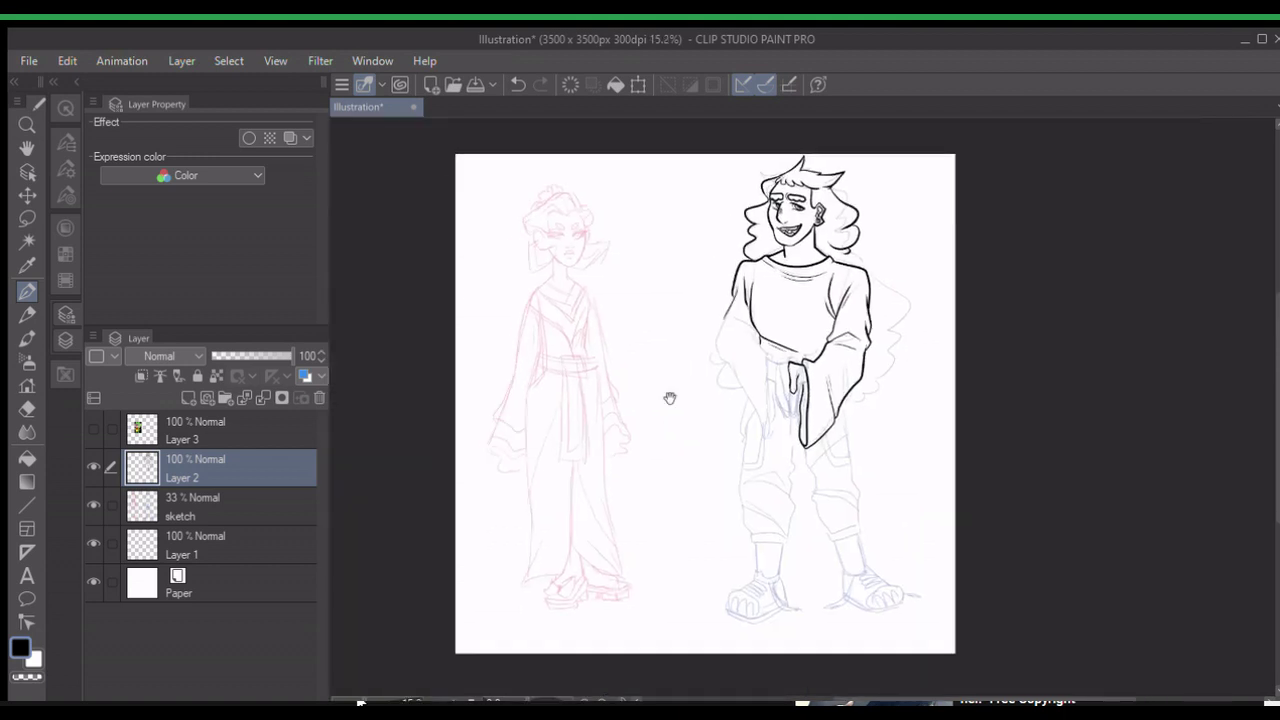
scroll(900, 320, up, 4)
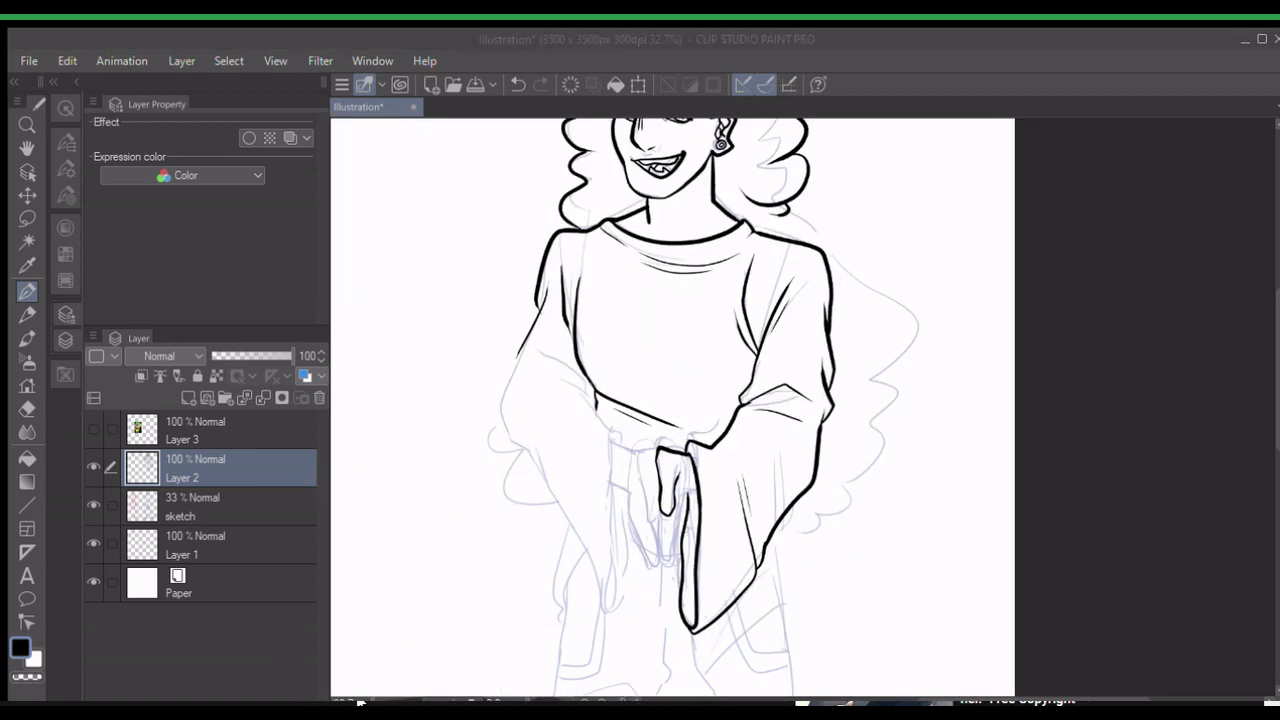
scroll(672, 400, down, 2)
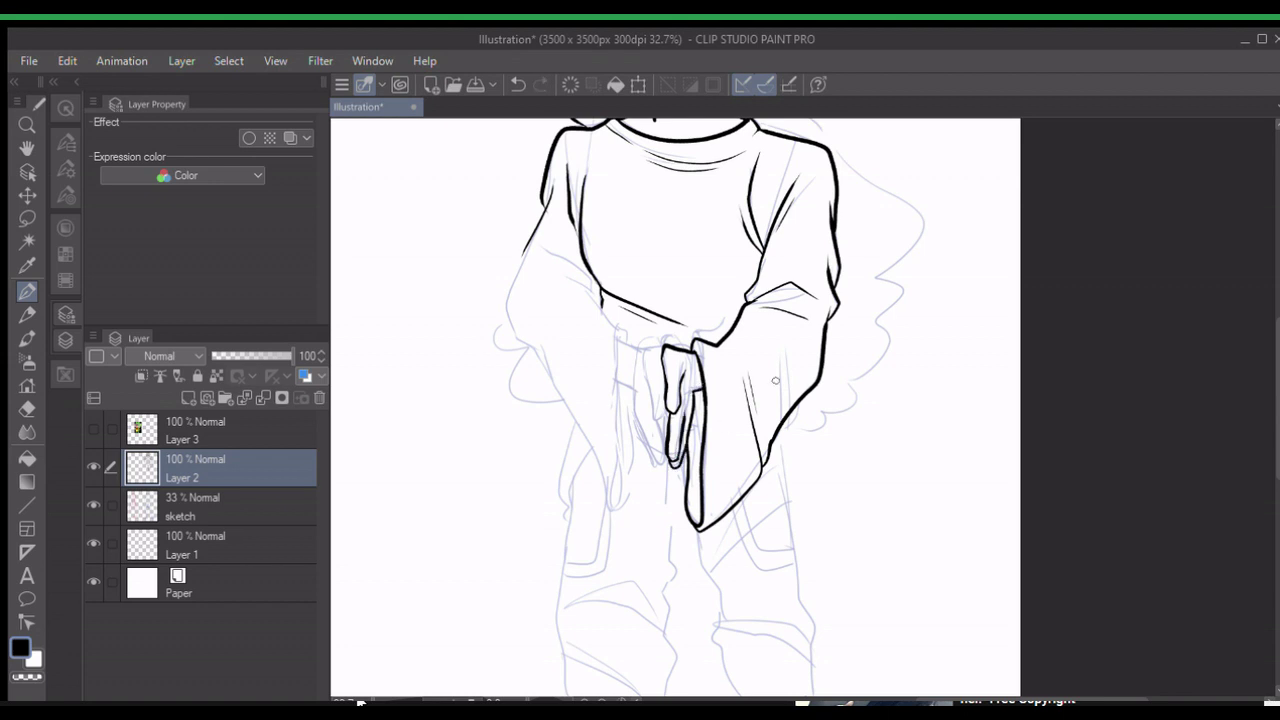
mouse_move(817, 311)
mouse_down()
mouse_move(830, 345)
mouse_move(897, 411)
mouse_up()
key(e)
key(p)
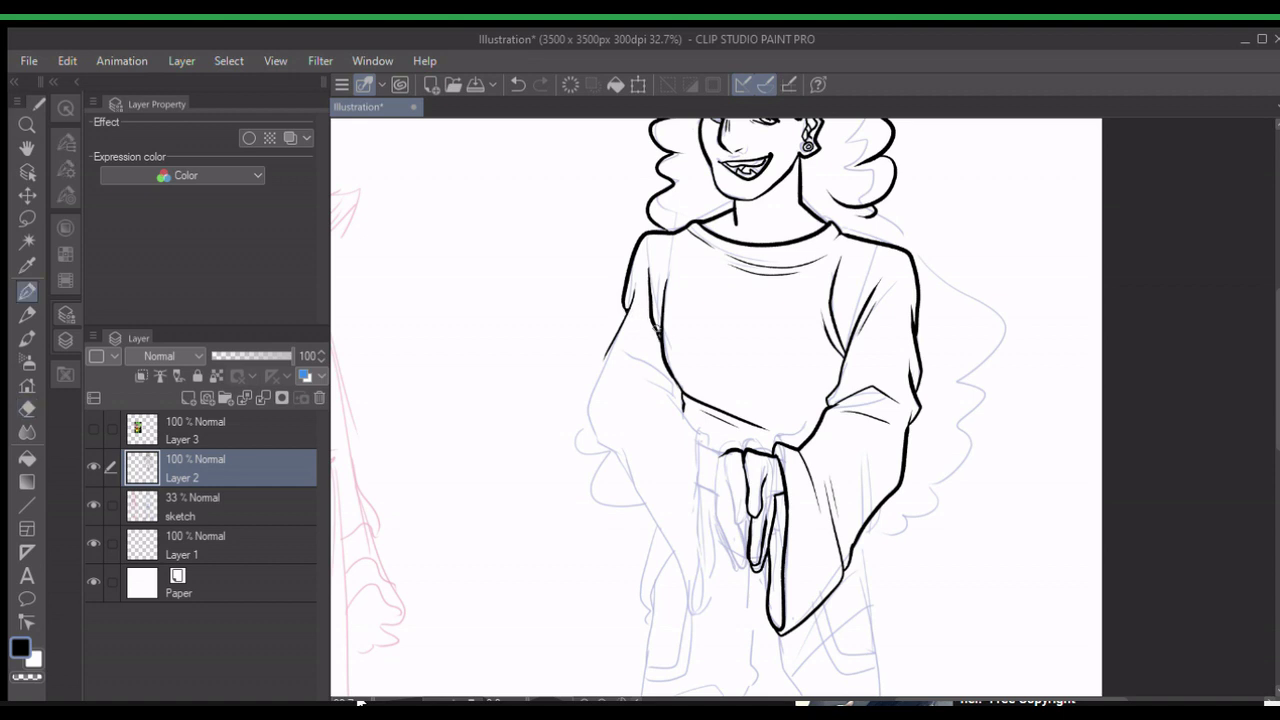
Ink the folds and the outer edge of the man's right sleeve down to the cuff tip
drag(836, 328, 802, 306)
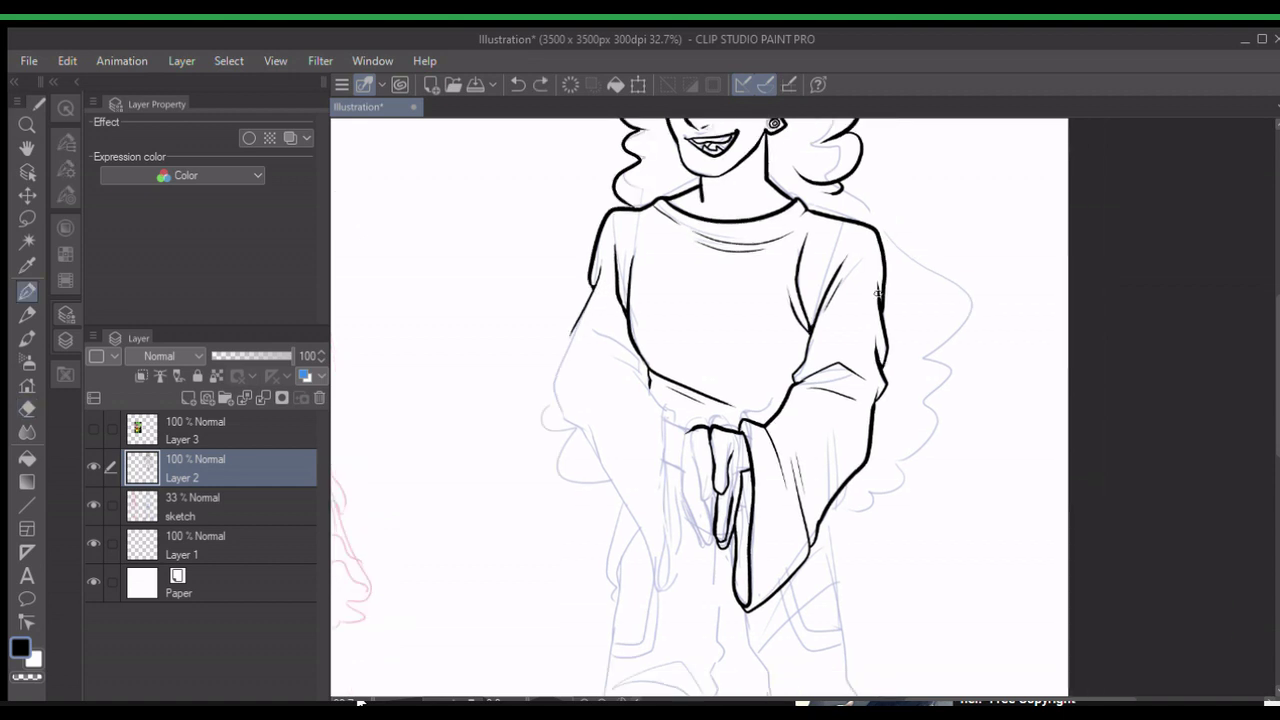
drag(769, 420, 737, 368)
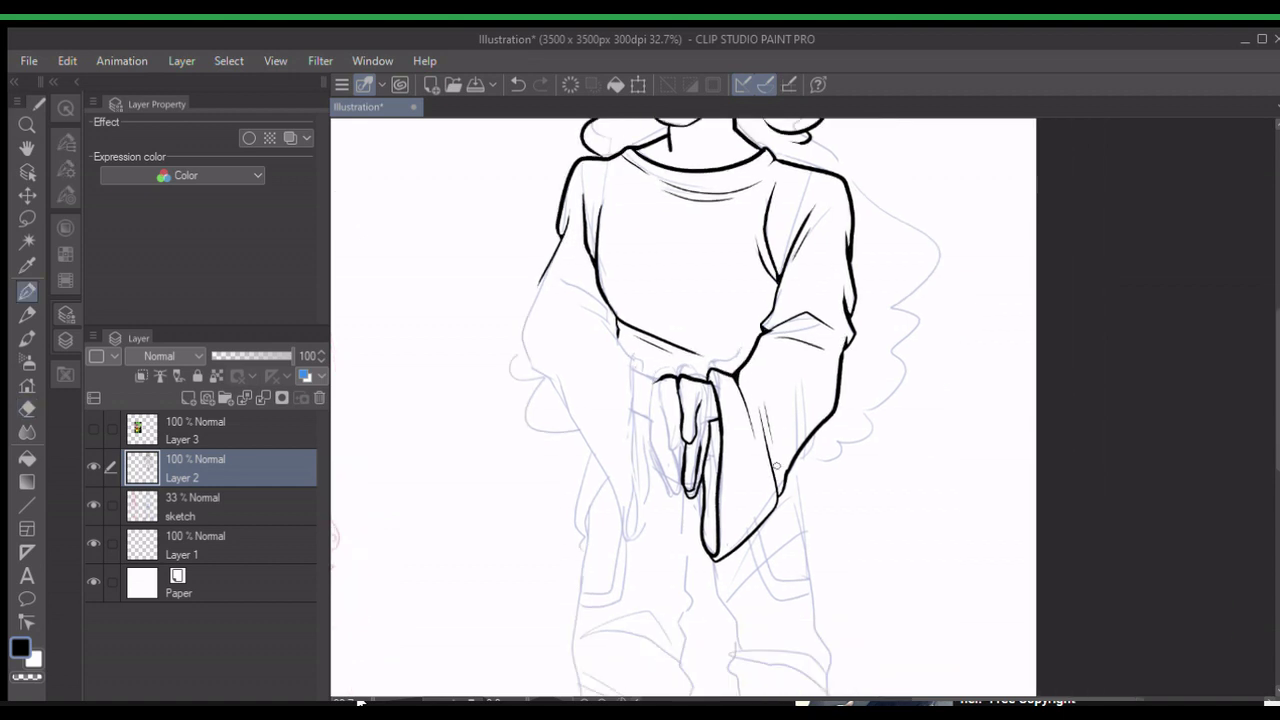
drag(670, 140, 704, 172)
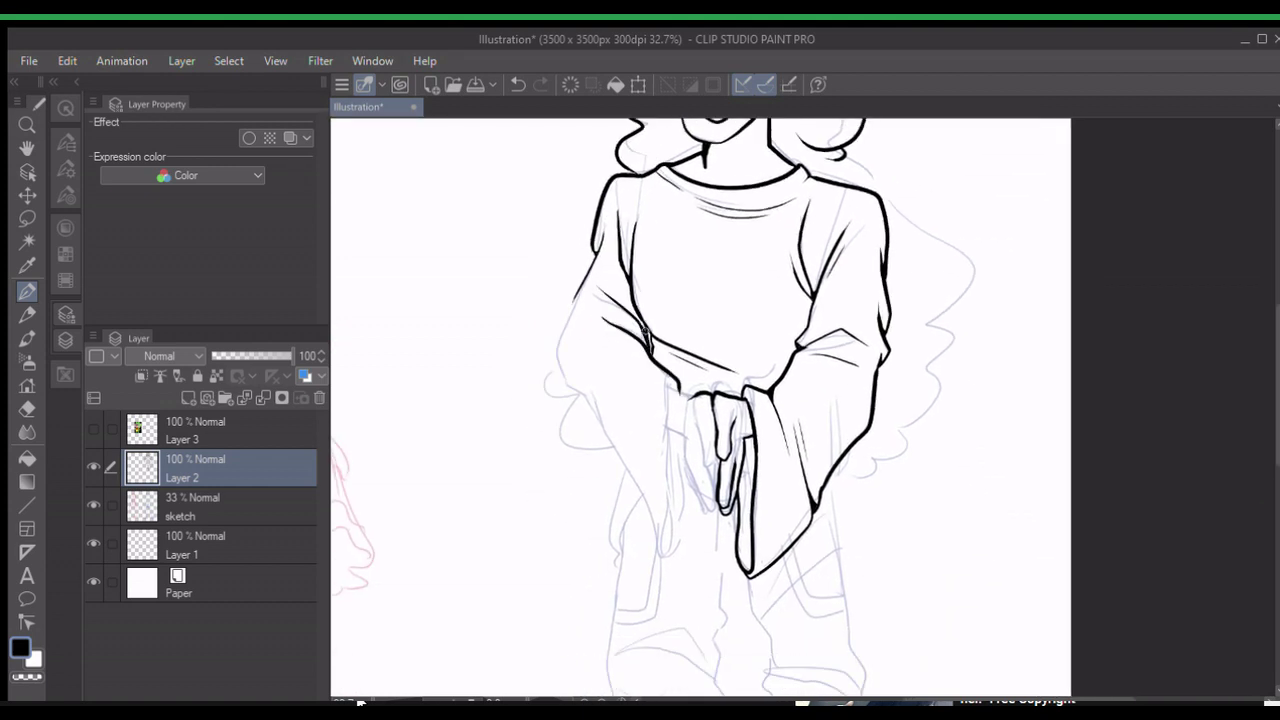
mouse_move(572, 312)
mouse_down()
mouse_move(610, 448)
mouse_move(664, 534)
mouse_up()
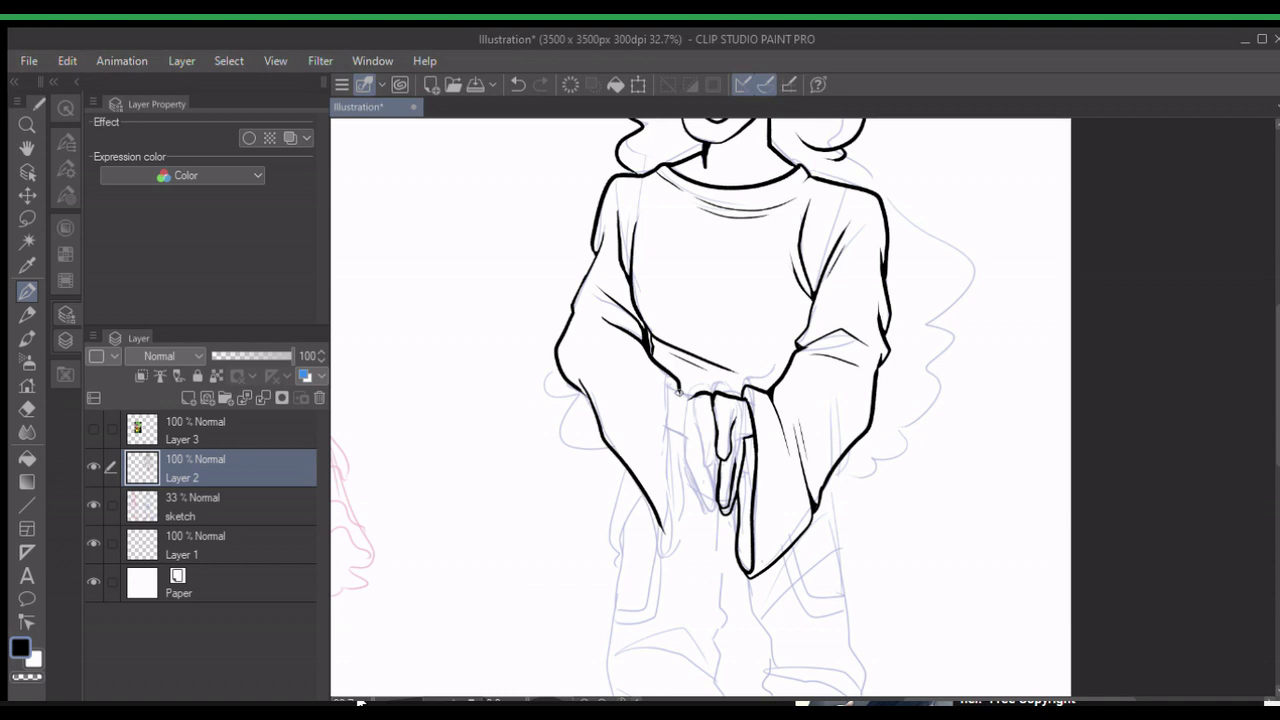
drag(680, 392, 684, 506)
key(ctrl+z)
drag(643, 338, 718, 393)
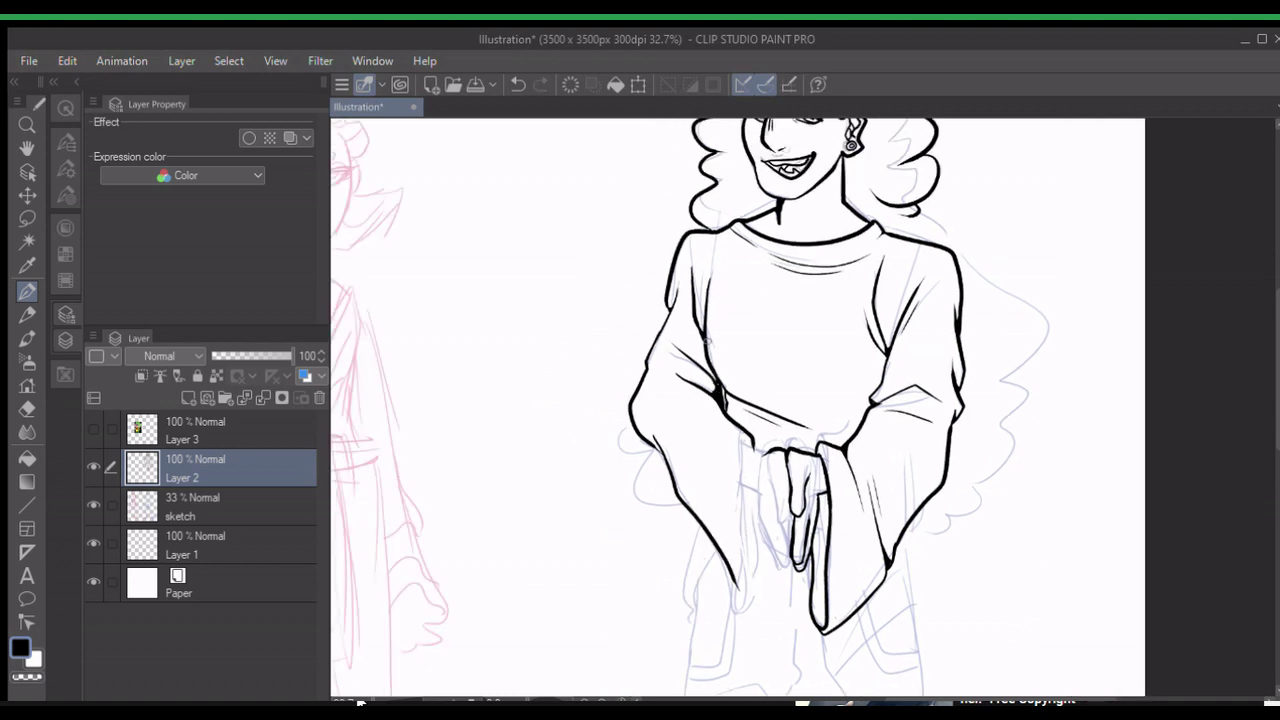
Ink the inner edge and rounded opening of the man's right cuff, plus a fold line in the sleeve
scroll(652, 405, down, 1)
scroll(648, 403, down, 3)
drag(696, 278, 708, 442)
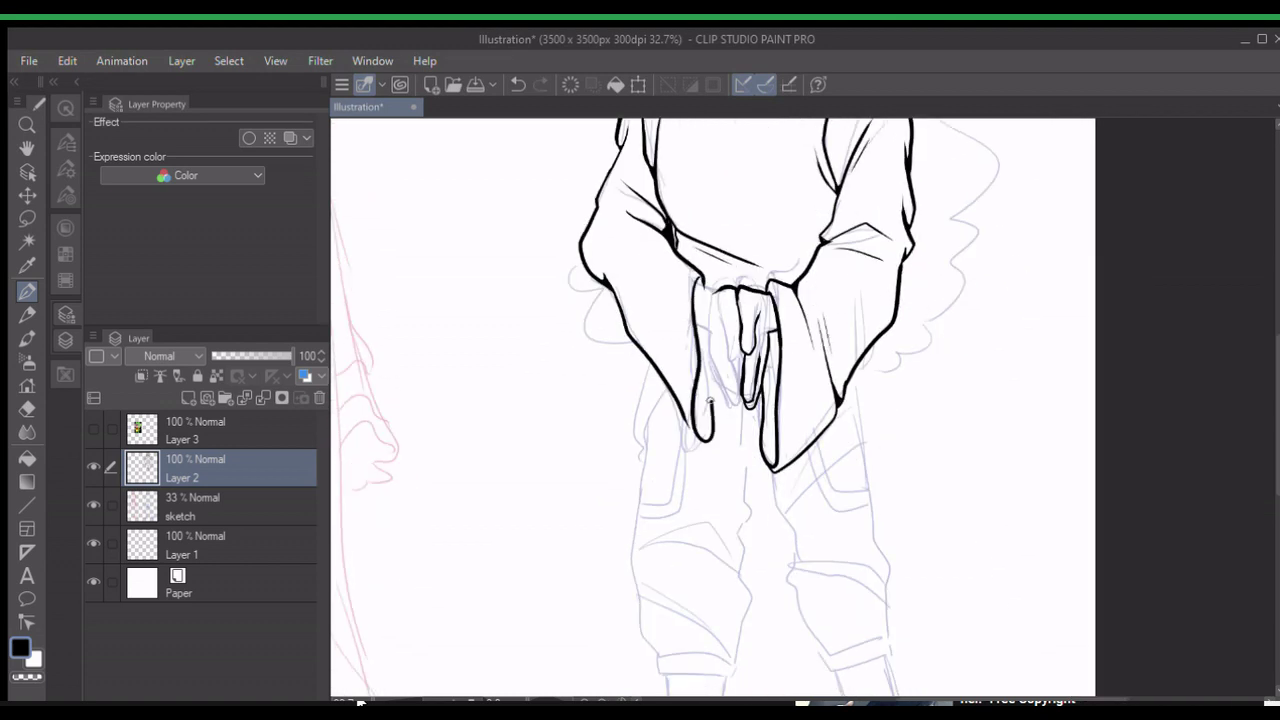
drag(712, 342, 688, 442)
drag(664, 288, 660, 378)
drag(737, 216, 697, 320)
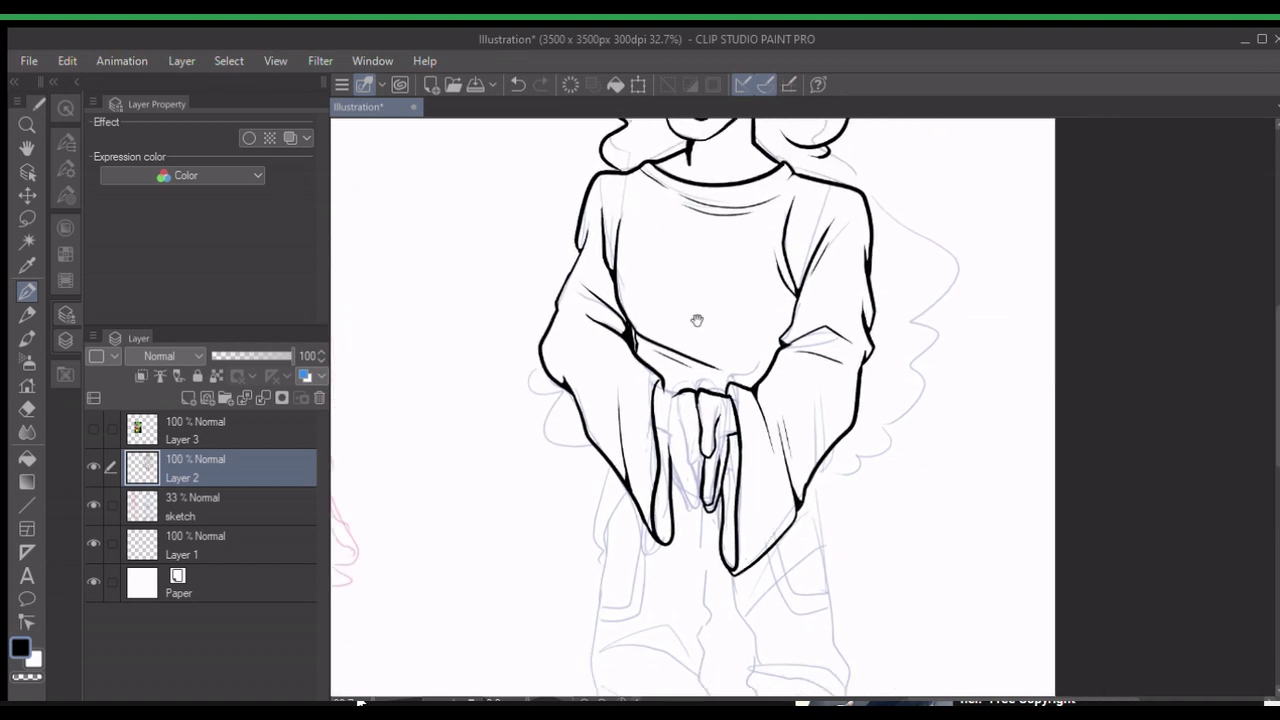
Ink the fingers and wrist of the man's right hand, meeting the already inked left hand
drag(666, 432, 686, 498)
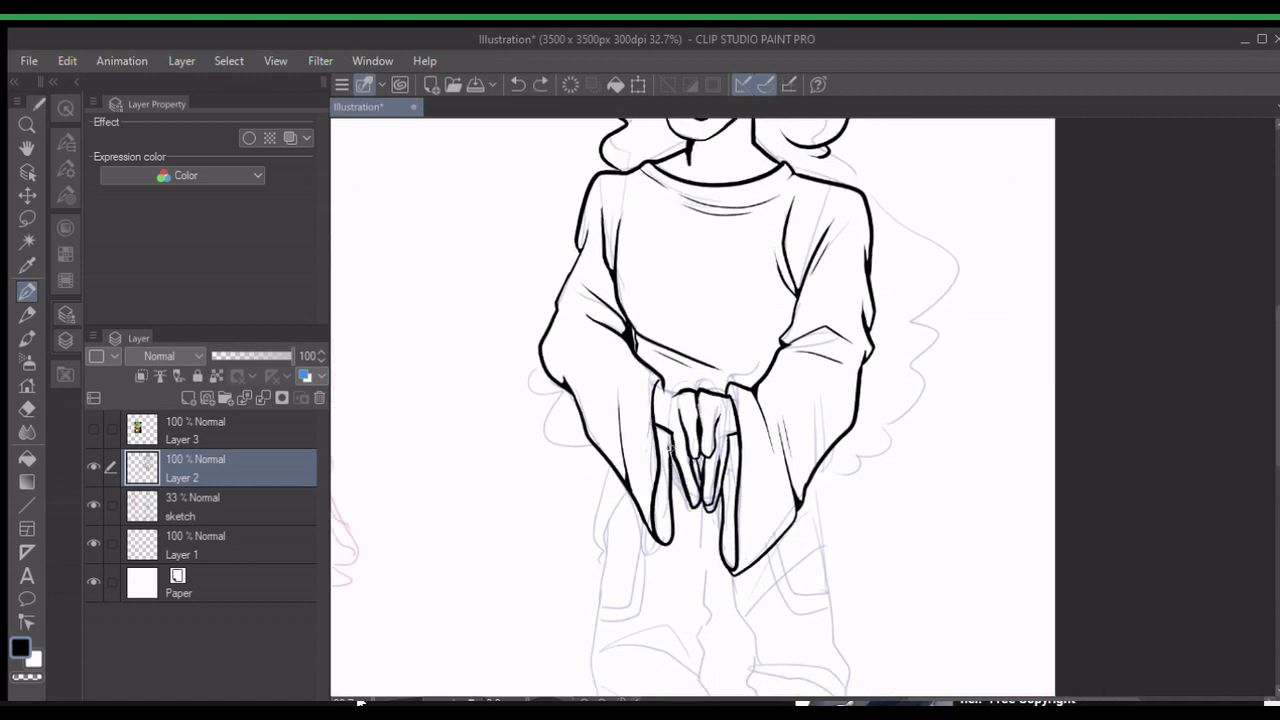
drag(668, 436, 692, 512)
drag(655, 382, 667, 420)
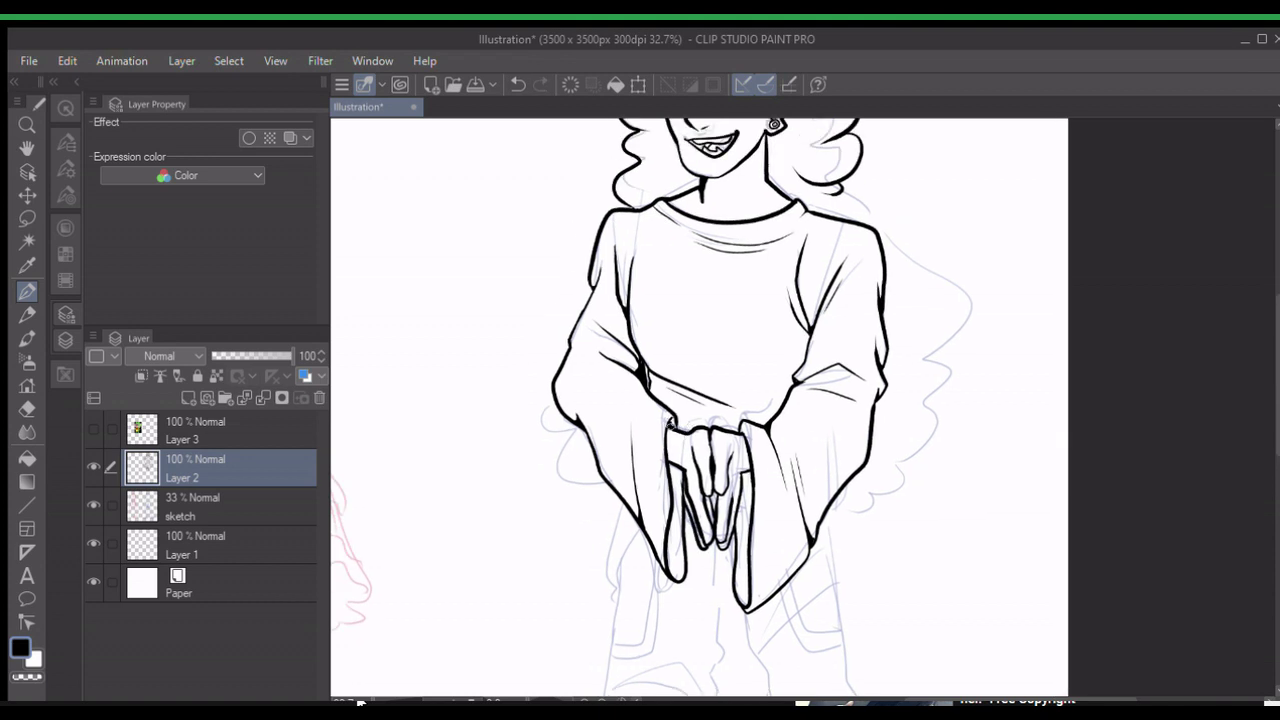
Ink the man's right trouser leg with its outer and inner edges, side pocket, knee line and rolled hem
drag(868, 186, 903, 421)
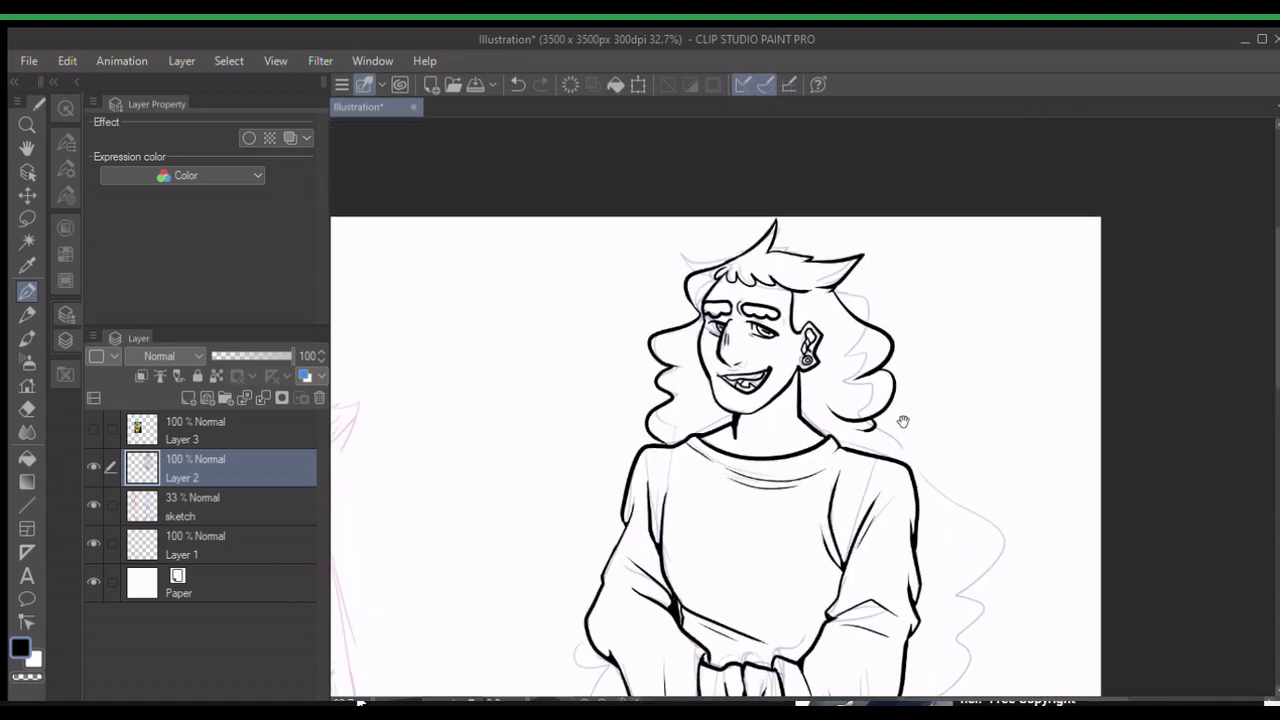
scroll(1011, 306, down, 3)
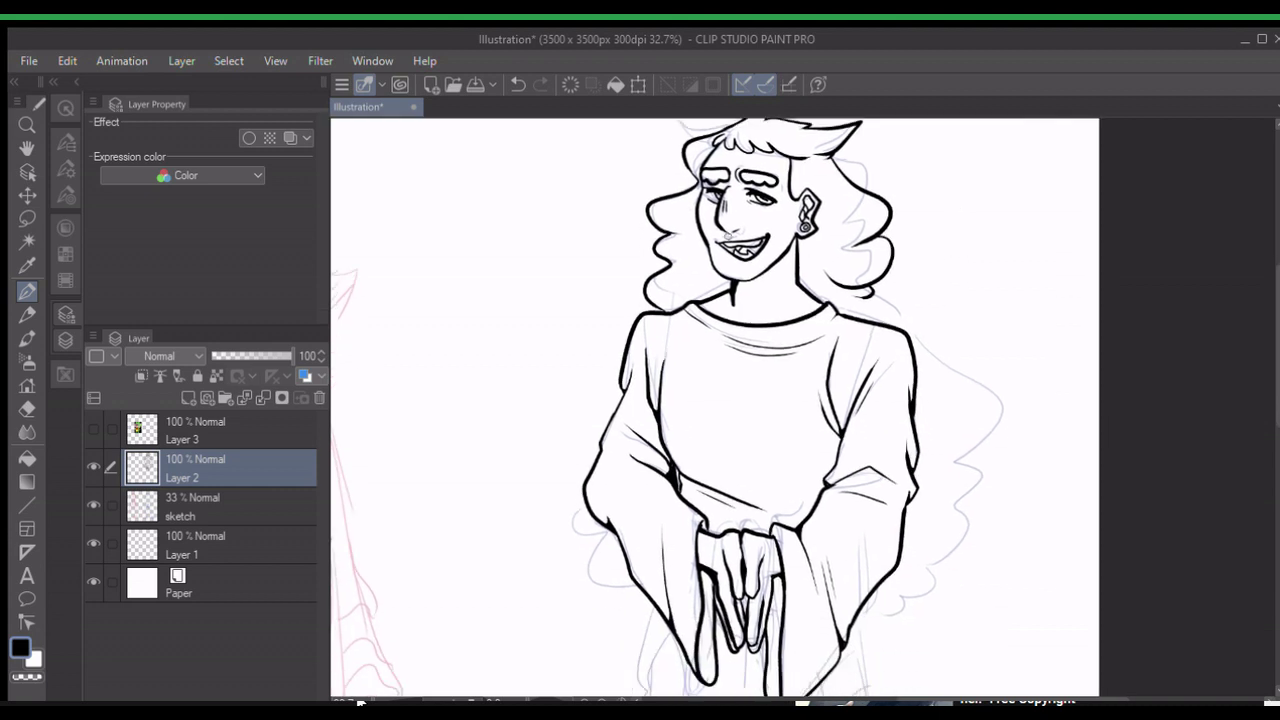
scroll(986, 357, up, 2)
scroll(893, 259, down, 5)
drag(893, 259, 899, 203)
mouse_move(692, 336)
mouse_down()
mouse_move(644, 437)
mouse_move(705, 356)
mouse_move(644, 437)
mouse_move(664, 292)
mouse_up()
key(ctrl+z)
mouse_move(760, 338)
mouse_down()
mouse_move(746, 302)
mouse_move(730, 461)
mouse_up()
drag(634, 420, 742, 438)
drag(742, 438, 726, 383)
mouse_move(612, 385)
mouse_down()
mouse_move(629, 466)
mouse_move(650, 488)
mouse_move(706, 508)
mouse_up()
key(ctrl+z)
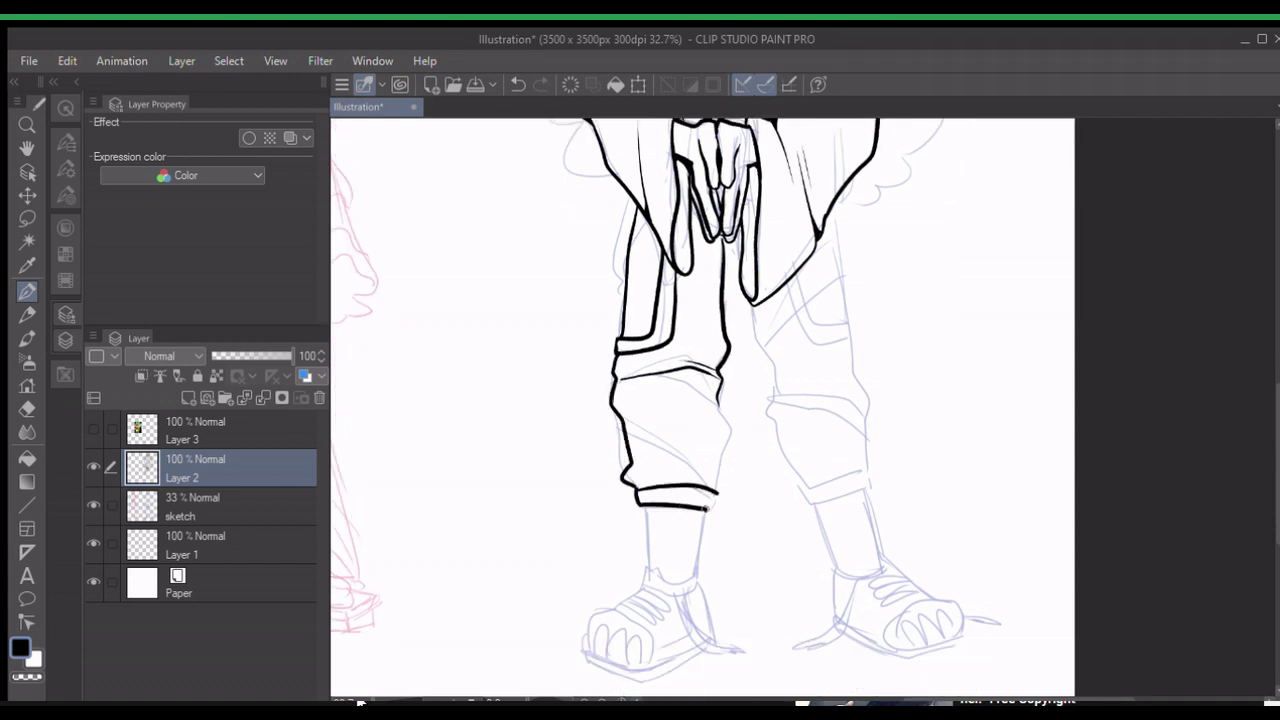
Add knee and hem folds to the man's right trouser leg and close its lower inner edge
drag(654, 466, 716, 470)
drag(714, 404, 722, 480)
drag(646, 410, 726, 412)
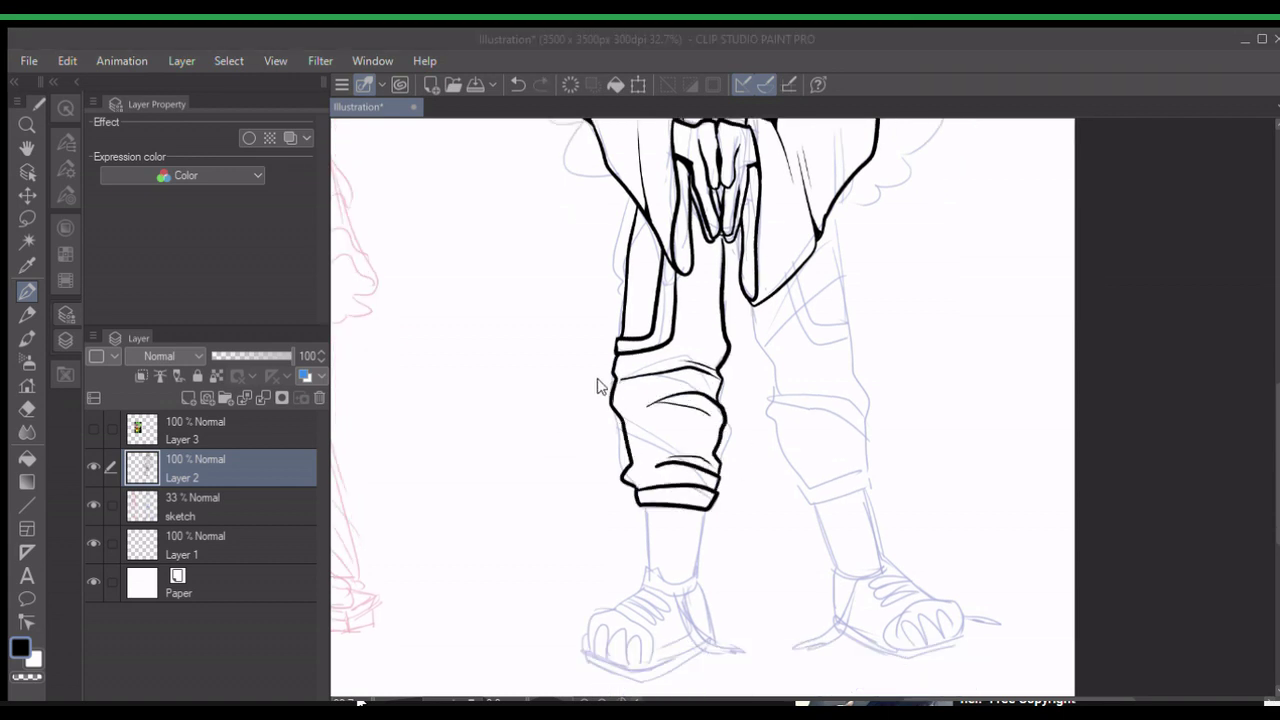
Ink the man's left trouser leg with its inner and outer edges, side pocket, lower edge and a fold
scroll(909, 549, down, 3)
scroll(909, 549, up, 3)
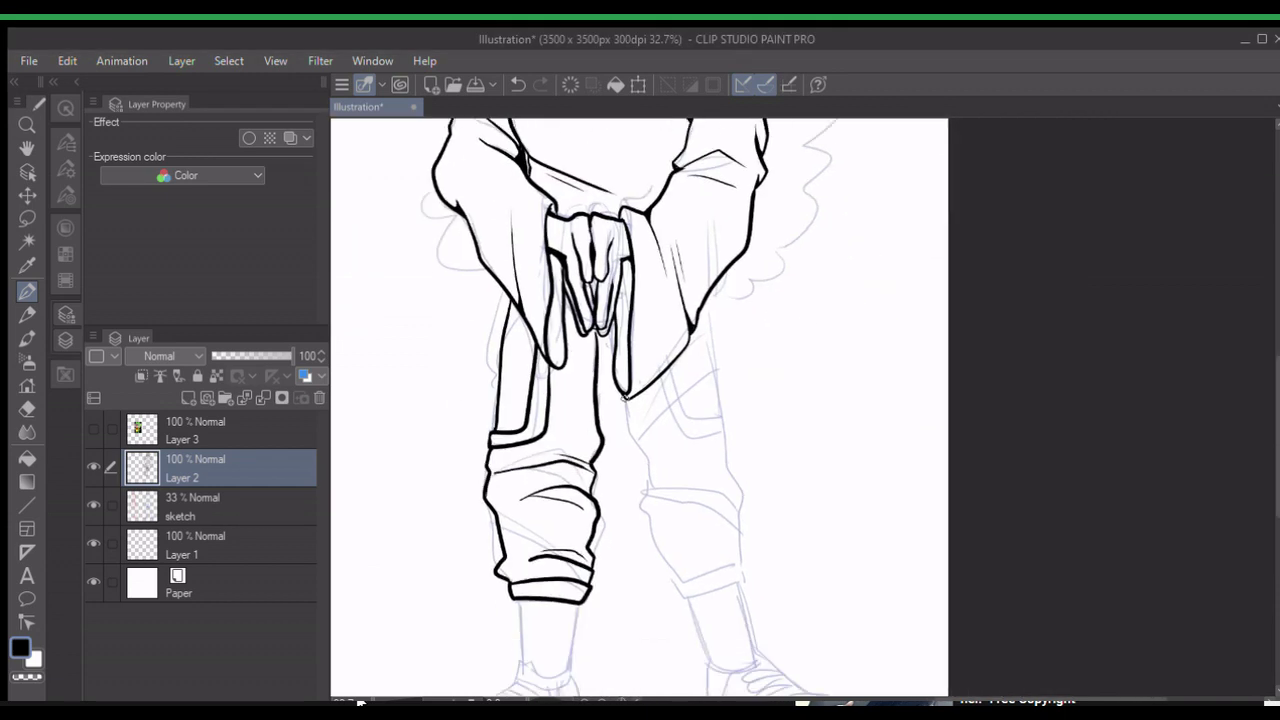
scroll(645, 455, down, 1)
mouse_move(624, 397)
mouse_down()
mouse_move(690, 545)
mouse_move(738, 508)
mouse_up()
drag(658, 328, 723, 375)
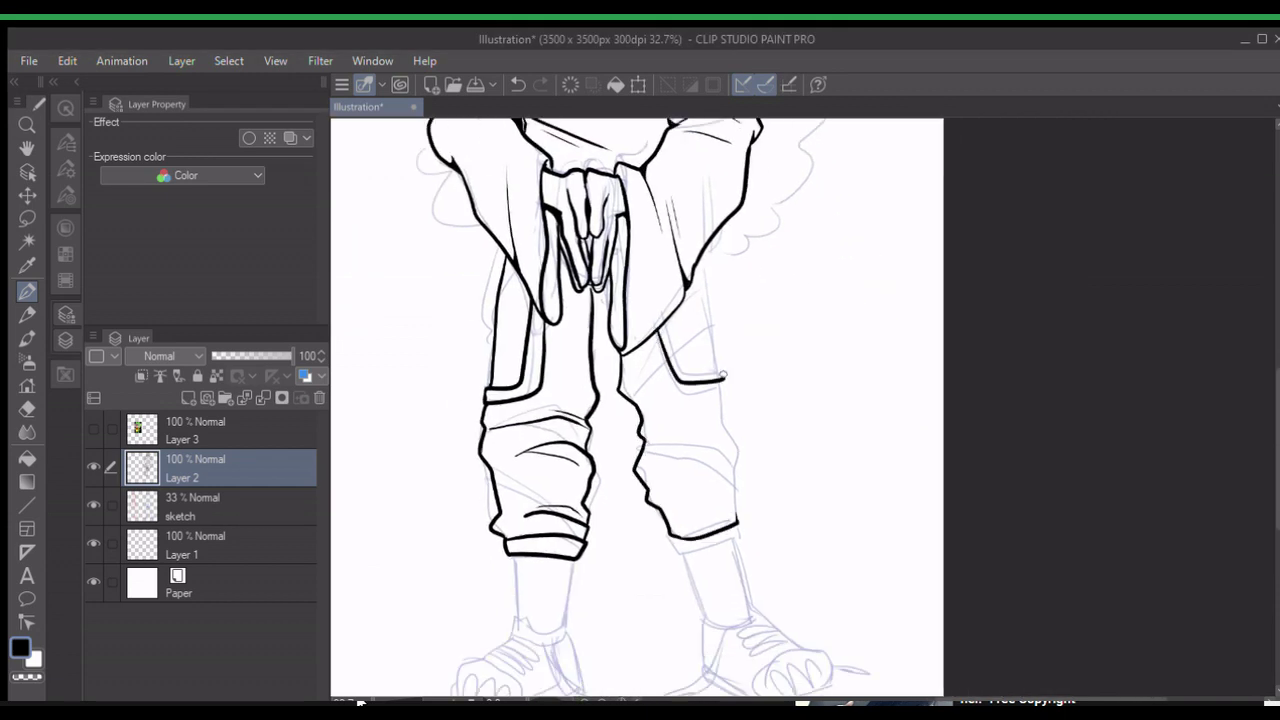
drag(712, 250, 742, 518)
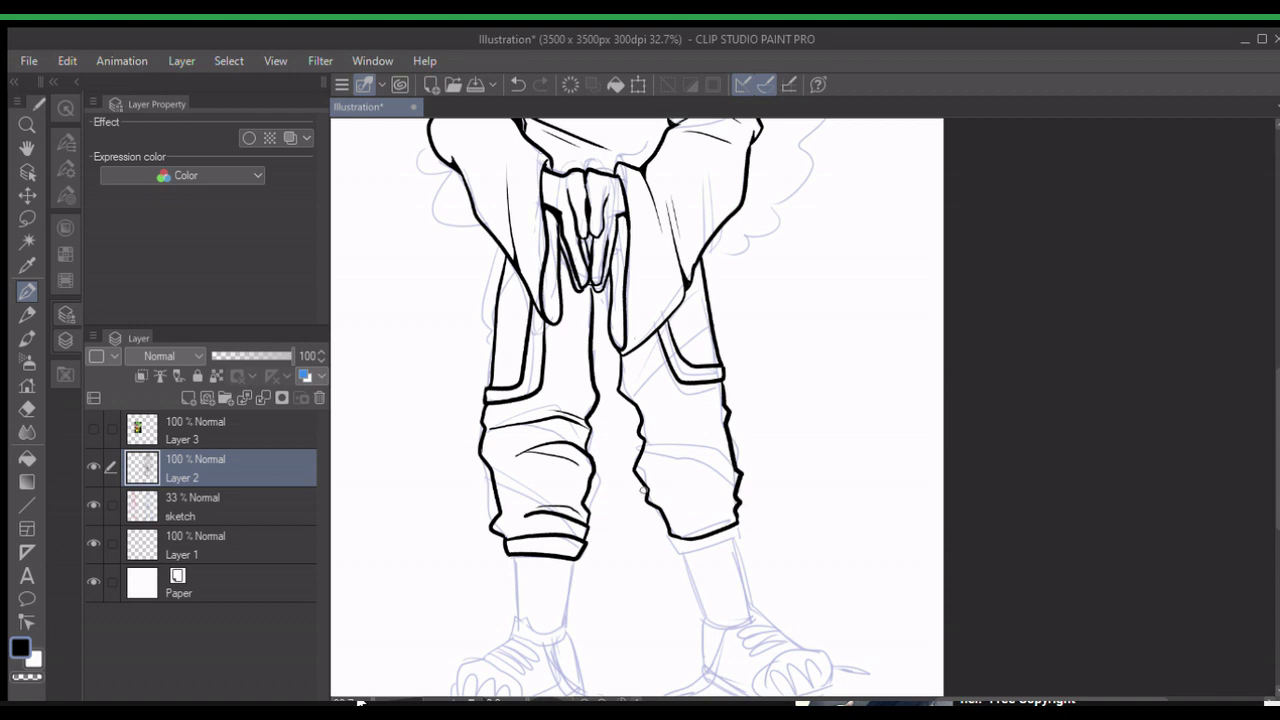
mouse_move(643, 488)
mouse_down()
mouse_move(710, 489)
mouse_move(736, 504)
mouse_up()
Ink the long wavy hair falling behind the man's back on both sides of his sleeves
scroll(891, 177, up, 5)
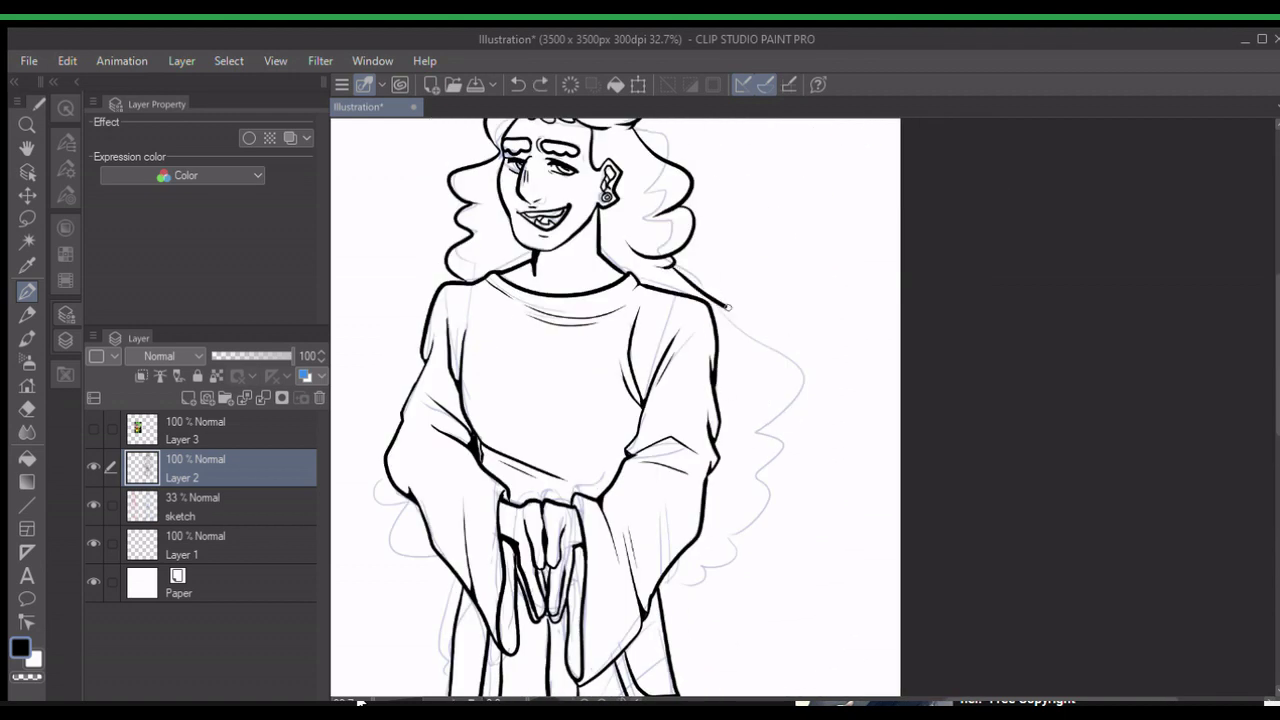
drag(838, 373, 798, 428)
mouse_move(812, 422)
mouse_down()
mouse_move(750, 482)
mouse_move(788, 424)
mouse_move(760, 466)
mouse_up()
key(ctrl+z)
mouse_move(770, 460)
mouse_down()
mouse_move(763, 476)
mouse_move(955, 496)
mouse_up()
mouse_move(660, 330)
mouse_down()
mouse_move(582, 420)
mouse_move(666, 512)
mouse_up()
scroll(631, 430, up, 2)
scroll(634, 441, down, 2)
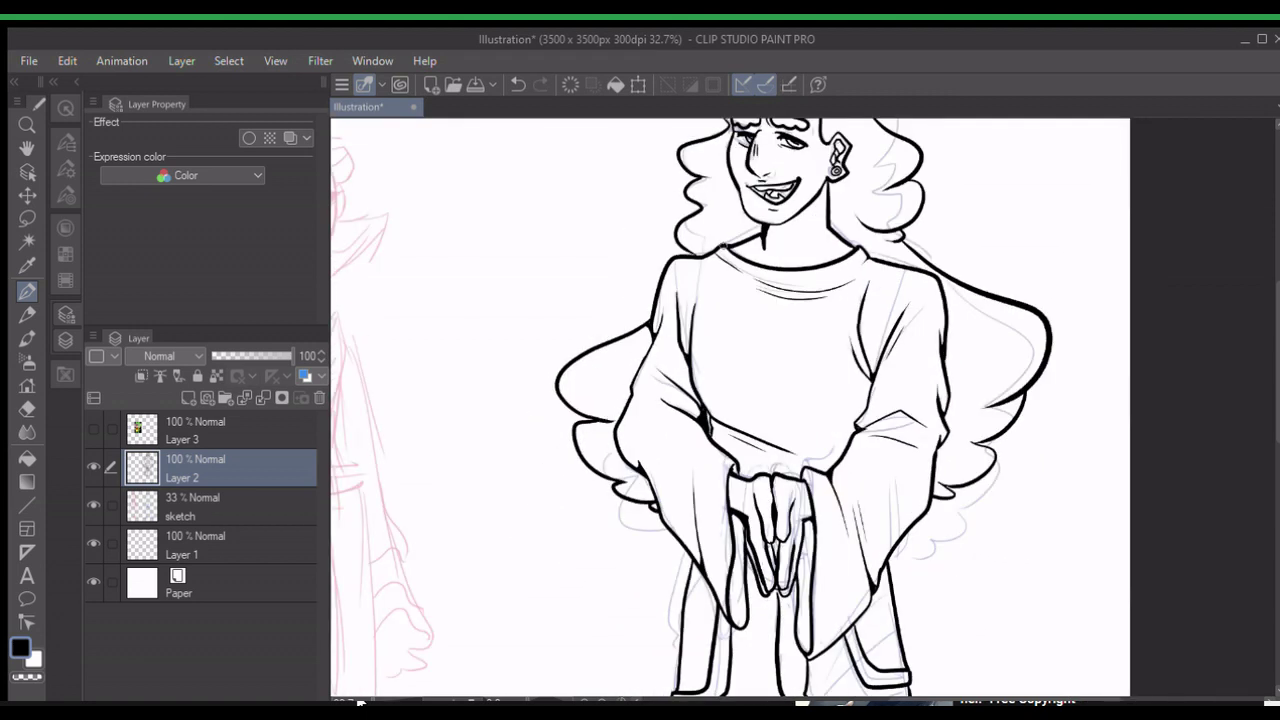
scroll(860, 326, down, 2)
scroll(951, 329, up, 3)
scroll(890, 313, down, 1)
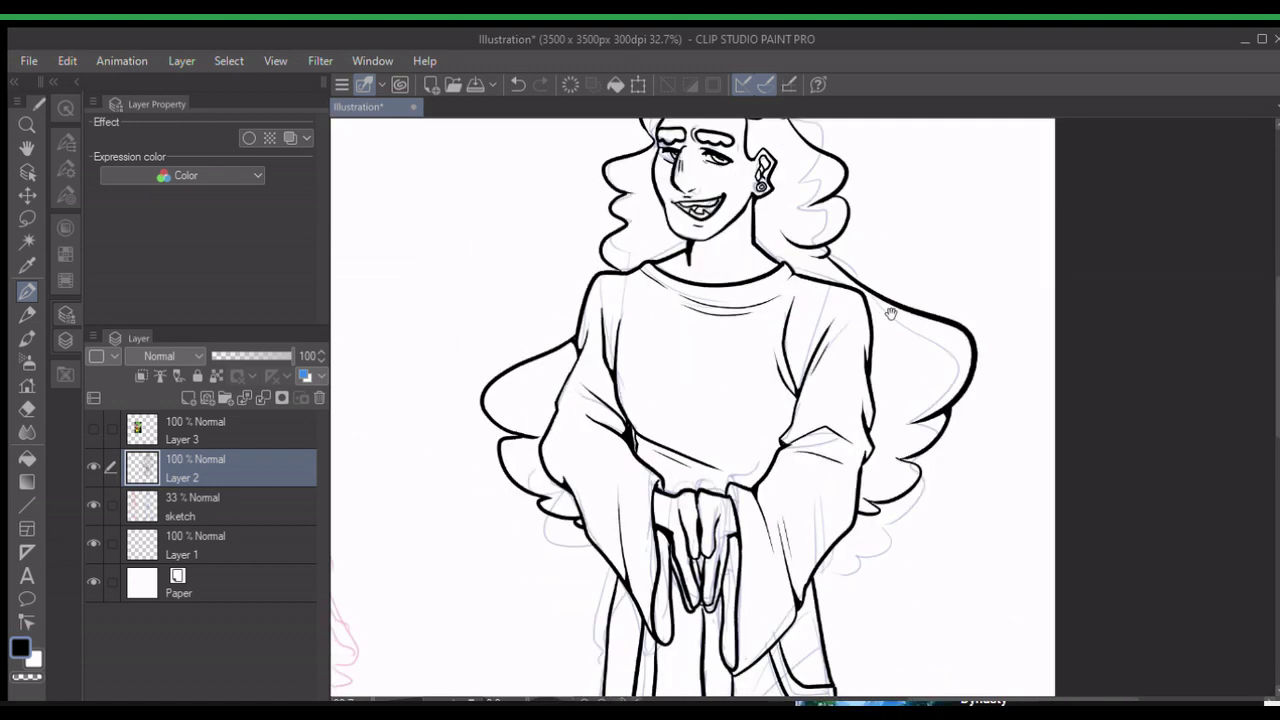
scroll(890, 313, down, 4)
scroll(678, 407, down, 1)
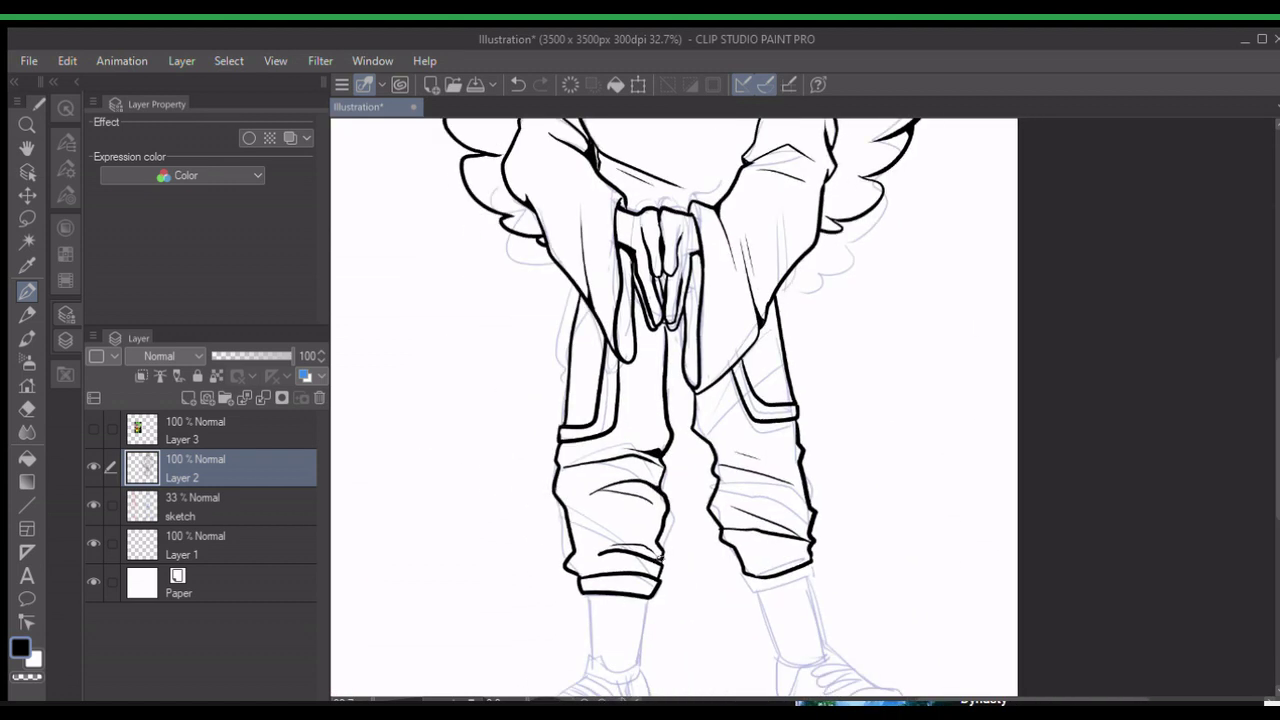
Ink both edges of the man's right ankle between the rolled trouser hem and the shoe
scroll(674, 407, down, 3)
scroll(914, 357, down, 1)
drag(644, 390, 645, 447)
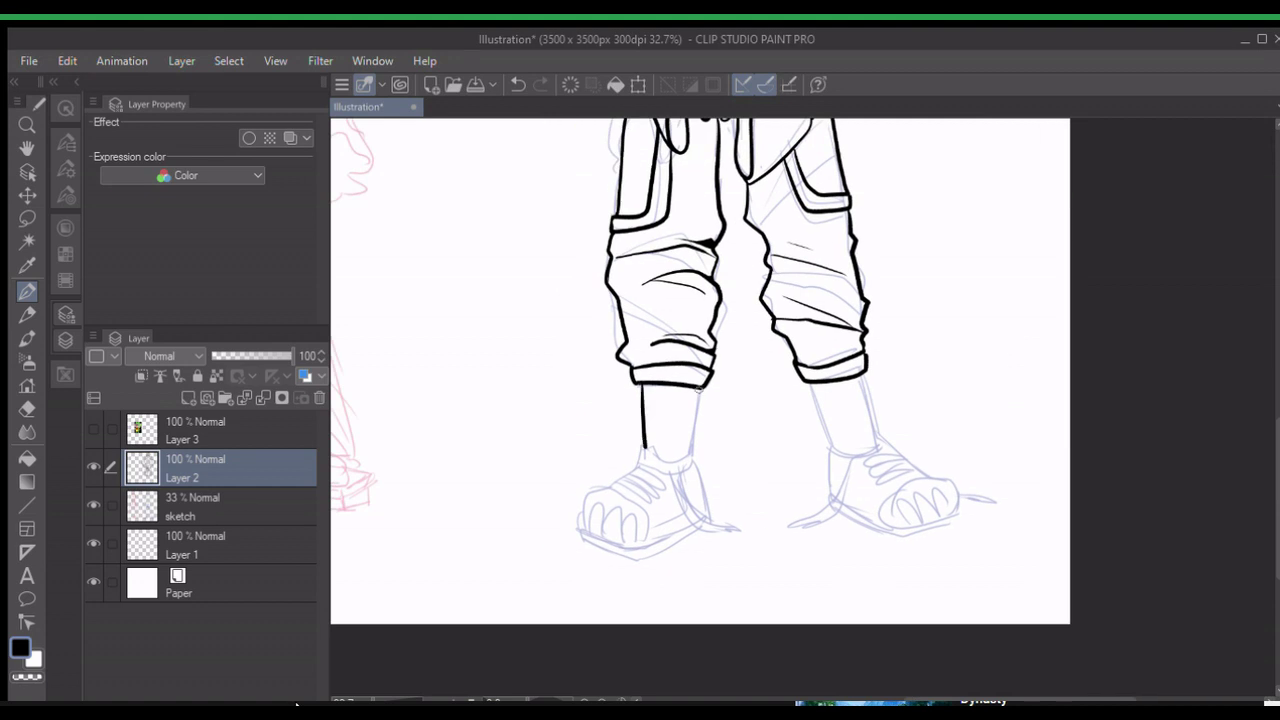
mouse_move(697, 388)
mouse_down()
mouse_move(641, 458)
mouse_move(693, 457)
mouse_move(640, 472)
mouse_up()
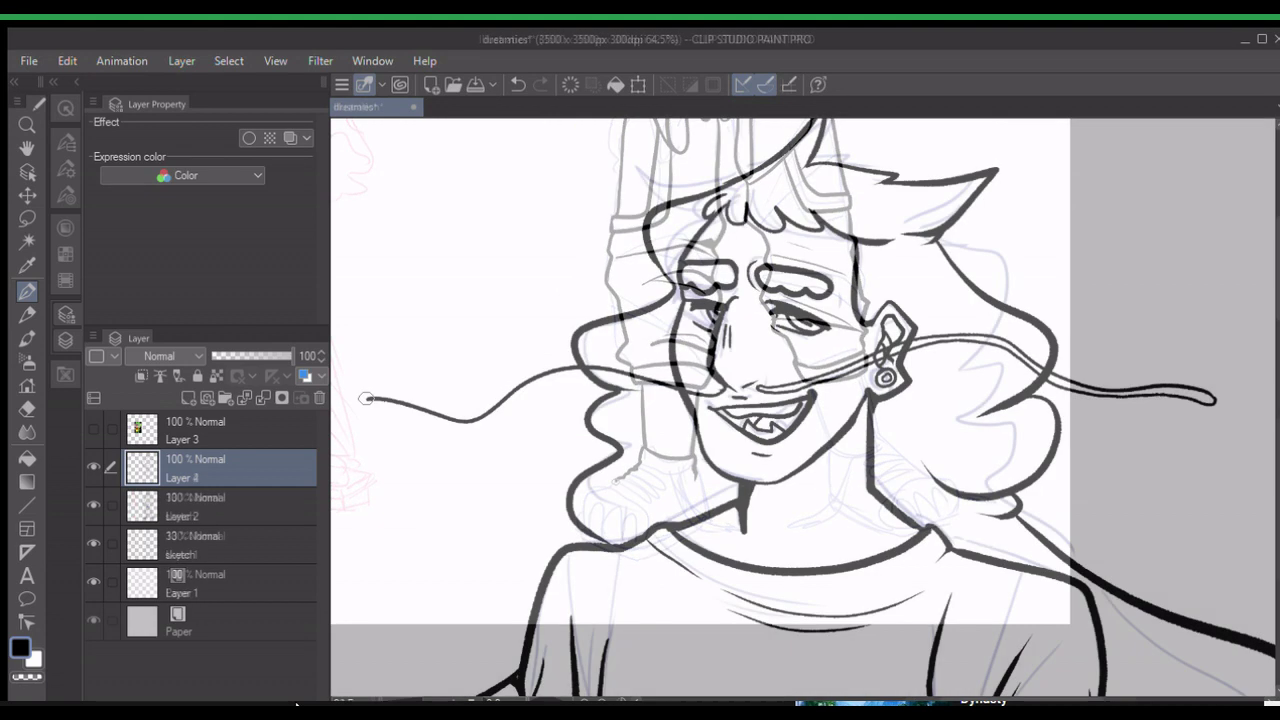
Ink the man's long wavy right moustache strand on Layer 4 and adjust the lassoed left strand with a transform
mouse_move(356, 395)
mouse_down()
mouse_move(392, 390)
mouse_move(475, 405)
mouse_move(564, 355)
mouse_move(724, 388)
mouse_up()
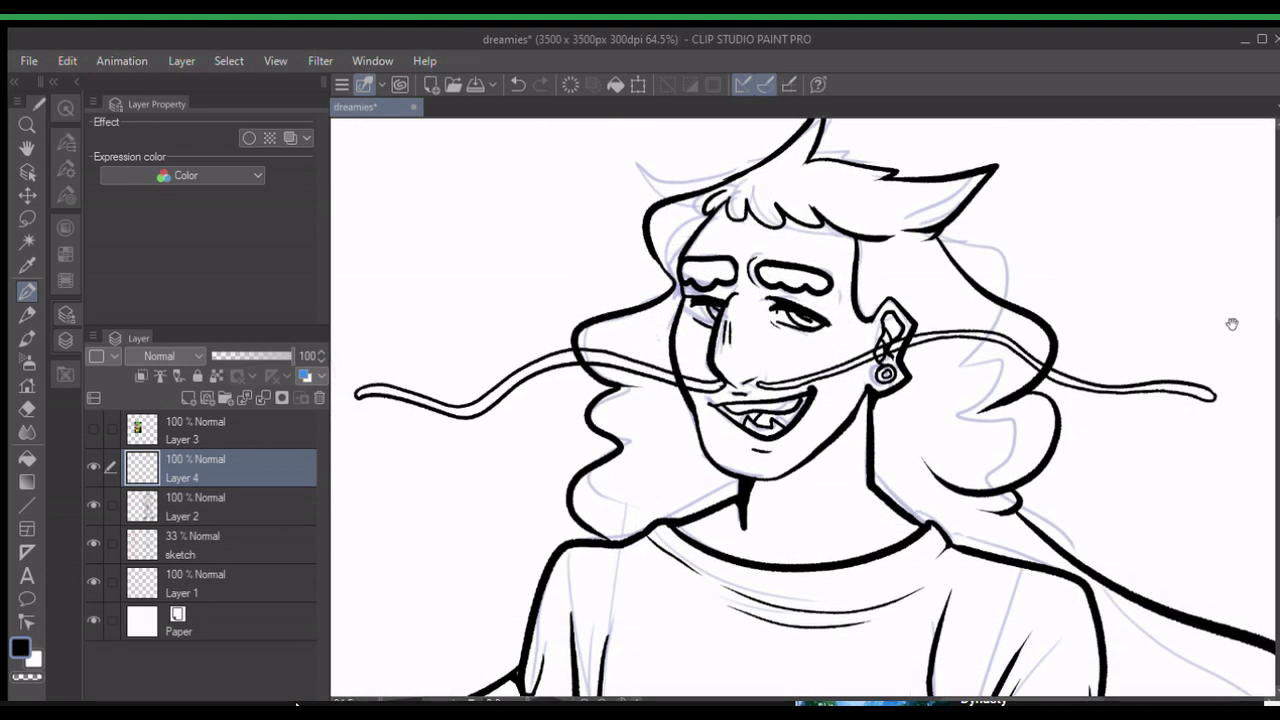
drag(1232, 324, 1220, 330)
key(ctrl+minus)
key(m)
mouse_move(760, 398)
mouse_down()
mouse_move(966, 450)
mouse_move(762, 390)
mouse_up()
key(ctrl+t)
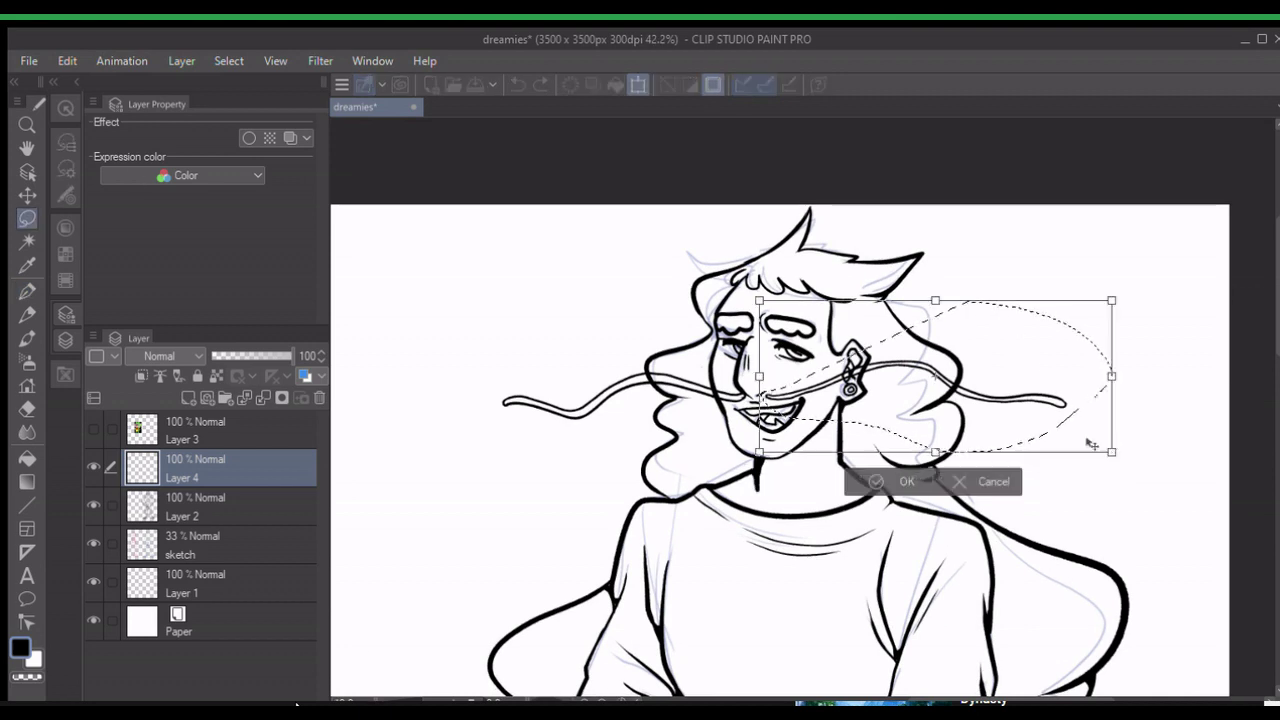
drag(1092, 444, 1217, 334)
key(Return)
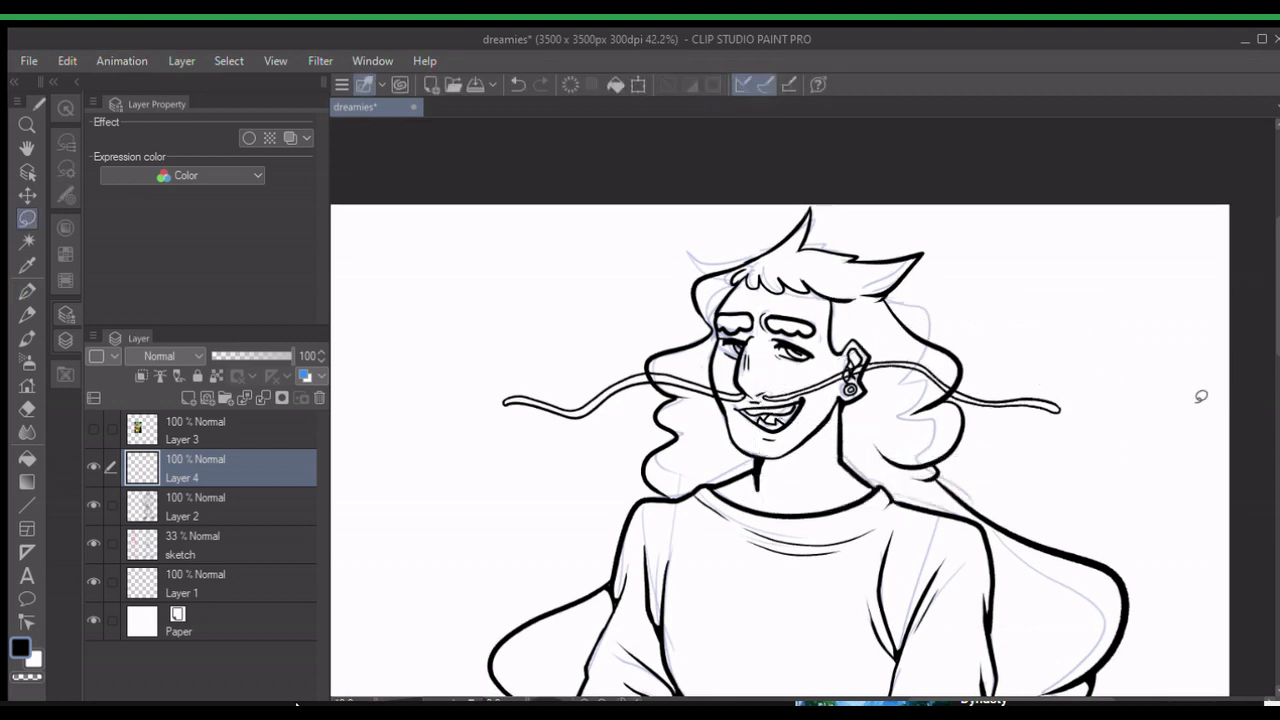
Erase the hair lines that cross inside the moustache strands on Layer 2
key(e)
scroll(1151, 294, down, 3)
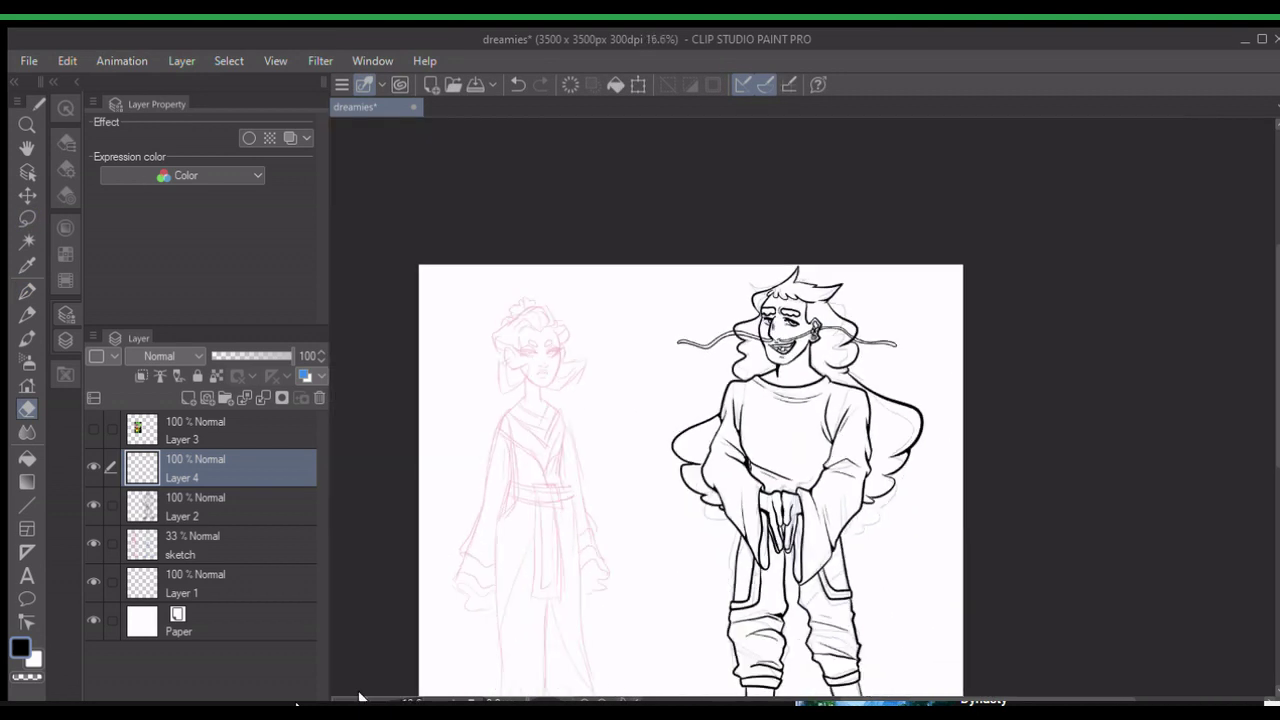
scroll(1151, 294, up, 2)
click(300, 512)
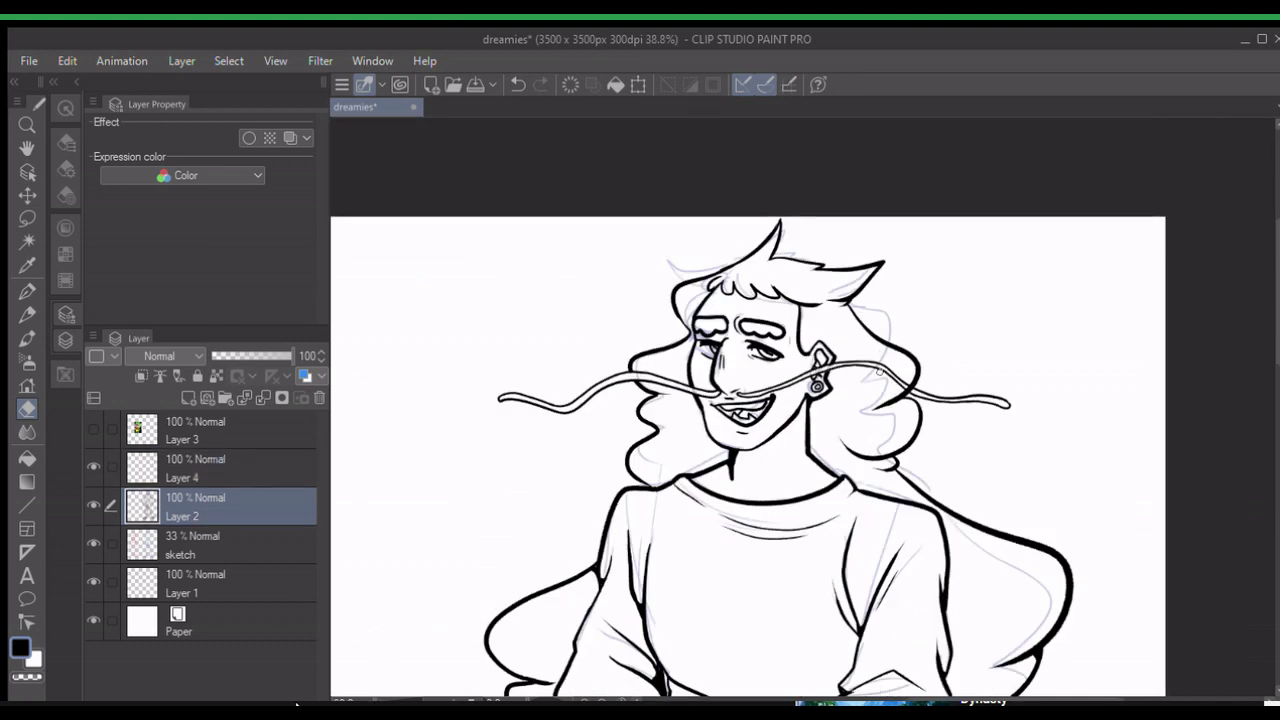
scroll(974, 343, down, 3)
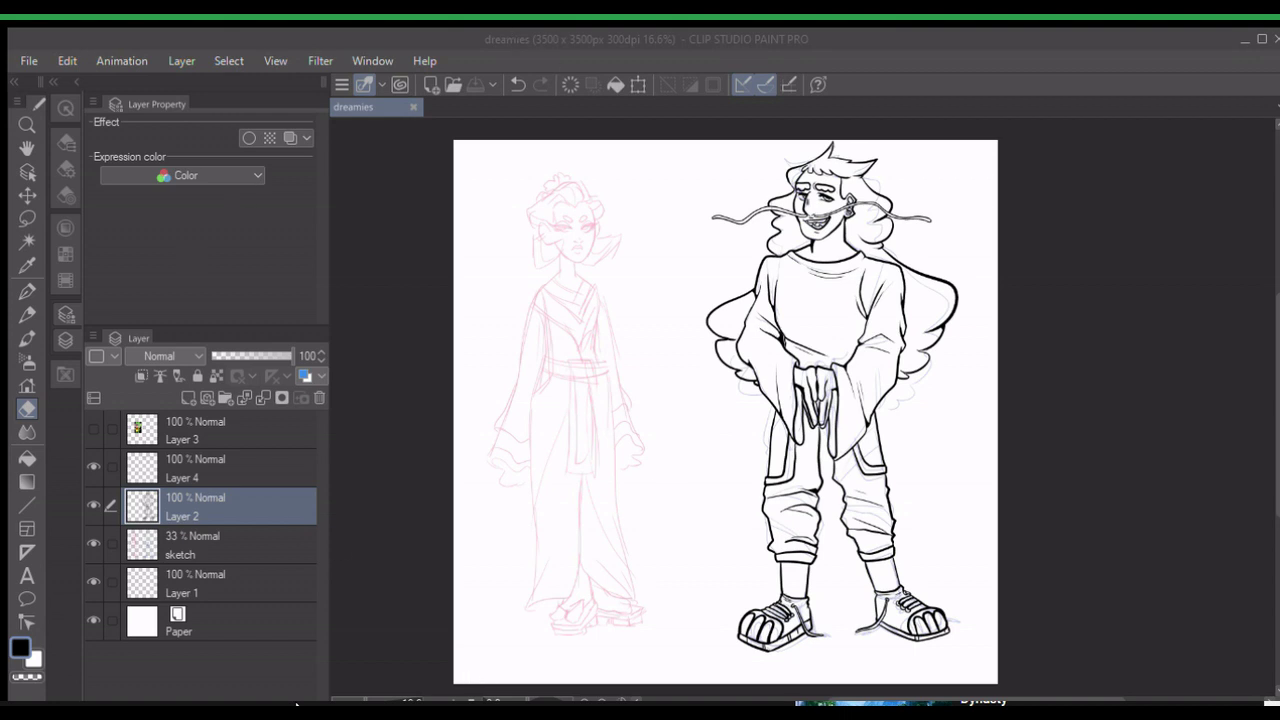
Rename Layer 2 to "lineart"
scroll(543, 537, up, 3)
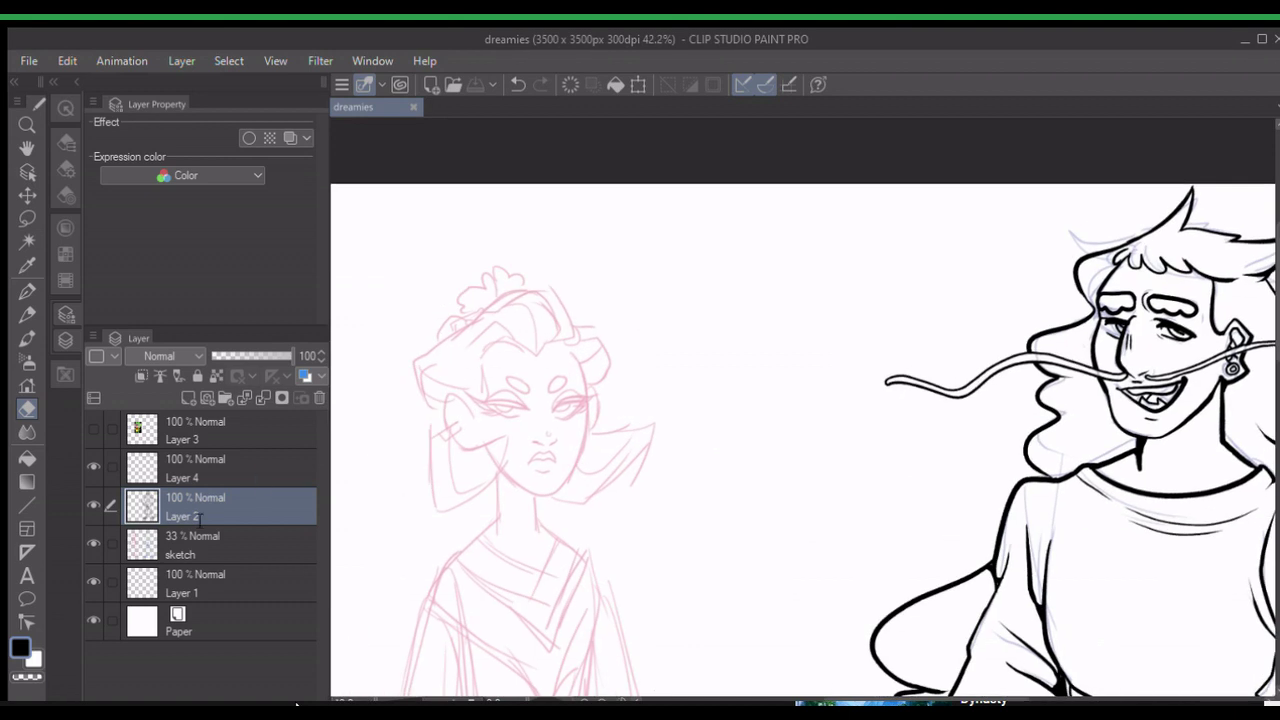
double_click(198, 516)
text(lineart)
key(Return)
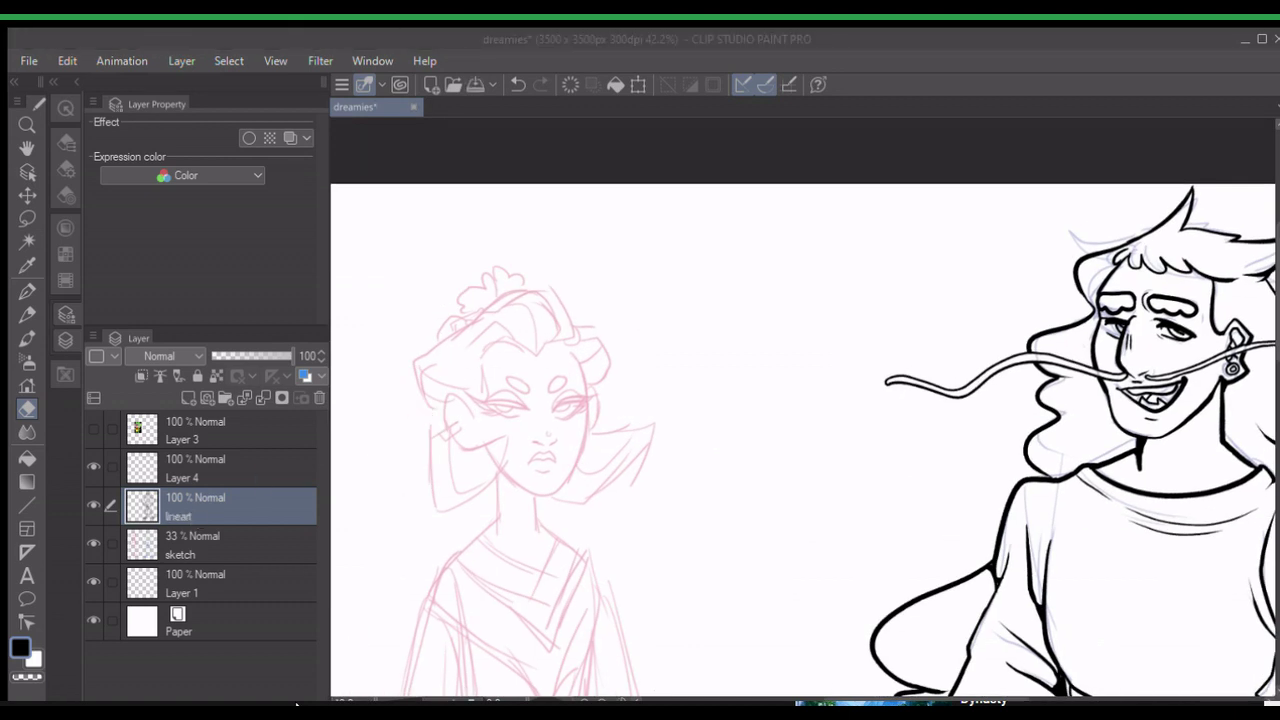
Ink the woman's face contour from the temple around the chin to the jaw on the lineart layer
key(p)
mouse_move(562, 338)
mouse_down()
mouse_move(614, 300)
mouse_move(632, 344)
mouse_up()
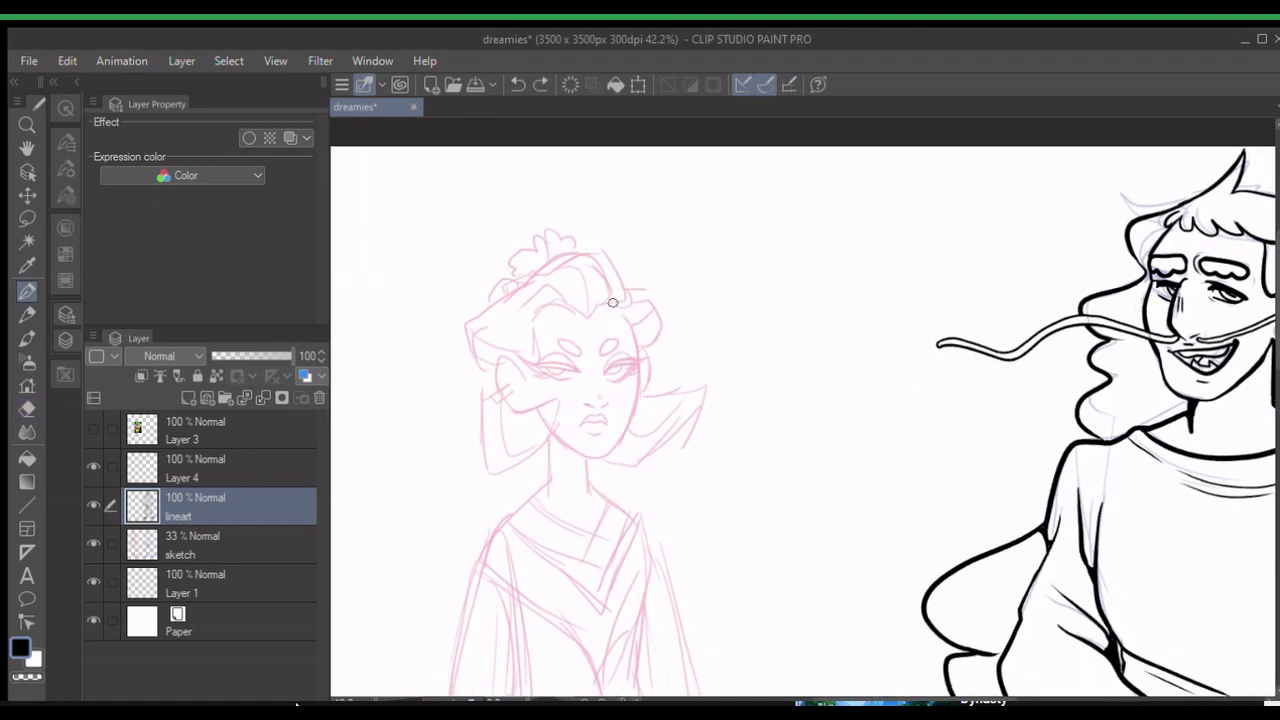
key(ctrl+z)
mouse_move(613, 302)
mouse_down()
mouse_move(628, 420)
mouse_move(629, 328)
mouse_move(550, 427)
mouse_up()
key(ctrl+z)
key(ctrl+y)
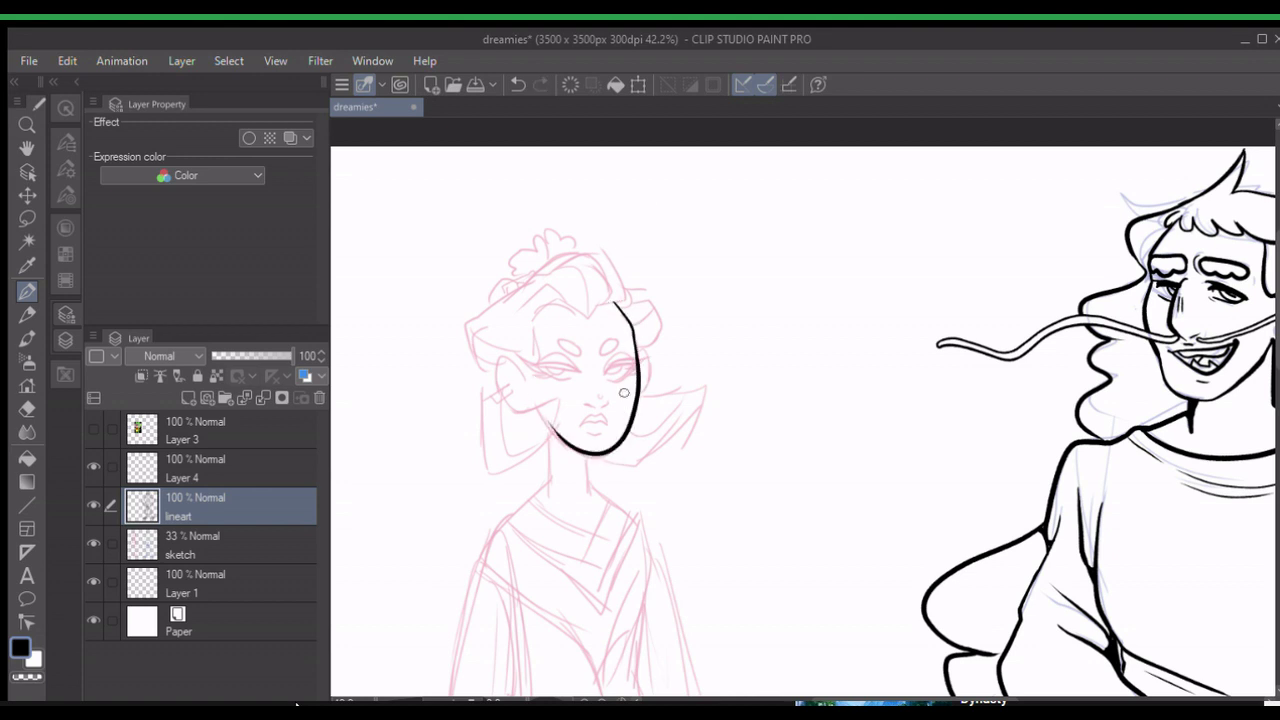
Lasso the woman's inked face contour and adjust its placement with a transform
key(m)
drag(540, 232, 680, 505)
key(ctrl+t)
drag(722, 562, 722, 574)
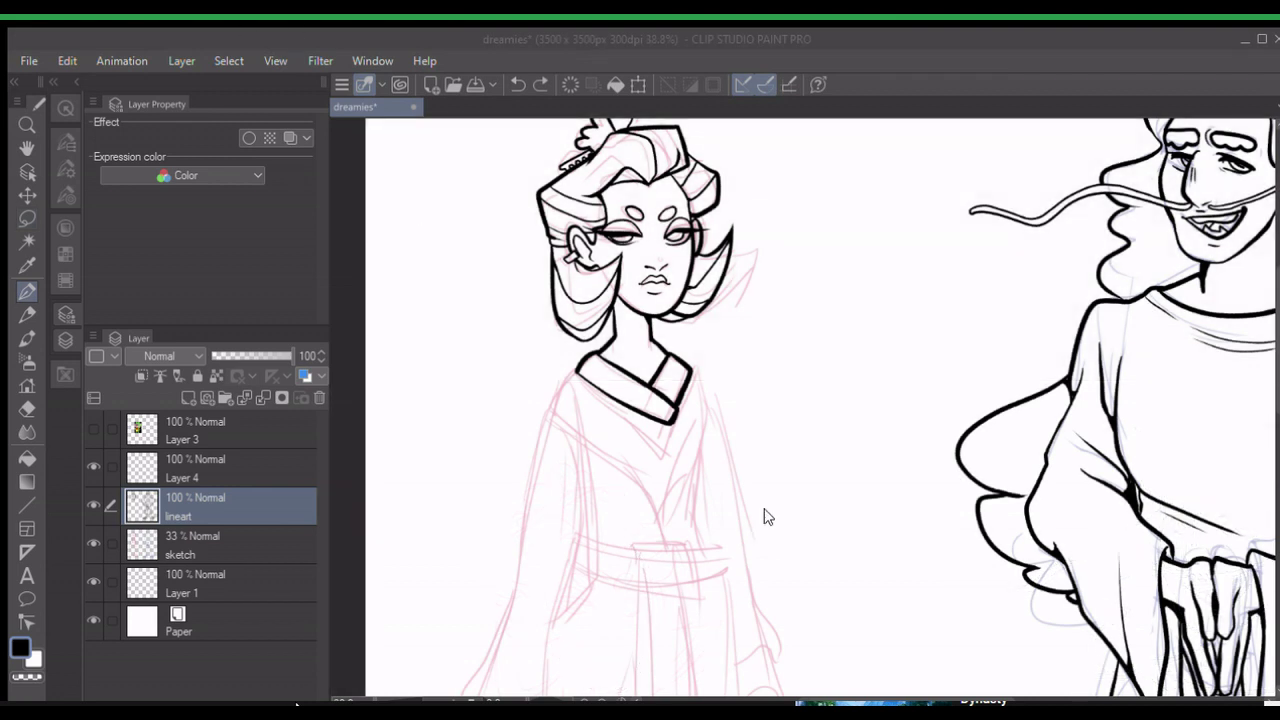
Paste the anteater character reference, enlarge it between the two figures, and make the lineart layer active again
key(ctrl+v)
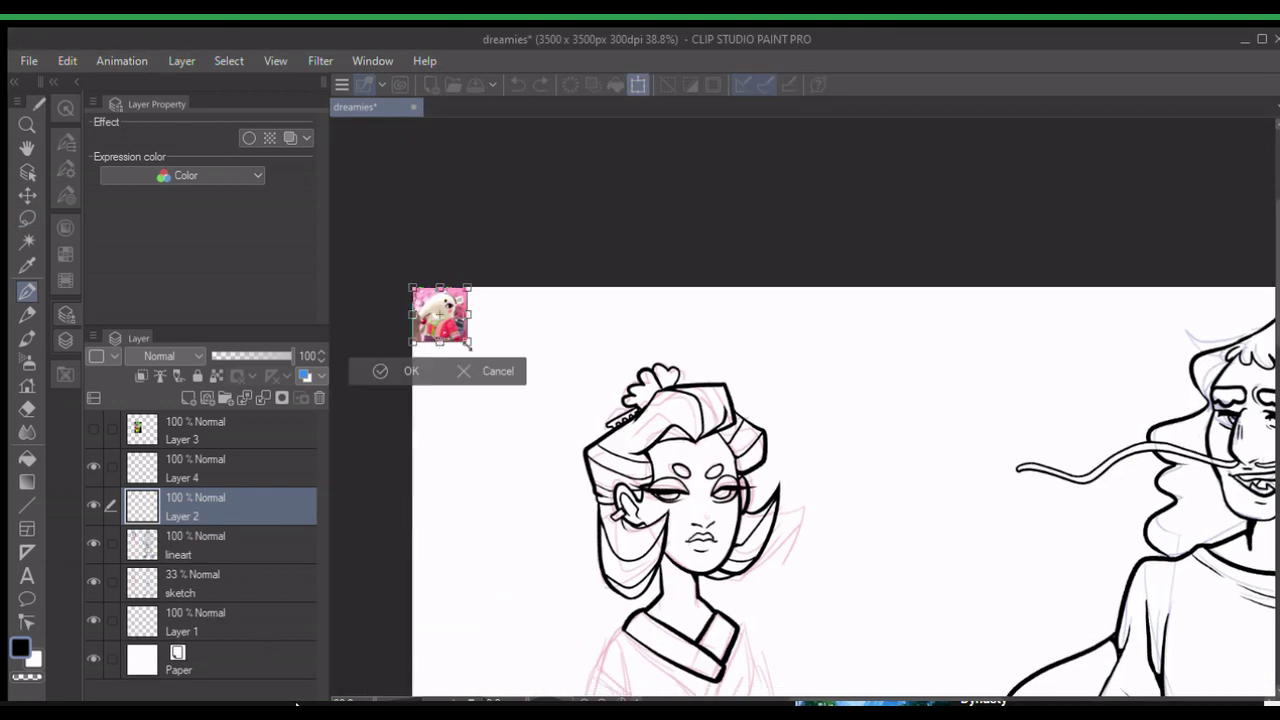
key(Return)
click(199, 553)
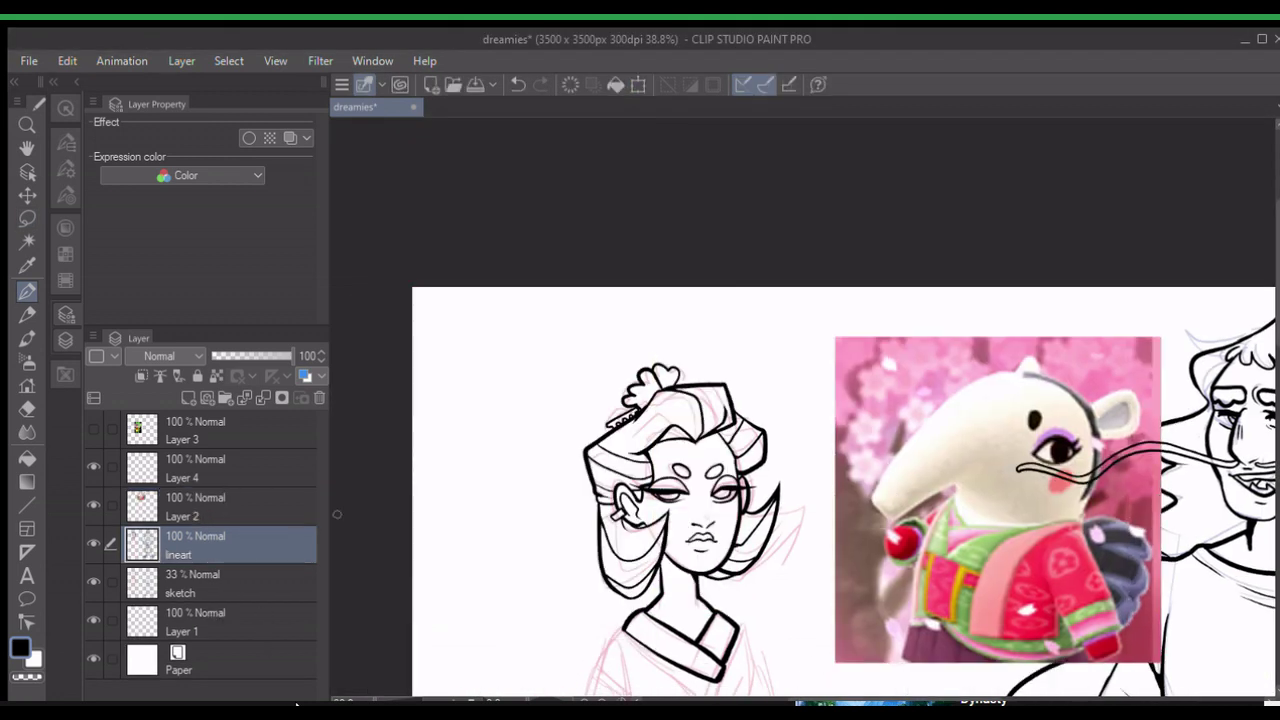
Ink the V-shaped inner collar beneath the woman's wide kimono collar
drag(700, 500, 673, 330)
drag(598, 432, 688, 527)
mouse_move(702, 432)
mouse_down()
mouse_move(688, 527)
mouse_move(713, 430)
mouse_up()
key(ctrl+z)
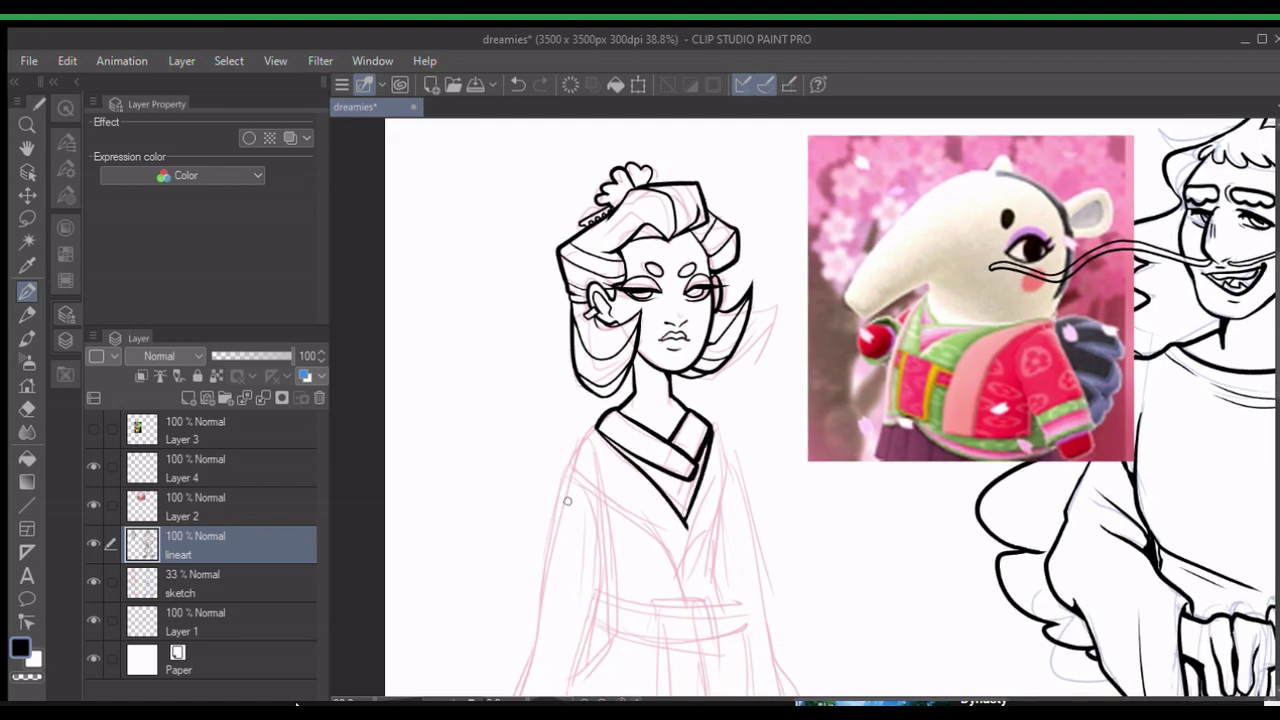
Ink the kimono's right front edge from shoulder to waist and the inner fold of the right sleeve
scroll(567, 500, down, 1)
scroll(619, 512, down, 5)
drag(596, 356, 548, 470)
key(ctrl+z)
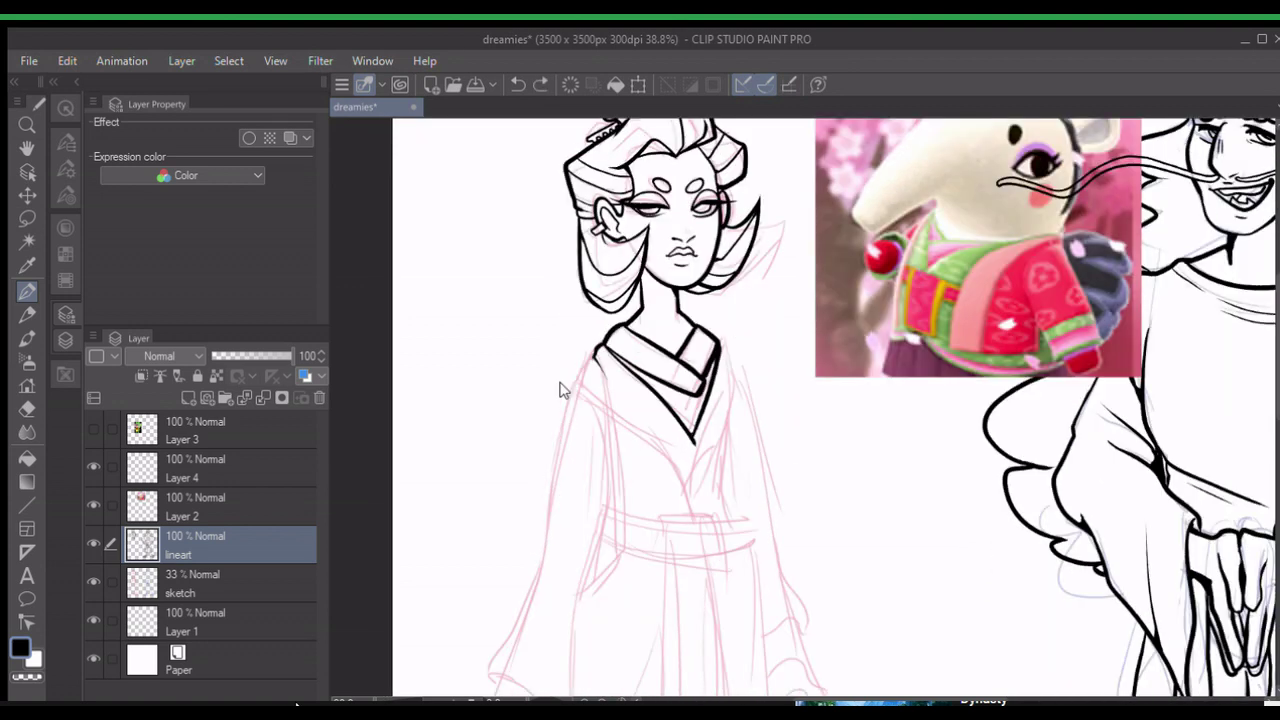
scroll(563, 385, down, 5)
drag(641, 505, 630, 325)
scroll(636, 327, down, 5)
mouse_move(666, 416)
mouse_down()
mouse_move(594, 486)
mouse_move(620, 396)
mouse_move(621, 305)
mouse_move(619, 422)
mouse_up()
scroll(620, 396, up, 3)
key(ctrl+z)
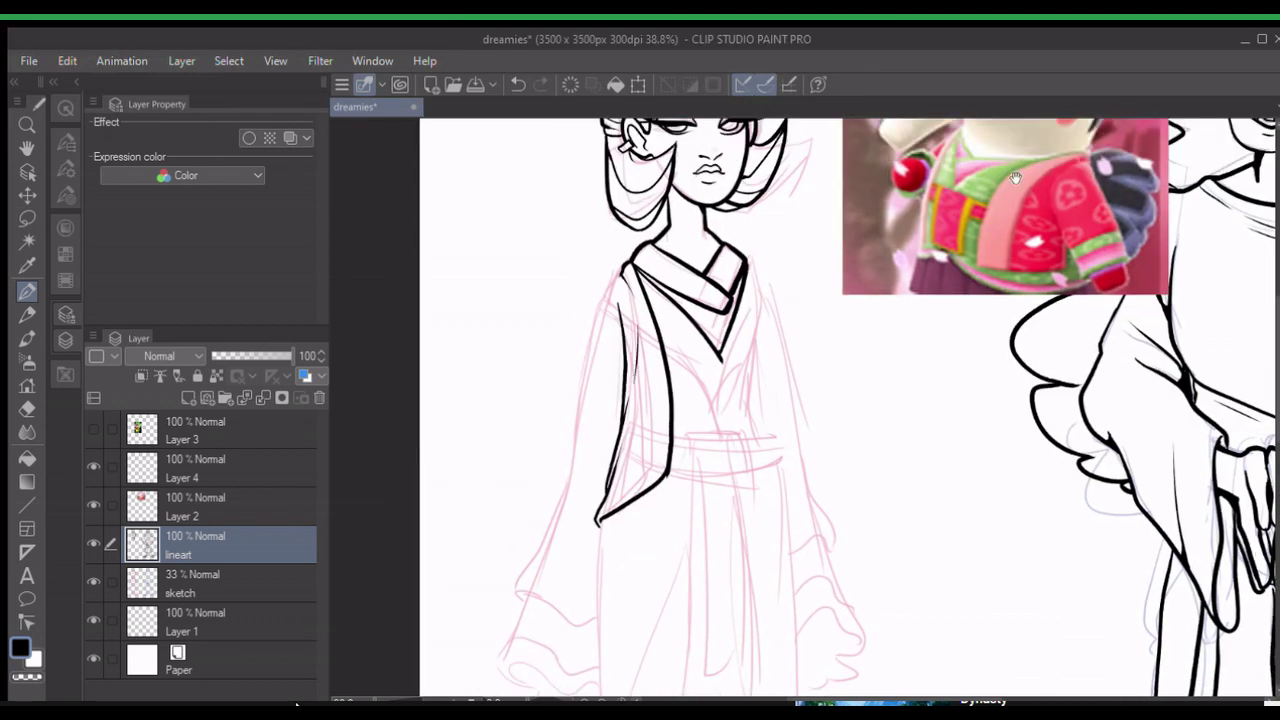
Ink the outer edge of the woman's right sleeve, its cuff edge and the outline of the lower ruffle
mouse_move(1015, 177)
mouse_down()
mouse_move(1049, 227)
mouse_move(1066, 218)
mouse_move(1117, 52)
mouse_up()
mouse_move(690, 310)
mouse_down()
mouse_move(618, 483)
mouse_move(684, 500)
mouse_up()
drag(612, 480, 683, 604)
drag(661, 494, 655, 450)
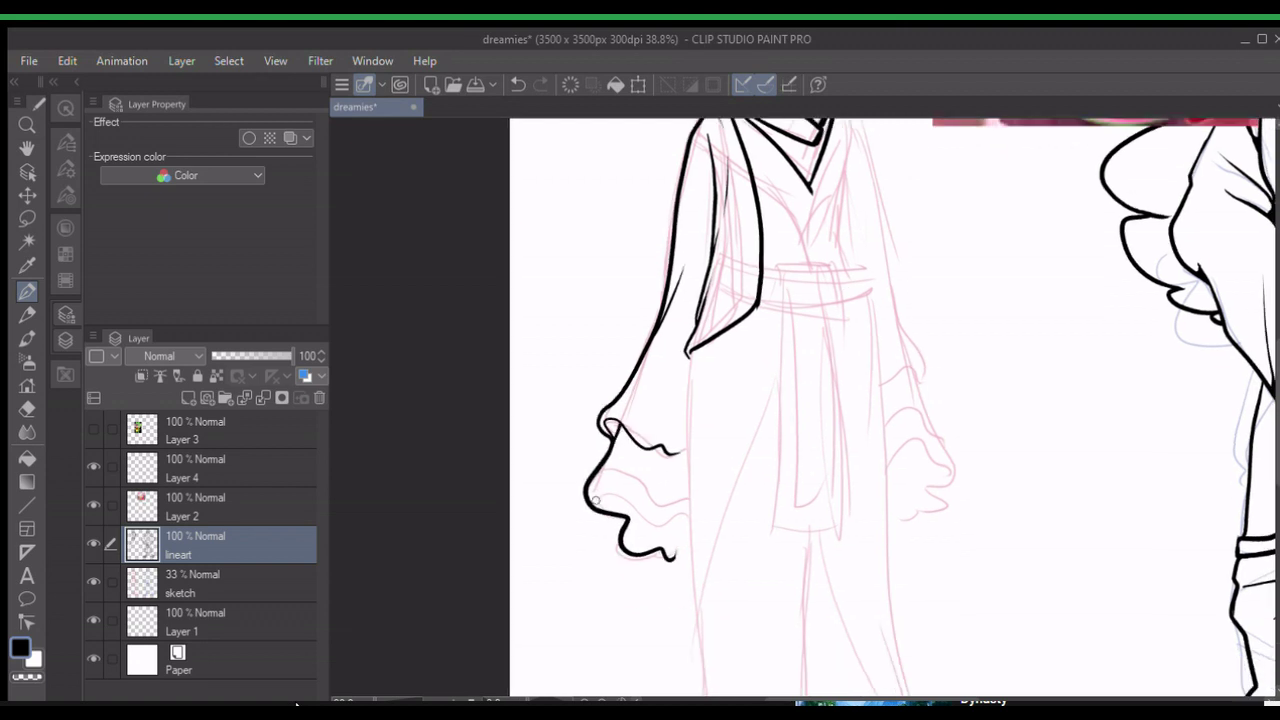
Add the middle ruffle layers to the woman's right cuff and try a skirt side line beneath the kimono front
drag(595, 500, 688, 530)
drag(604, 455, 686, 490)
drag(694, 346, 686, 328)
drag(686, 332, 680, 590)
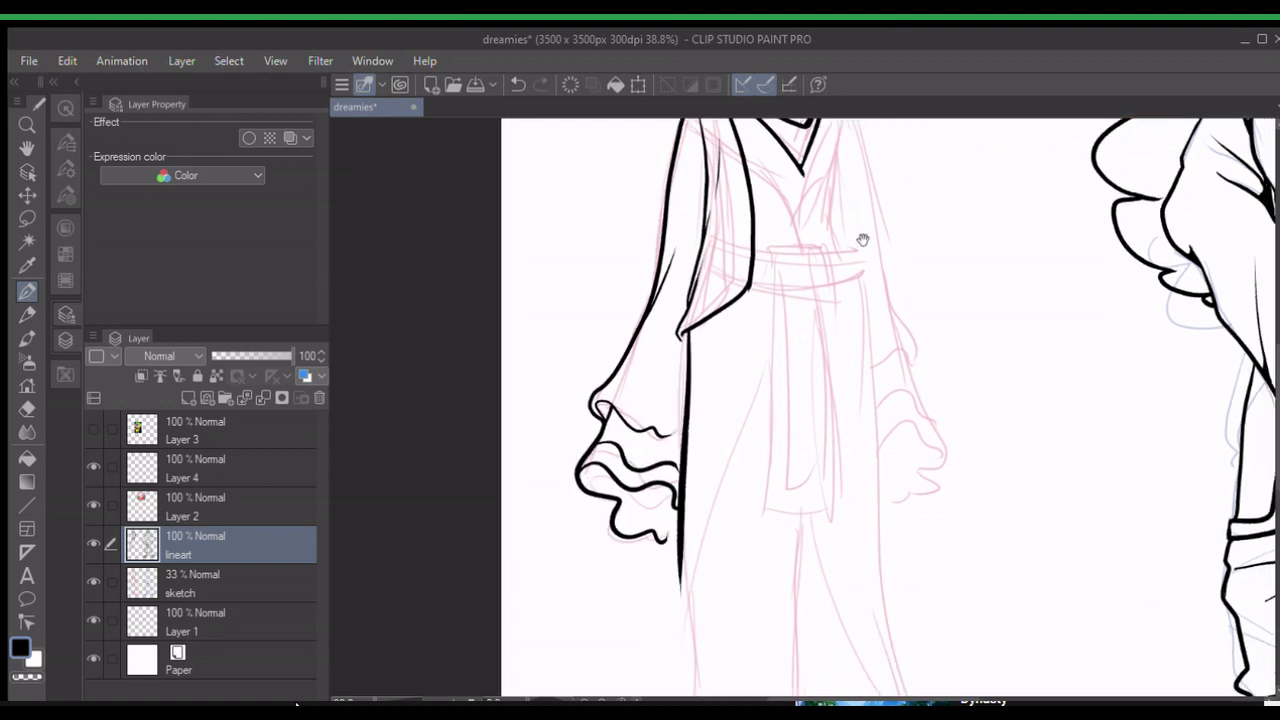
Ink the kimono's left front edge down past the waist with a parallel fold and the left shoulder curve
drag(863, 240, 769, 351)
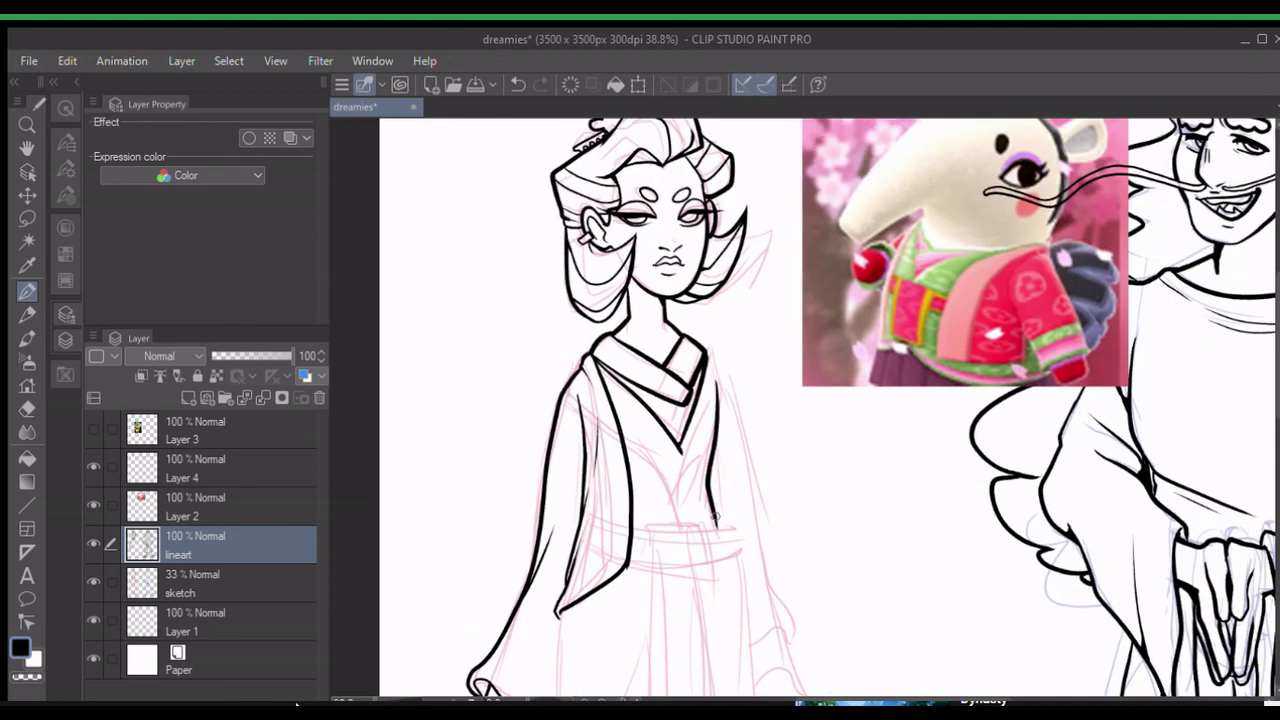
key(ctrl+z)
drag(716, 515, 755, 618)
key(ctrl+z)
drag(746, 552, 724, 412)
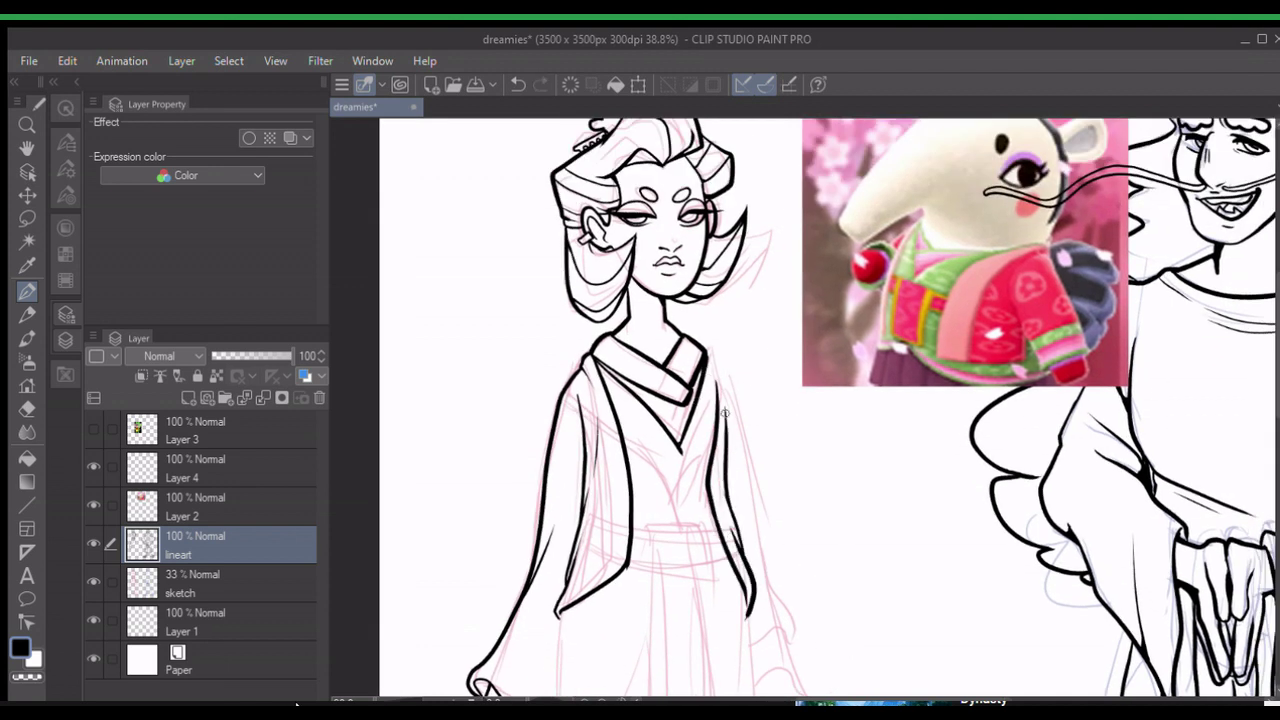
mouse_move(722, 358)
mouse_down()
mouse_move(730, 312)
mouse_move(633, 315)
mouse_up()
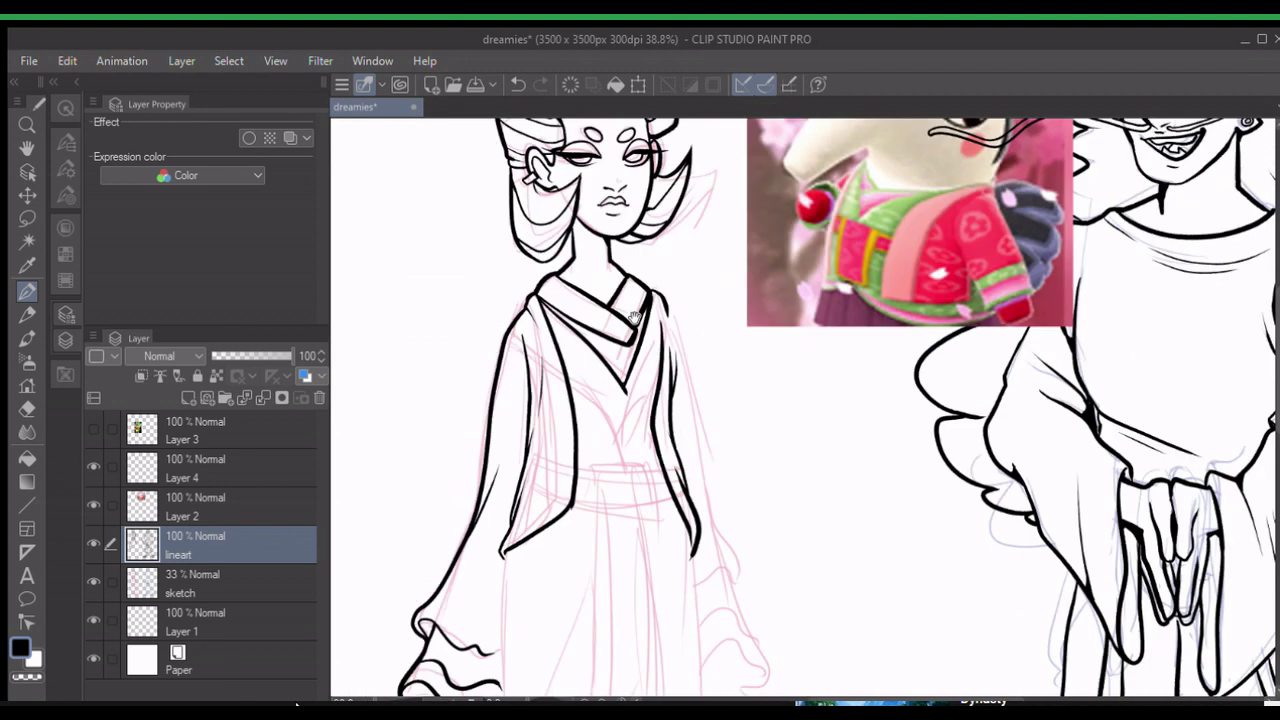
Ink the woman's waist sash band and the edges of its long hanging panel
drag(597, 467, 600, 552)
drag(600, 552, 605, 363)
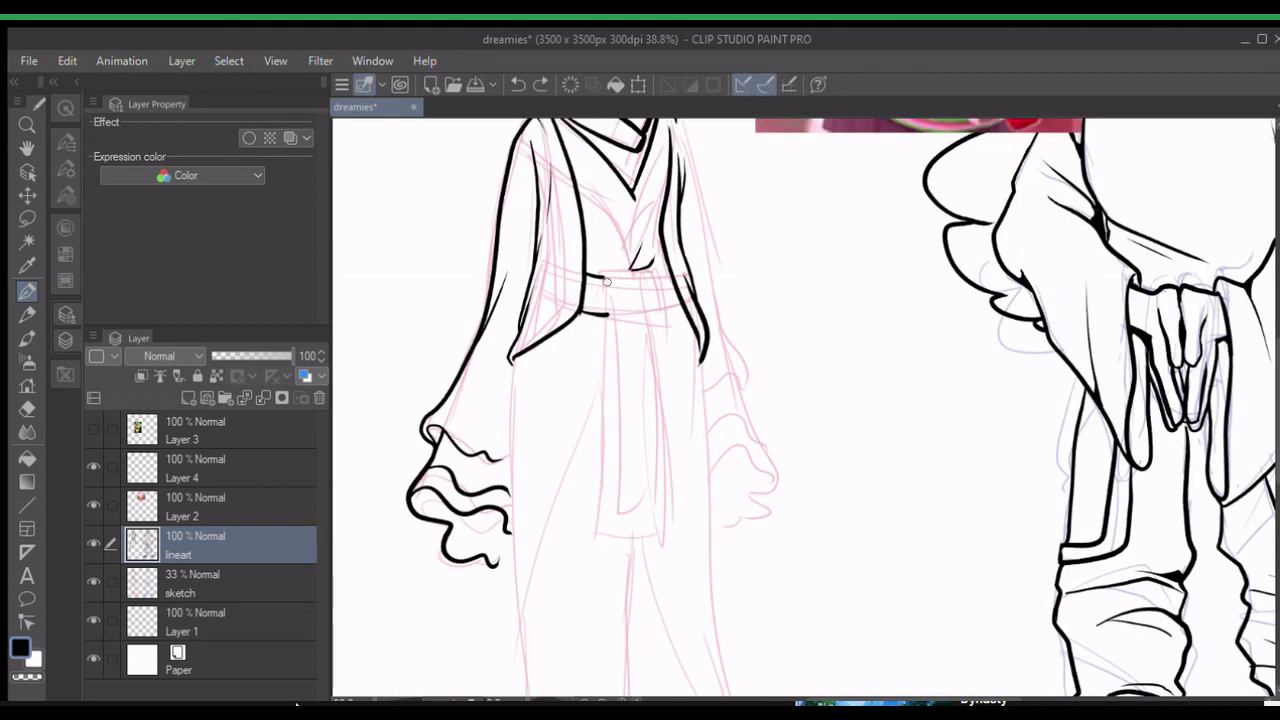
mouse_move(610, 300)
mouse_down()
mouse_move(585, 555)
mouse_move(680, 545)
mouse_up()
key(ctrl+z)
mouse_move(630, 268)
mouse_down()
mouse_move(660, 292)
mouse_move(676, 556)
mouse_move(682, 542)
mouse_up()
Erase overlapping strokes at the sash and finish the outline of its hanging panel
key(e)
key(ctrl+z)
mouse_move(620, 305)
mouse_down()
mouse_move(655, 375)
mouse_move(702, 342)
mouse_up()
key(p)
scroll(710, 378, down, 2)
scroll(702, 342, down, 3)
scroll(860, 410, up, 1)
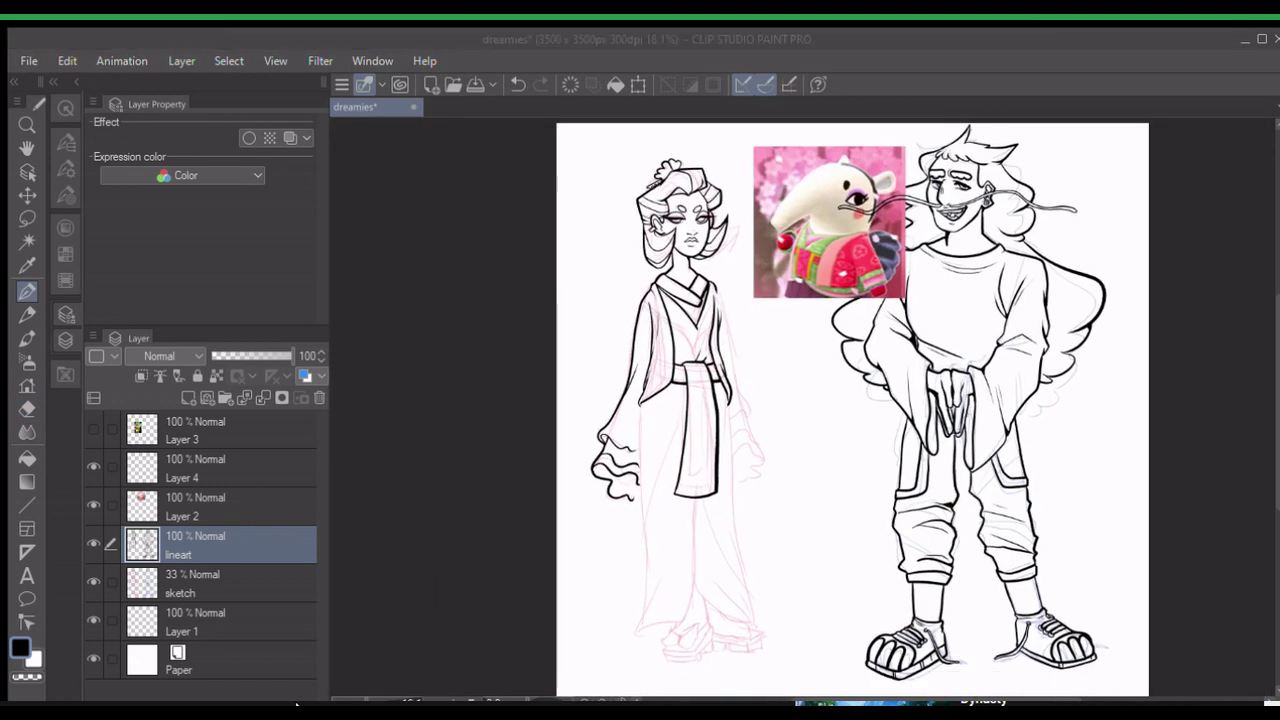
Ink the outer edge of the woman's left sleeve with its cuff and ruffles
scroll(620, 416, up, 3)
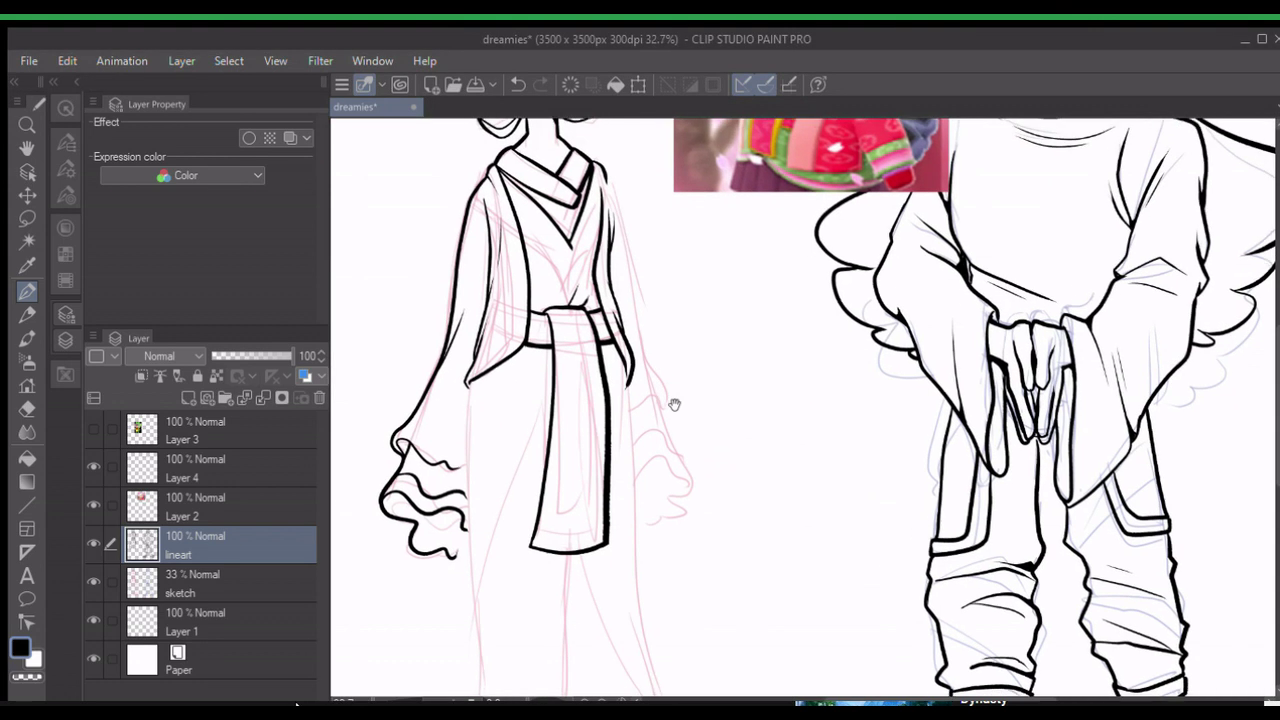
key(ctrl+z)
mouse_move(600, 214)
mouse_down()
mouse_move(660, 432)
mouse_move(653, 554)
mouse_move(632, 490)
mouse_up()
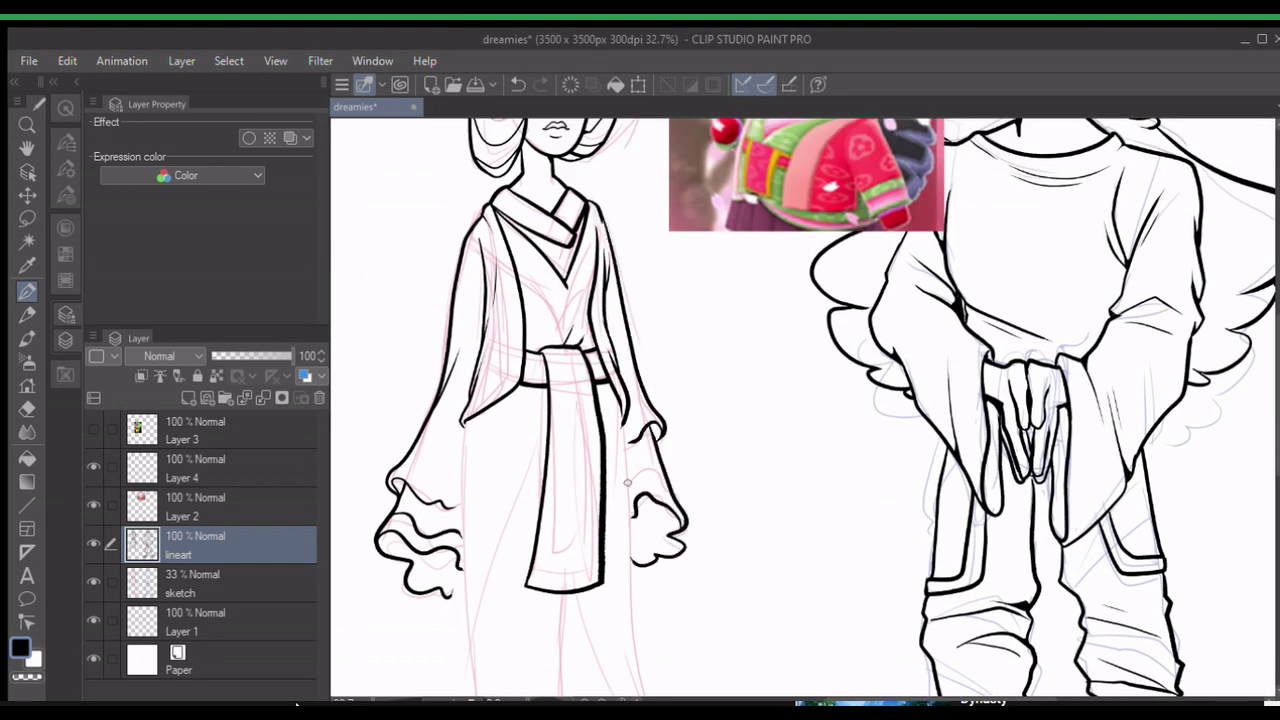
Erase the lower part of the woman's left sleeve and redraw it flaring wider into the cuff
key(e)
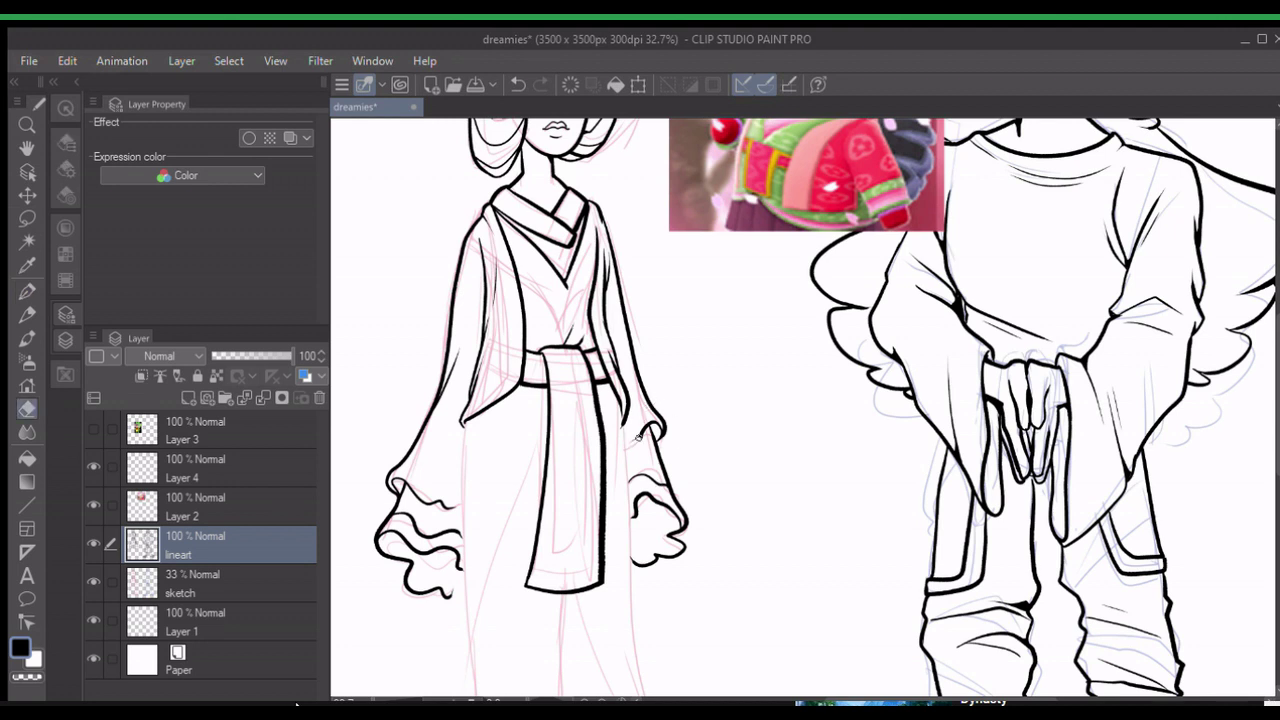
key(p)
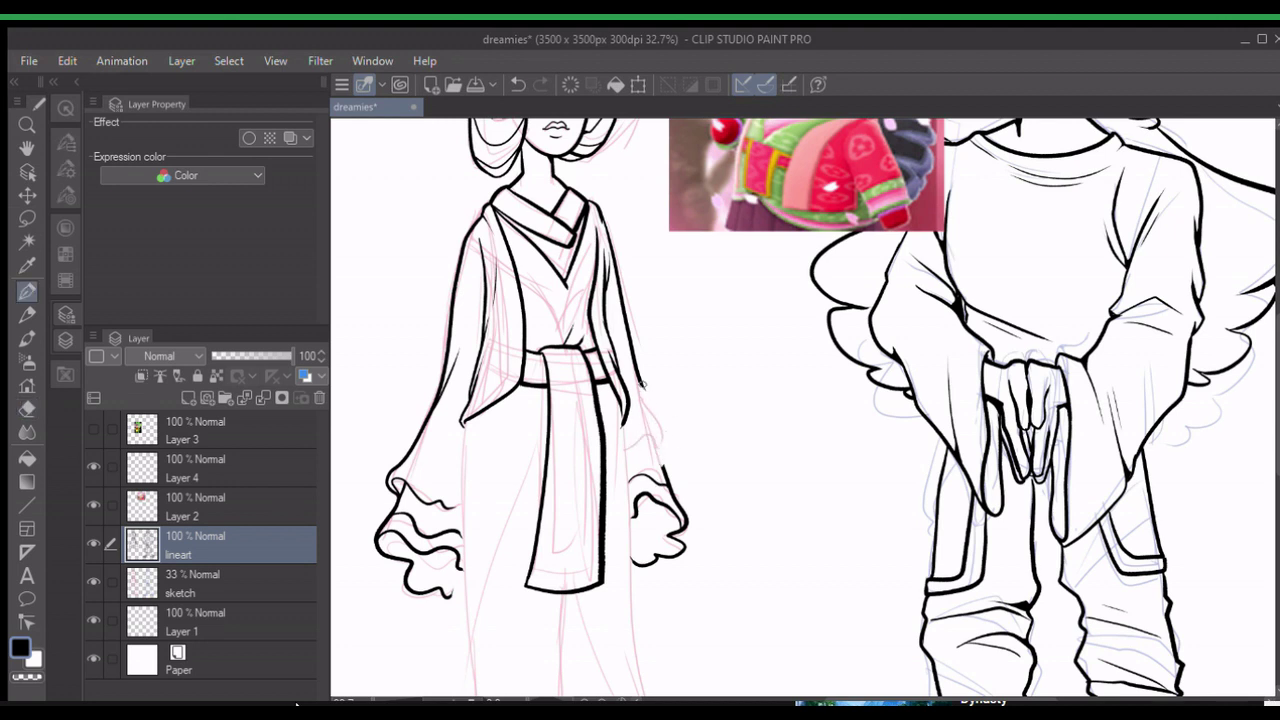
drag(632, 364, 672, 424)
key(ctrl+z)
drag(624, 362, 674, 472)
drag(720, 268, 738, 244)
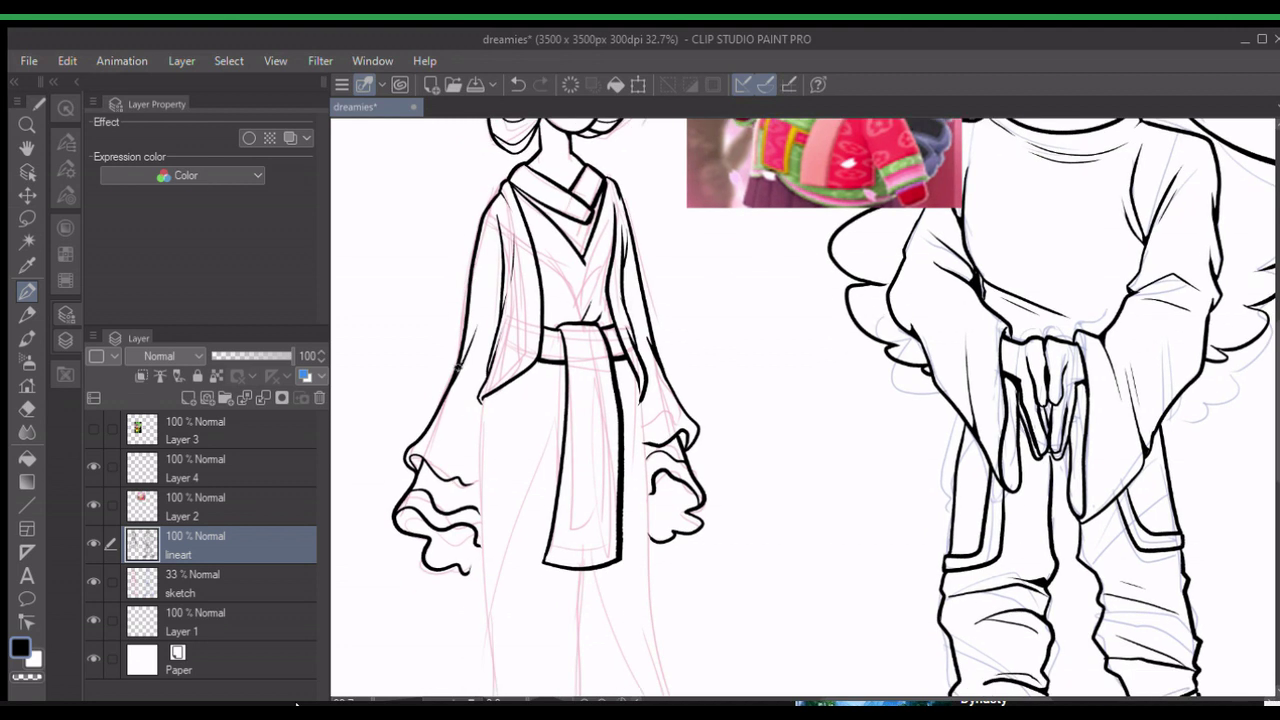
Ink the skirt's right panel on a new layer, with its side edge, curved front opening, hem and a long fold
drag(688, 357, 688, 7)
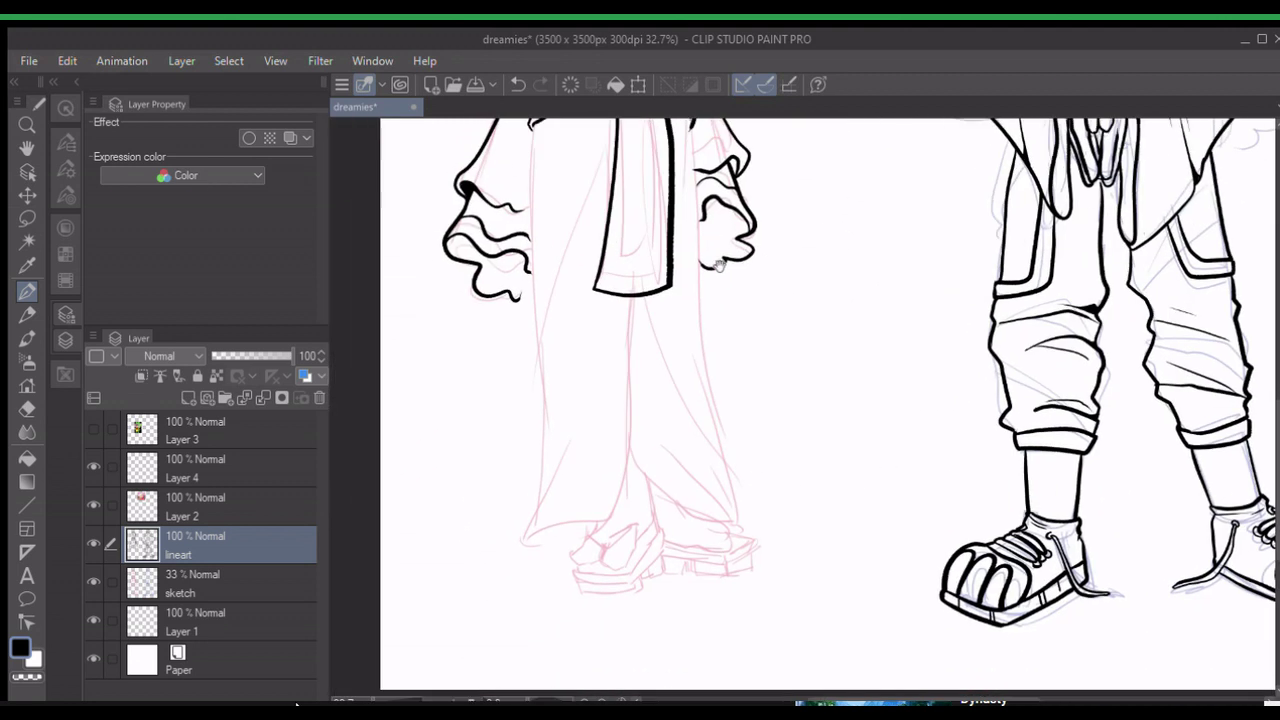
mouse_move(638, 297)
mouse_down()
mouse_move(545, 567)
mouse_move(635, 635)
mouse_up()
key(ctrl+shift+n)
mouse_move(620, 190)
mouse_down()
mouse_move(630, 527)
mouse_move(648, 640)
mouse_up()
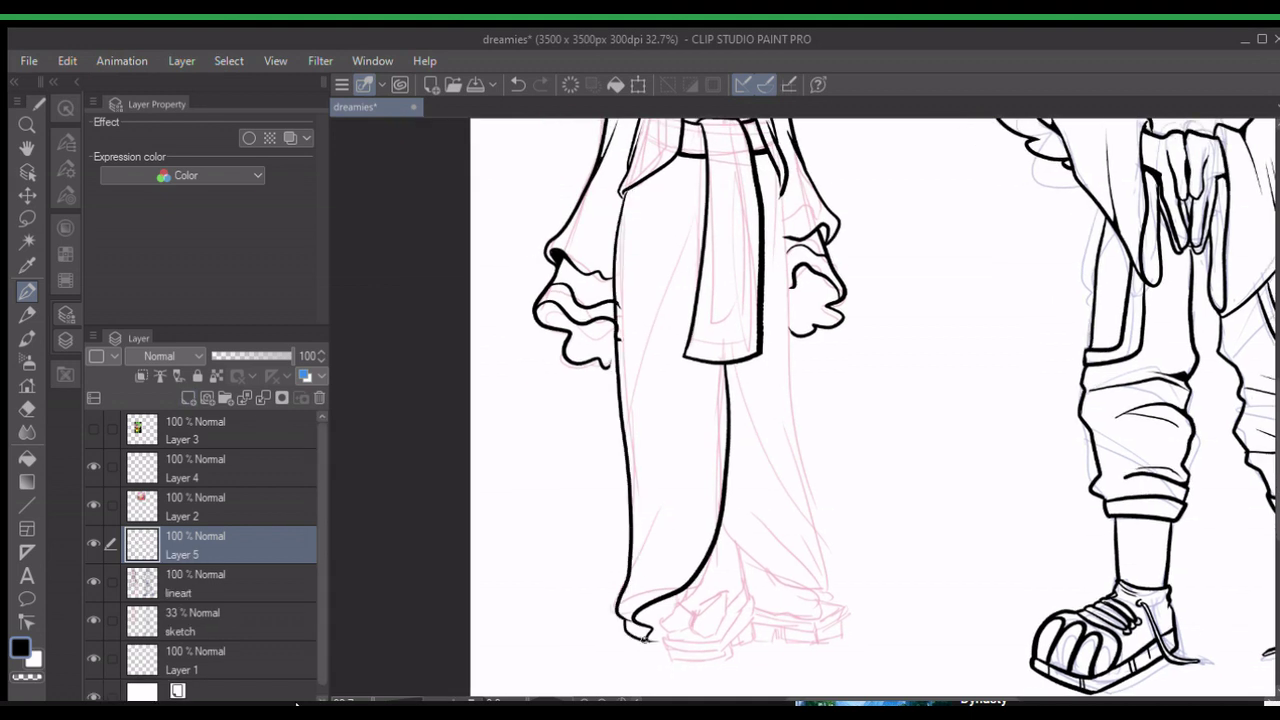
drag(640, 400, 637, 505)
Clean up the right cuff's ruffle ends at the skirt edge on the lineart layer
click(230, 583)
key(e)
mouse_move(617, 444)
mouse_down()
mouse_move(894, 334)
mouse_move(900, 234)
mouse_move(186, 577)
mouse_up()
key(p)
key(ctrl+z)
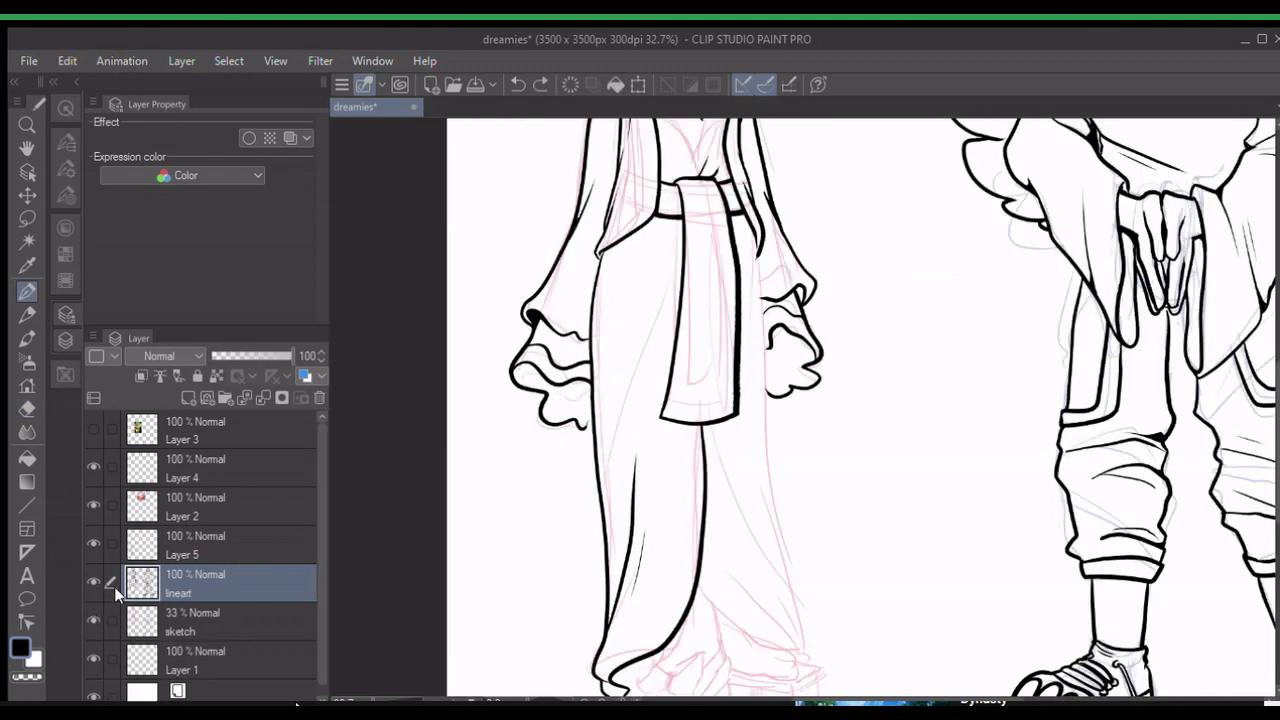
Ink the skirt's left panel on Layer 5 with its side edge and curved lower hem
click(200, 545)
mouse_move(790, 438)
mouse_down()
mouse_move(797, 368)
mouse_move(785, 407)
mouse_up()
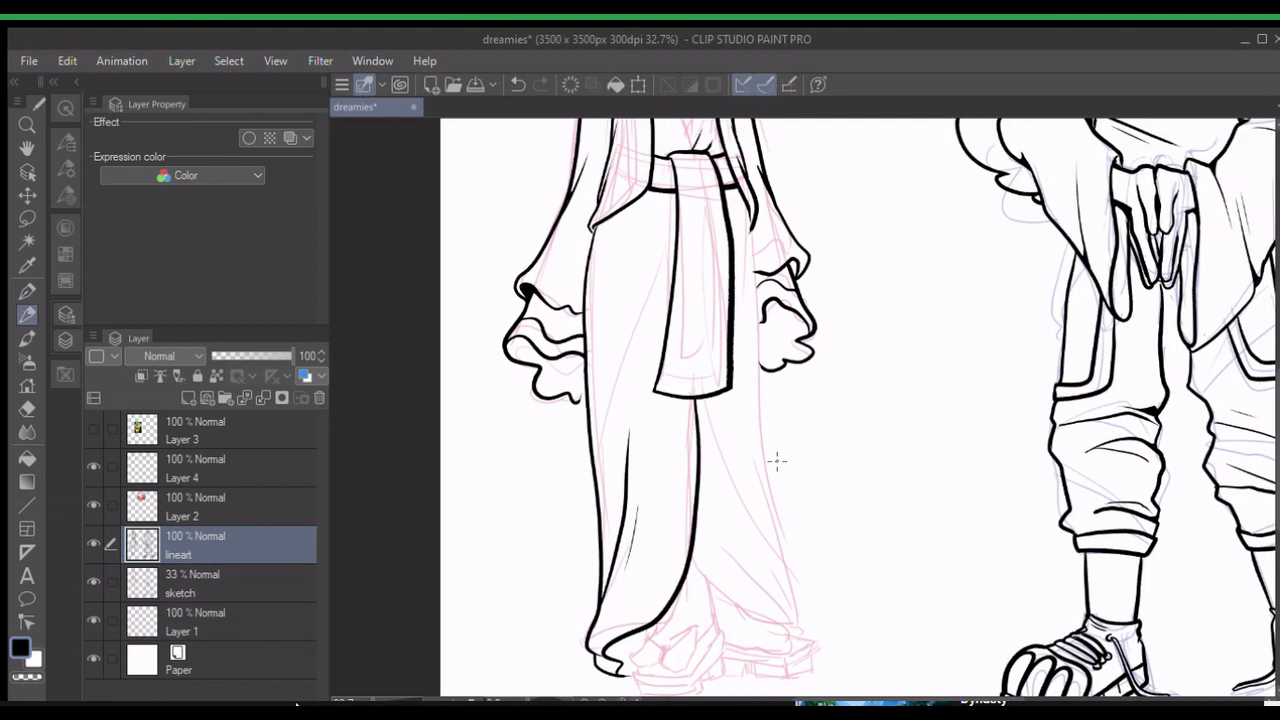
drag(788, 577, 774, 457)
drag(640, 445, 754, 500)
mouse_move(760, 400)
mouse_down()
mouse_move(745, 510)
mouse_move(726, 524)
mouse_move(700, 480)
mouse_up()
Erase the left cuff's ruffle lines that overlap the skirt on the lineart layer and merge Layer 5 into lineart
drag(443, 206, 463, 336)
ctrl+shift+click(463, 336)
key(e)
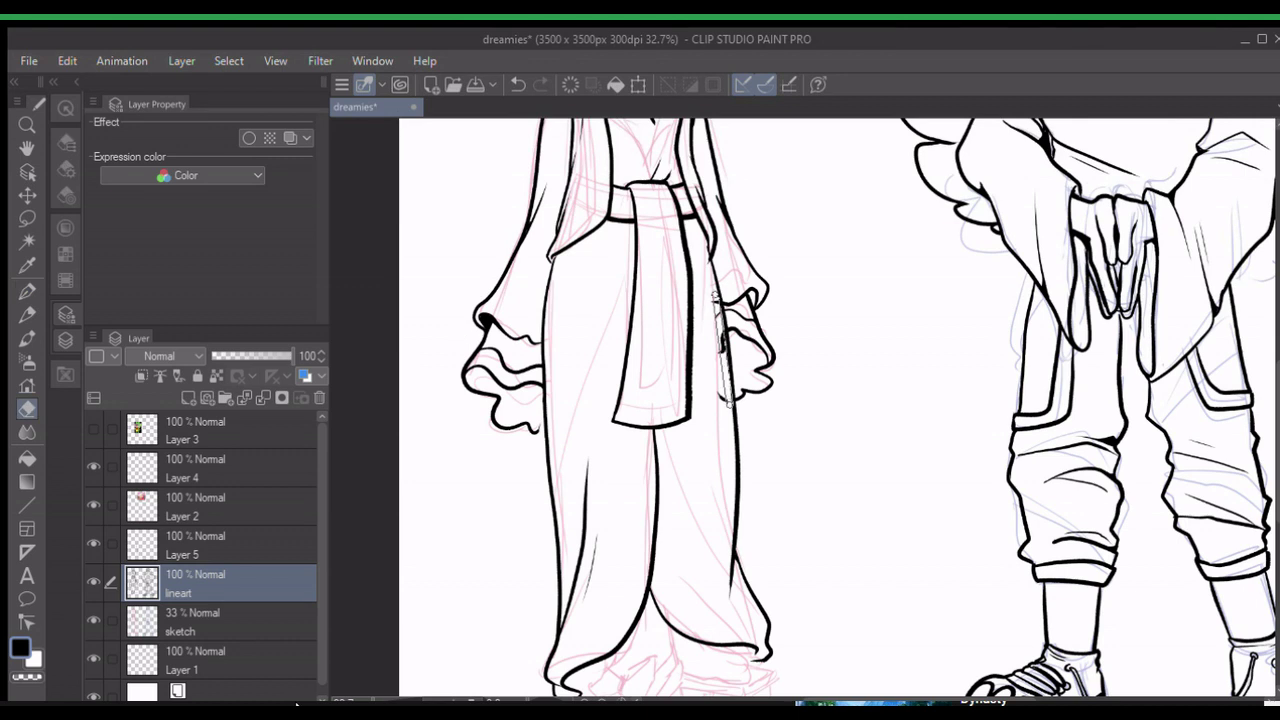
drag(823, 145, 840, 205)
scroll(926, 357, down, 5)
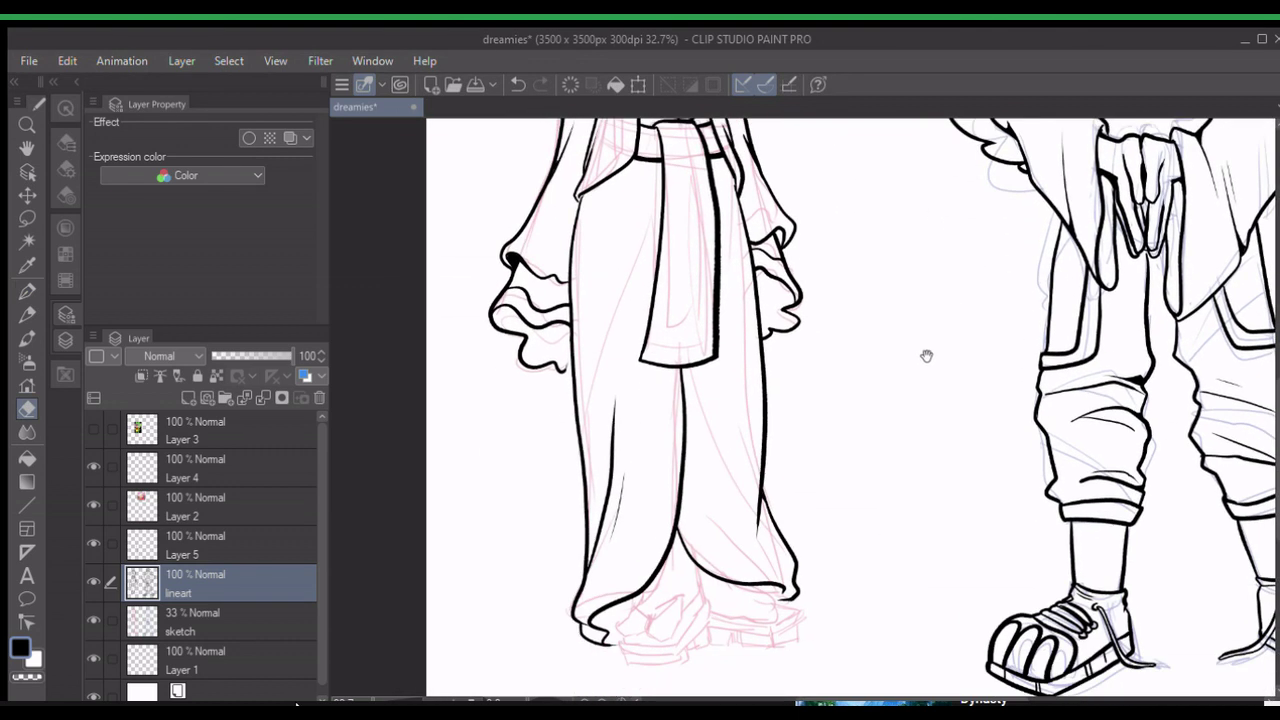
drag(200, 545, 319, 397)
Ink the trim lines across the obi and a diagonal crease on the skirt's right panel beside the hanging sash
scroll(822, 356, down, 2)
key(p)
key(p)
scroll(790, 320, up, 6)
scroll(774, 296, up, 3)
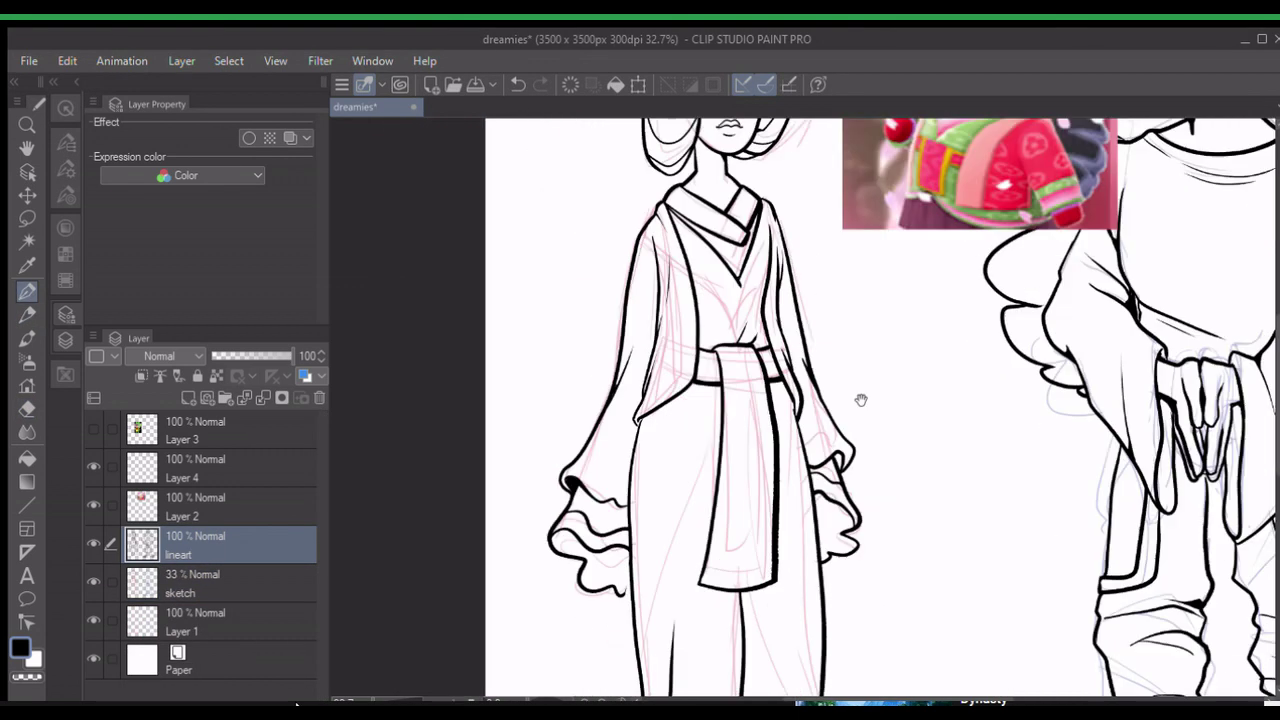
scroll(720, 227, down, 2)
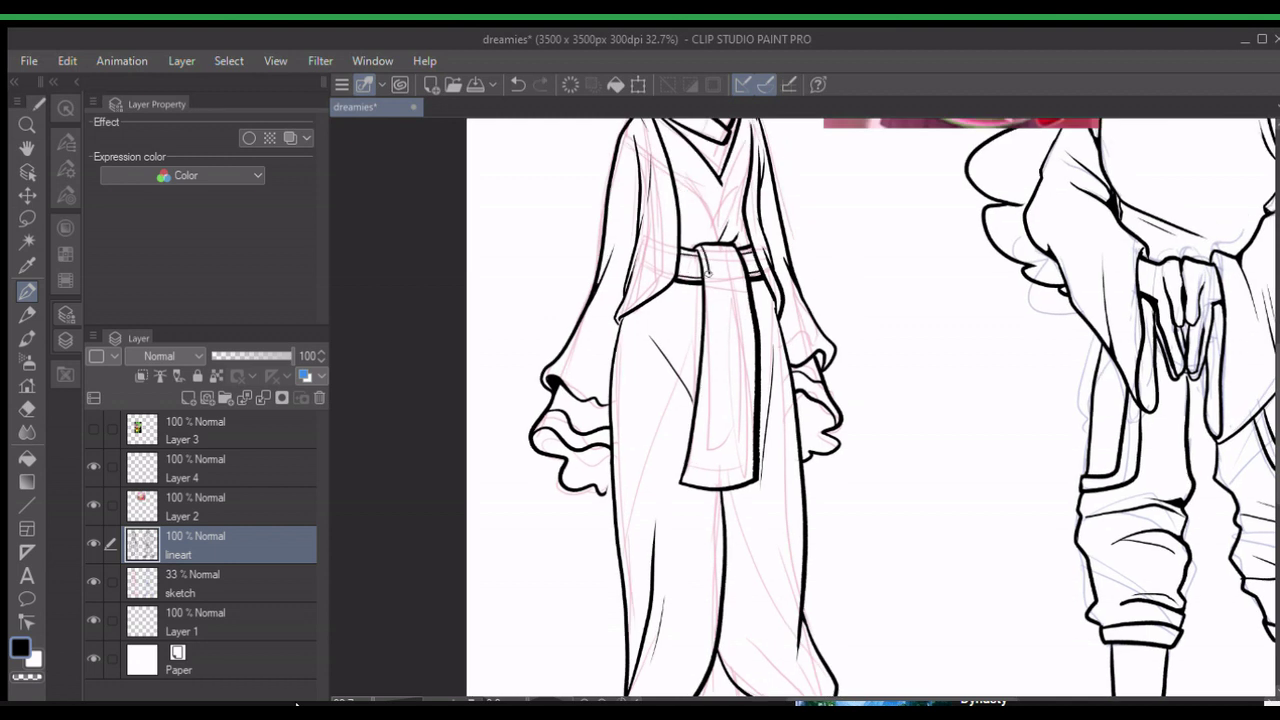
Ink a thin fold line on the skirt's left panel alongside the hanging sash, undoing unsuitable strokes
mouse_move(708, 270)
mouse_down()
mouse_move(690, 474)
mouse_move(742, 476)
mouse_up()
key(ctrl+z)
drag(706, 242, 700, 420)
key(ctrl+z)
drag(688, 478, 700, 347)
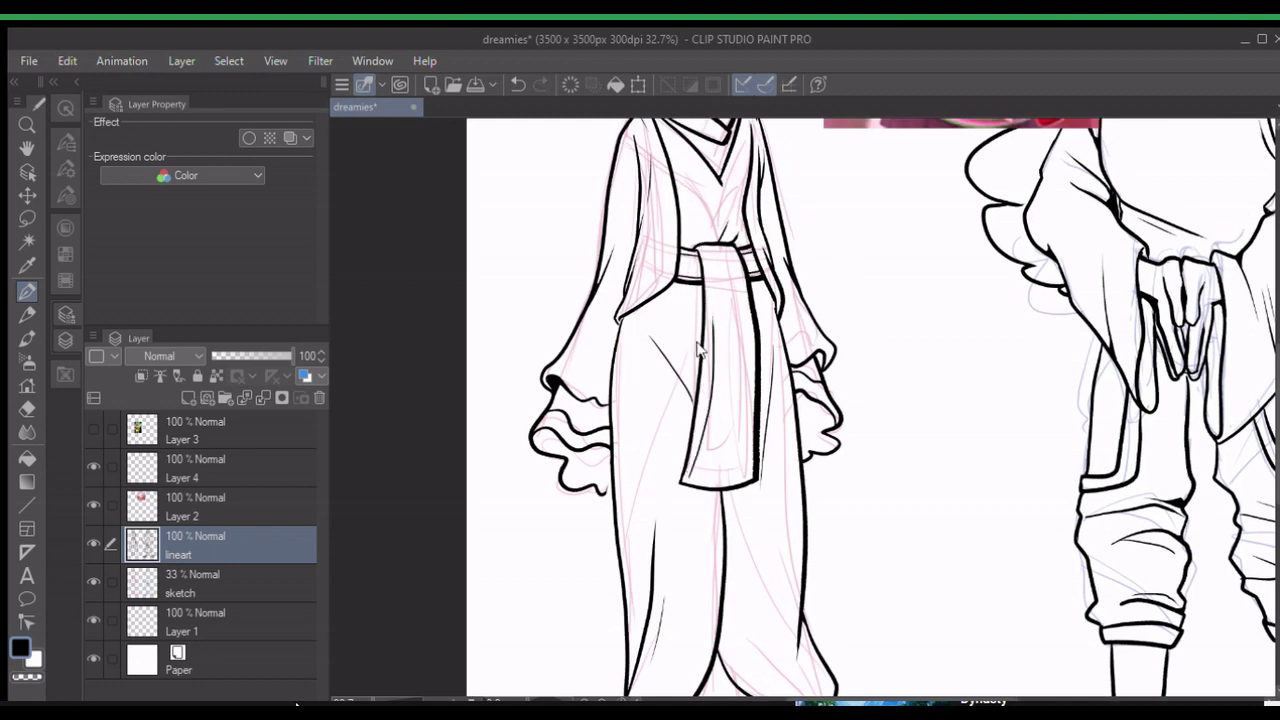
key(ctrl+z)
drag(704, 242, 700, 470)
scroll(843, 277, down, 2)
scroll(760, 380, right, 2)
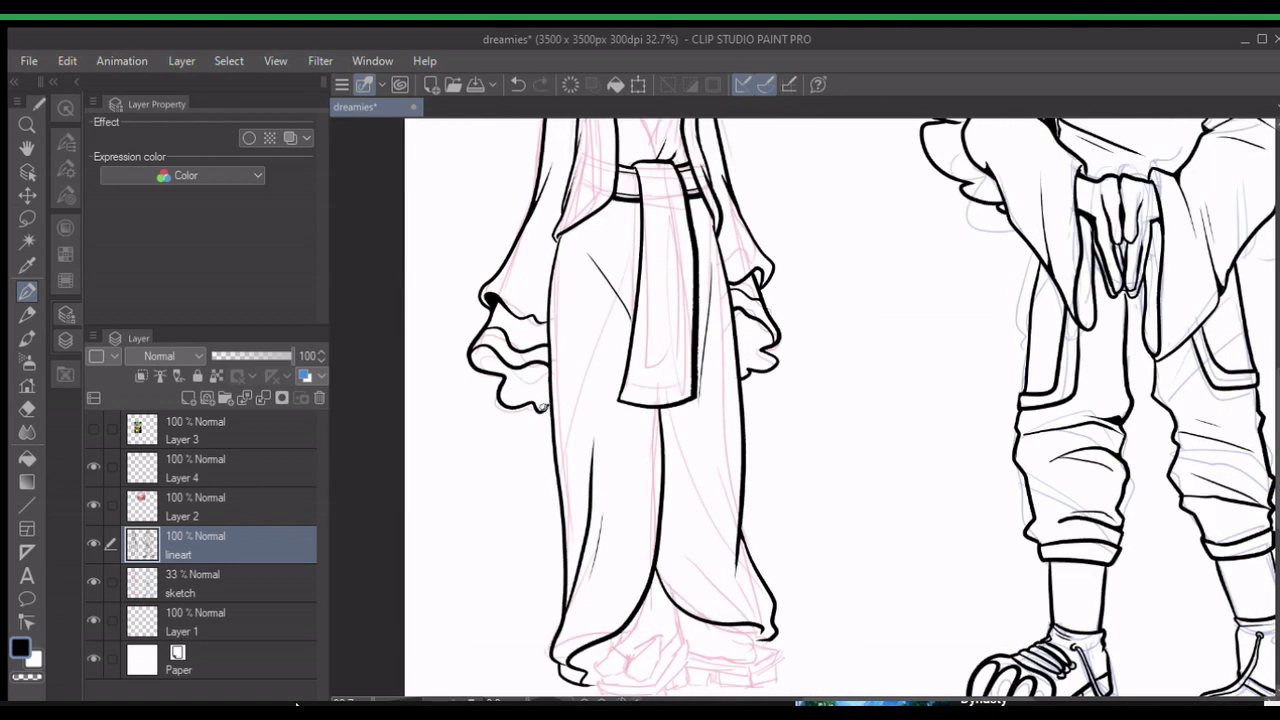
Ink the woman's right foot below the skirt opening with its ankle, toes and sandal strap, redoing unsuitable strokes
scroll(675, 226, down, 4)
scroll(675, 226, right, 1)
key(ctrl+z)
mouse_move(600, 438)
mouse_down()
mouse_move(592, 468)
mouse_move(606, 503)
mouse_up()
key(ctrl+z)
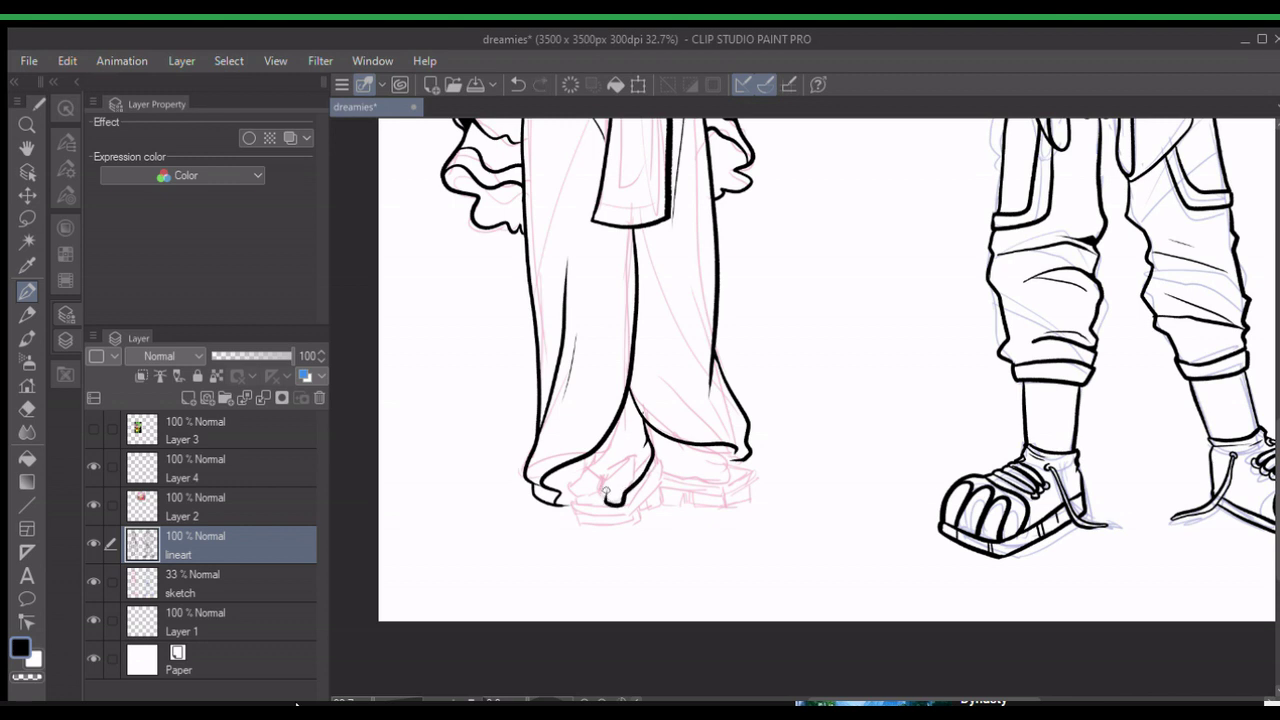
key(ctrl+z)
mouse_move(652, 460)
mouse_down()
mouse_move(622, 501)
mouse_move(654, 448)
mouse_move(612, 496)
mouse_up()
key(ctrl+z)
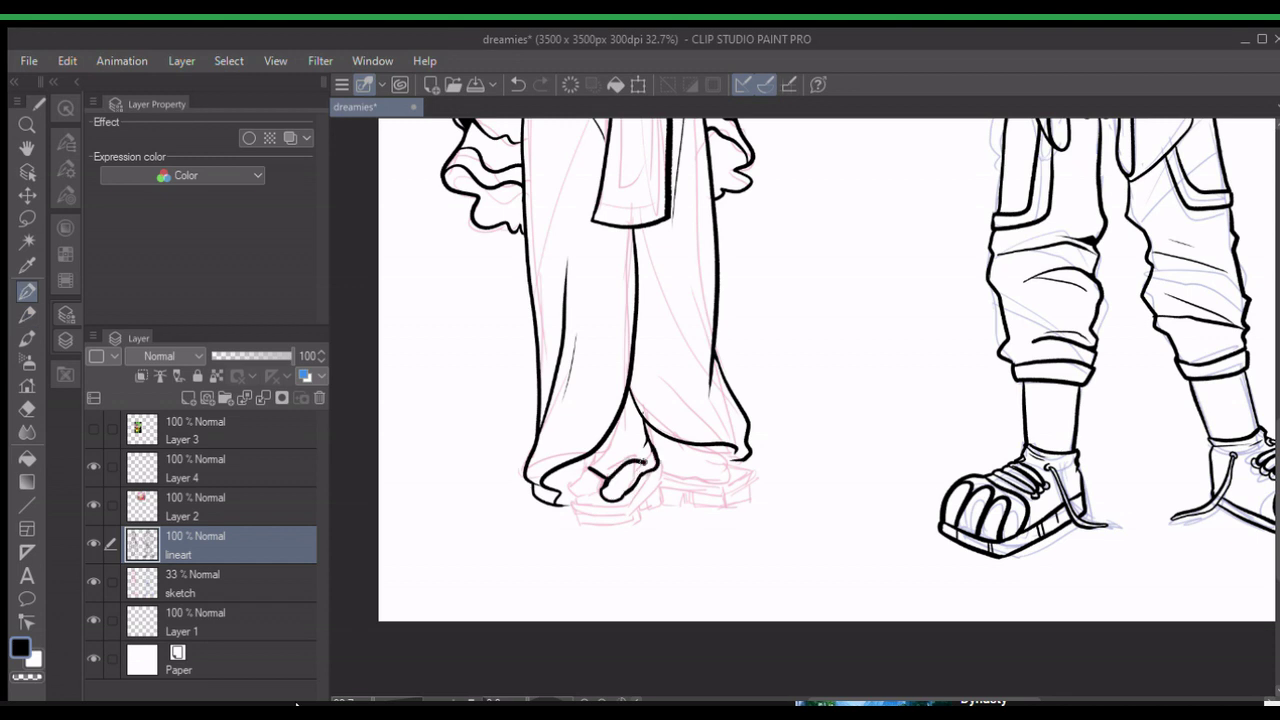
Ink the right sandal's sole and two support blocks and tidy the skirt hem above the foot
drag(734, 295, 680, 243)
mouse_move(520, 458)
mouse_down()
mouse_move(565, 445)
mouse_move(528, 455)
mouse_move(568, 458)
mouse_up()
key(ctrl+z)
drag(558, 458, 608, 425)
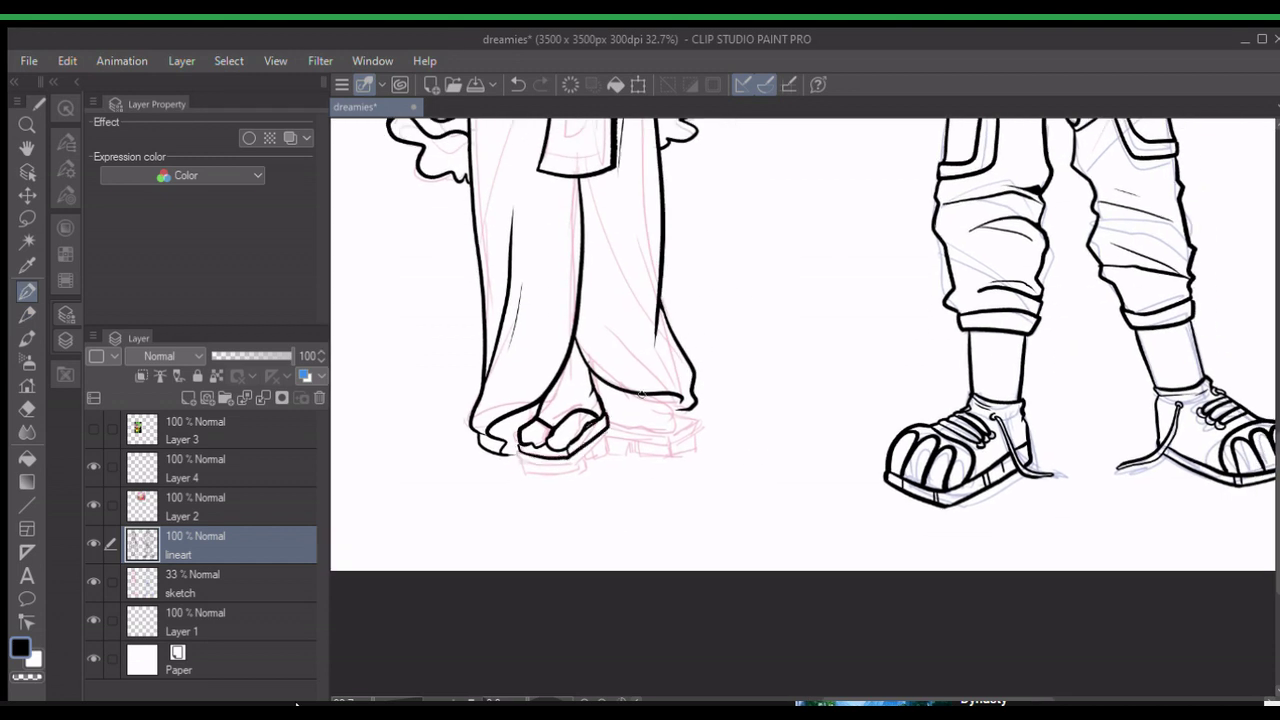
key(ctrl+z)
drag(523, 468, 608, 449)
drag(732, 211, 744, 303)
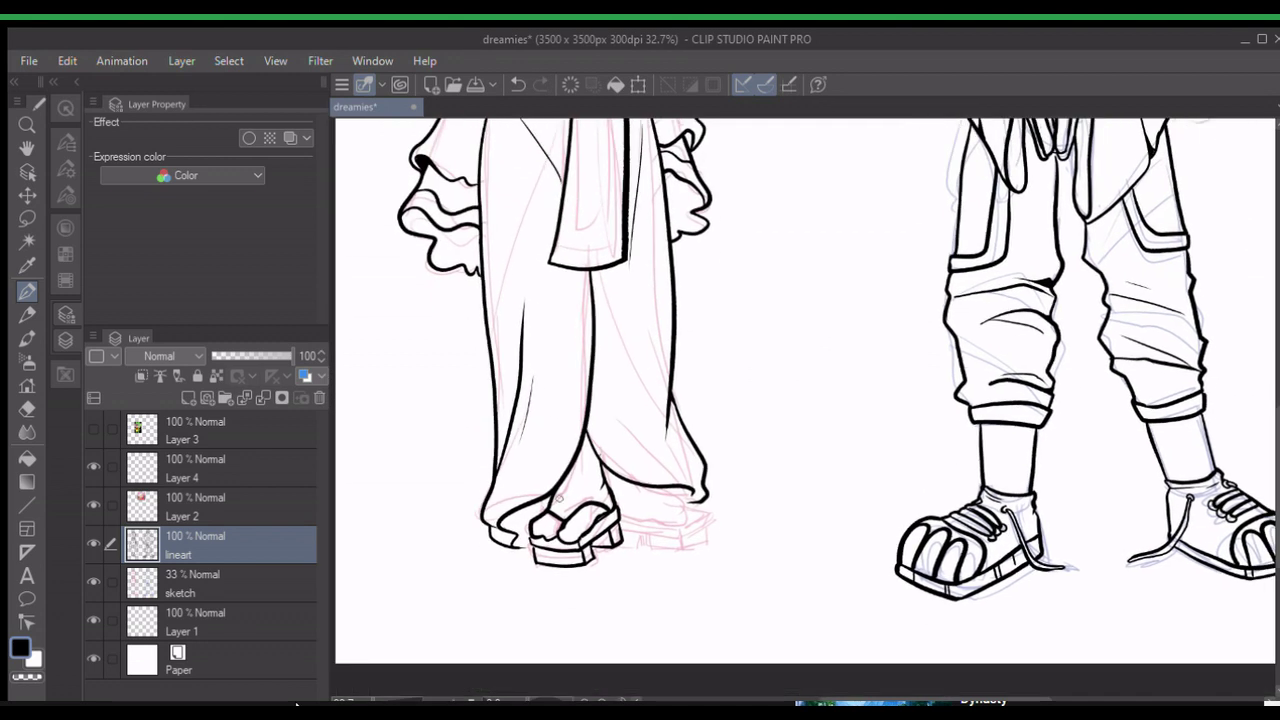
key(e)
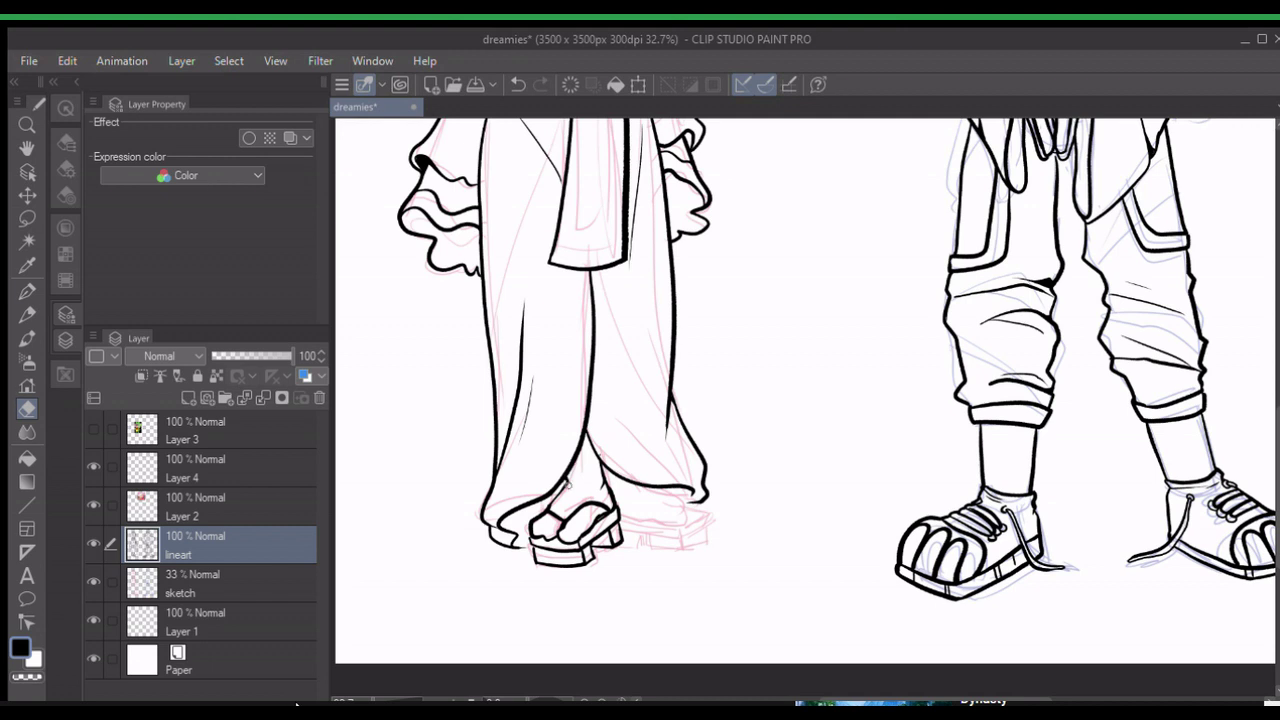
key(p)
drag(678, 407, 708, 362)
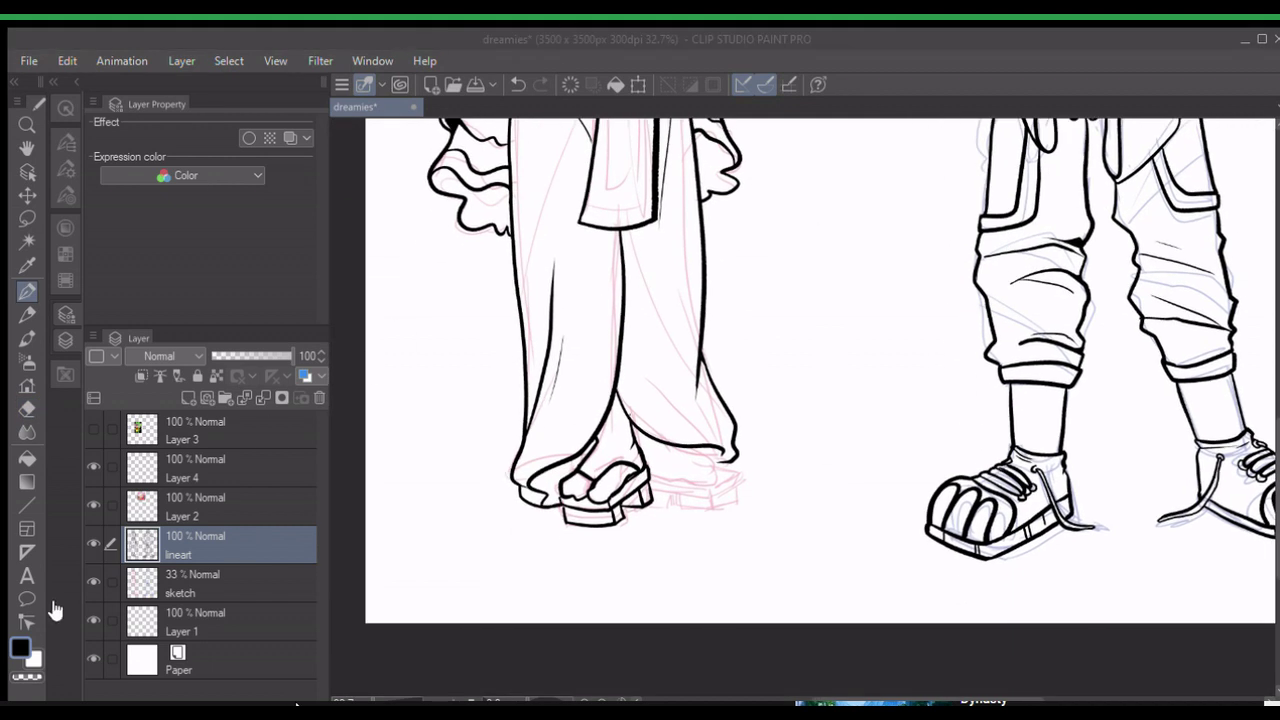
Ink the woman's left foot with its toes, strap, sandal sole and support blocks under the left hem
scroll(670, 452, down, 4)
scroll(857, 537, up, 4)
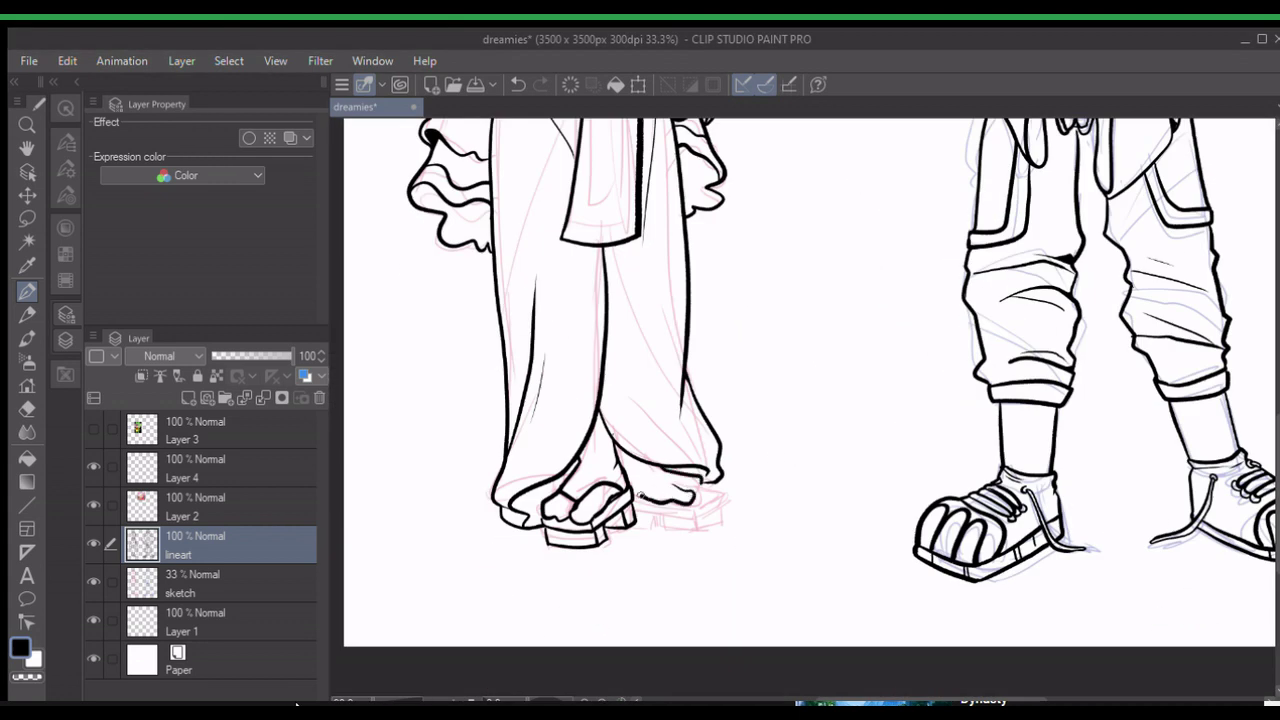
drag(753, 452, 737, 338)
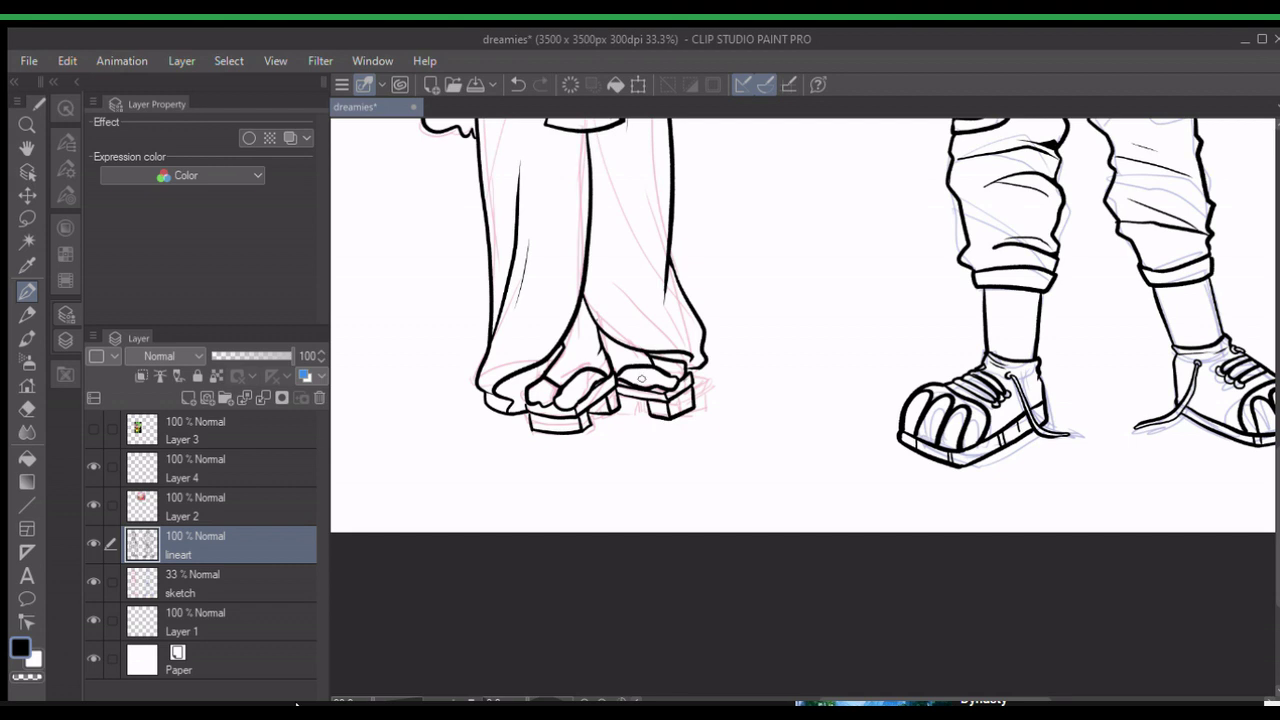
scroll(645, 405, up, 4)
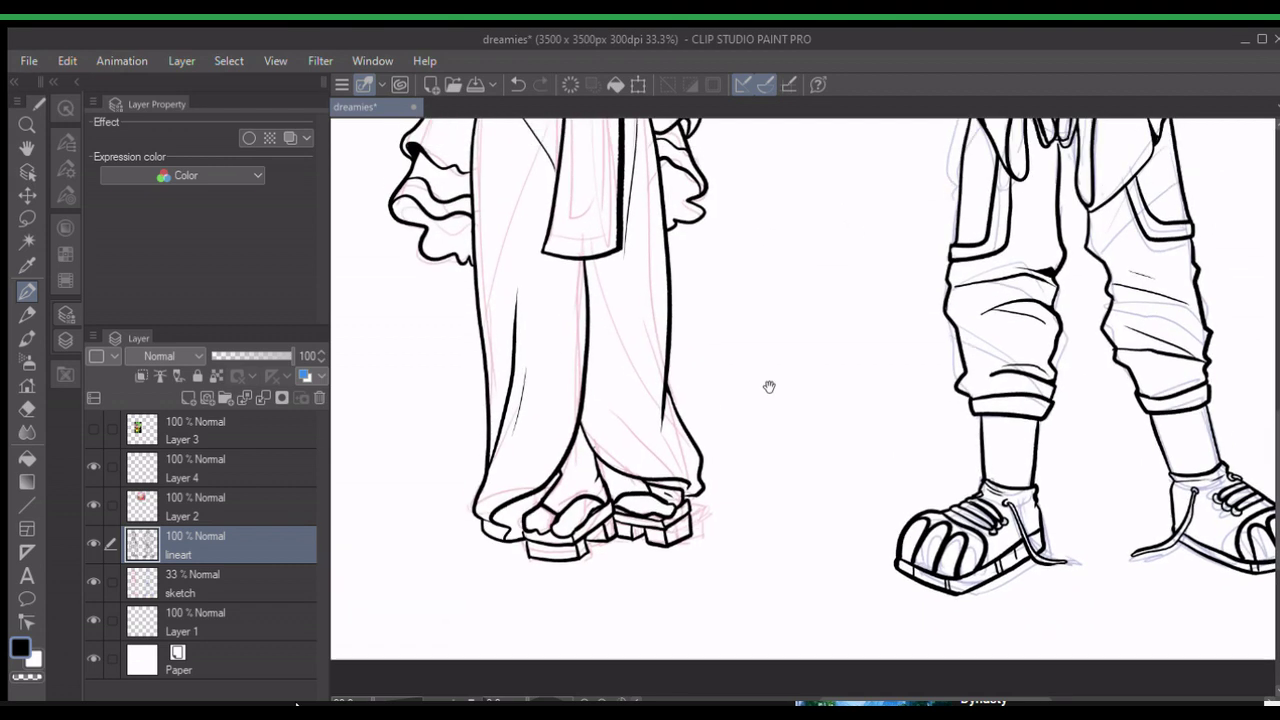
scroll(668, 465, up, 2)
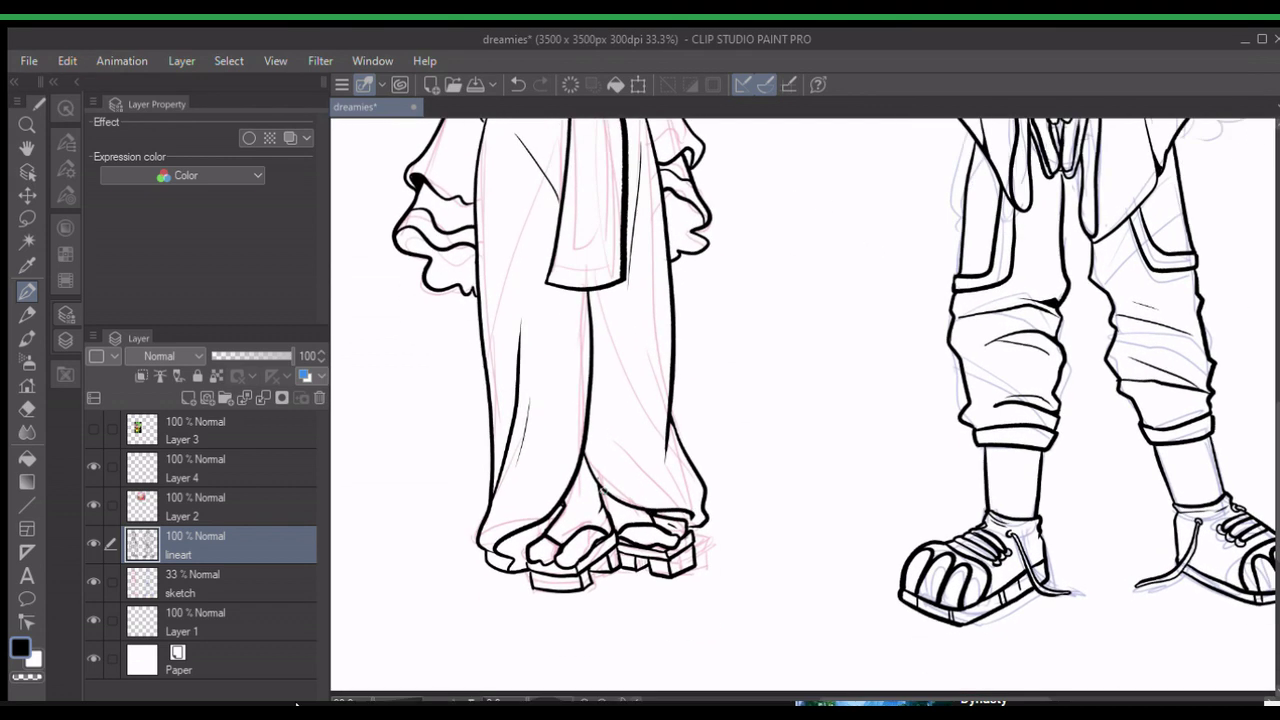
scroll(695, 442, up, 3)
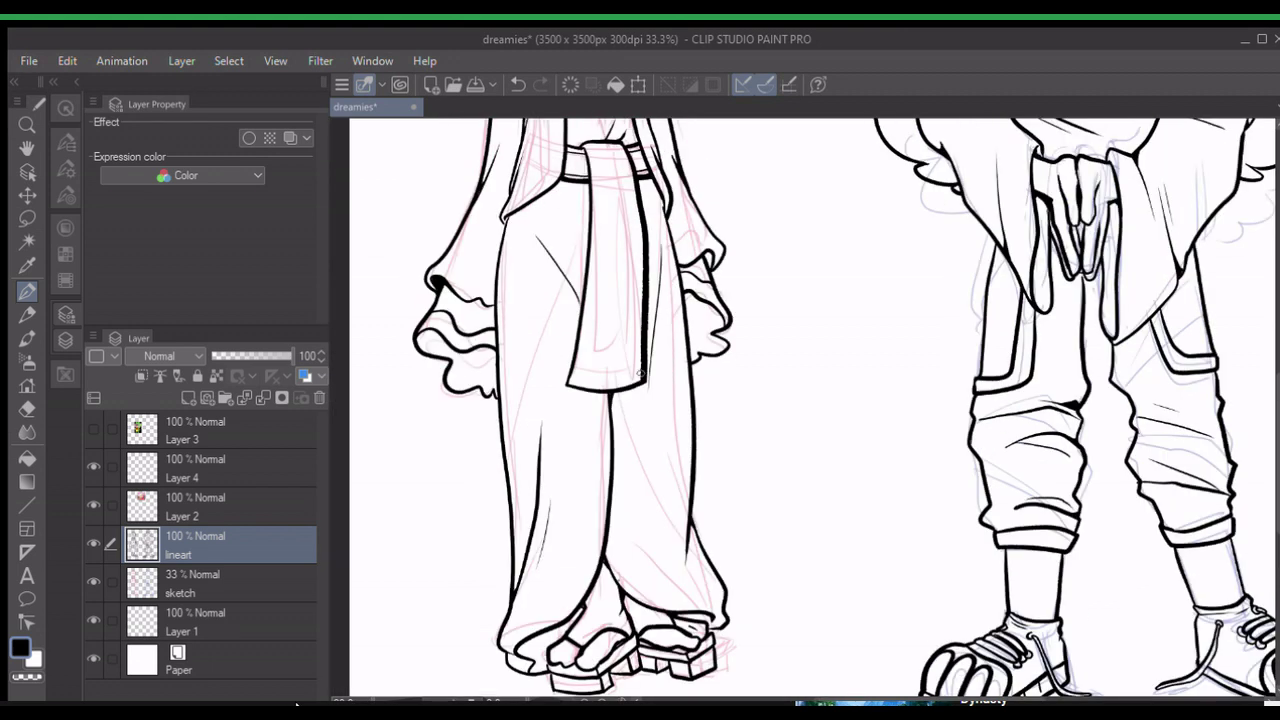
Hide the sketch layer, lasso the woman's lineart and skew it slightly by shifting its base to the left
scroll(815, 405, up, 10)
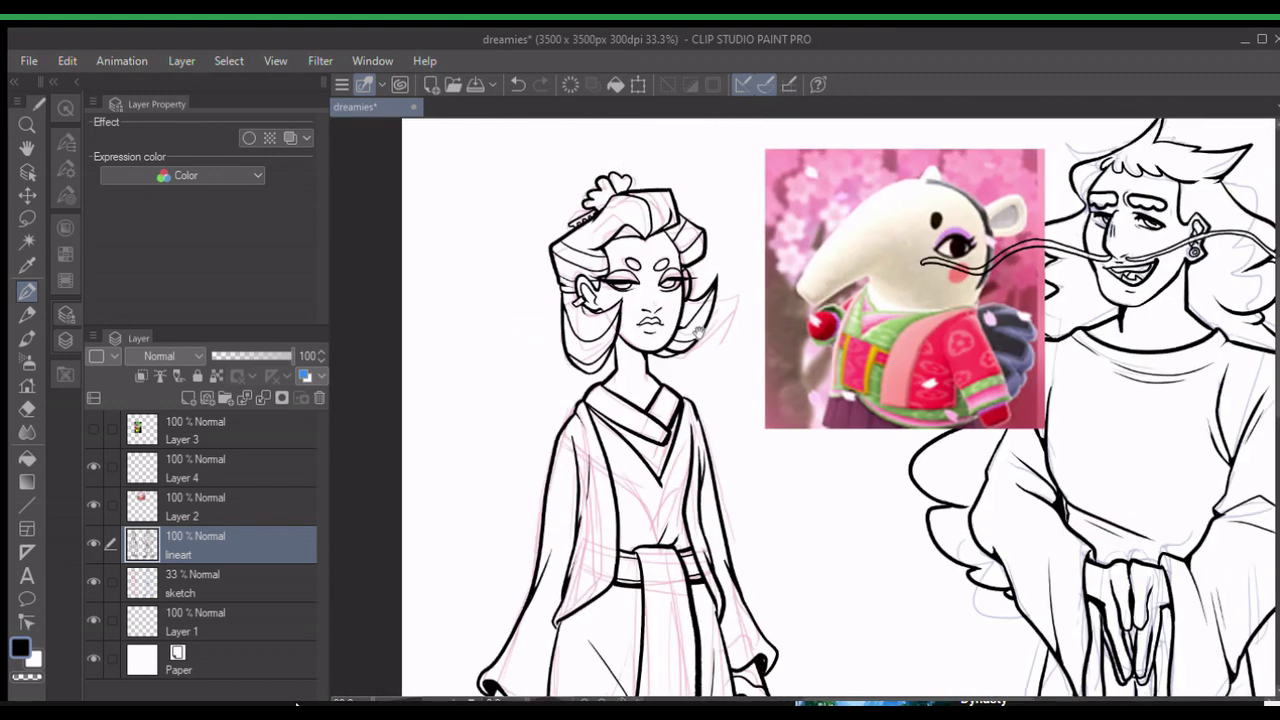
scroll(404, 542, down, 3)
scroll(404, 542, down, 3)
key(ctrl+0)
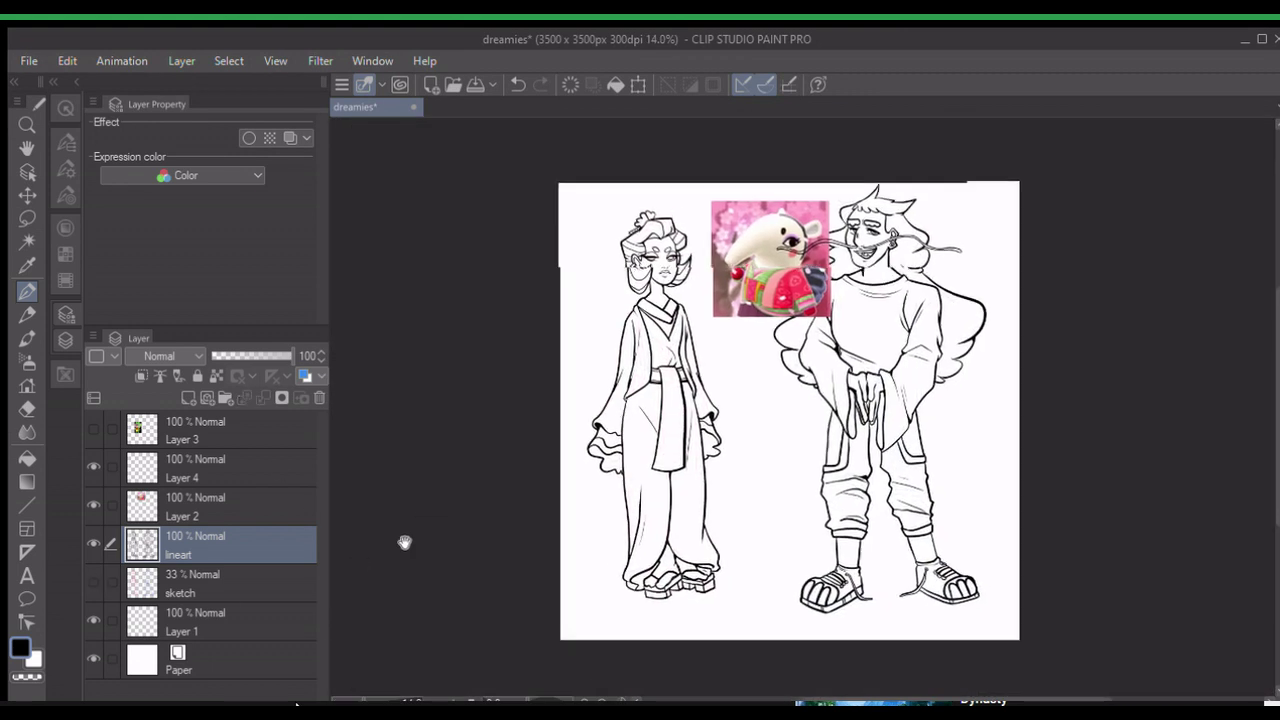
key(m)
drag(665, 184, 731, 212)
key(ctrl+t)
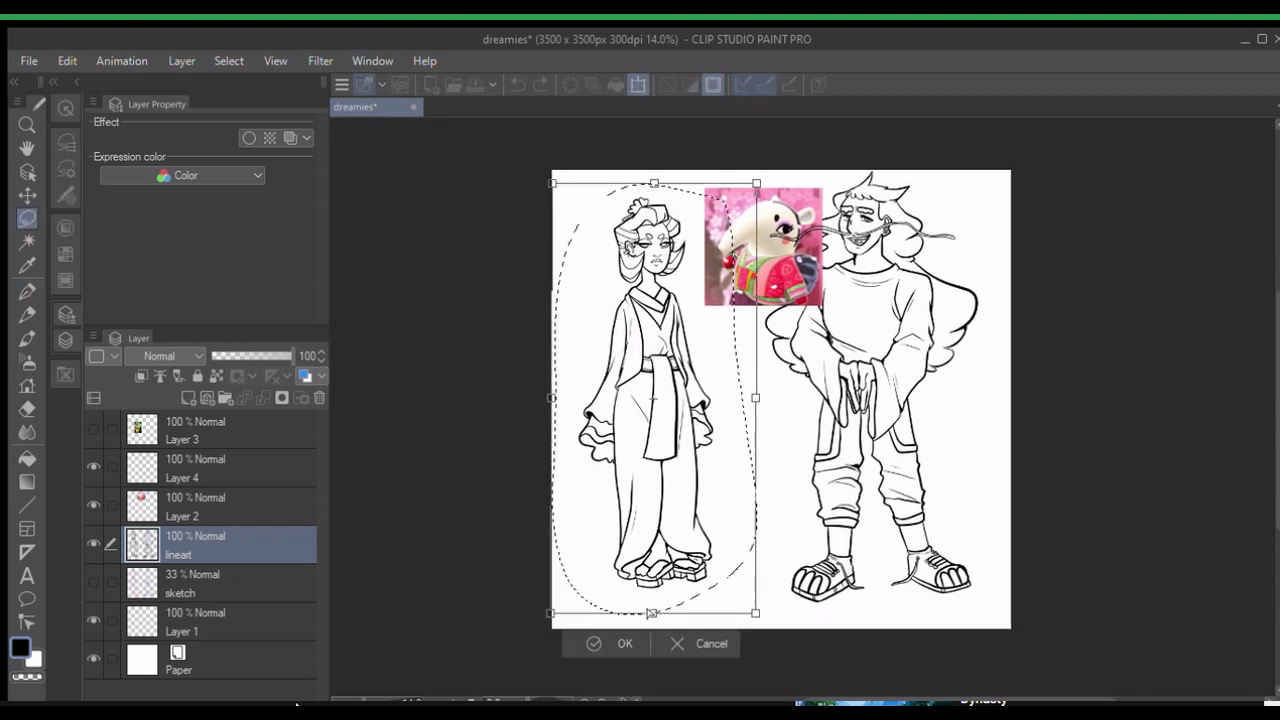
drag(651, 613, 641, 612)
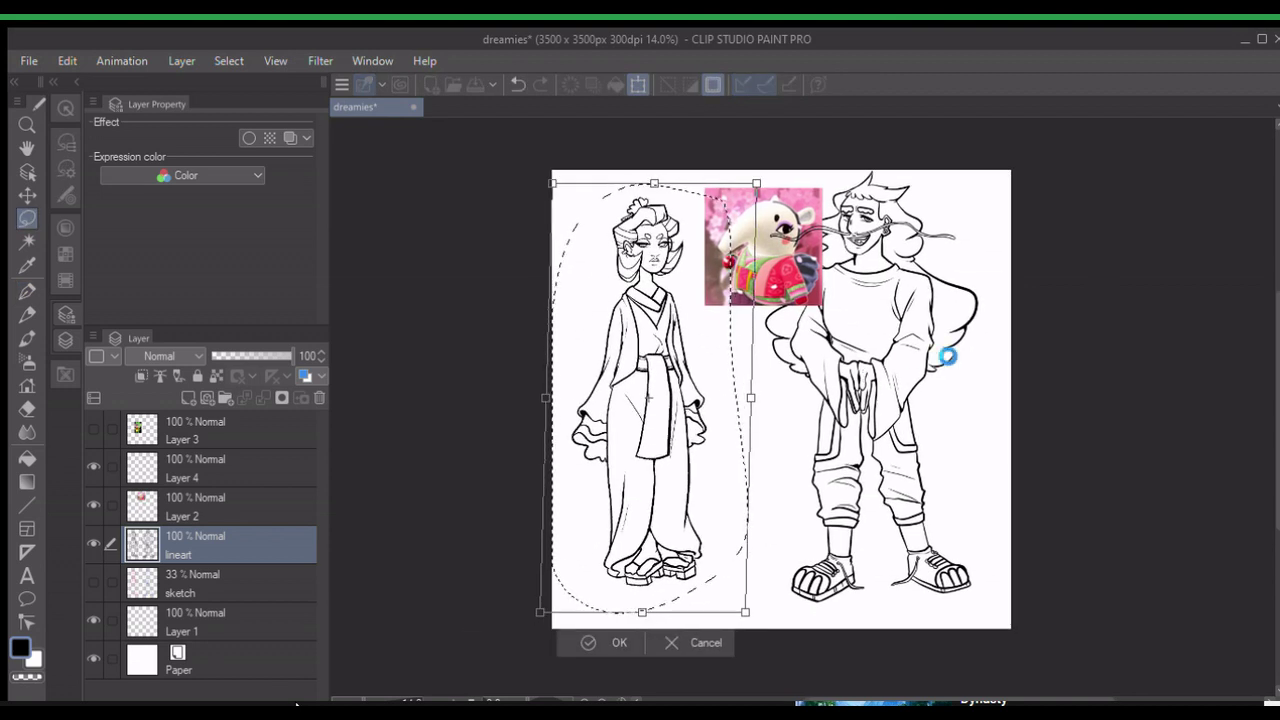
key(Return)
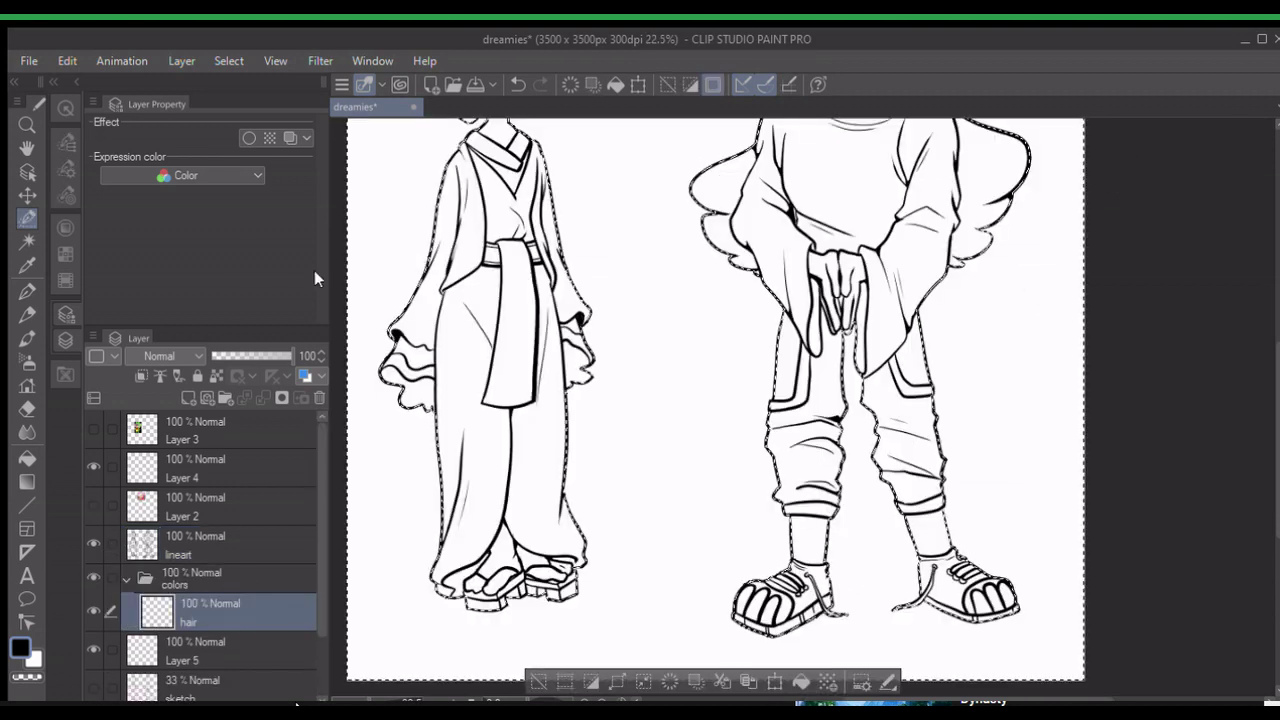
Fill the woman's hair with near-black on the hair layer in the colors folder
click(27, 457)
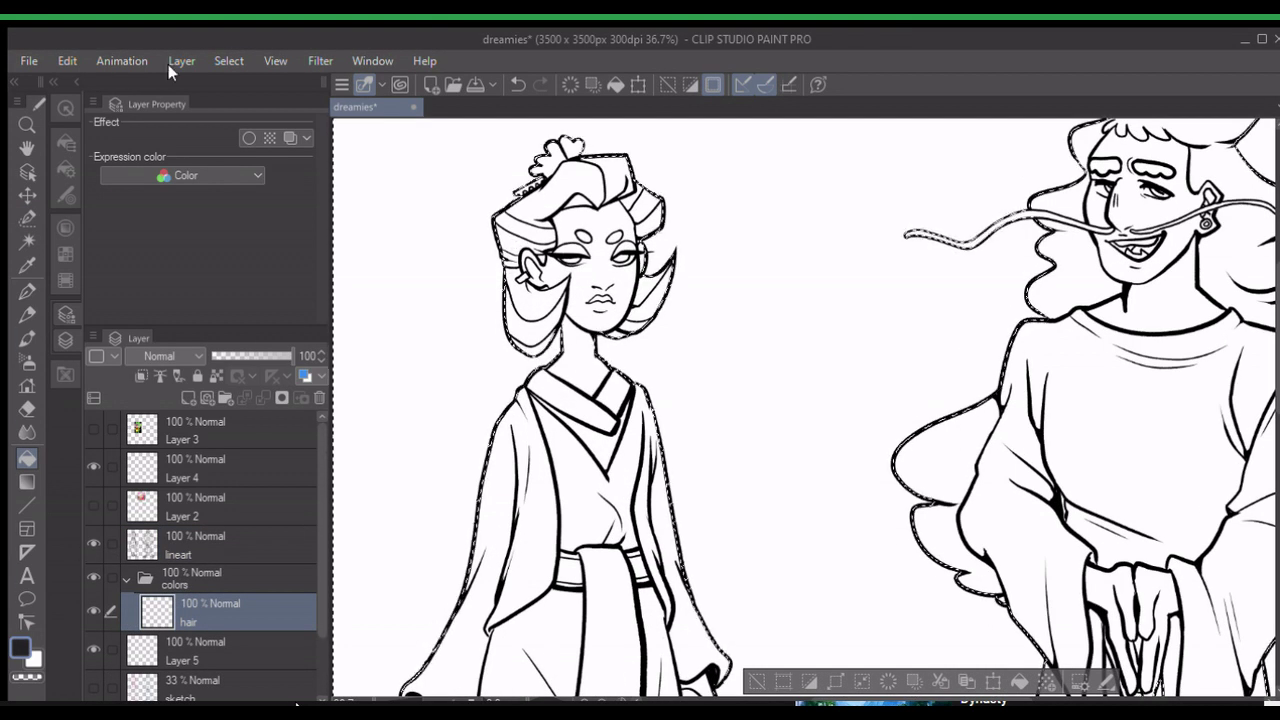
mouse_move(520, 340)
mouse_down()
mouse_move(510, 263)
mouse_move(528, 219)
mouse_move(629, 184)
mouse_up()
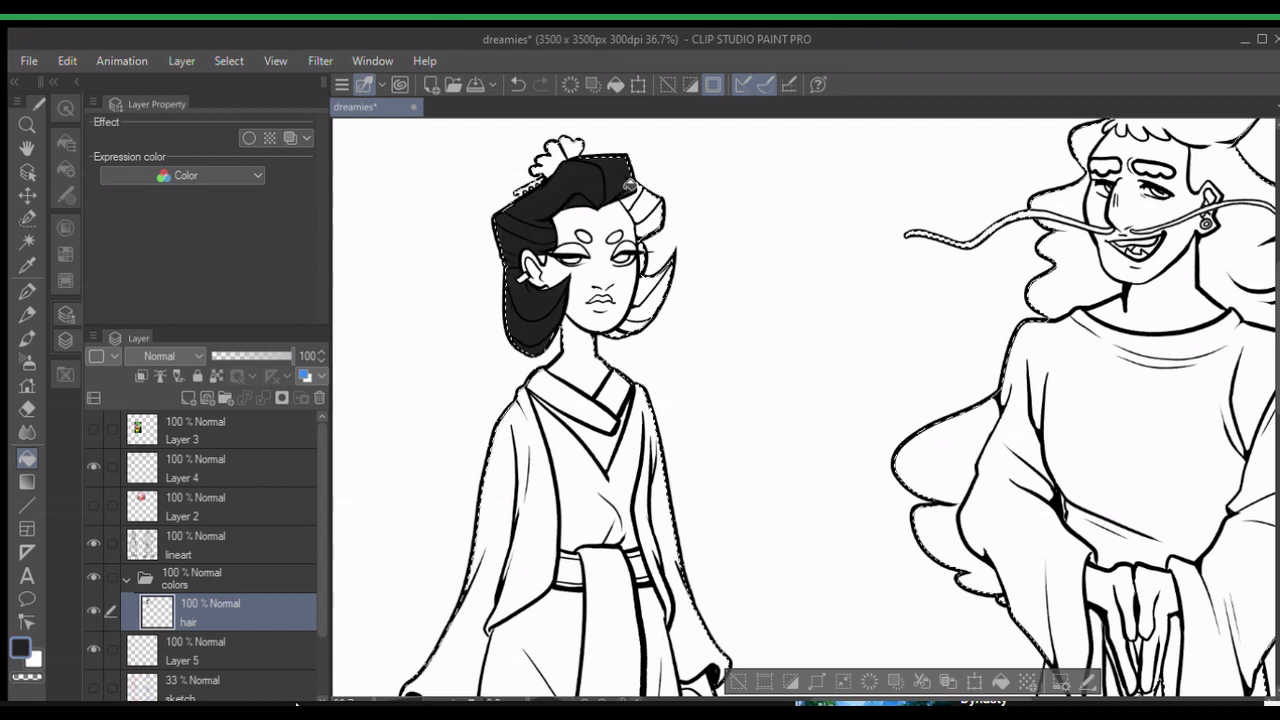
drag(809, 187, 496, 265)
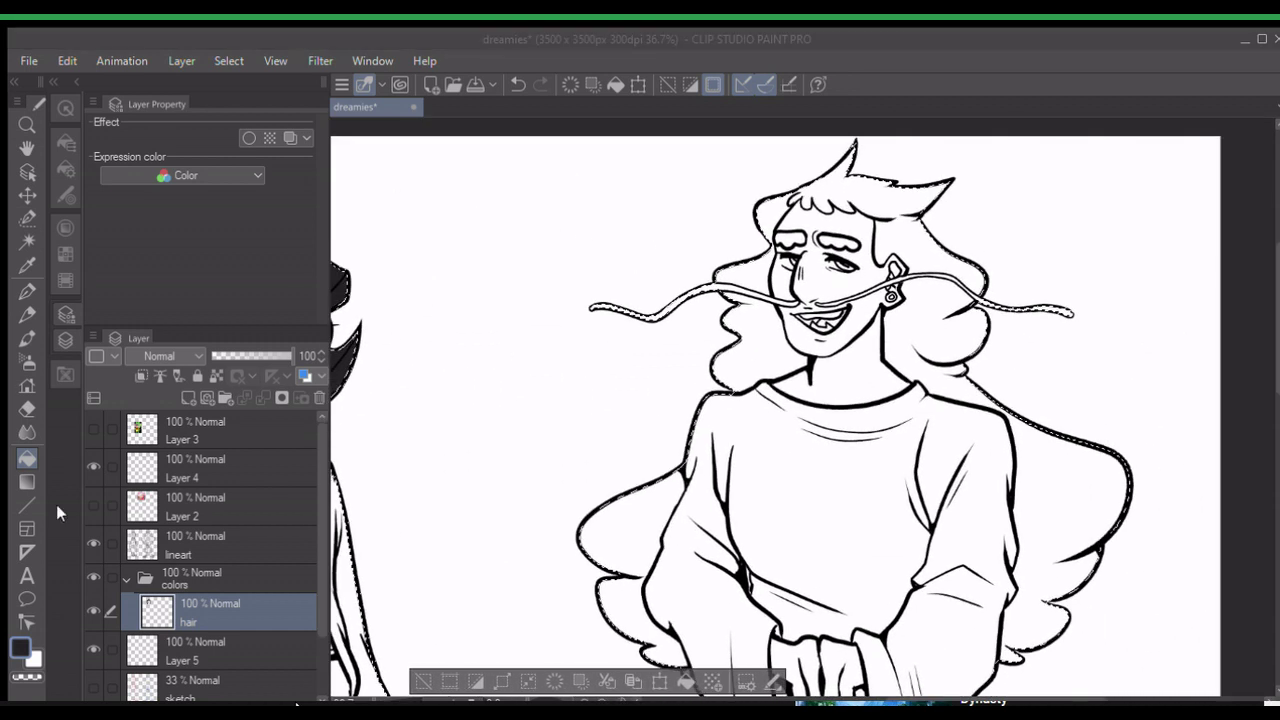
Fill the man's long hair with mid green and his eyebrows with light green on the hair layer
click(294, 374)
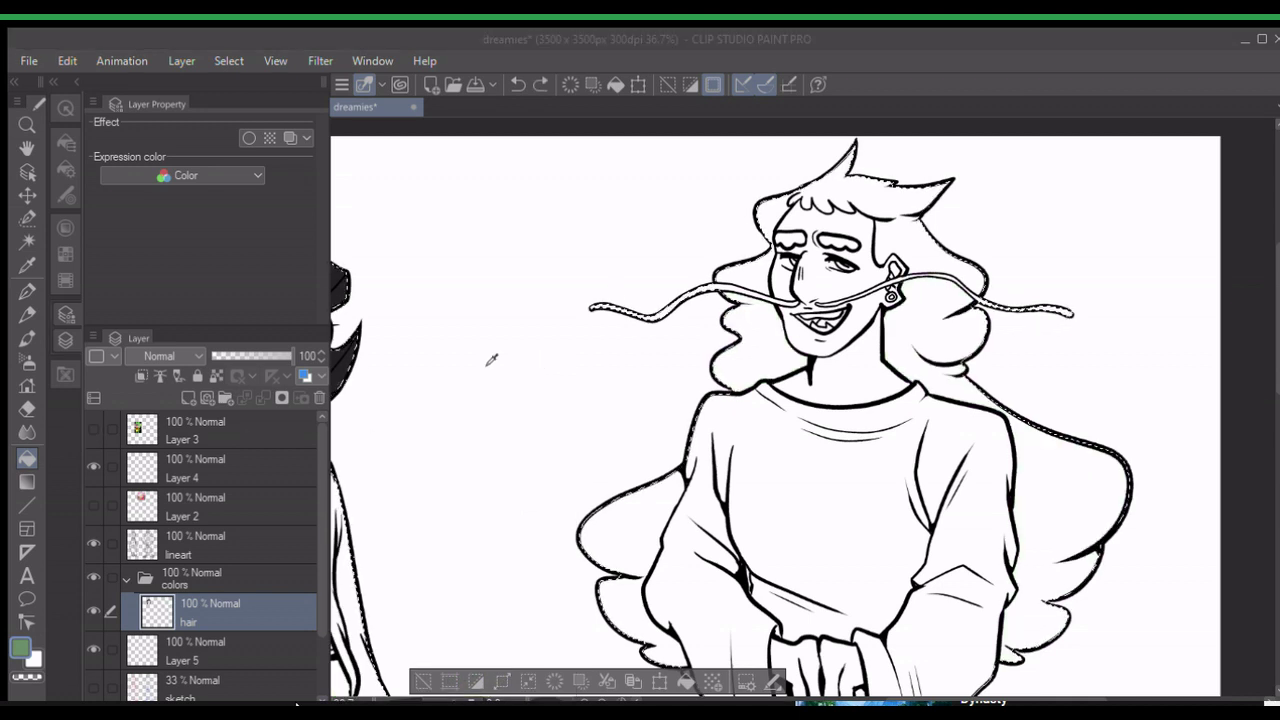
key(alt+BackSpace)
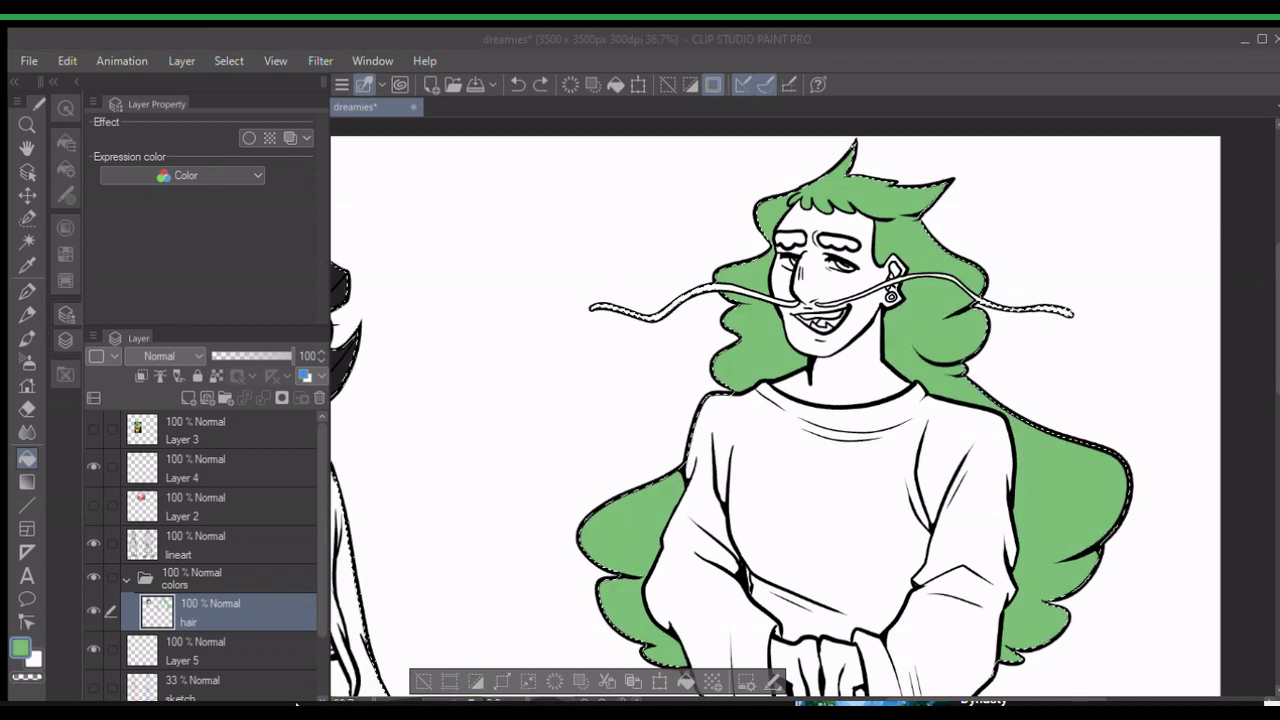
drag(516, 325, 486, 323)
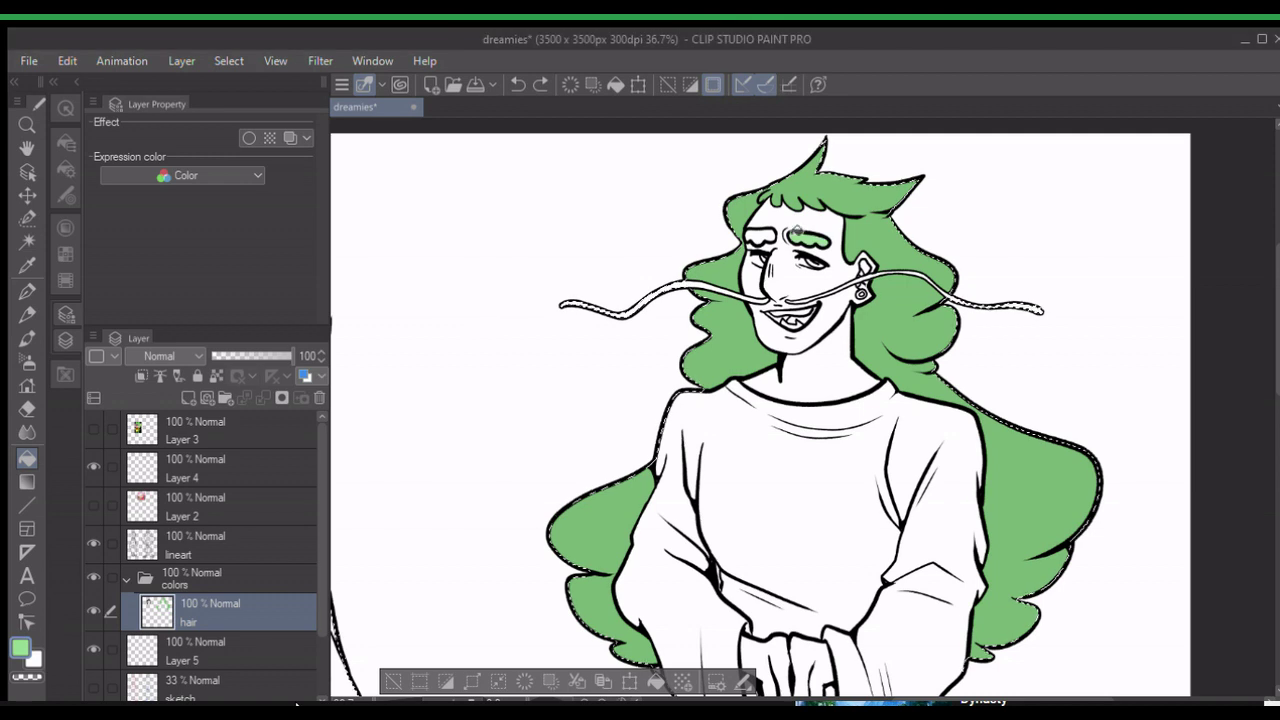
Paint light green over the lower ends and outer edges of the man's hair locks
click(27, 290)
drag(568, 511, 551, 476)
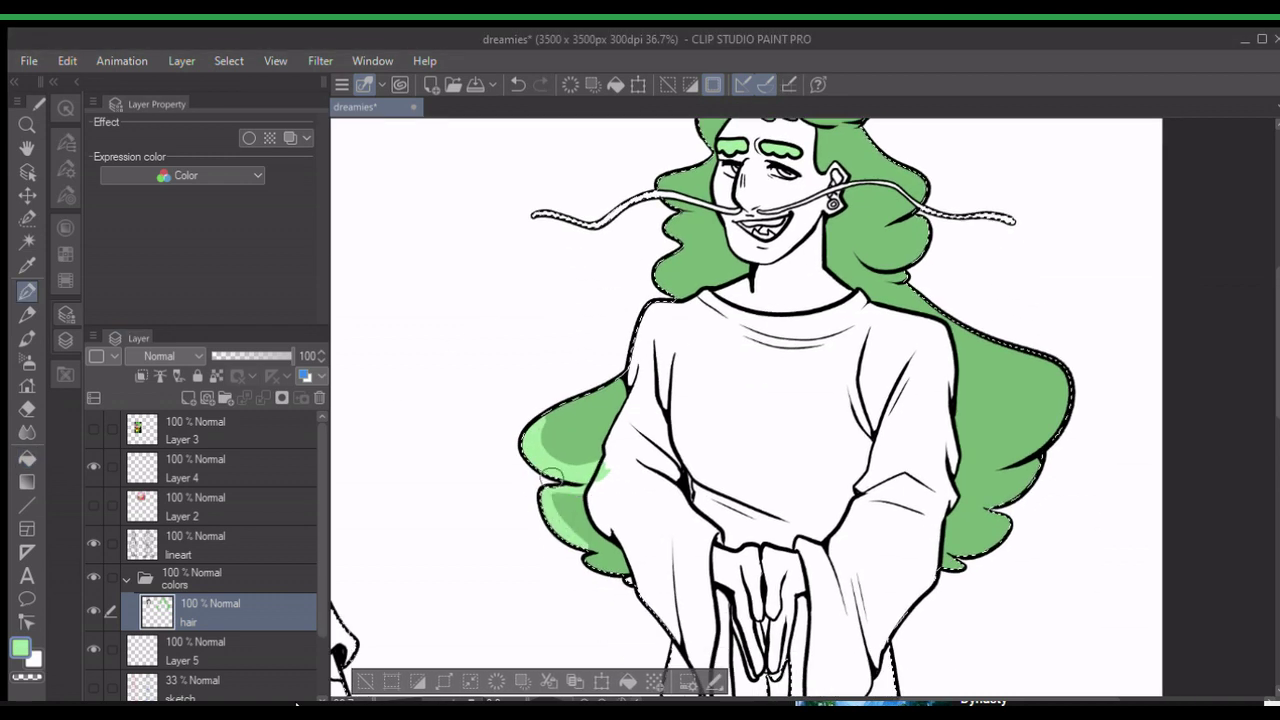
drag(577, 360, 411, 280)
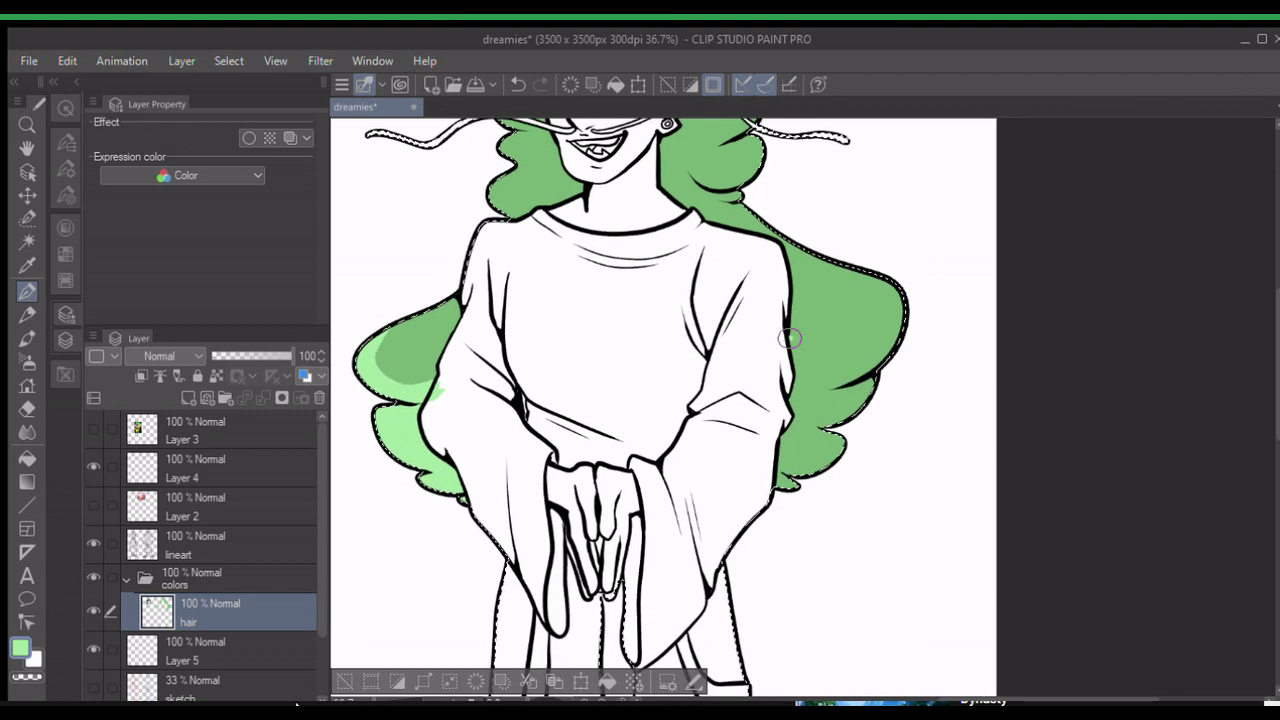
mouse_move(797, 411)
mouse_down()
mouse_move(790, 480)
mouse_move(850, 300)
mouse_move(820, 450)
mouse_move(808, 366)
mouse_up()
mouse_move(724, 172)
mouse_down()
mouse_move(856, 322)
mouse_move(886, 322)
mouse_up()
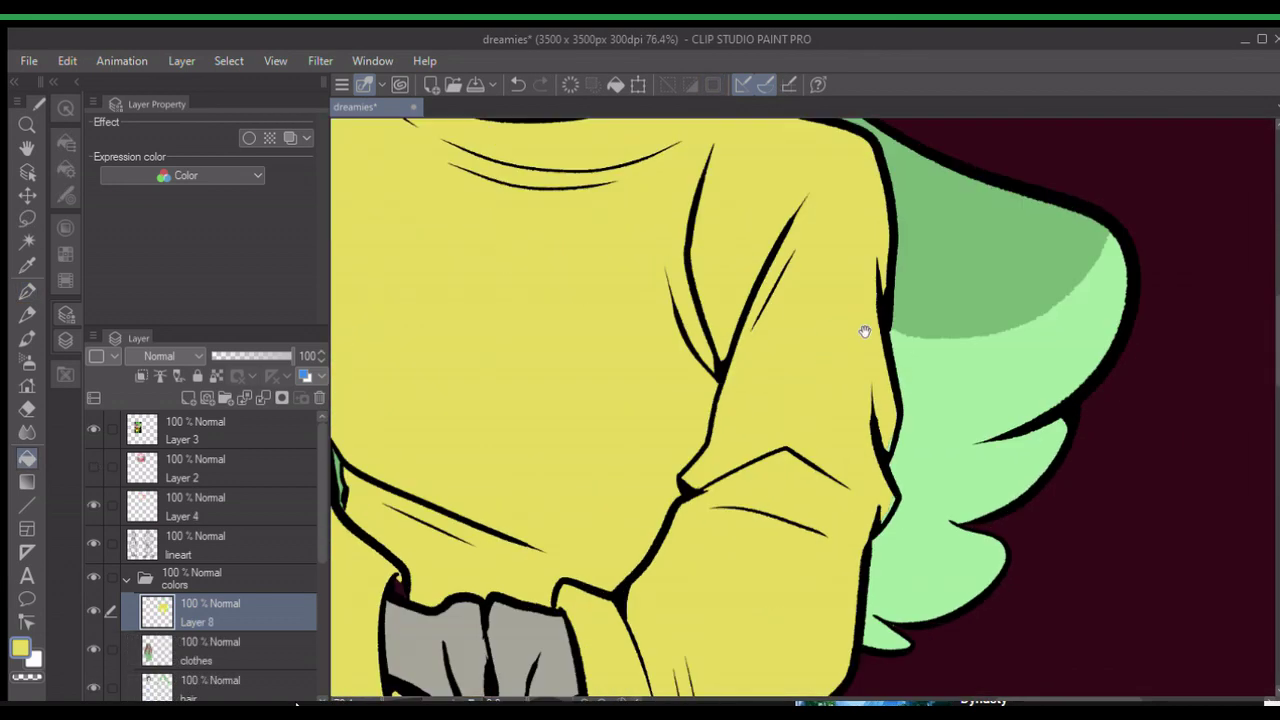
Fill the remaining gaps in the man's yellow sweater on Layer 8 and merge it into the clothes layer
drag(879, 520, 571, 420)
drag(523, 329, 785, 333)
drag(640, 528, 620, 368)
drag(930, 215, 594, 523)
scroll(759, 490, down, 5)
key(ctrl+e)
Select the sweater and paint a black dragon emblem on its chest on a new layer, following the crocodile reference
drag(759, 490, 920, 440)
drag(842, 333, 762, 267)
click(189, 397)
key(p)
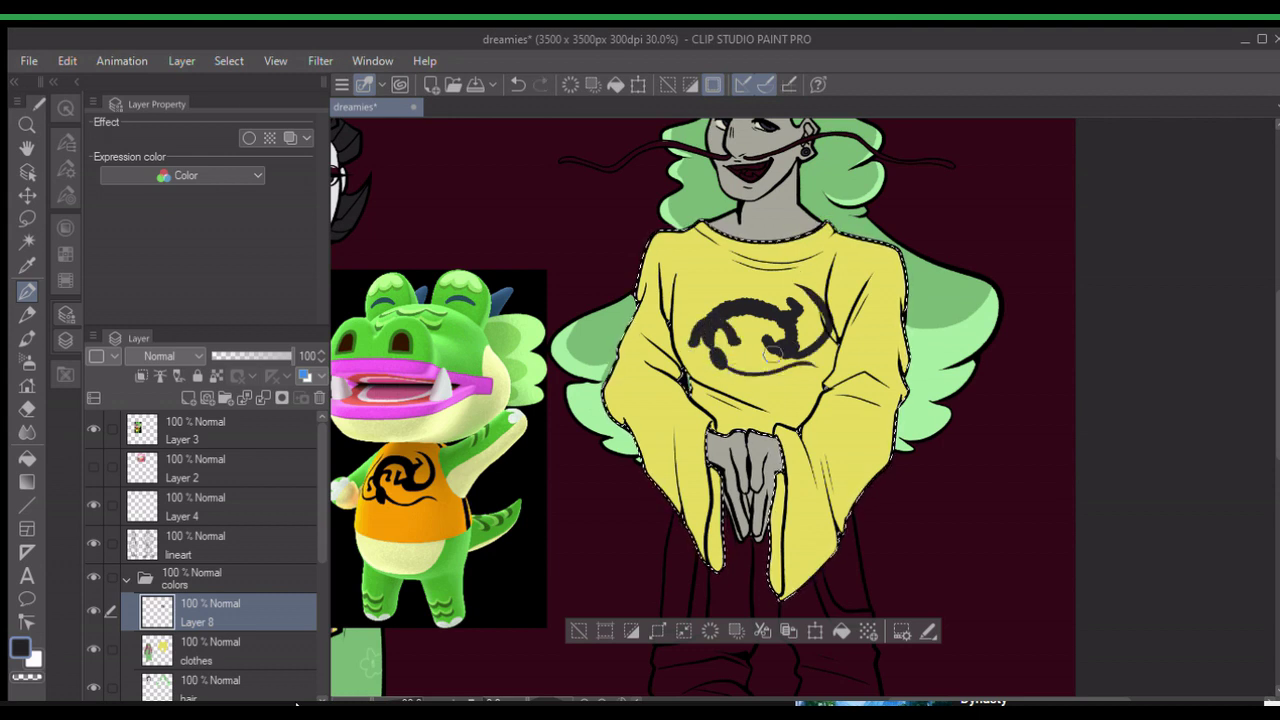
Reposition the black dragon emblem slightly on the sweater's chest and try tilting it
key(ctrl+t)
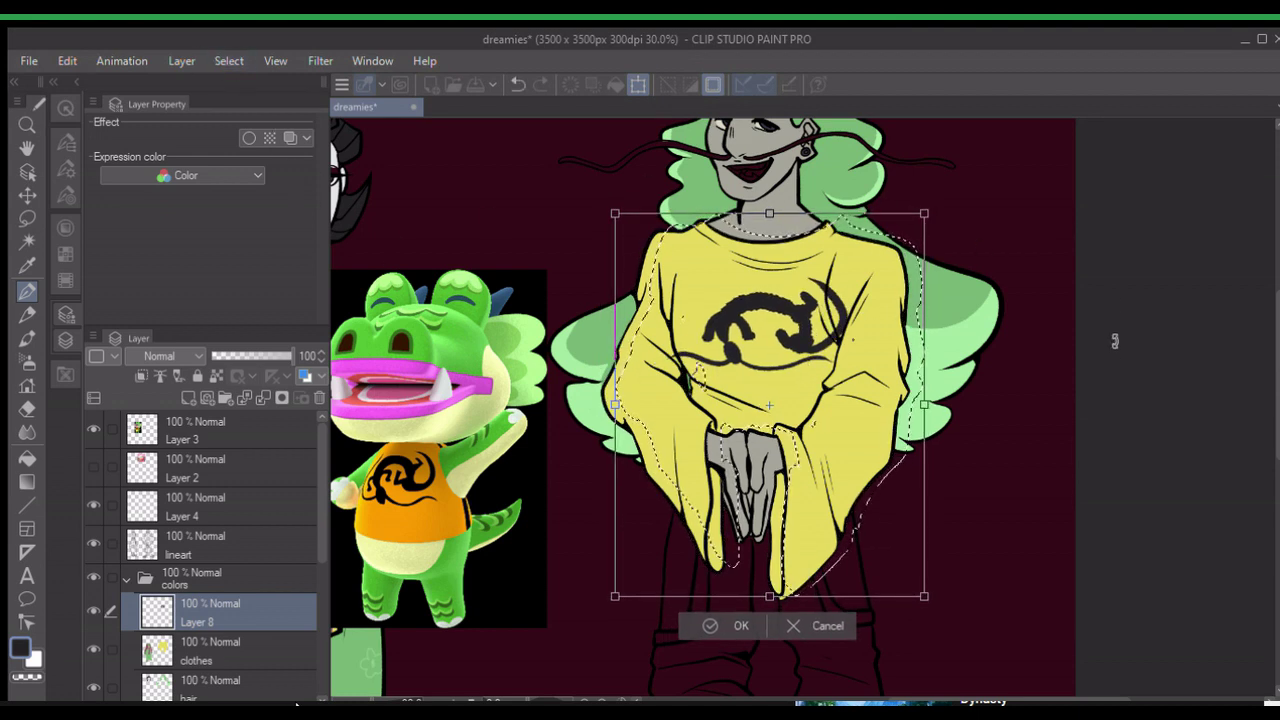
key(Return)
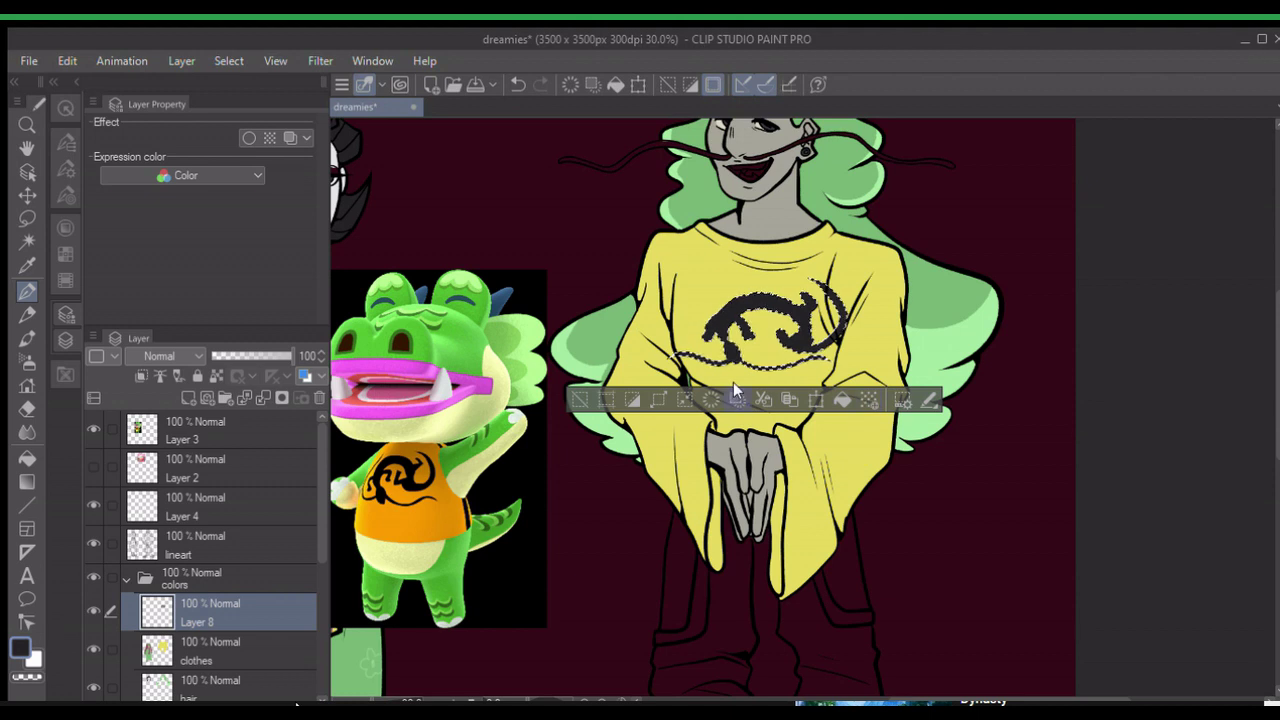
click(812, 399)
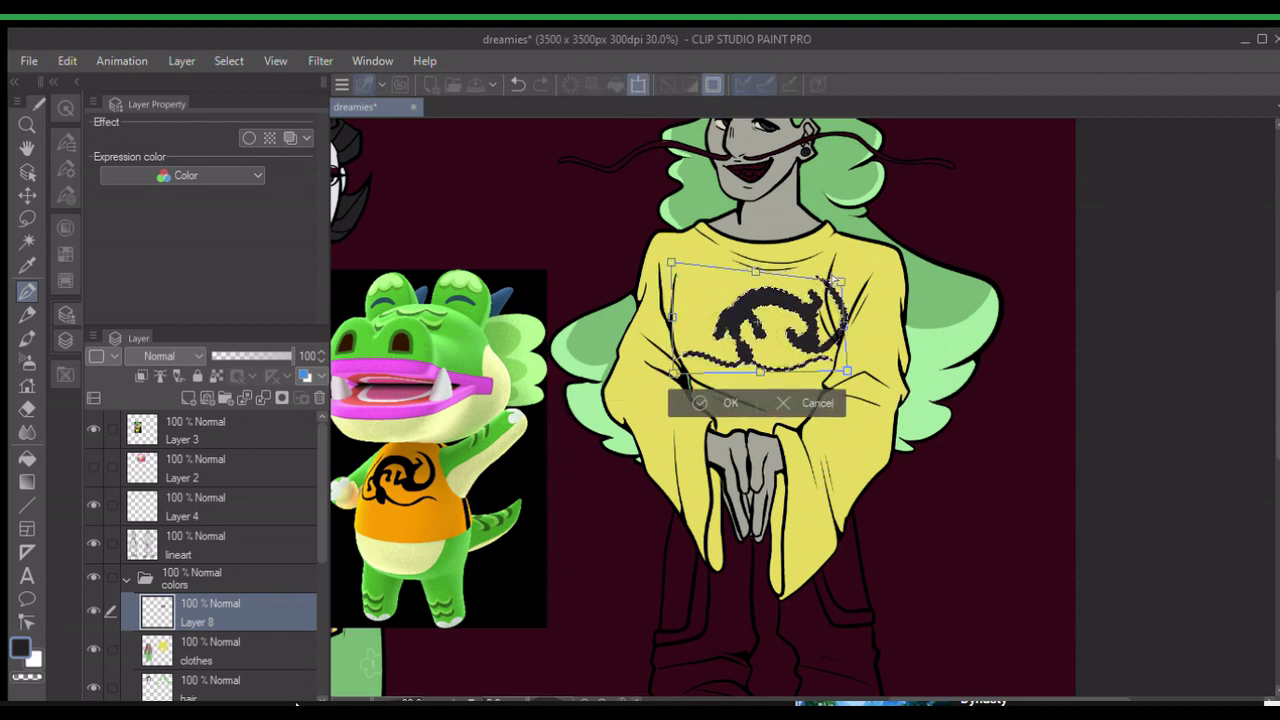
drag(800, 381, 850, 357)
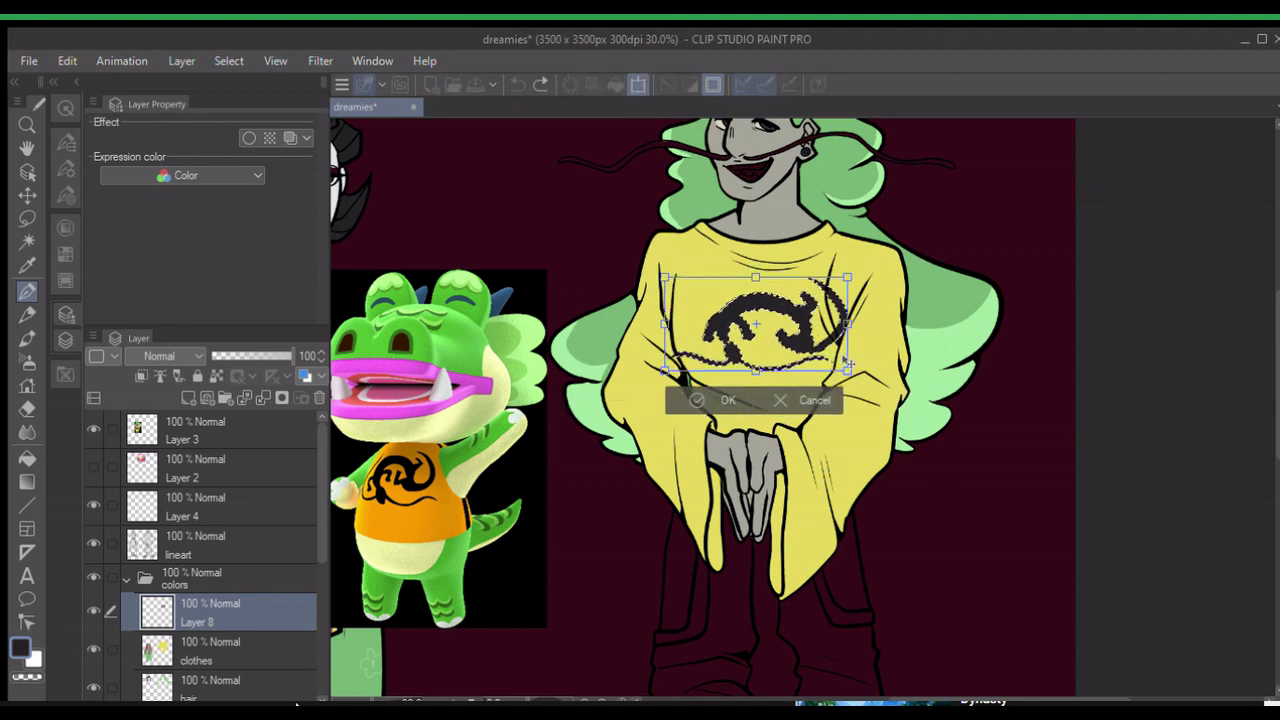
key(Return)
Lasso the dragon emblem, distort it into a narrower, taller shape on the chest, and merge it into the clothes layer
key(m)
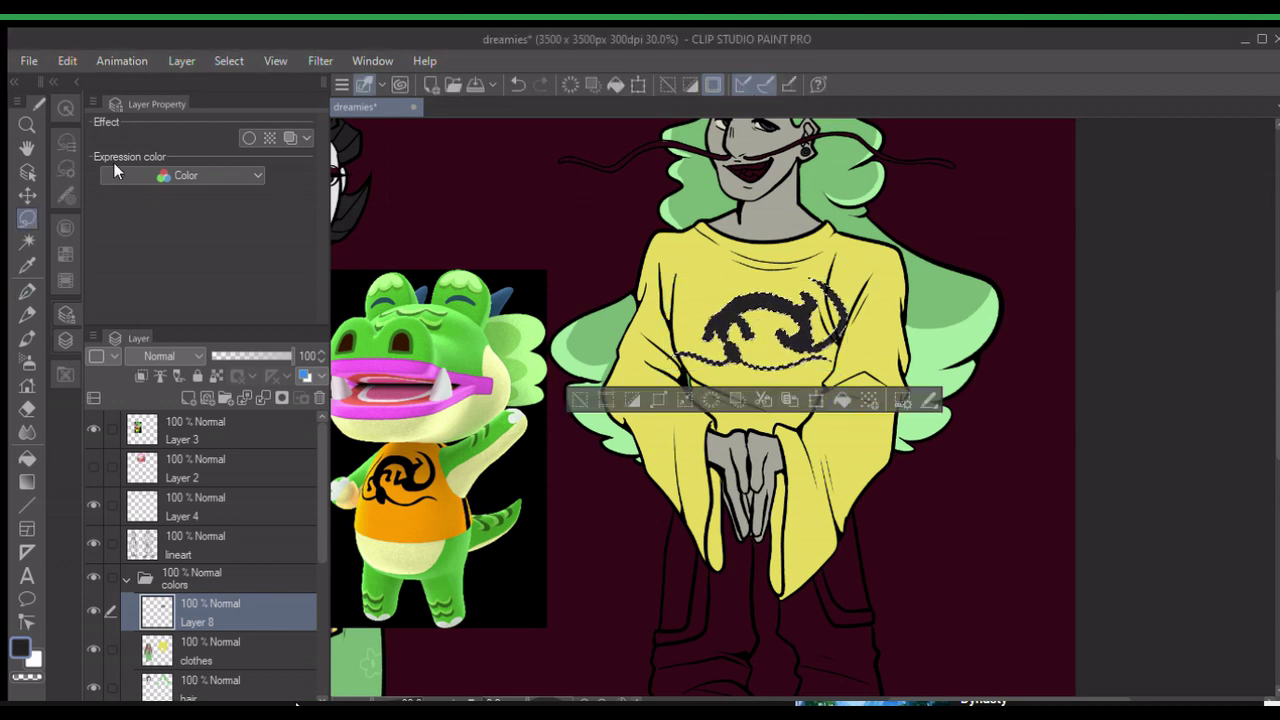
drag(648, 270, 890, 420)
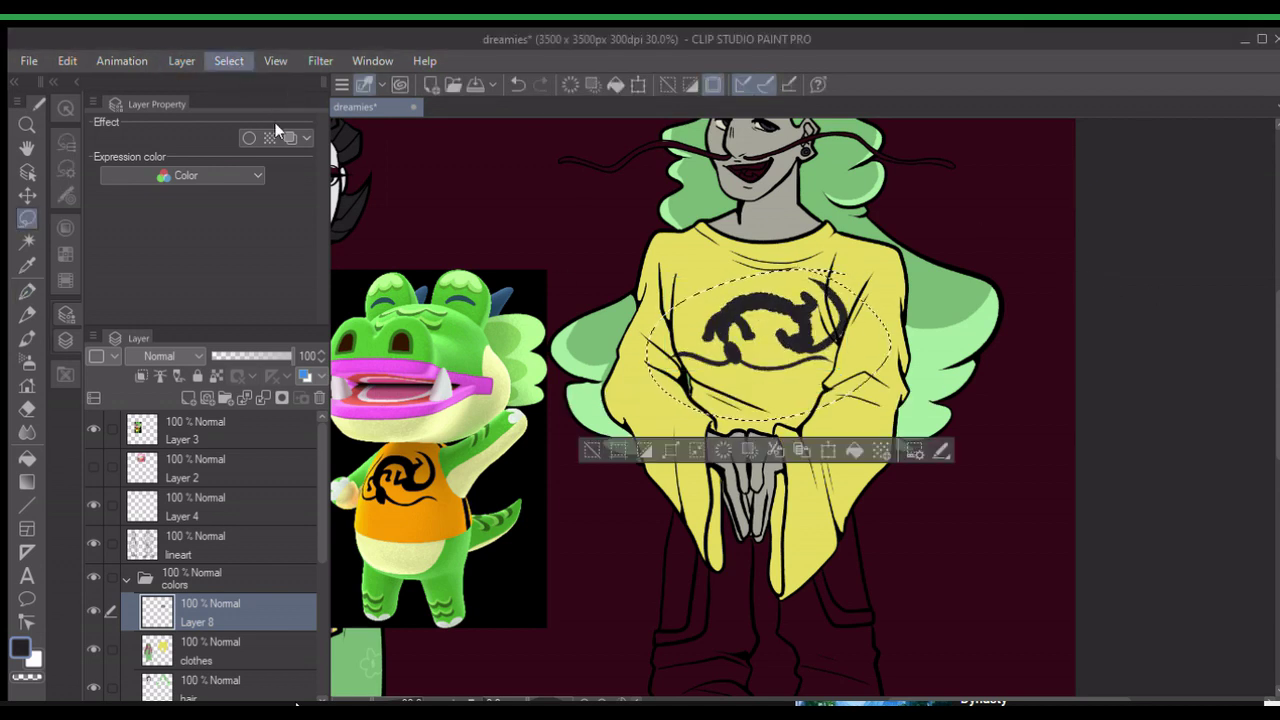
click(745, 451)
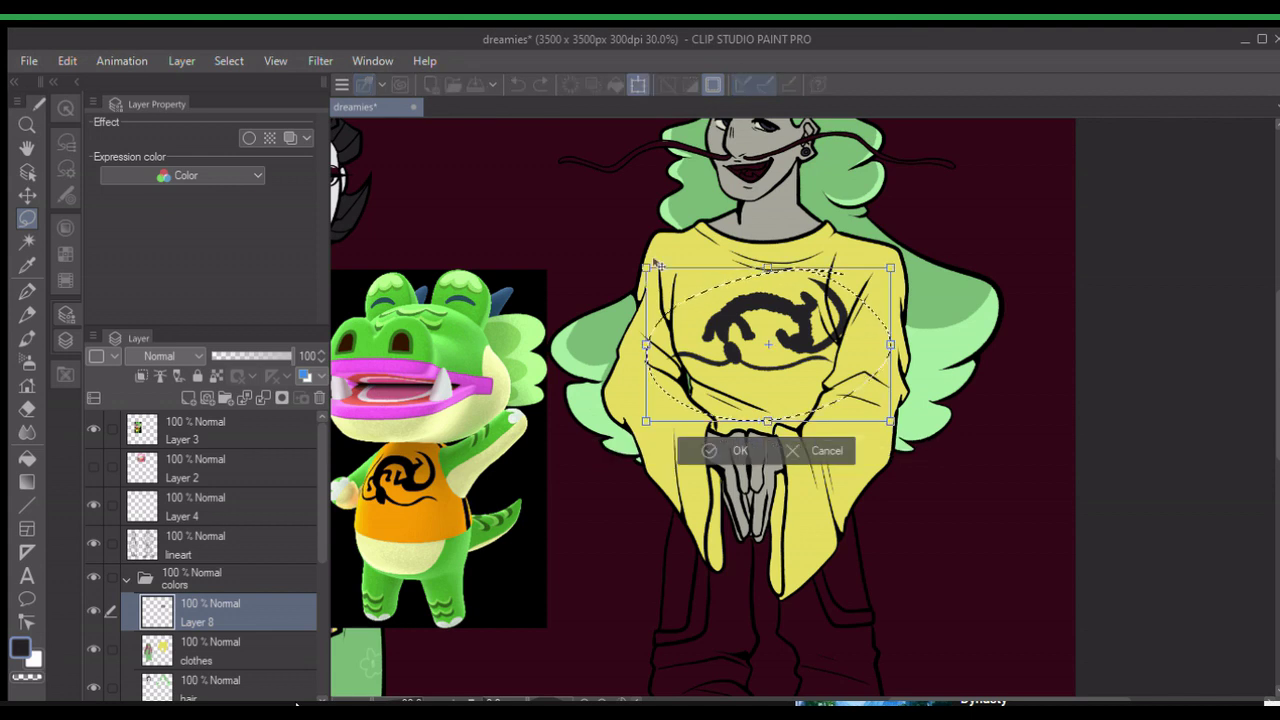
drag(886, 418, 843, 425)
drag(652, 412, 660, 412)
drag(652, 252, 665, 248)
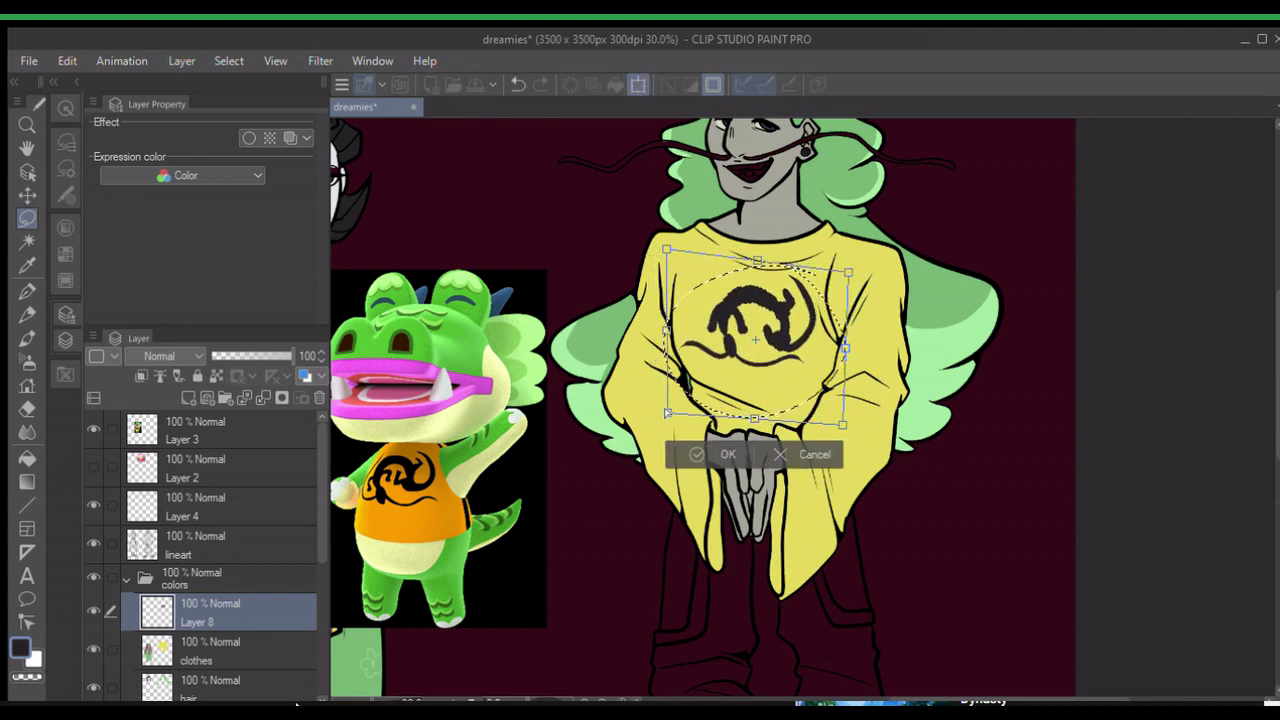
key(Return)
scroll(1014, 343, up, 1)
key(ctrl+d)
key(ctrl+e)
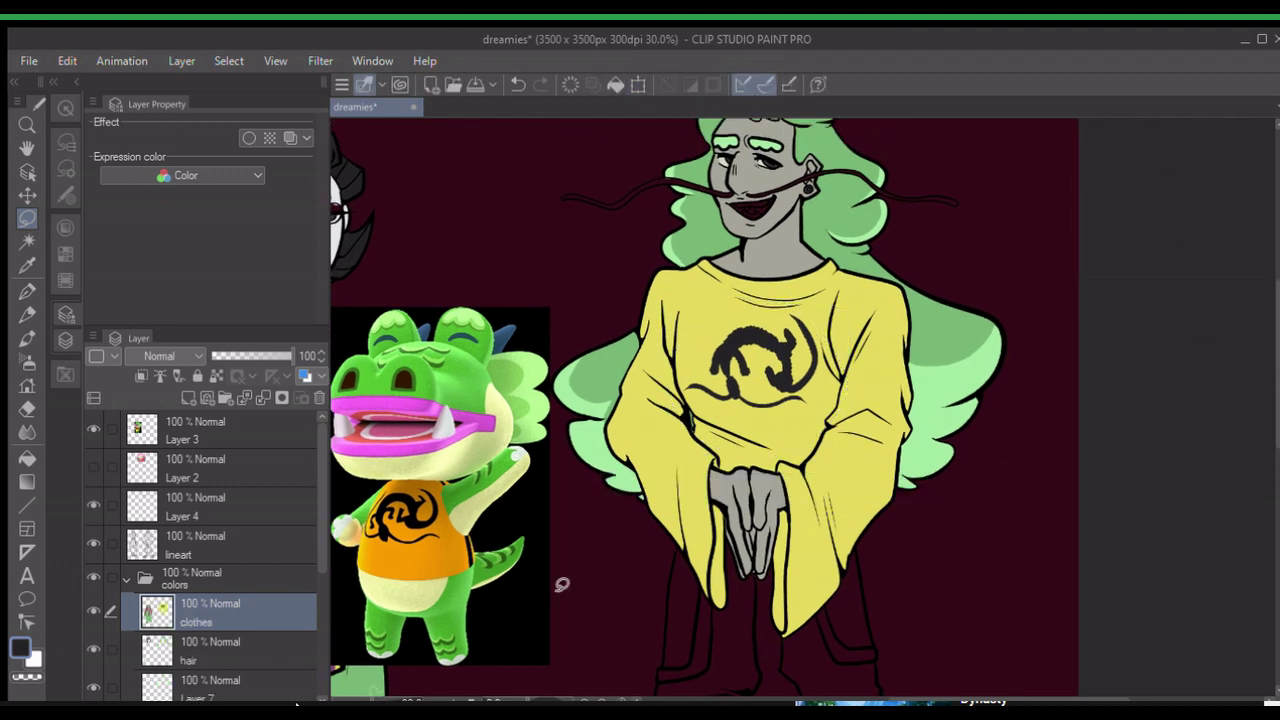
Fill the man's trousers with mid green and their pocket trims and cuffs with light green on the clothes layer
scroll(632, 450, down, 3)
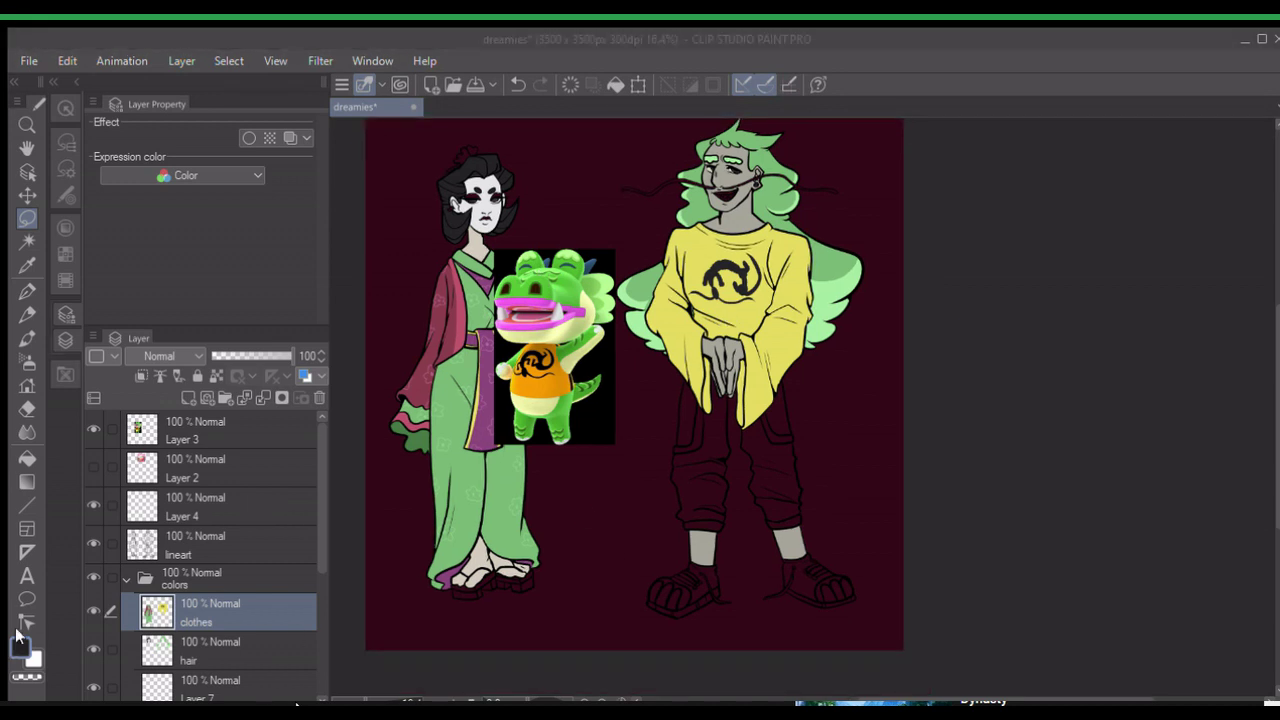
key(g)
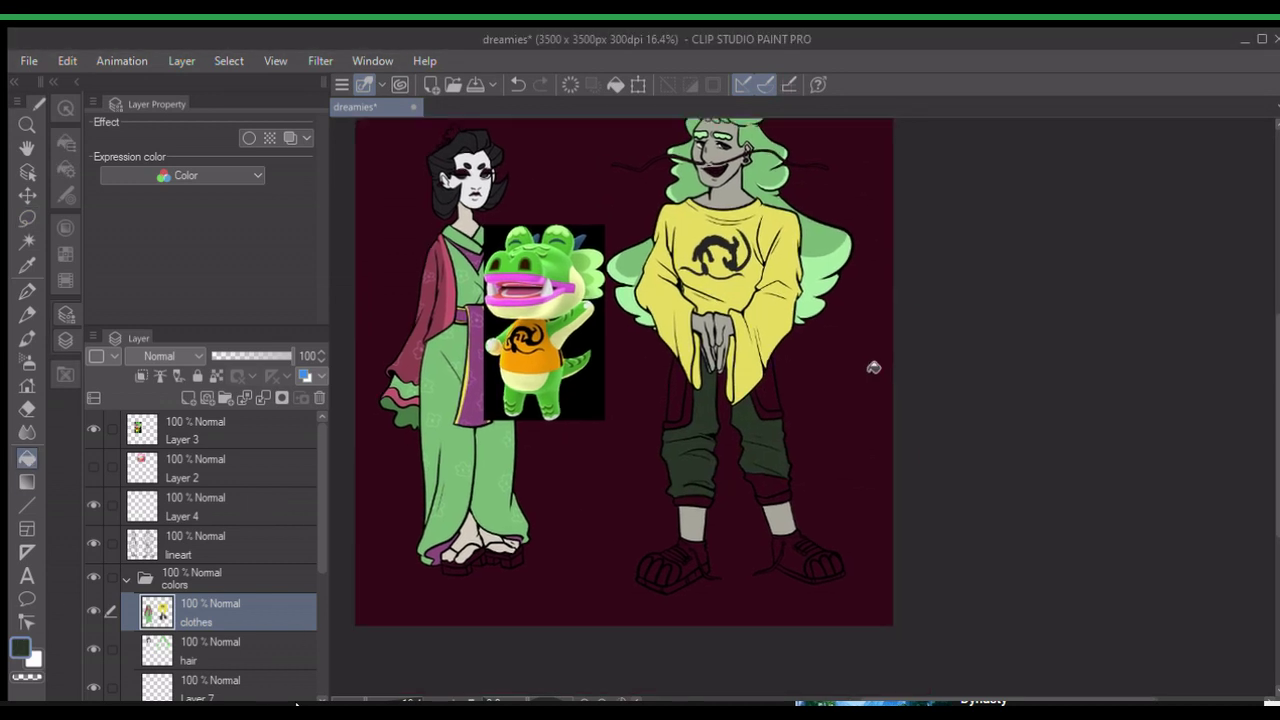
alt+click(408, 412)
click(690, 430)
click(760, 440)
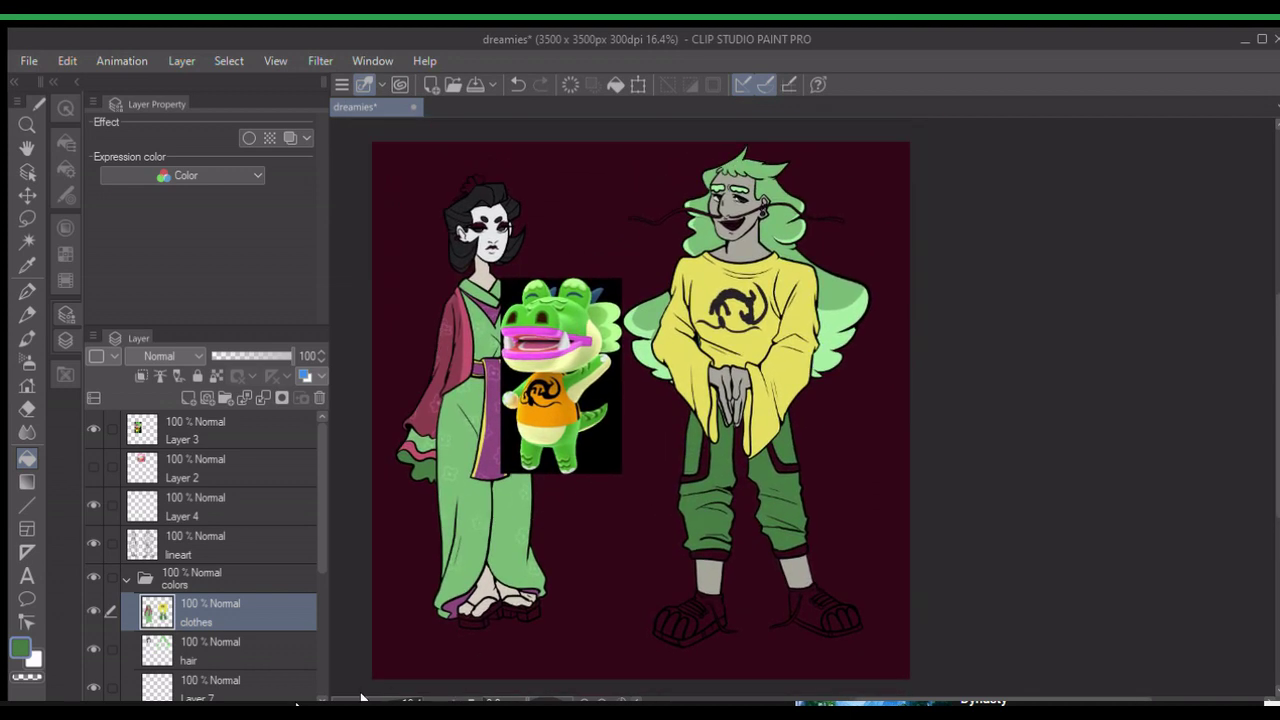
scroll(680, 422, up, 2)
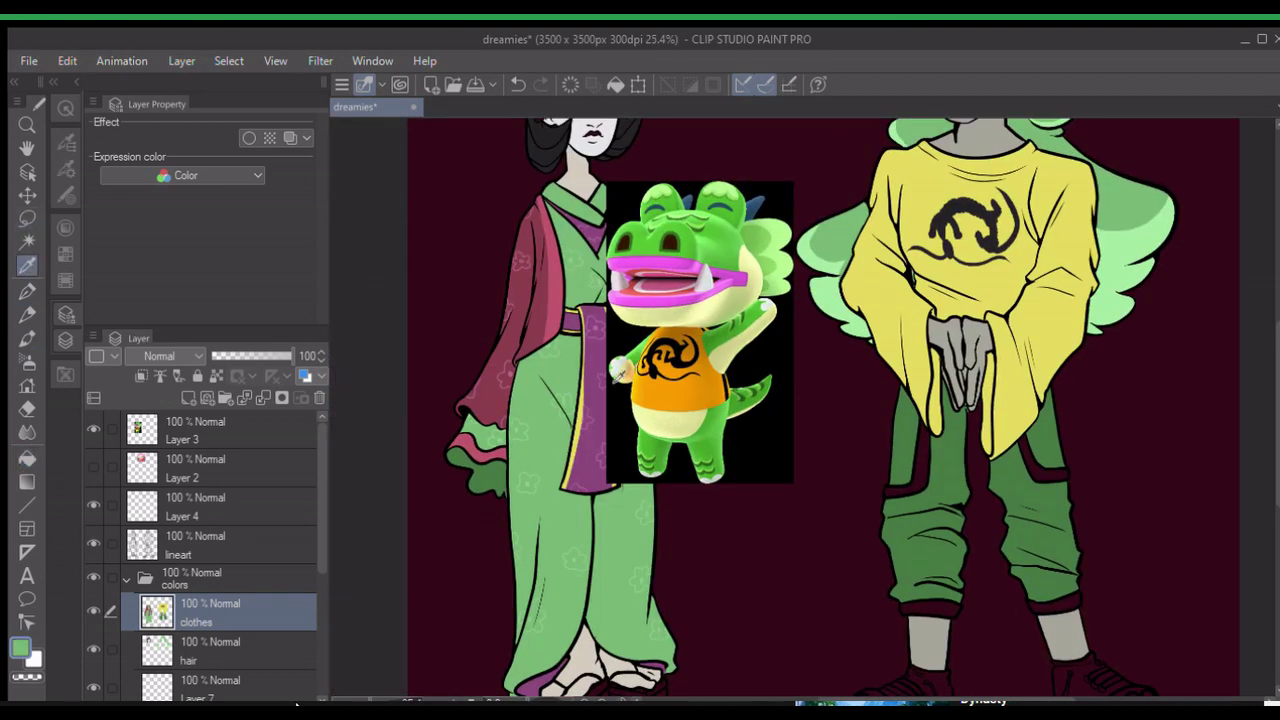
drag(928, 596, 1037, 286)
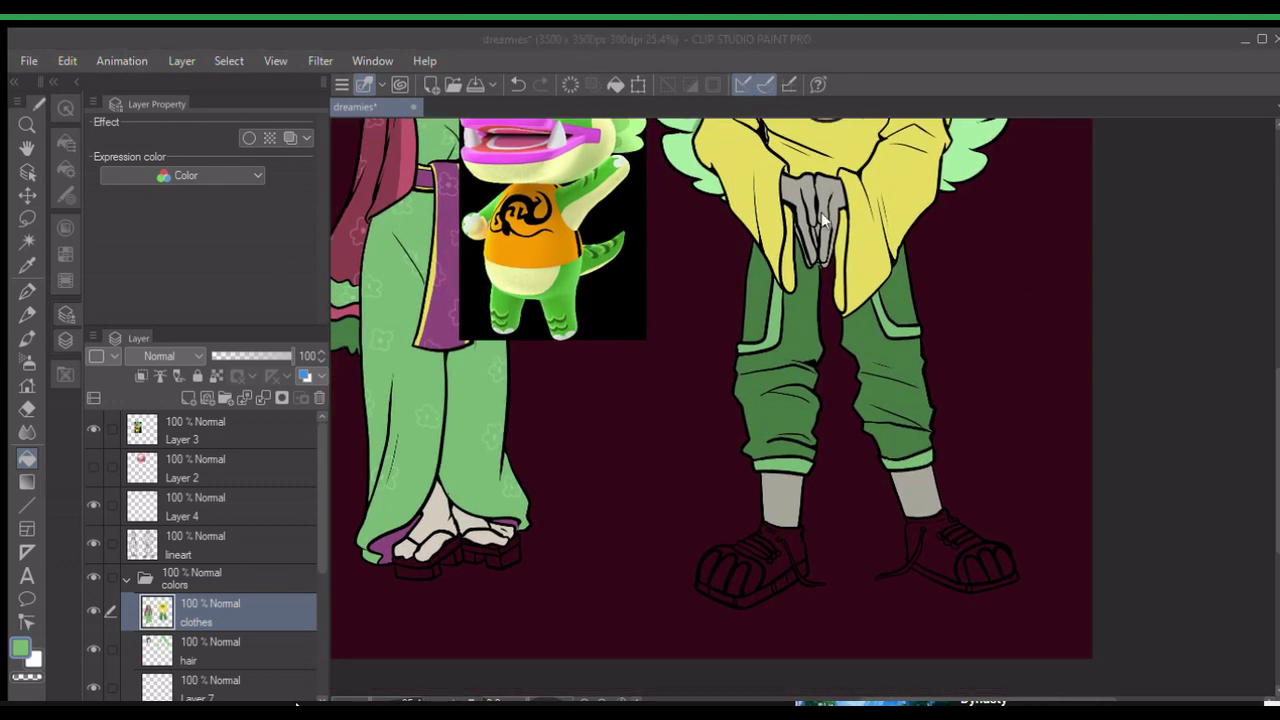
Fill the woman's wooden sandals with tan, checking the flat colour with the lineart hidden
mouse_move(398, 572)
mouse_down()
mouse_move(436, 571)
mouse_move(425, 564)
mouse_move(507, 544)
mouse_move(470, 556)
mouse_up()
key(e)
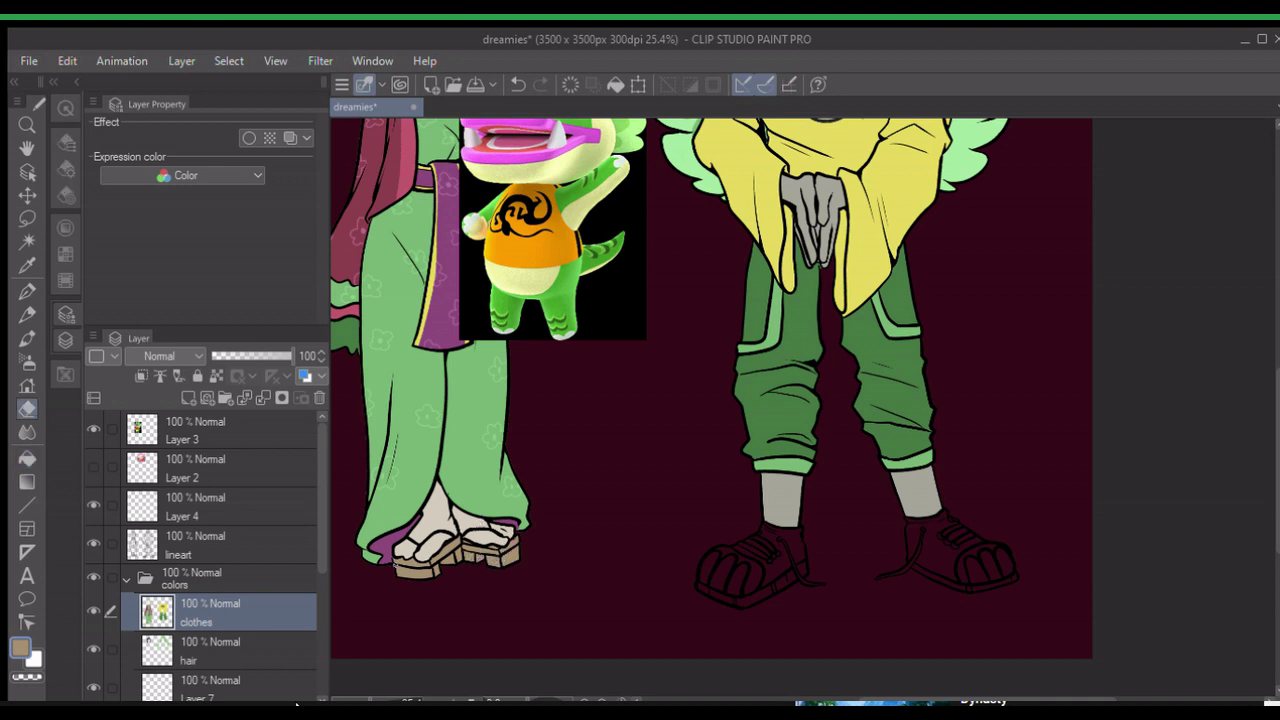
click(92, 540)
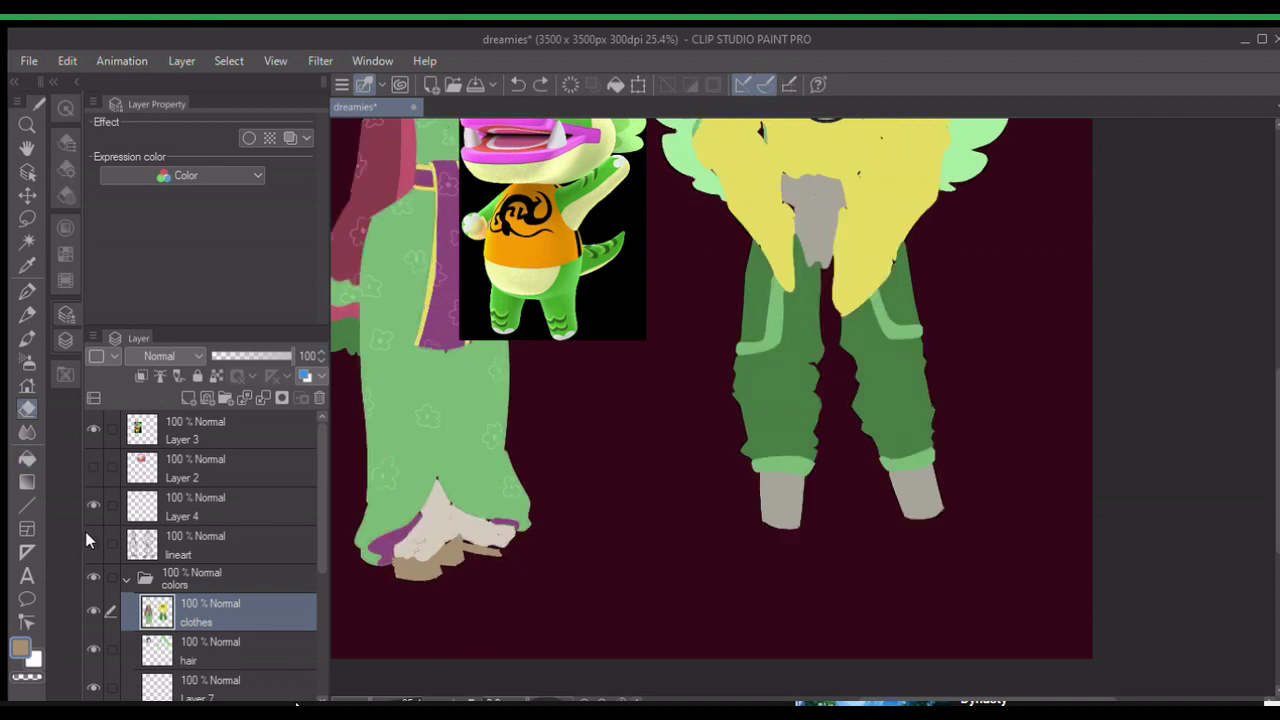
click(86, 540)
key(p)
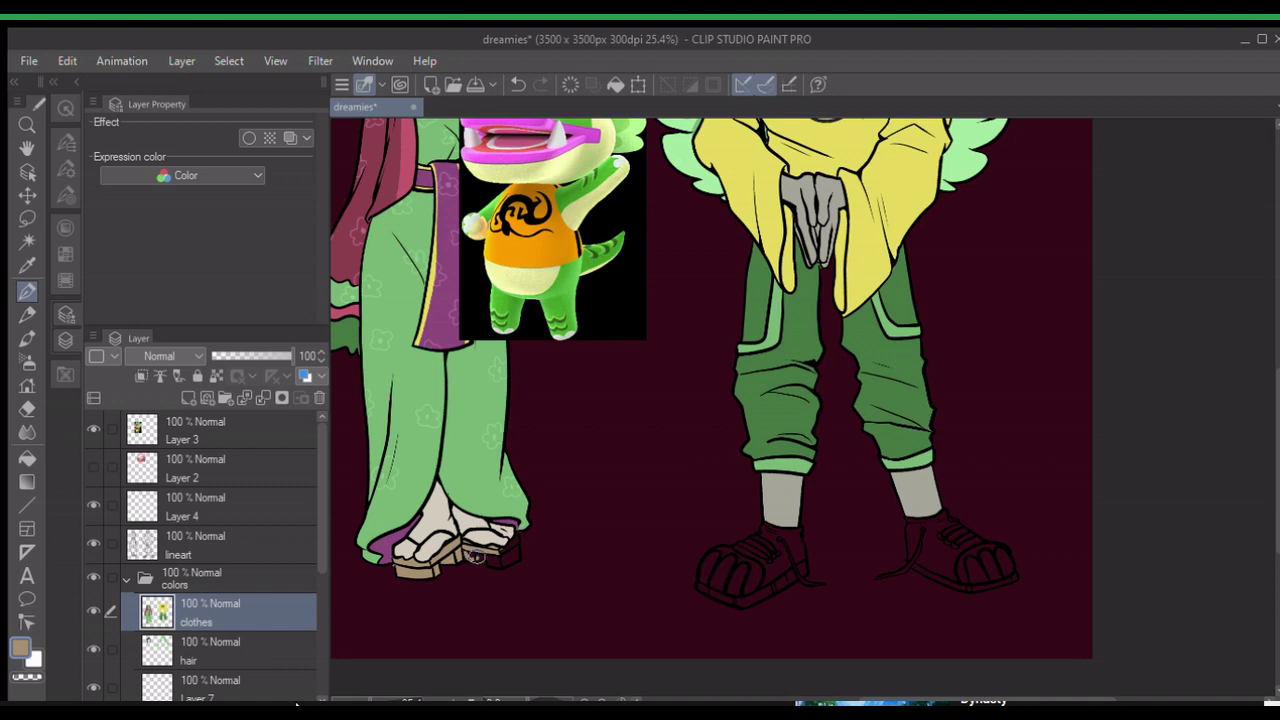
key(e)
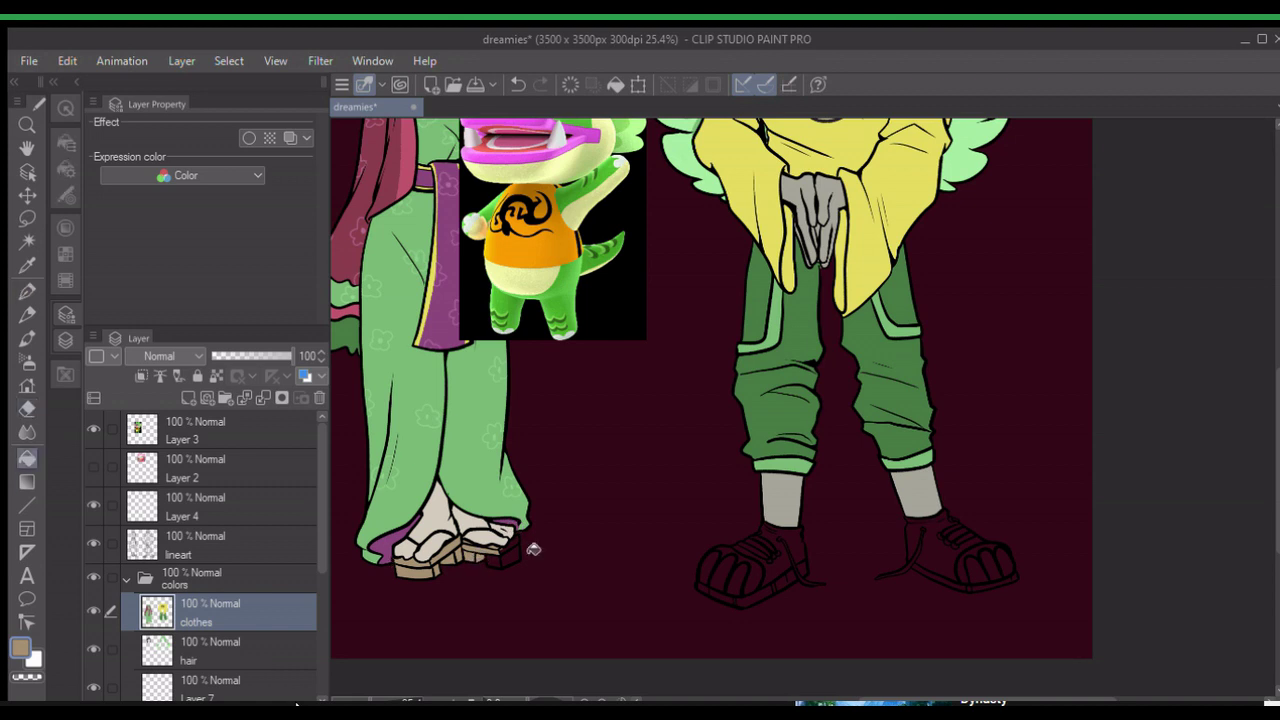
drag(551, 560, 535, 555)
Fill the toe caps and soles of both of the man's shoes with light grey
drag(740, 491, 569, 349)
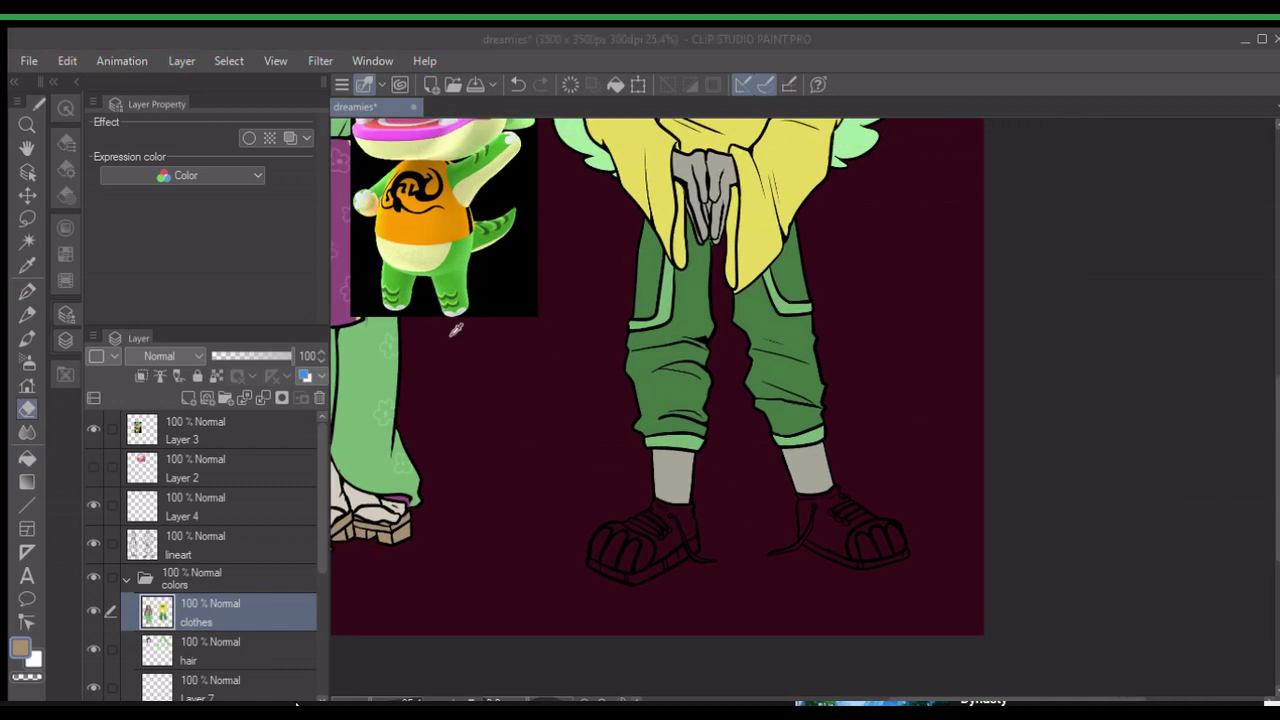
key(g)
click(620, 545)
drag(660, 540, 628, 514)
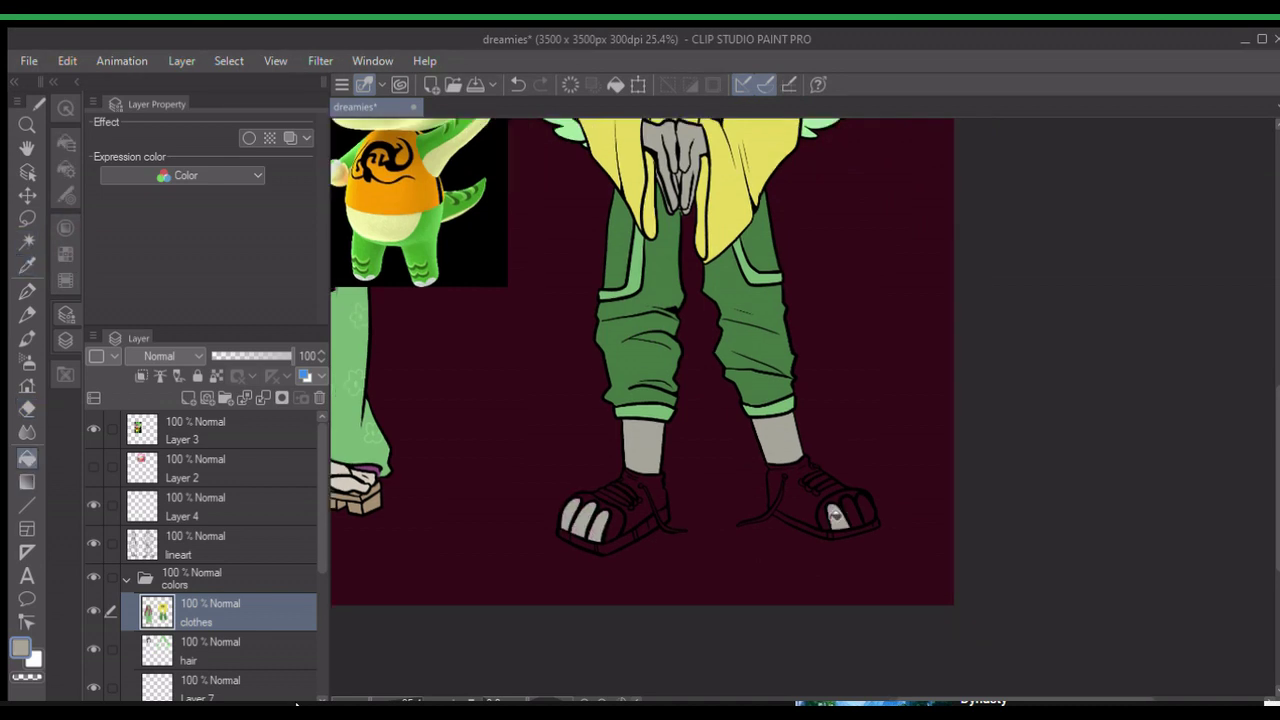
click(850, 511)
drag(440, 386, 546, 386)
drag(943, 496, 893, 472)
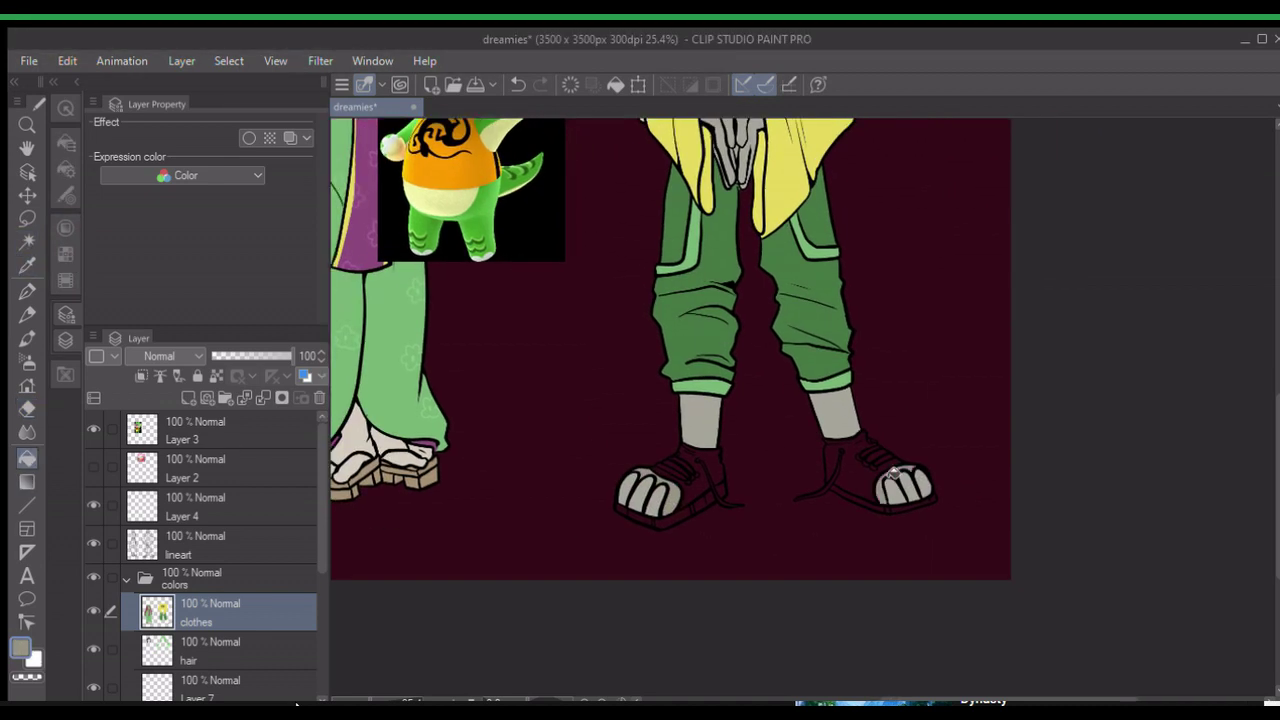
click(878, 508)
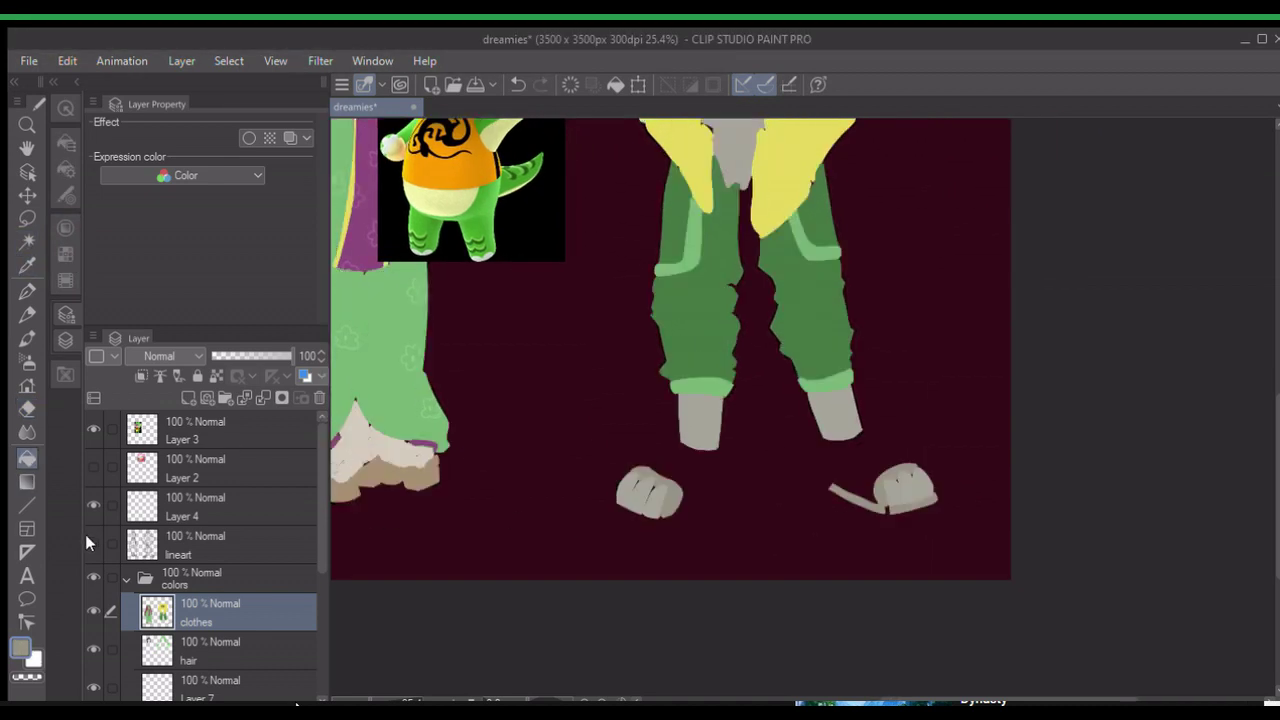
click(685, 513)
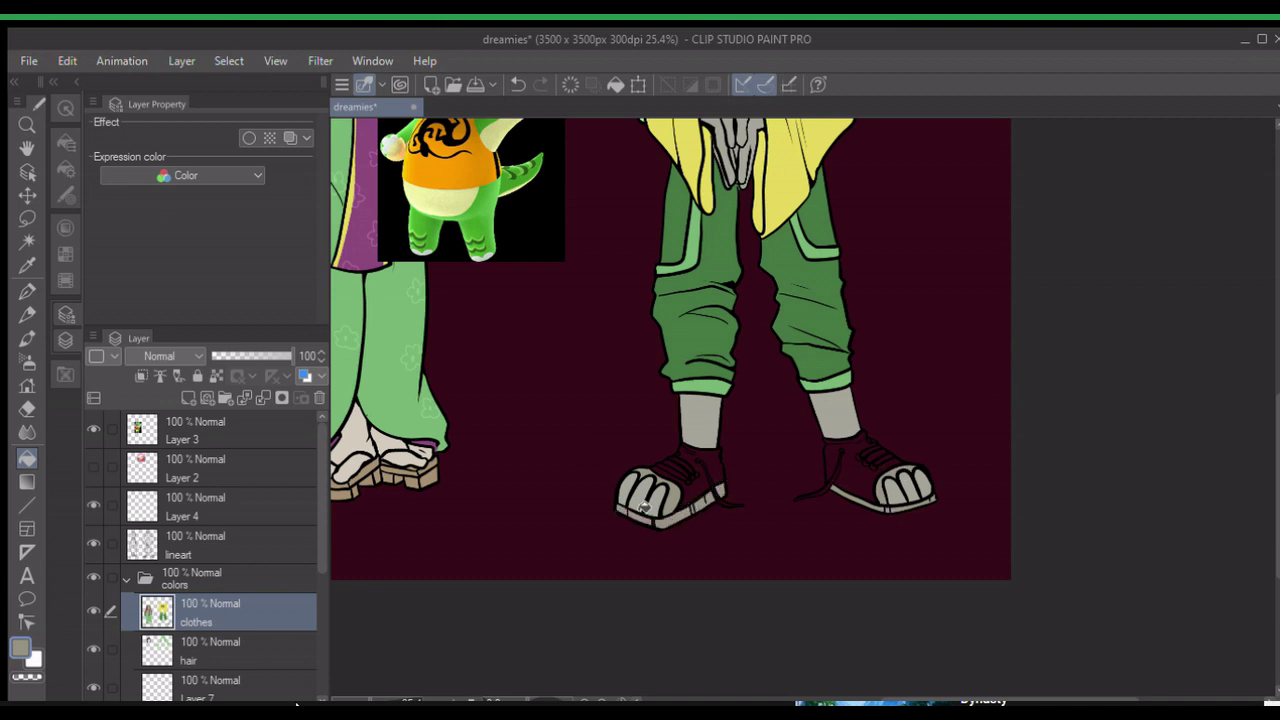
Sample the trousers' mid green and fill the uppers of both of the man's shoes with it
key(p)
click(27, 265)
drag(830, 342, 766, 449)
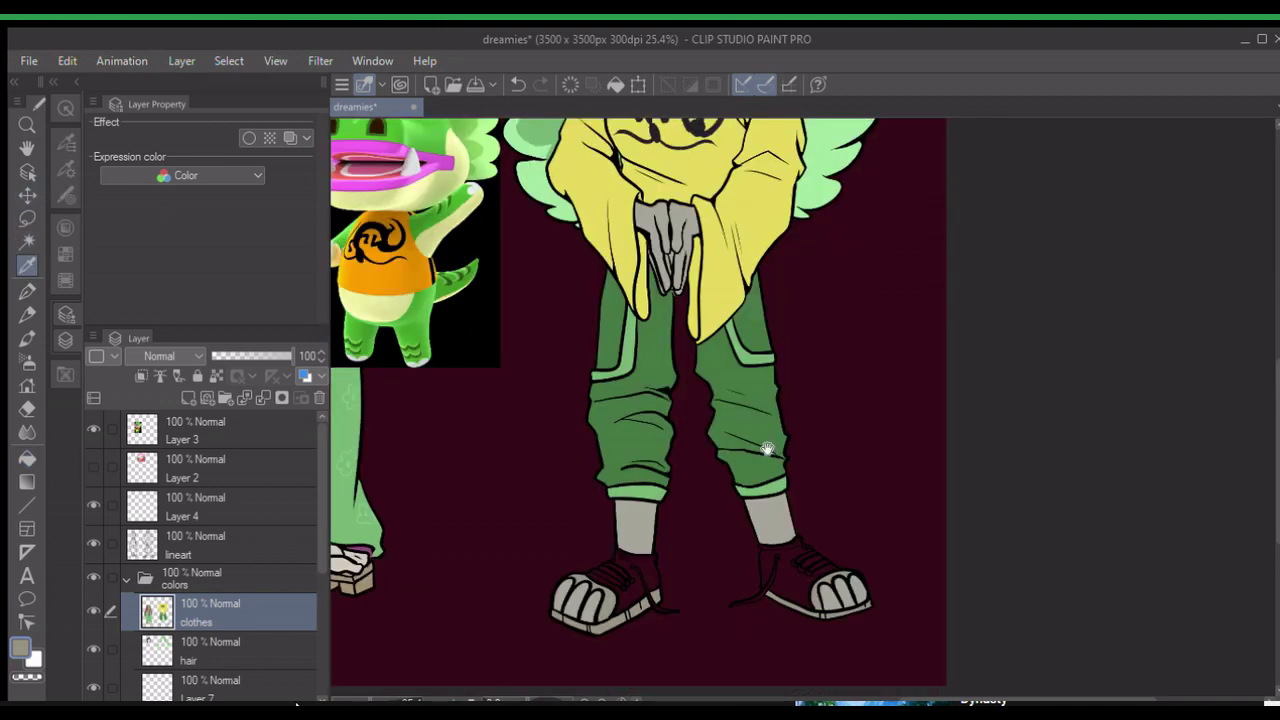
click(767, 449)
key(g)
click(785, 565)
click(641, 570)
Sample the grey from the man's ankle and paint the lace eyelets on both shoes with it
scroll(740, 560, up, 2)
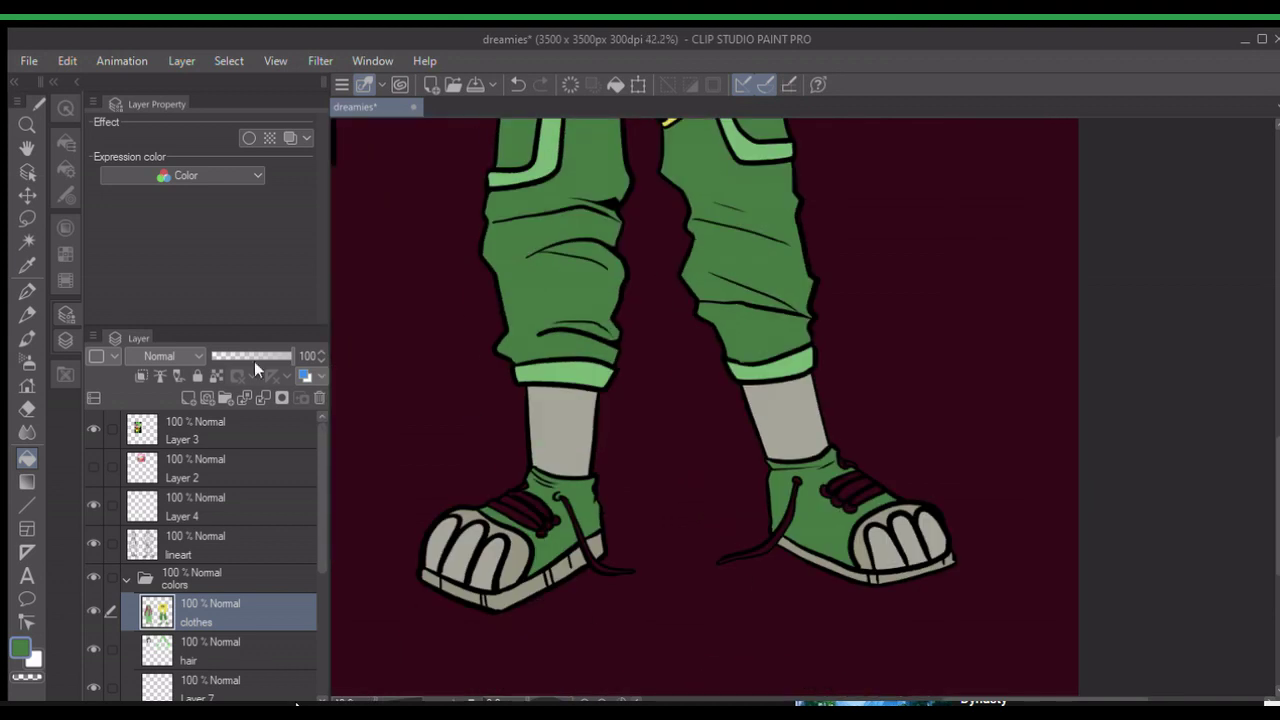
key(i)
click(565, 440)
key(p)
drag(567, 509, 601, 485)
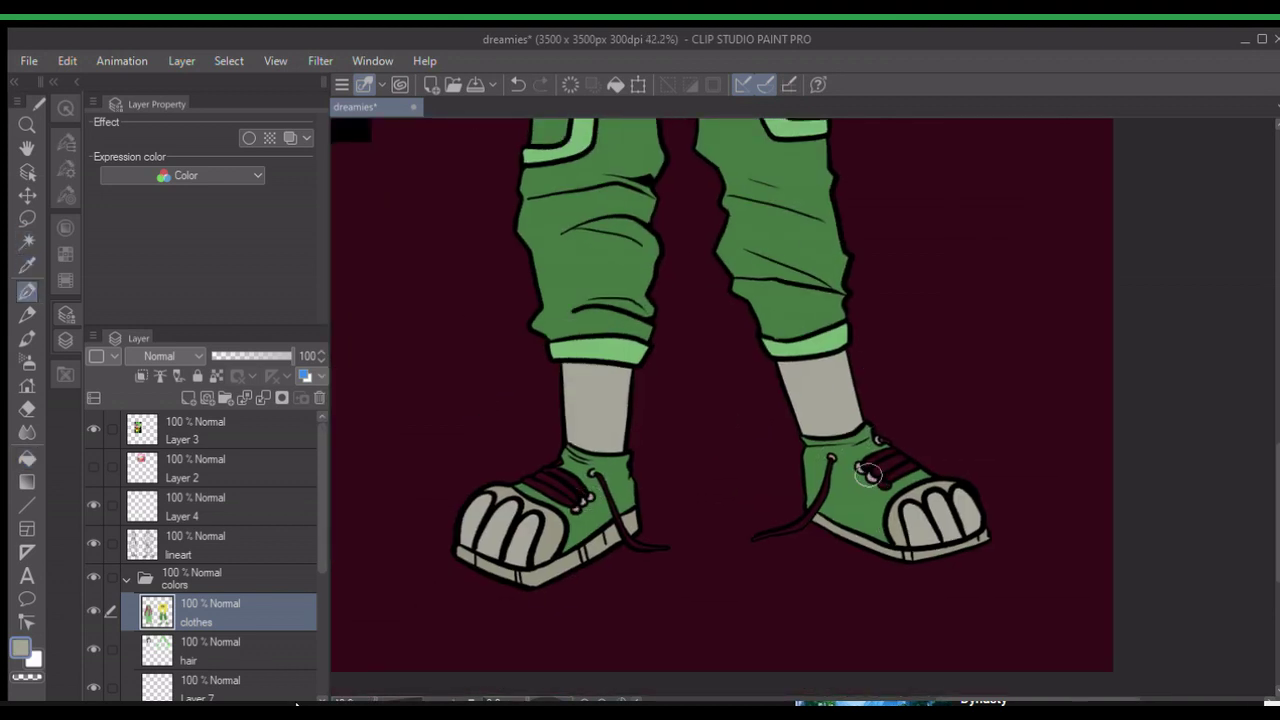
drag(823, 345, 840, 350)
Add a new layer named mouths above the clothes layer and colour the man's open mouth dark red
scroll(672, 296, down, 4)
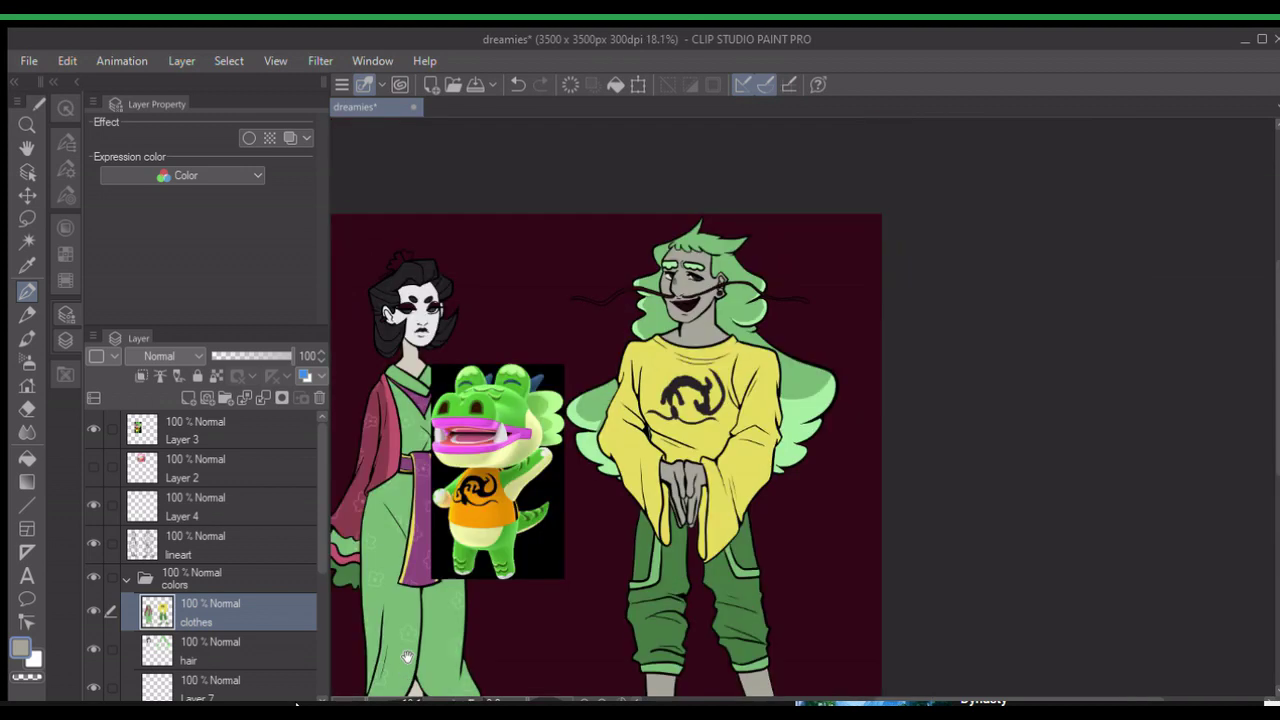
click(188, 397)
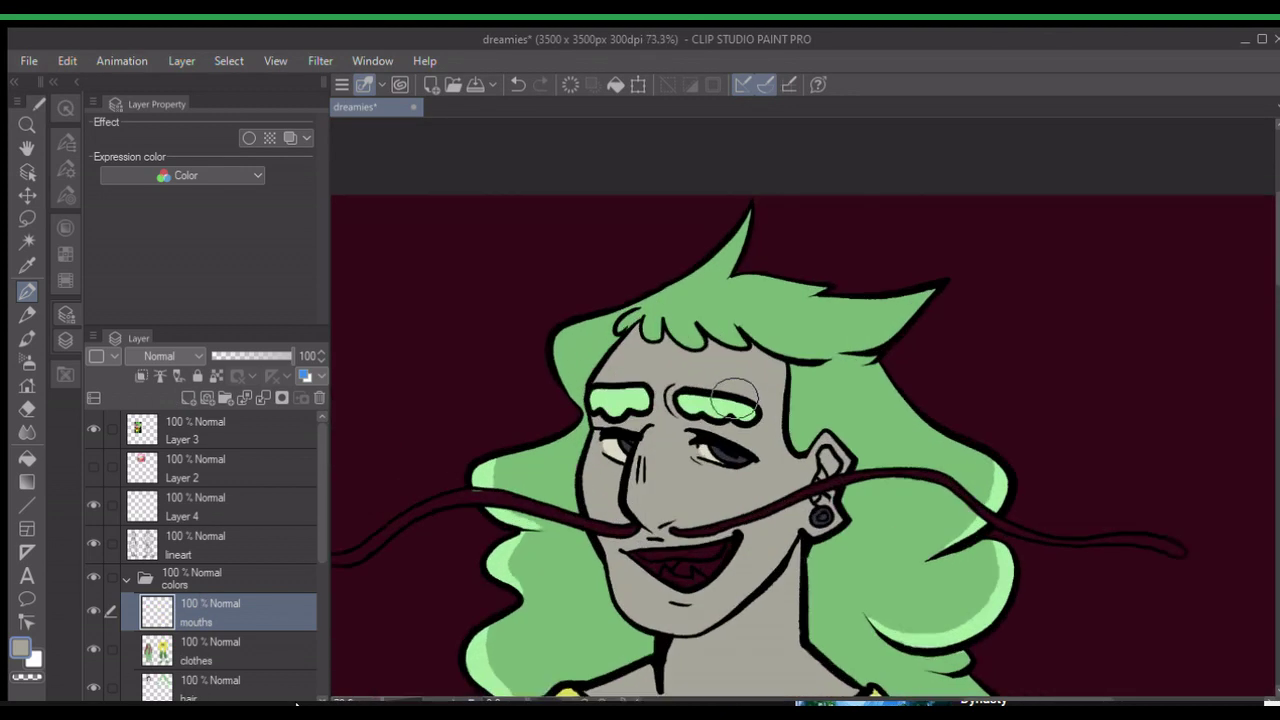
click(27, 622)
click(27, 458)
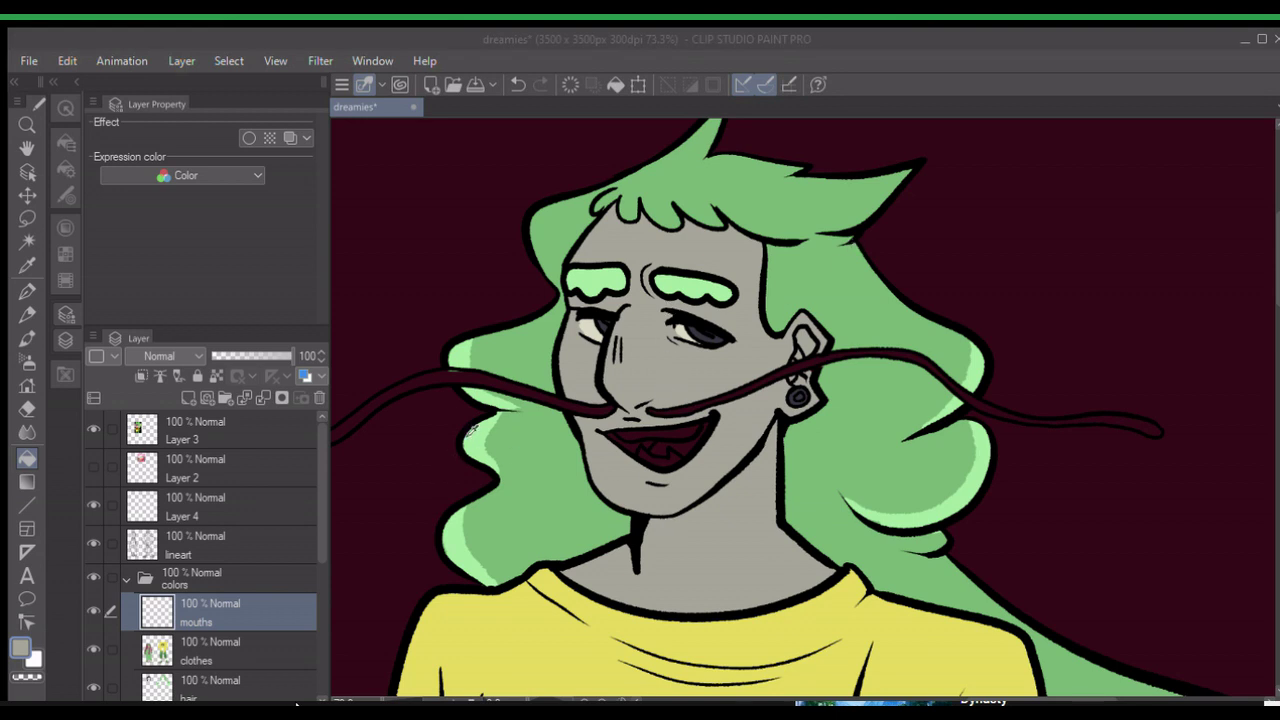
alt+click(740, 388)
key(p)
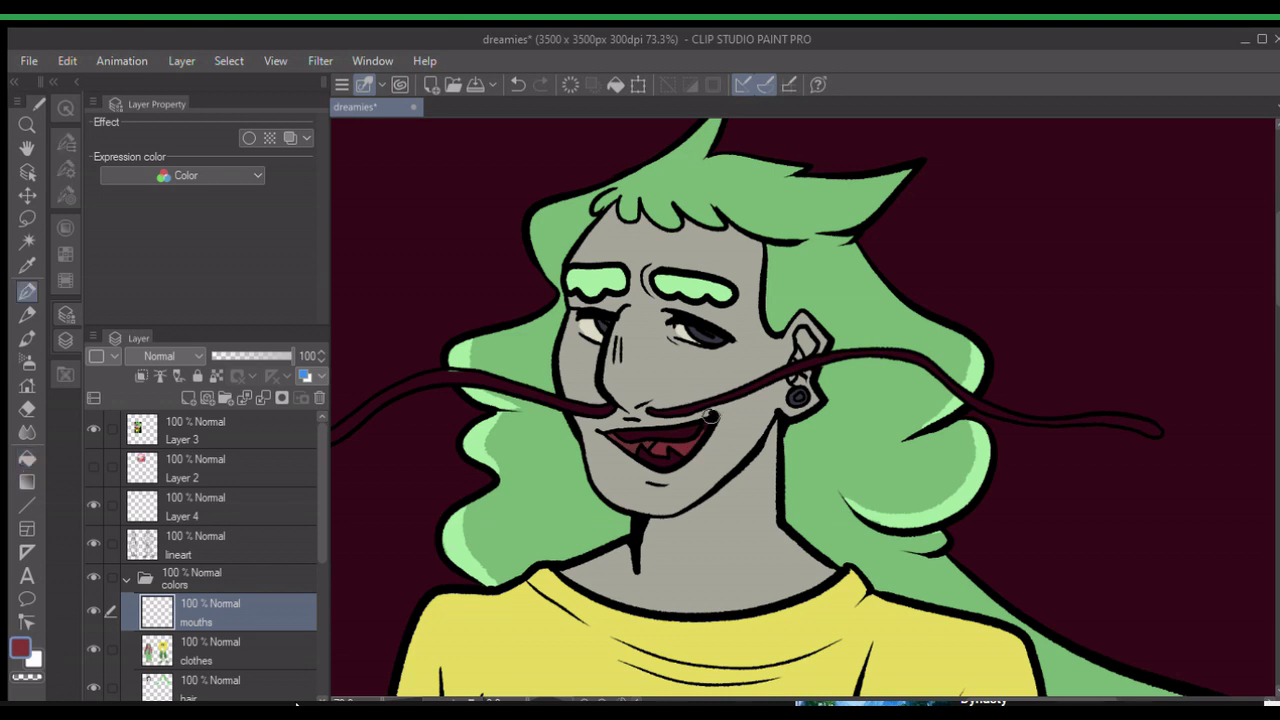
Fill the man's upper teeth with cream and colour the lower area inside his mouth
click(18, 648)
key(g)
click(662, 434)
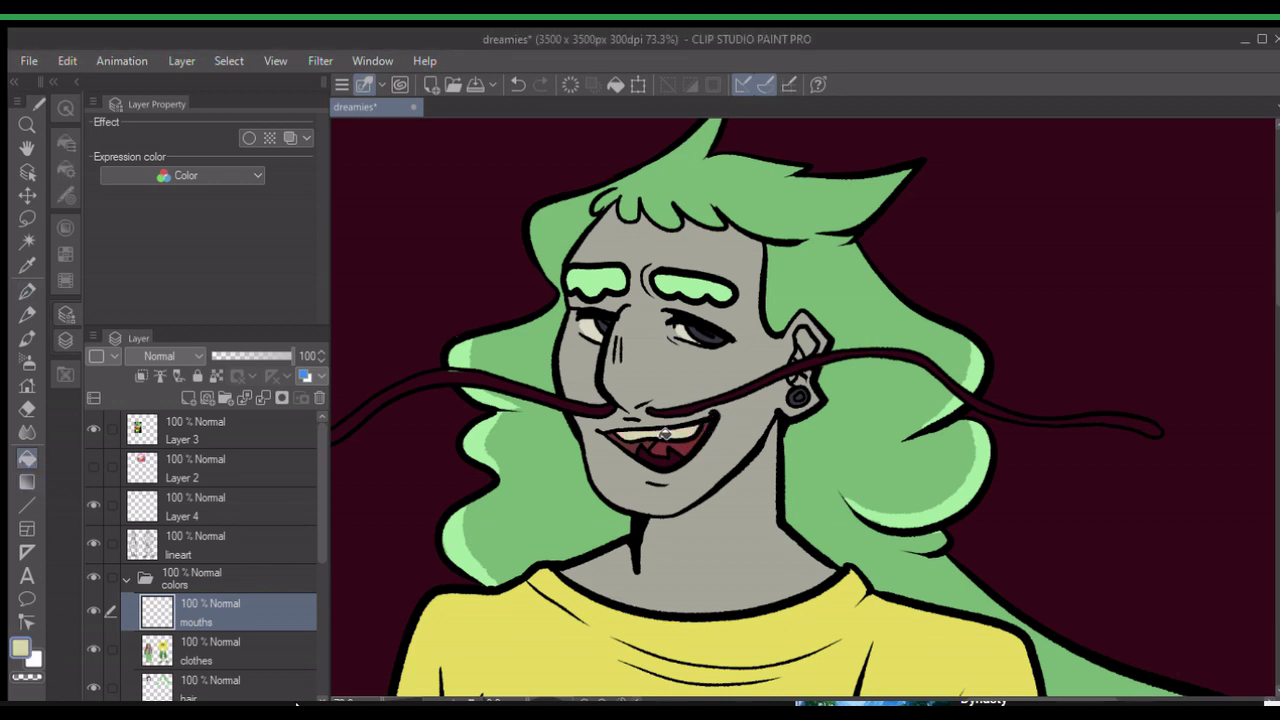
click(660, 458)
Paint the woman's lips bright red on the mouths layer
drag(755, 313, 1150, 300)
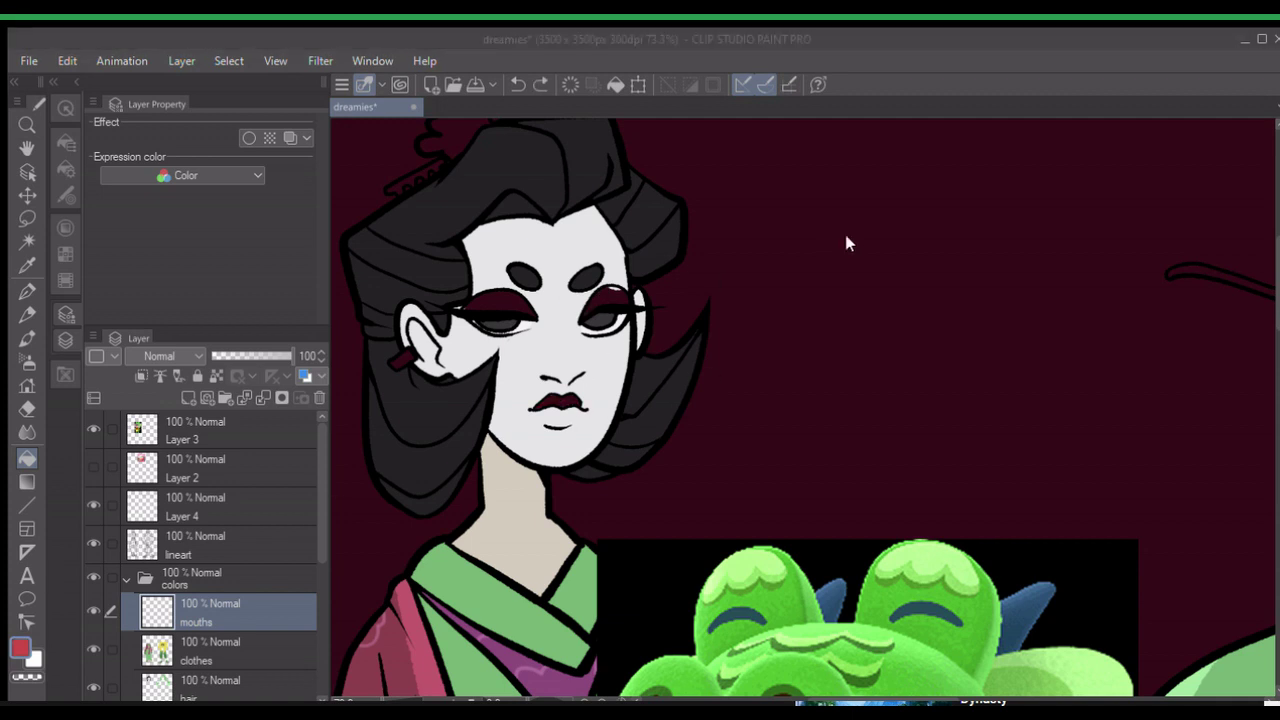
mouse_move(763, 280)
mouse_down()
mouse_move(758, 251)
mouse_move(662, 184)
mouse_up()
key(p)
drag(444, 310, 476, 306)
key(ctrl+z)
key(ctrl+z)
drag(737, 193, 729, 223)
Add a new layer named acc above the mouths layer for the accessories
click(188, 397)
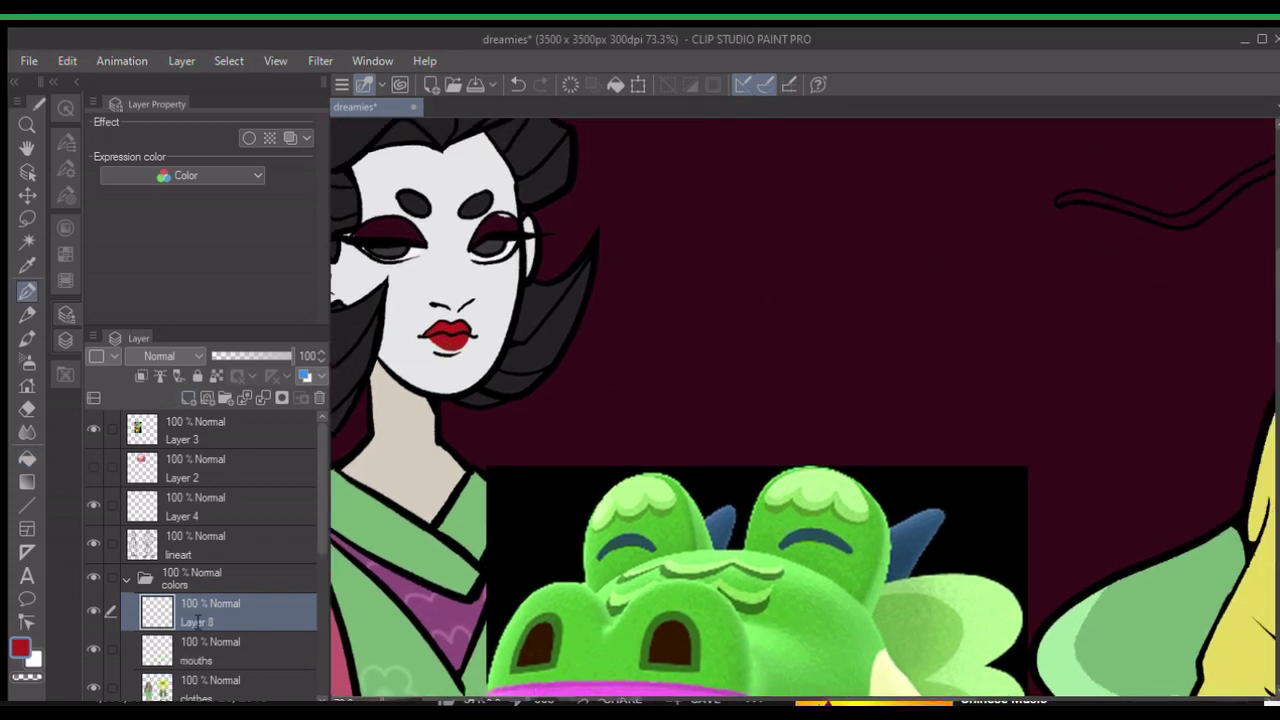
text(acc)
key(Return)
key(ctrl+minus)
key(ctrl+minus)
key(ctrl+minus)
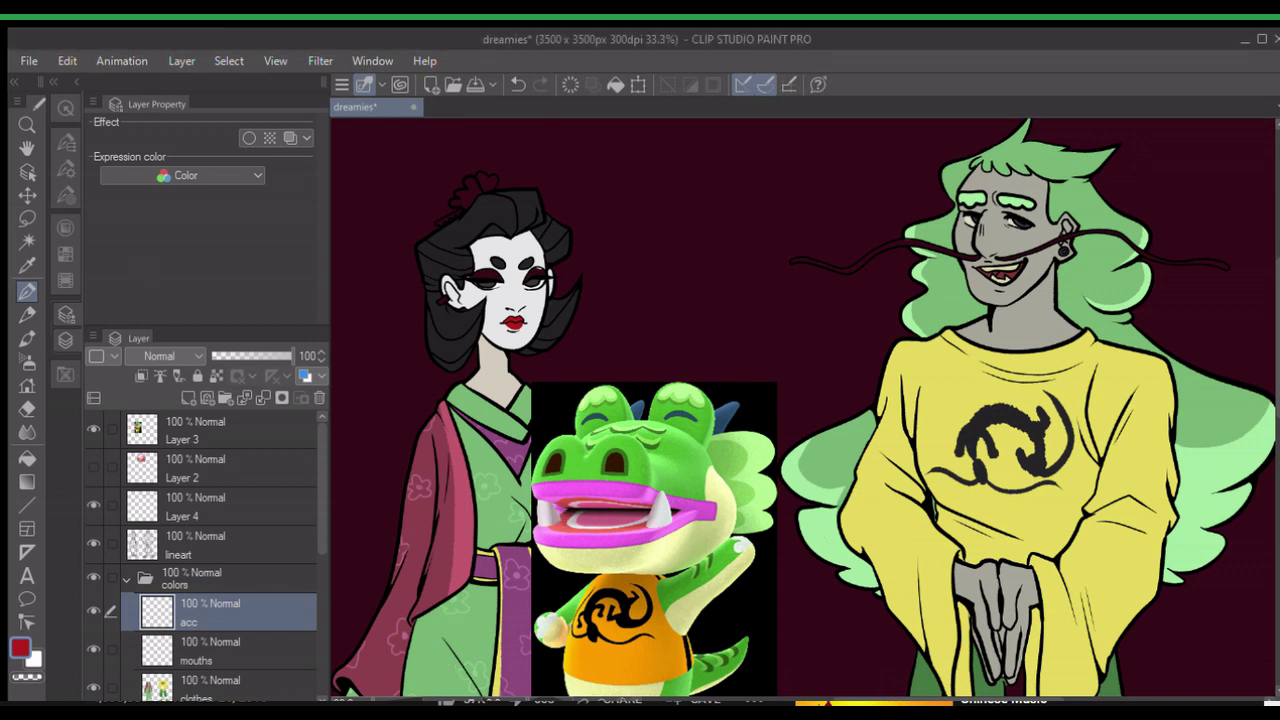
scroll(584, 158, up, 3)
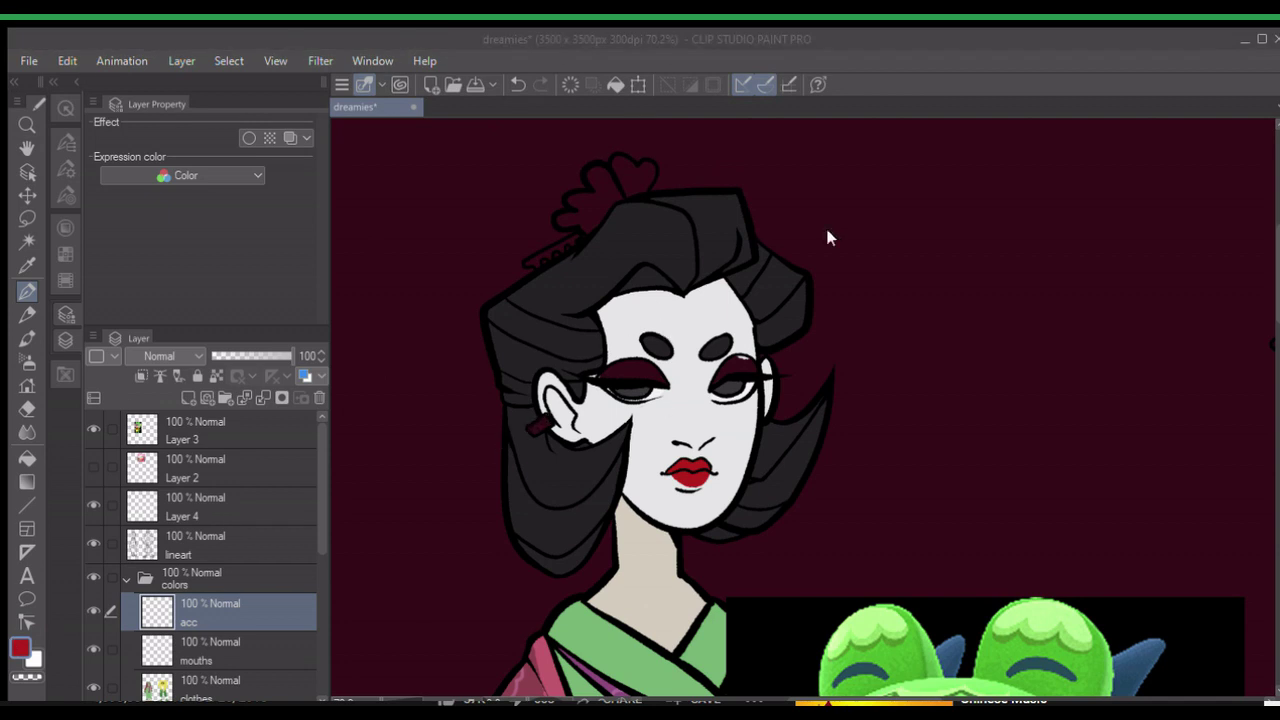
Fill both of the woman's upper eyelids with purple on the acc layer
key(g)
click(628, 372)
click(736, 364)
key(p)
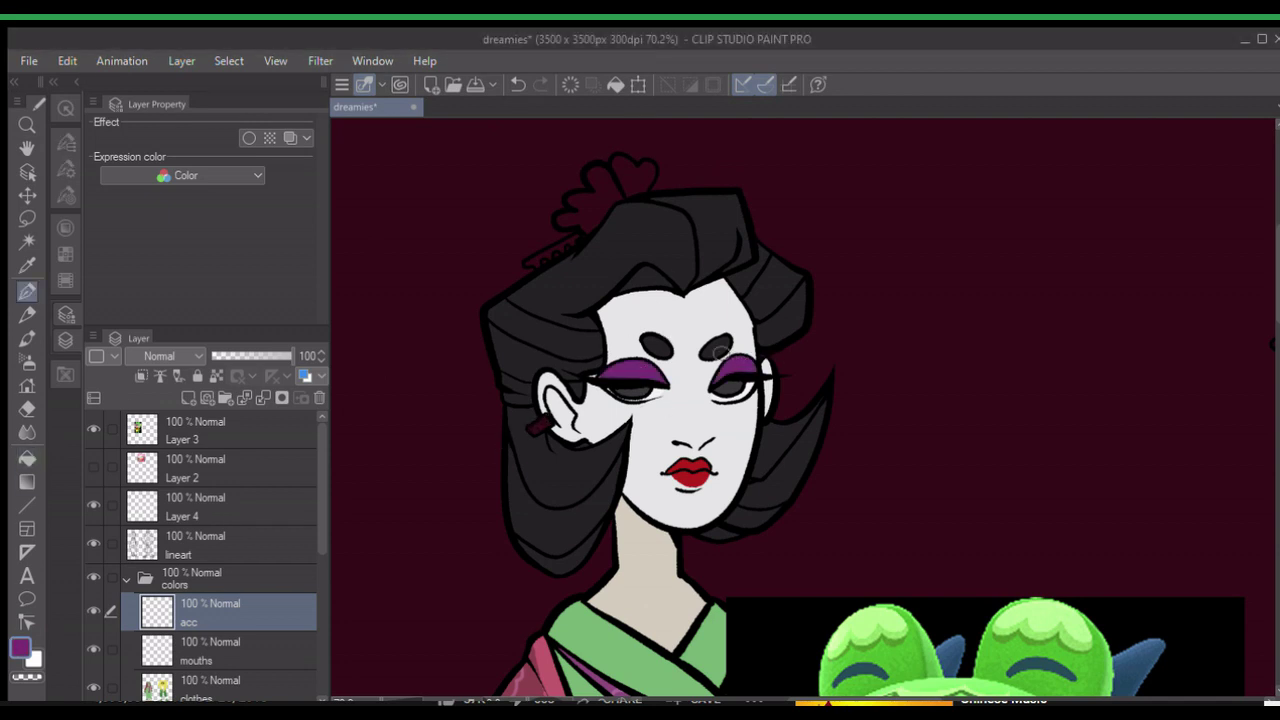
Fill the man's long whiskers with pale green on the acc layer
drag(769, 284, 330, 200)
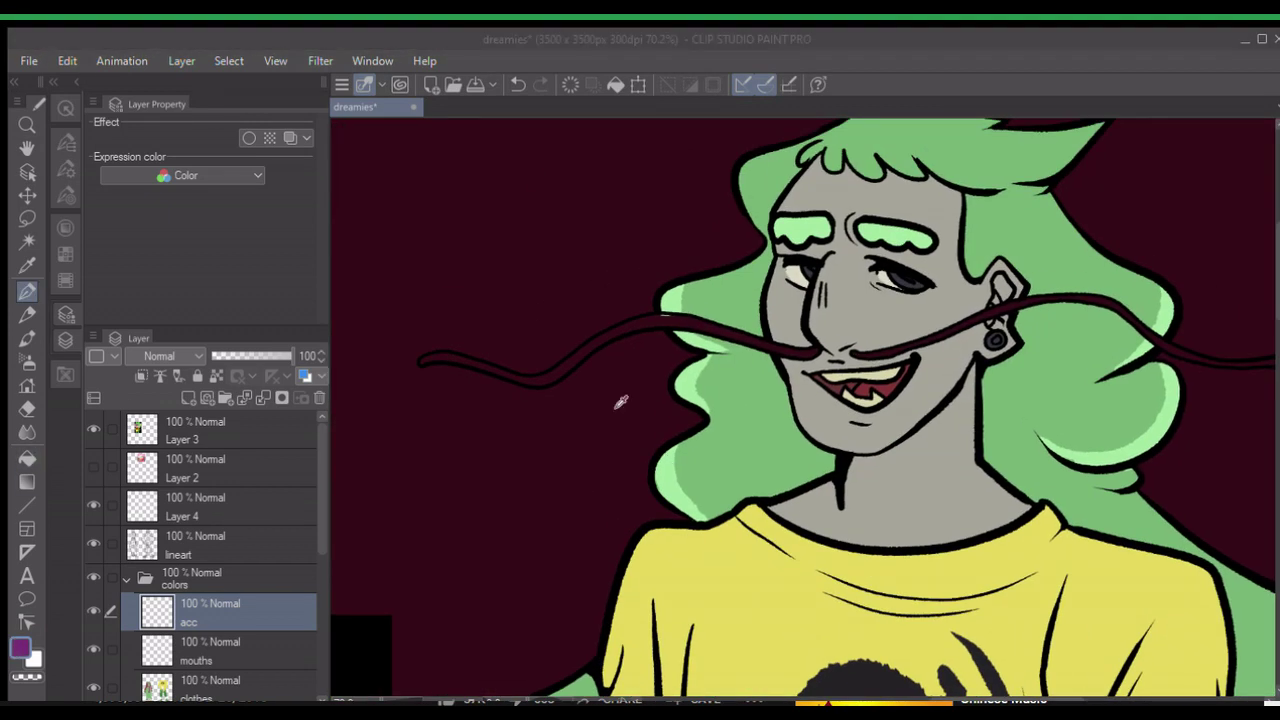
alt+click(768, 200)
key(g)
click(992, 313)
key(p)
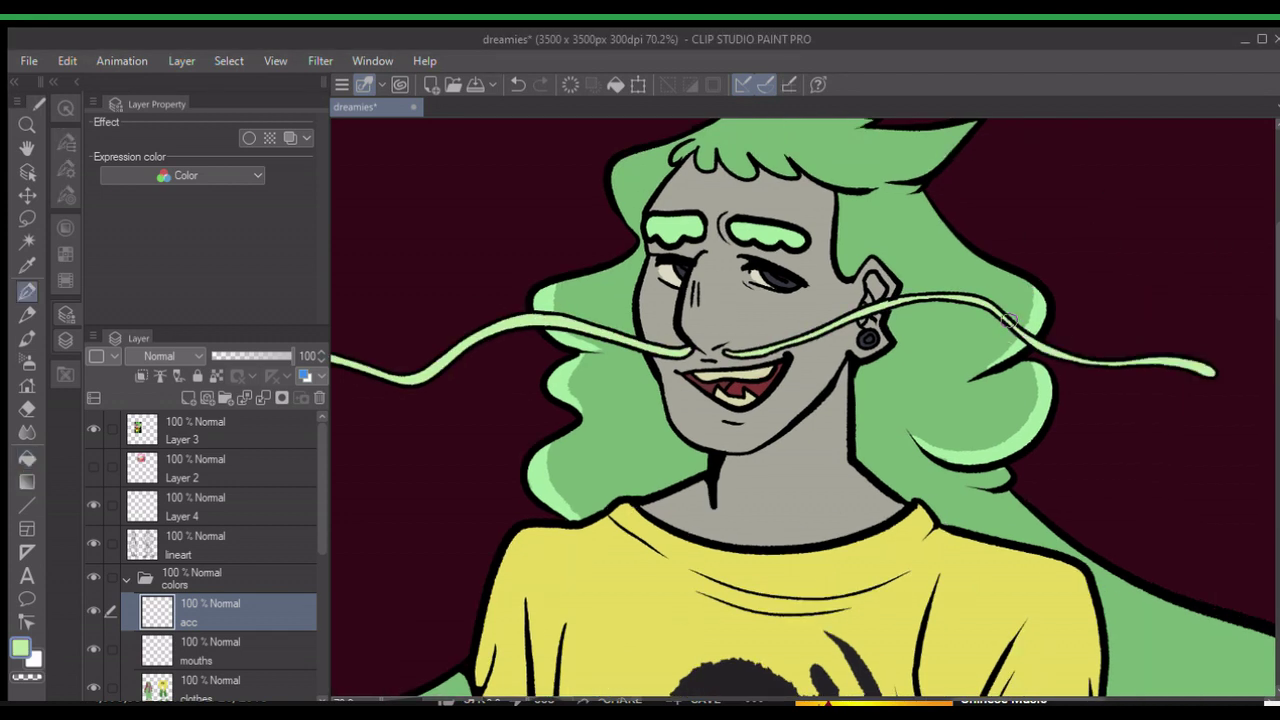
Fill the bar-shaped piercing in the woman's ear with grey
mouse_move(636, 290)
mouse_down()
mouse_move(866, 270)
mouse_move(917, 343)
mouse_move(946, 286)
mouse_up()
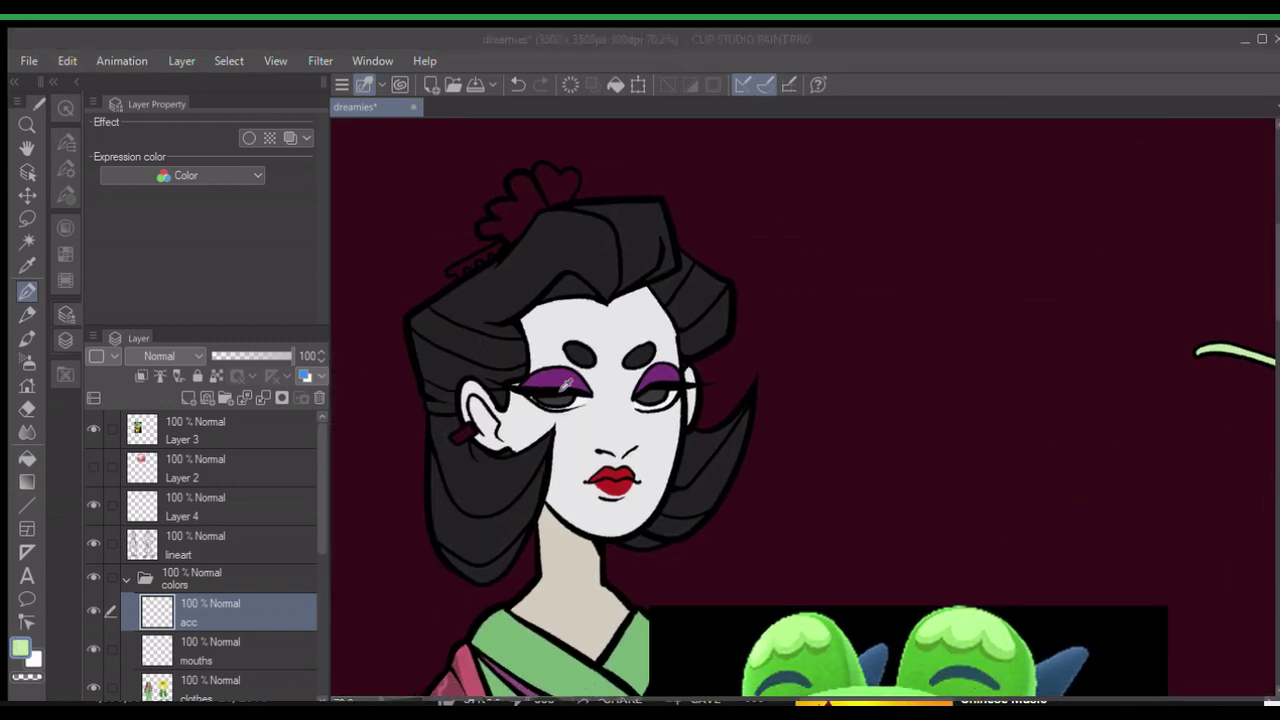
key(g)
key(g)
drag(456, 435, 452, 421)
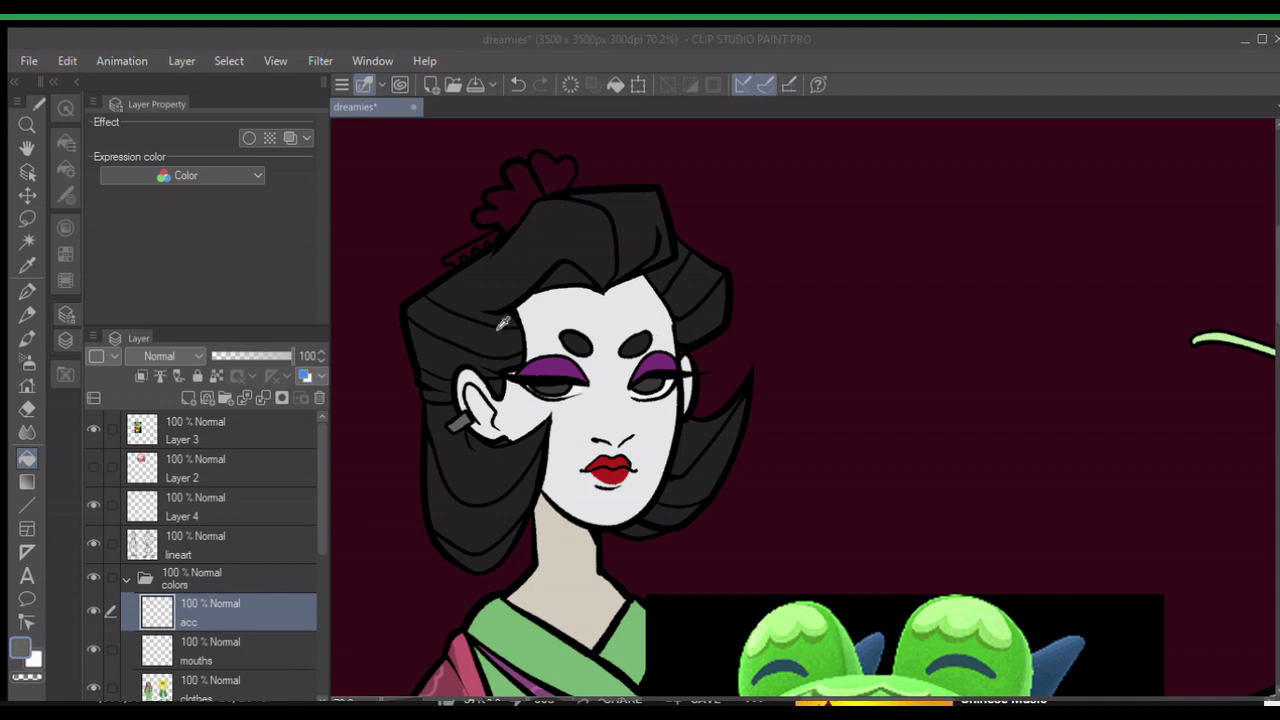
Mask the areas under the woman's eyes with the Selection pen, airbrush pink blush inside them, and clear the selection
click(27, 218)
click(140, 212)
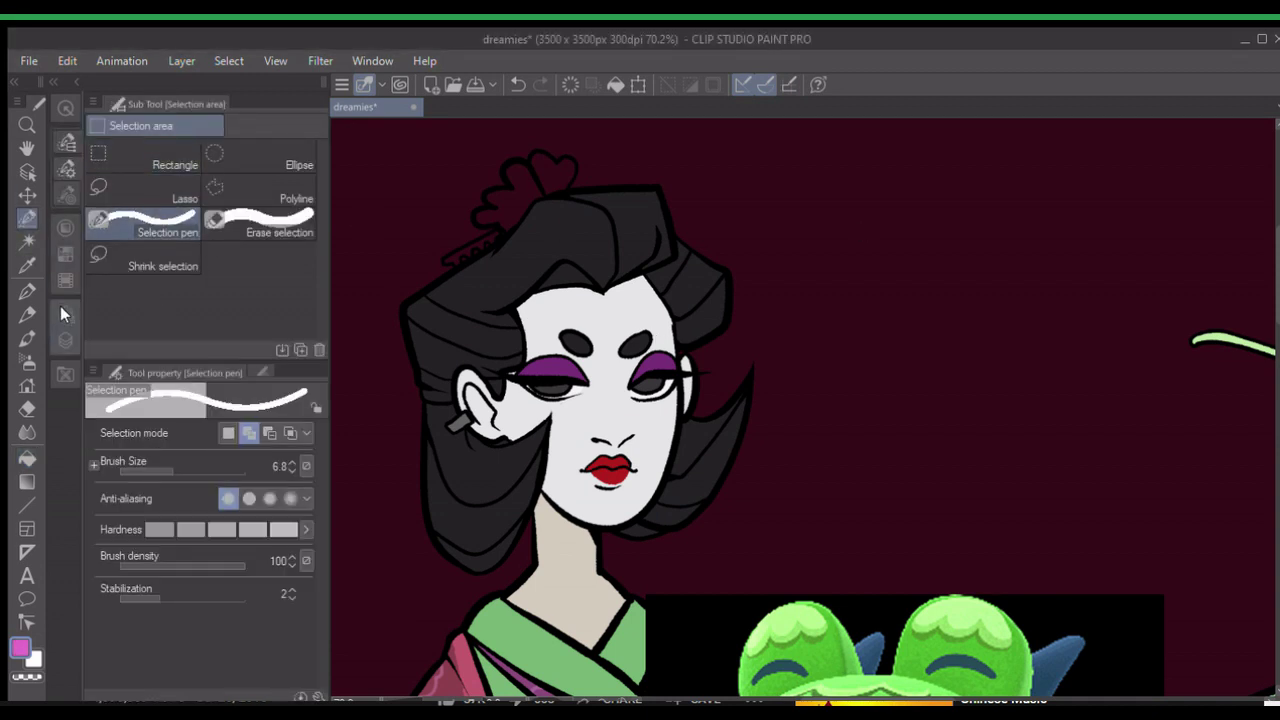
mouse_move(526, 392)
mouse_down()
mouse_move(545, 410)
mouse_move(520, 390)
mouse_up()
drag(638, 400, 672, 392)
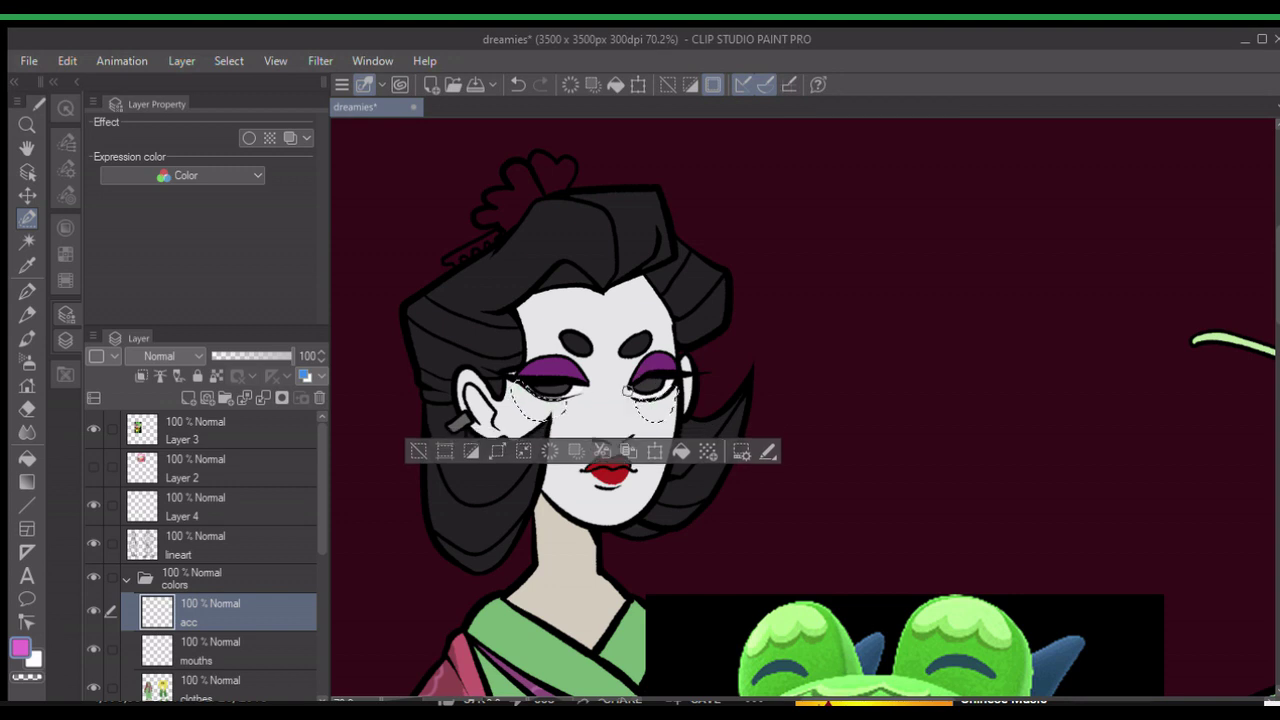
click(27, 360)
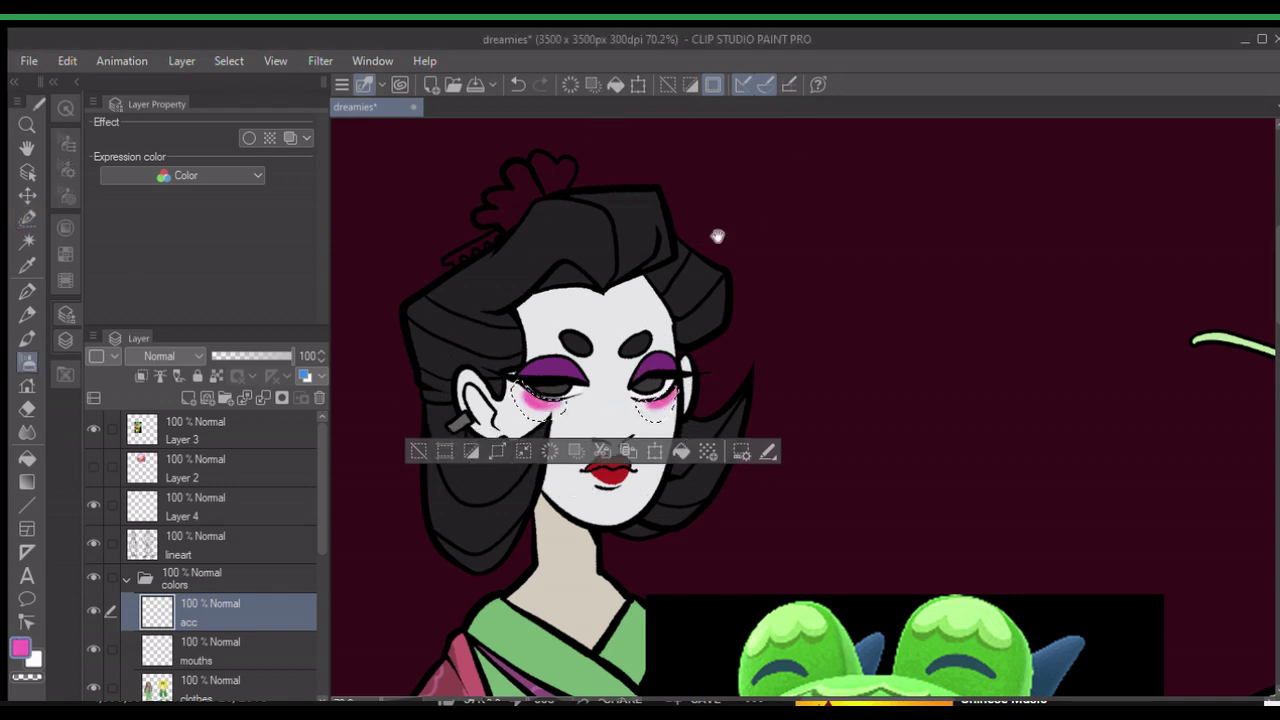
drag(717, 236, 597, 491)
click(27, 218)
click(66, 143)
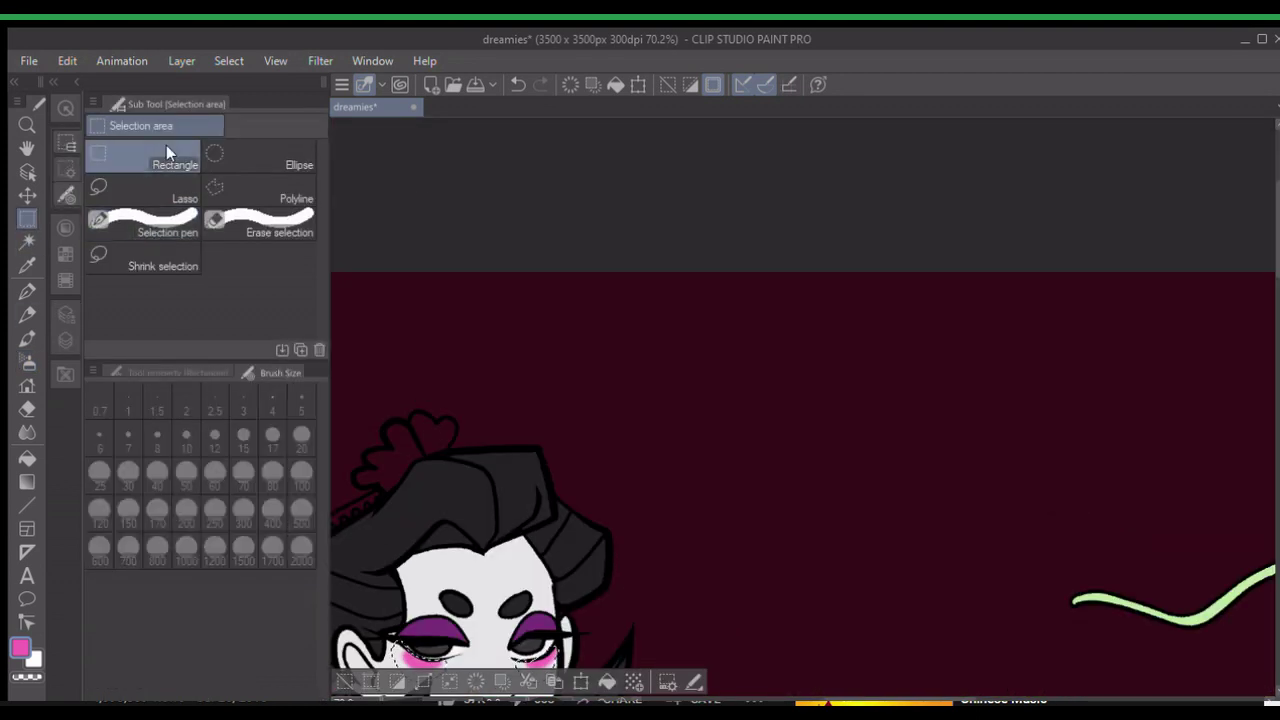
click(160, 190)
scroll(871, 223, down, 8)
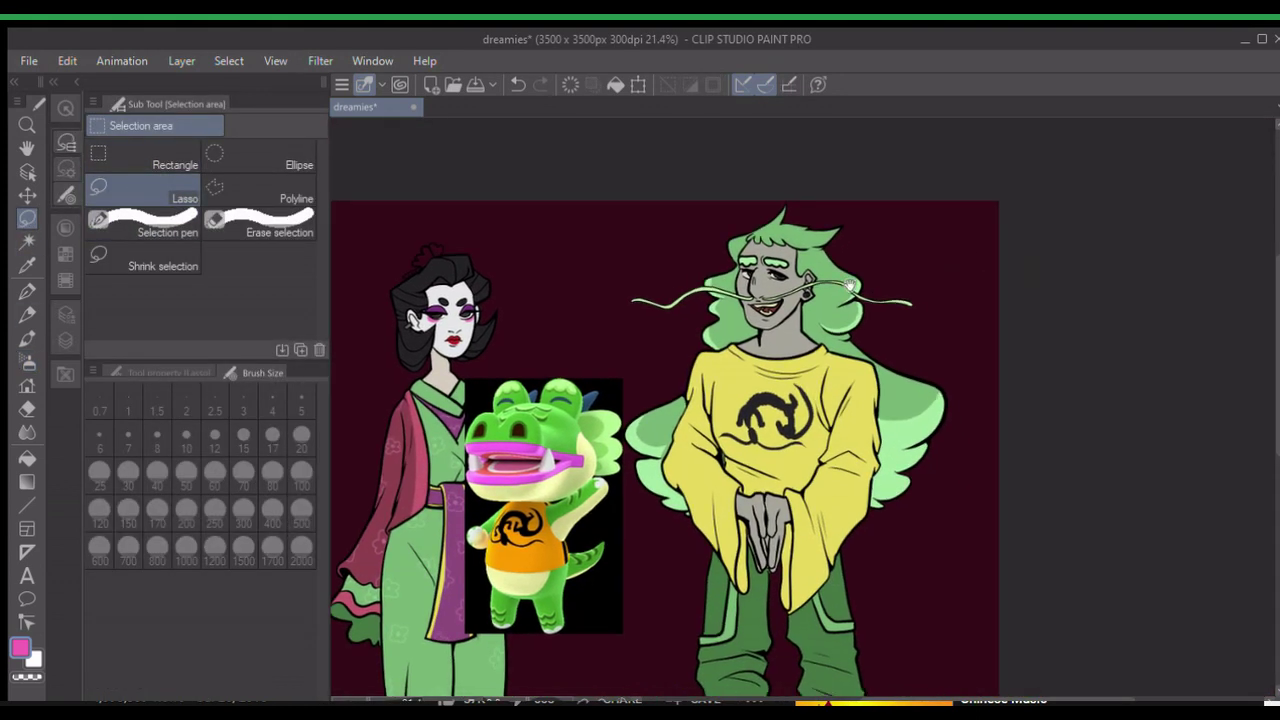
Paint the man's lips dark rose on the acc layer
click(65, 340)
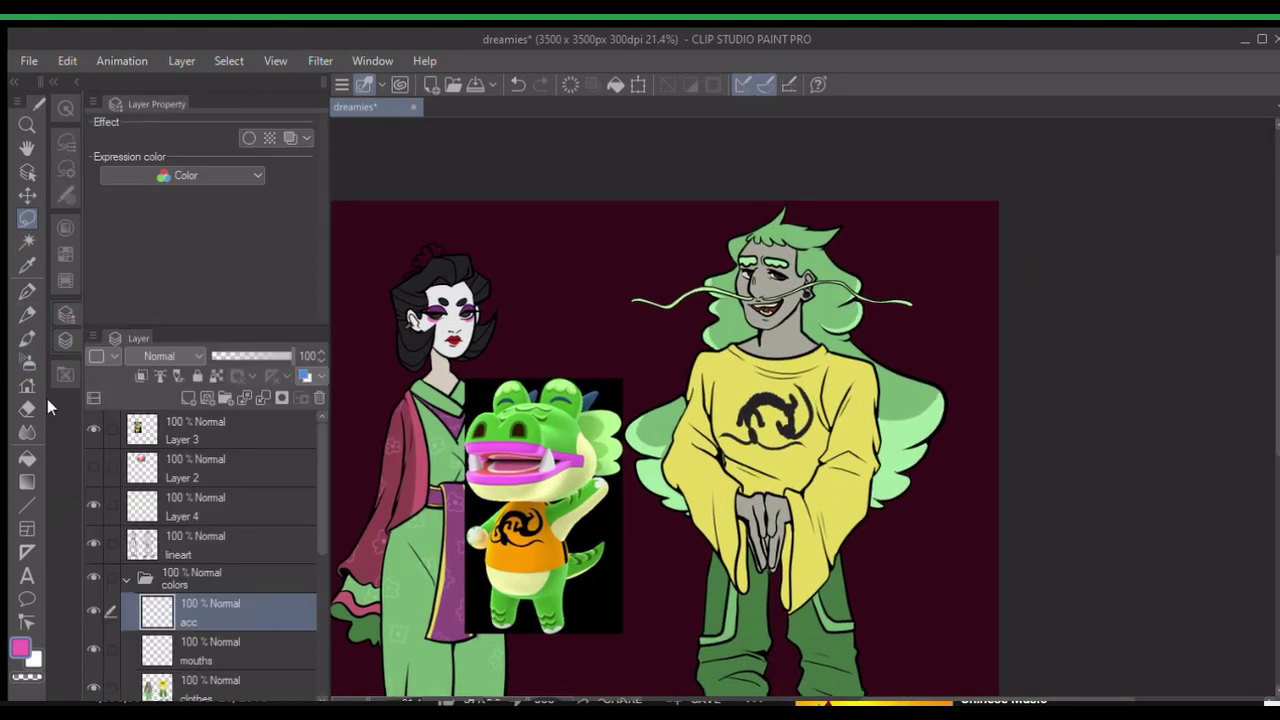
click(27, 265)
scroll(443, 470, down, 1)
click(27, 291)
scroll(507, 457, up, 4)
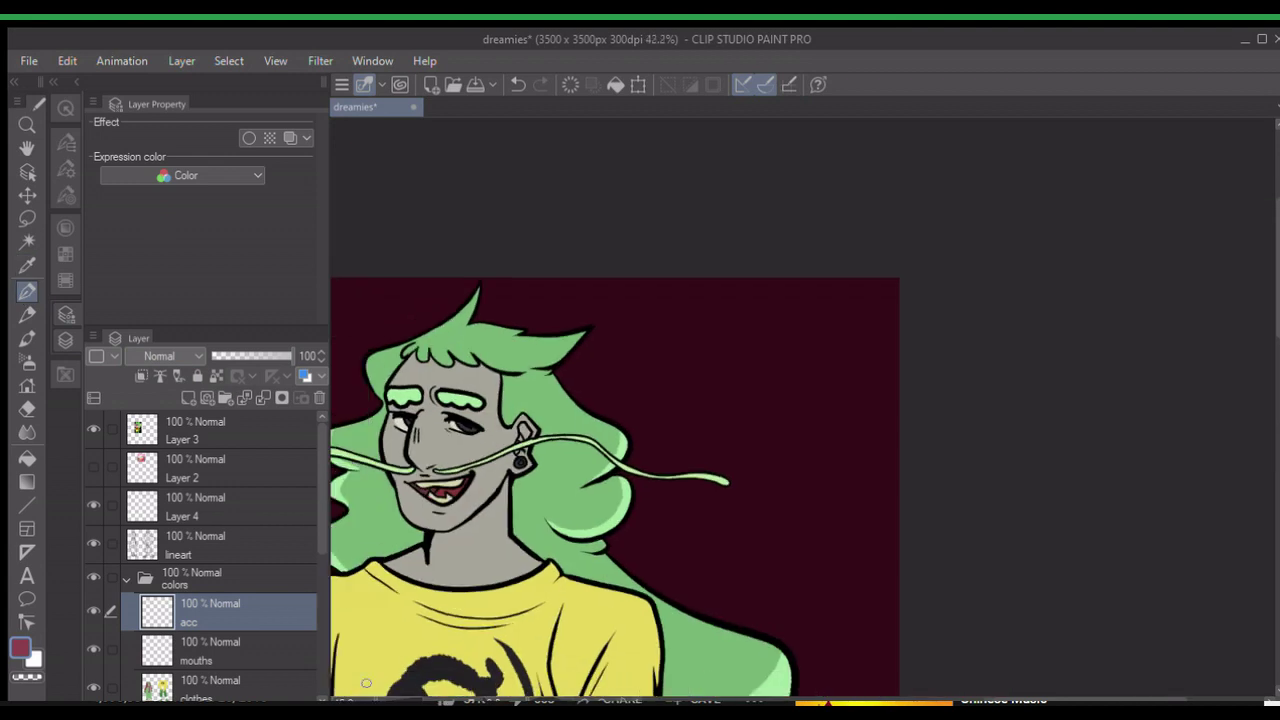
drag(515, 476, 543, 417)
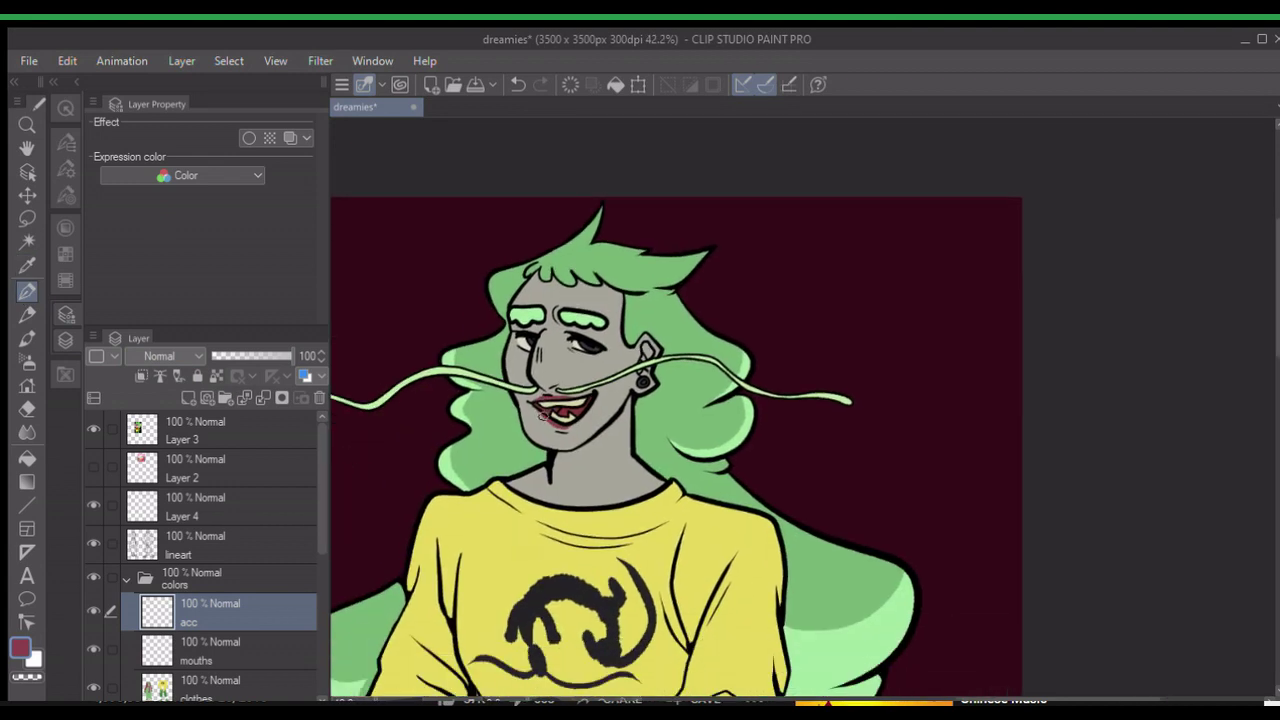
Fill the laces on both of the man's shoes with pale green
scroll(821, 200, down, 5)
drag(920, 254, 842, 77)
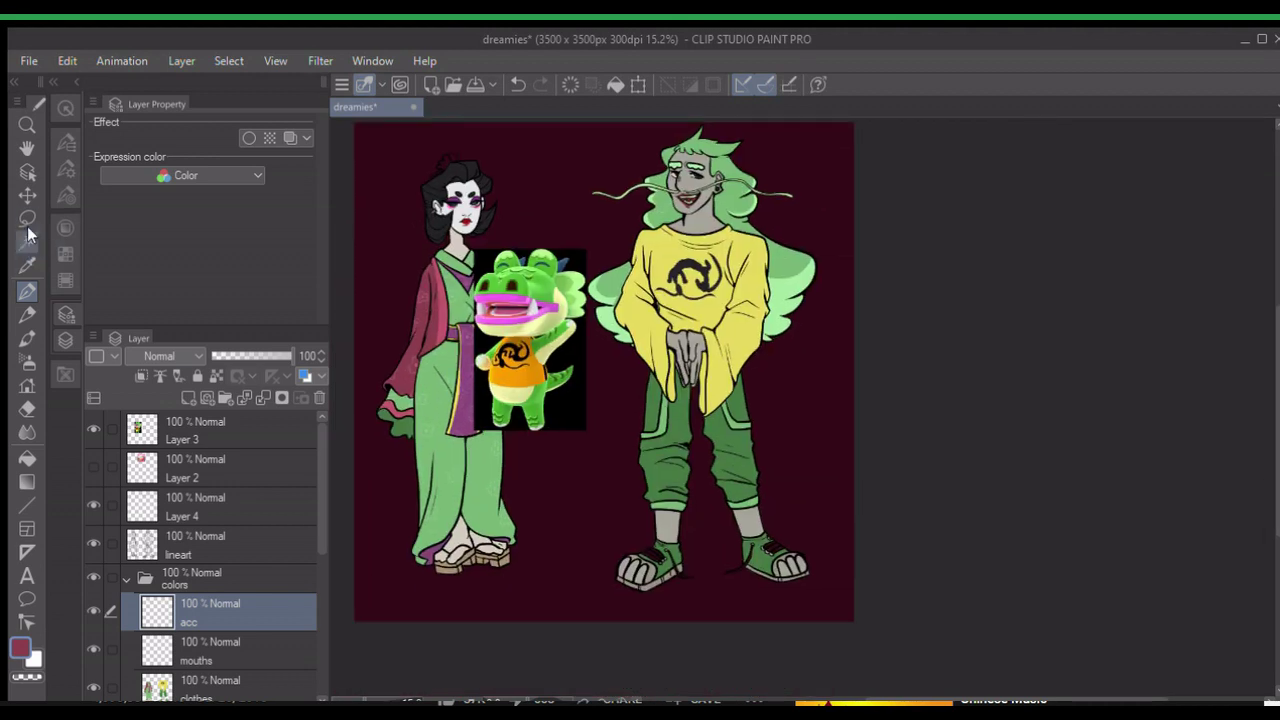
click(27, 265)
scroll(626, 434, up, 4)
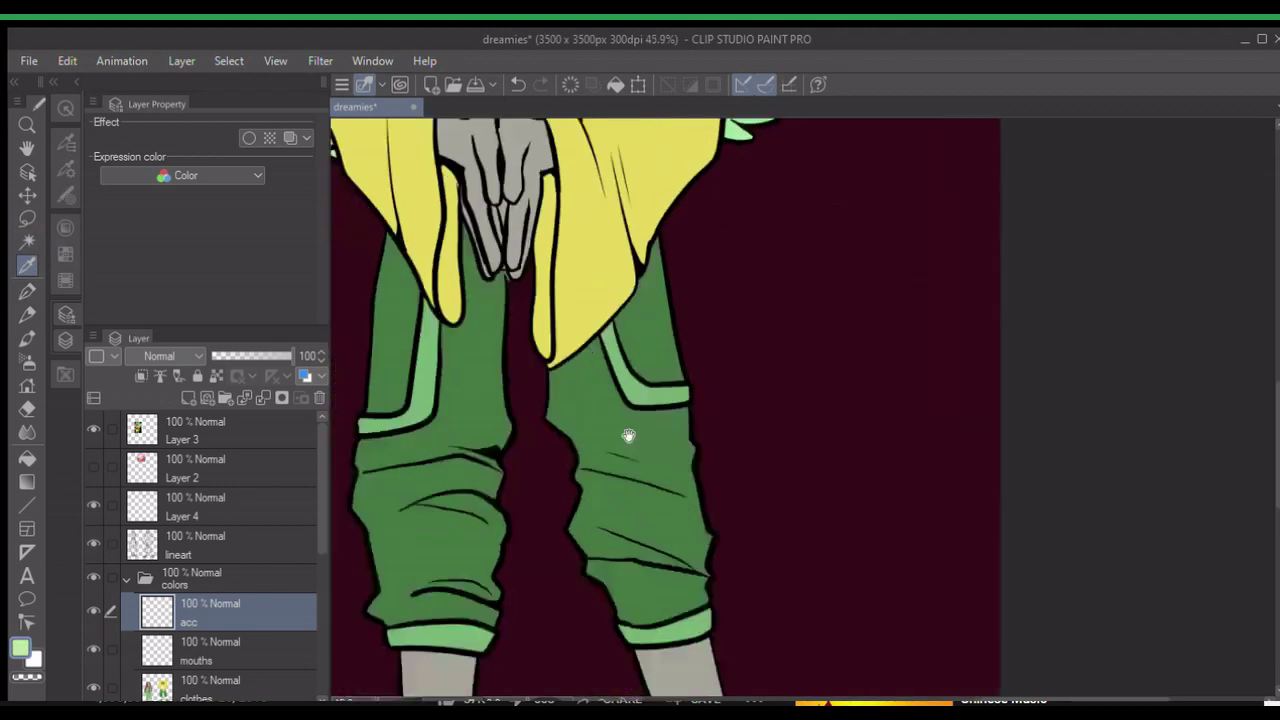
scroll(548, 587, down, 1)
drag(531, 588, 487, 539)
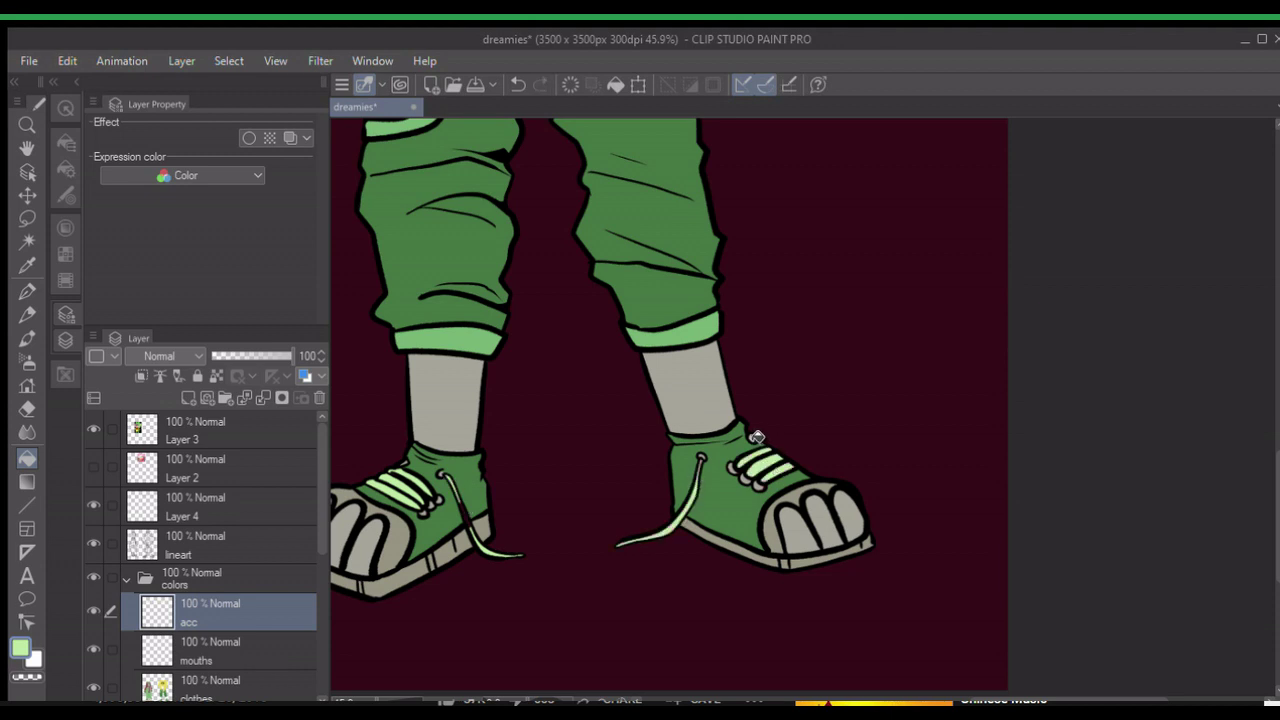
Hide the crocodile reference picture on Layer 3 and save the drawing
key(p)
scroll(666, 263, down, 5)
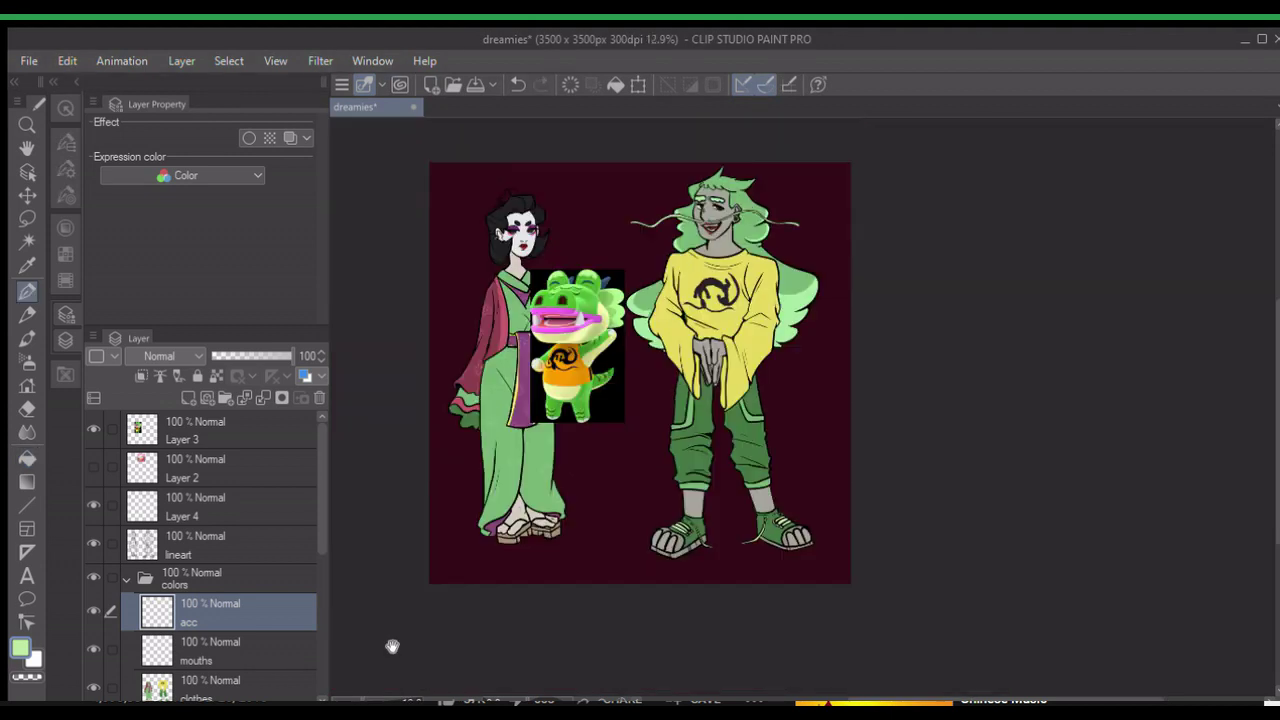
click(93, 428)
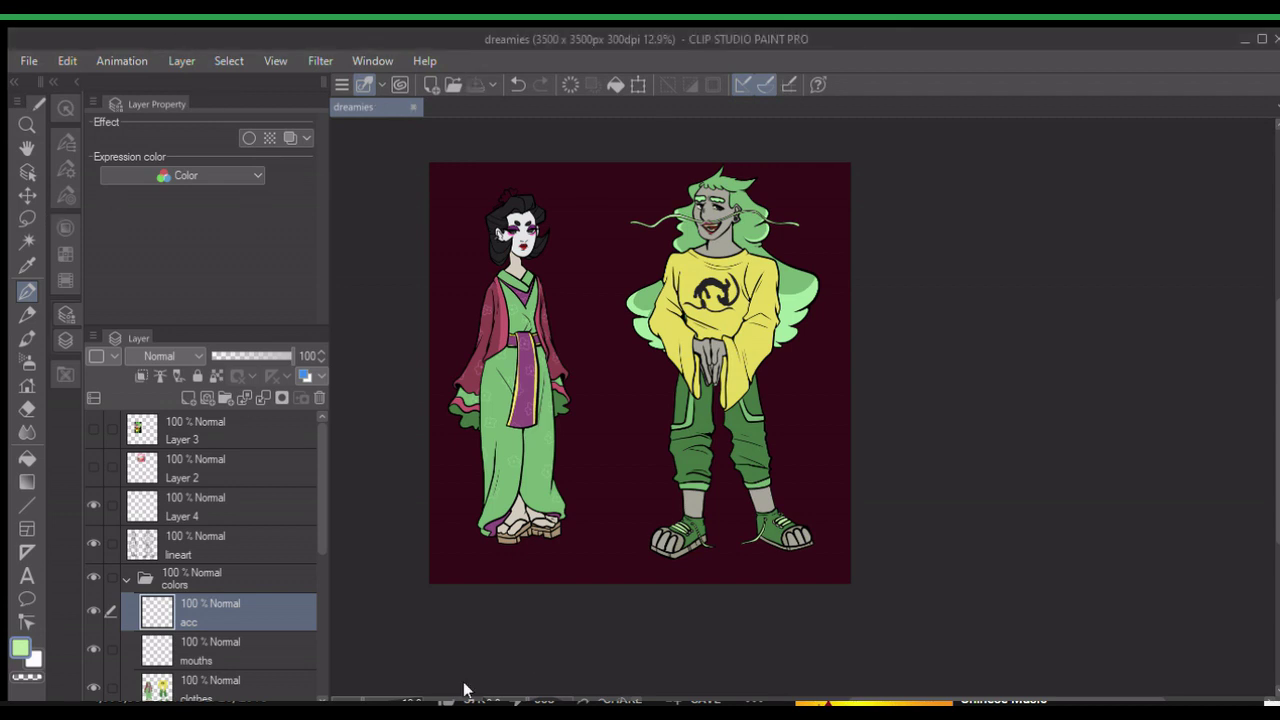
Fill the flower in the woman's hair with the rose colour sampled from her robe
scroll(447, 125, up, 4)
key(i)
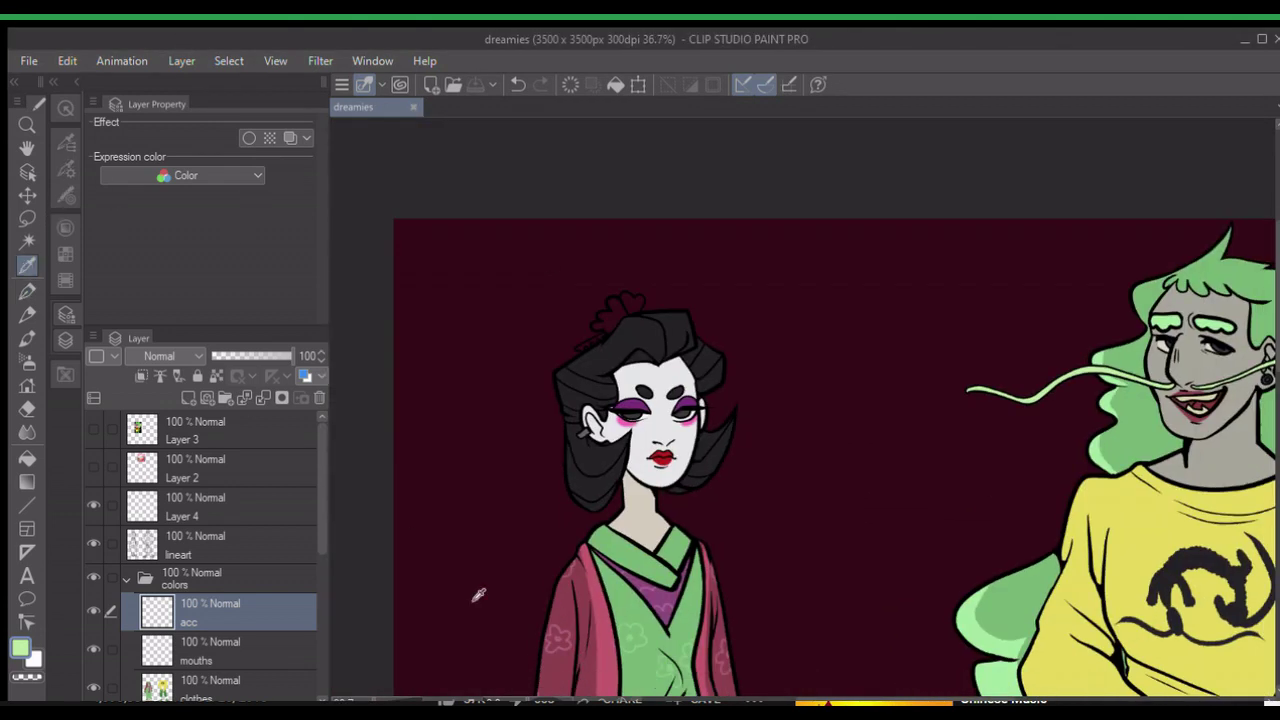
click(555, 620)
key(g)
click(615, 310)
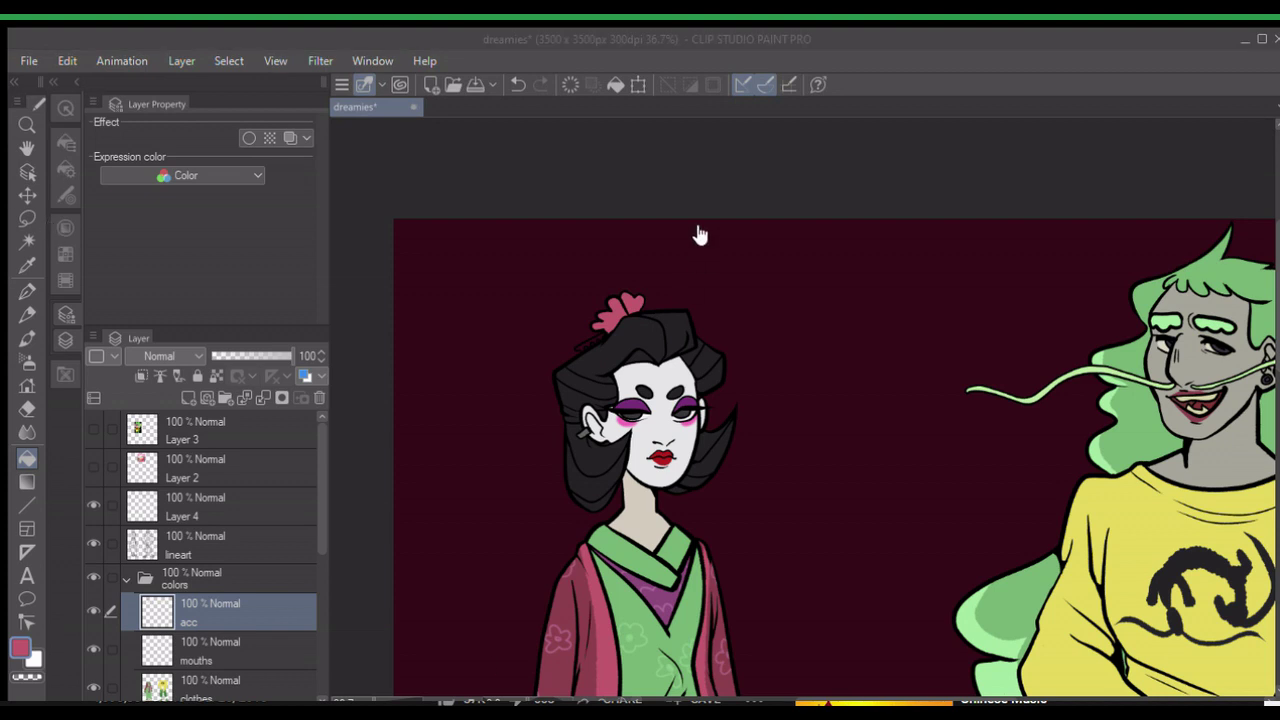
Fill the comb below the woman's hair flower with bright pink
key(i)
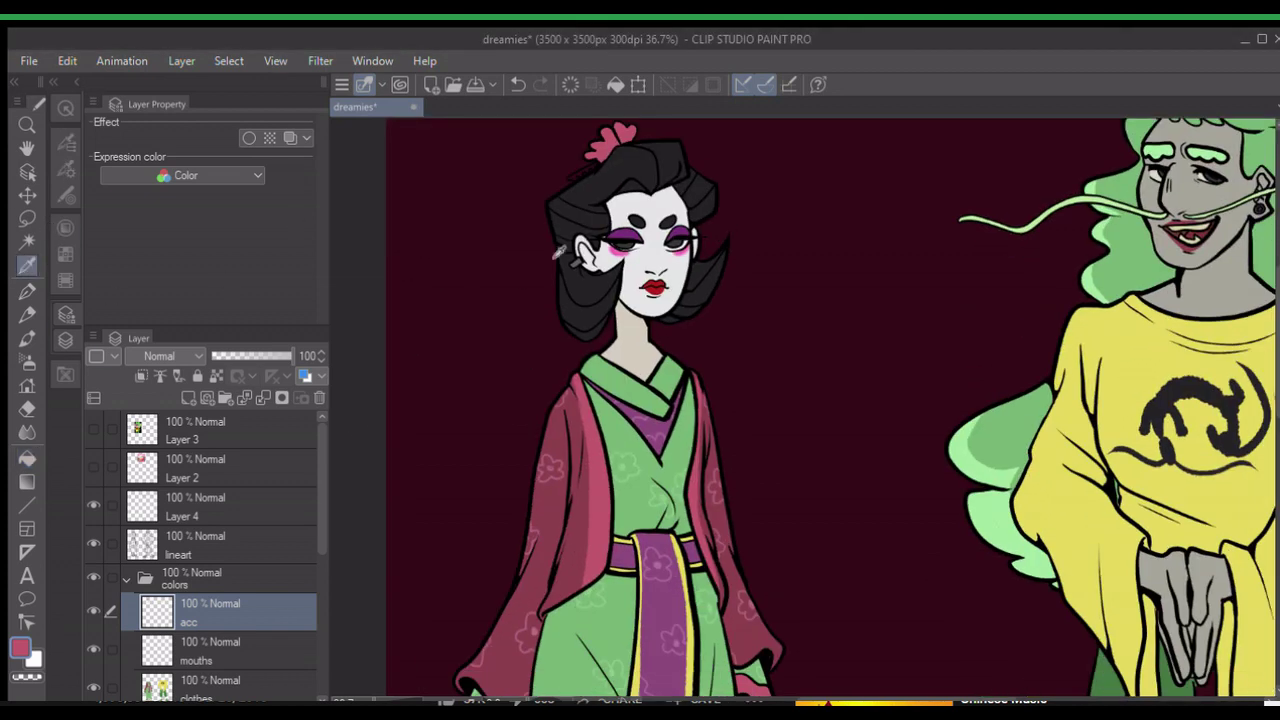
drag(560, 252, 645, 277)
key(g)
scroll(410, 590, up, 3)
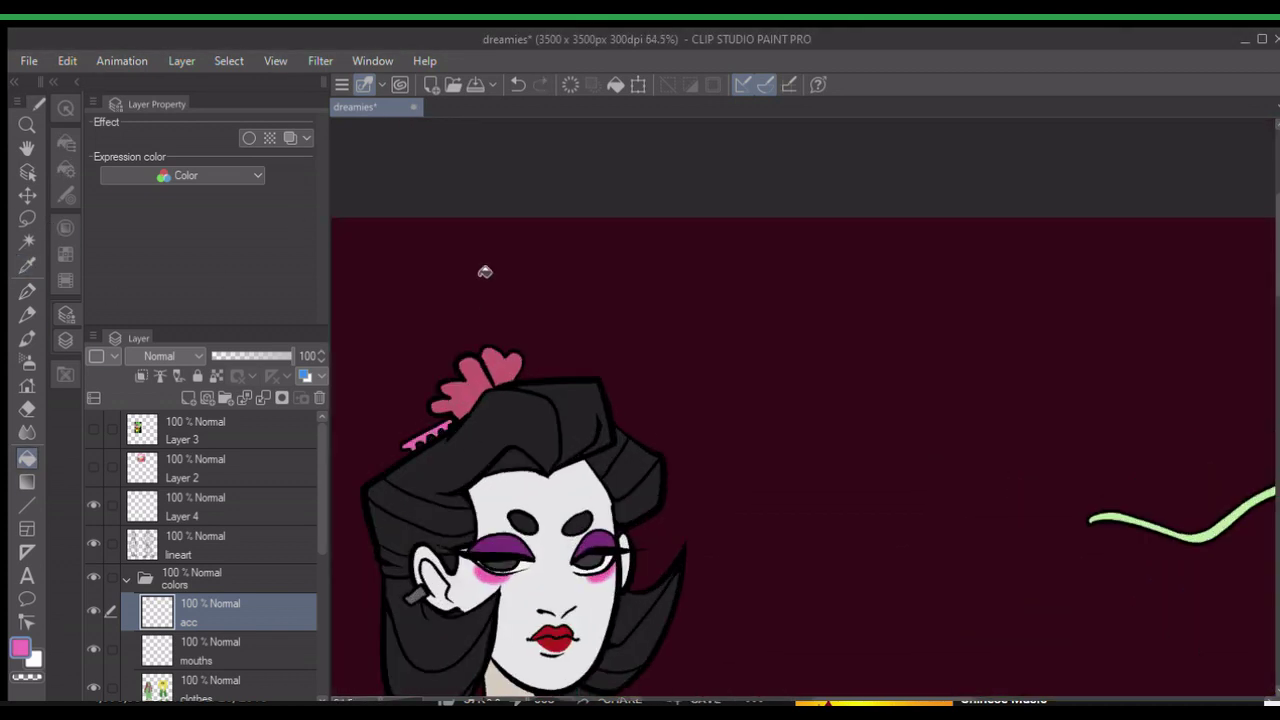
Change the canvas background to white
scroll(484, 272, down, 5)
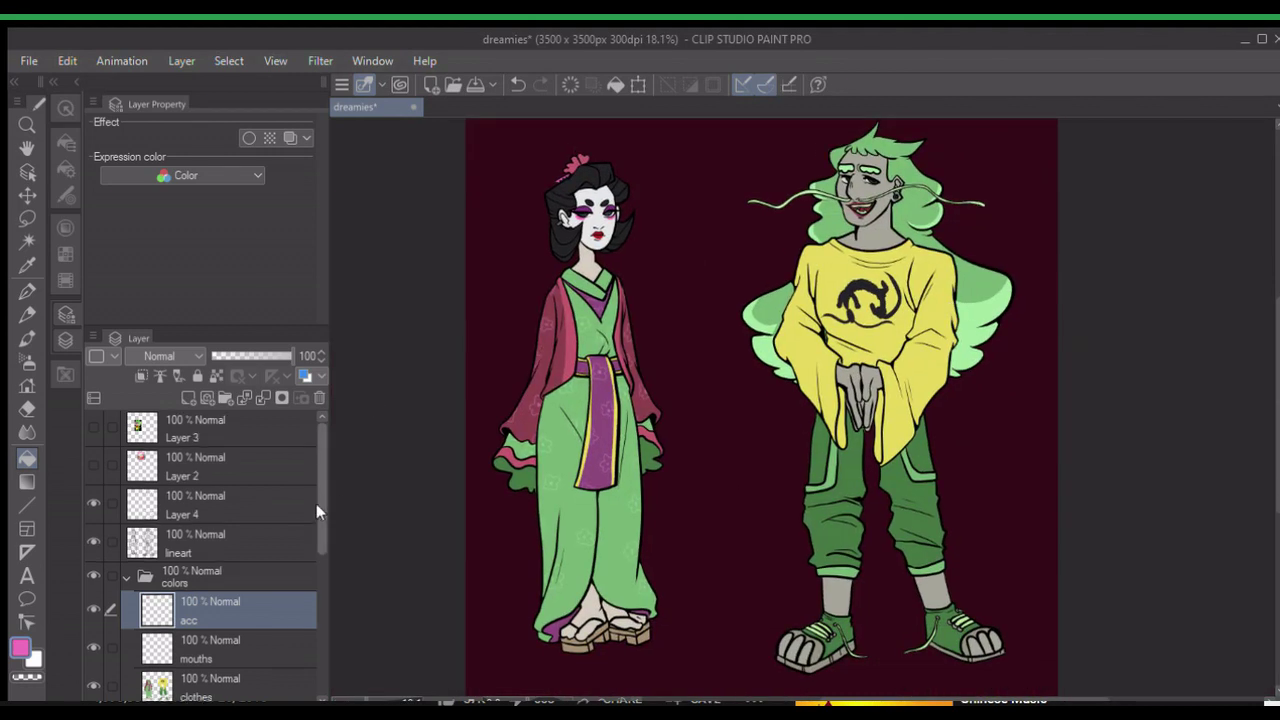
scroll(316, 511, down, 5)
scroll(316, 511, up, 5)
Select the silhouettes of both figures and fill them with yellow on a new layer above the colors folder
ctrl+click(137, 462)
drag(150, 440, 185, 492)
click(161, 173)
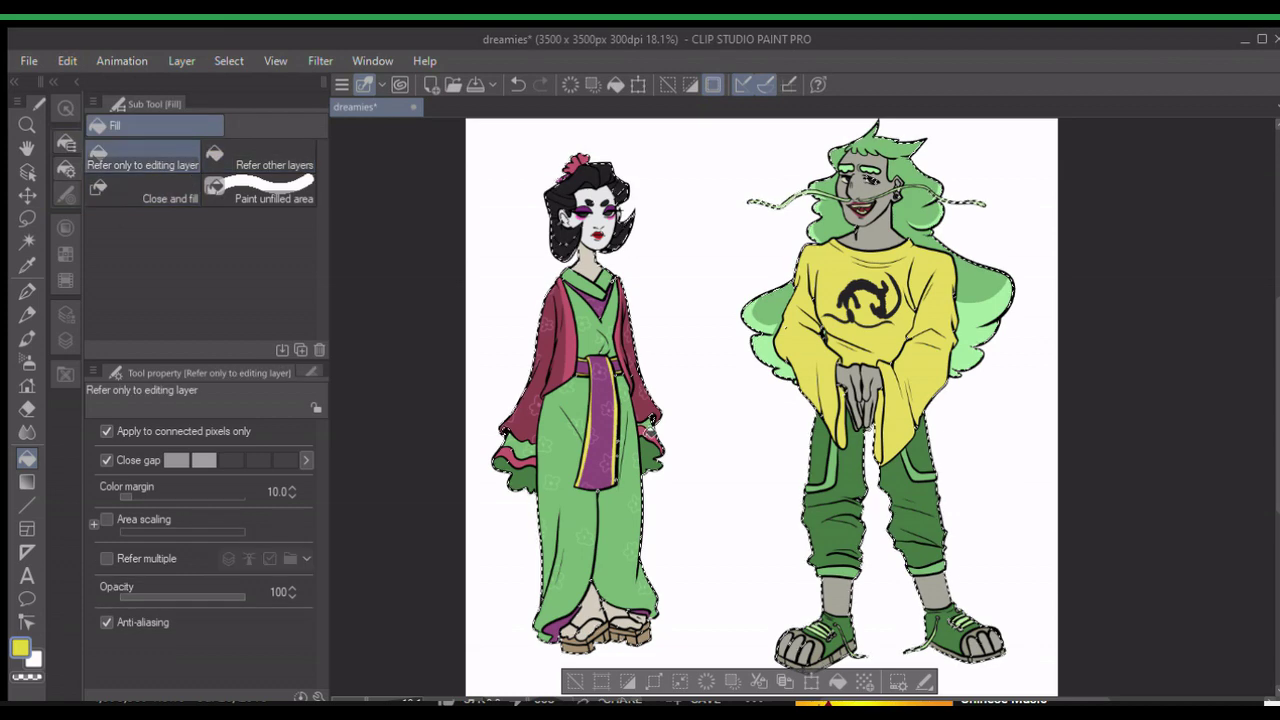
key(alt+BackSpace)
Tint the figures with a purple fill on a new layer at 9% opacity and the yellow fill at 7%, and merge both fill layers
click(66, 340)
key(ctrl+shift+n)
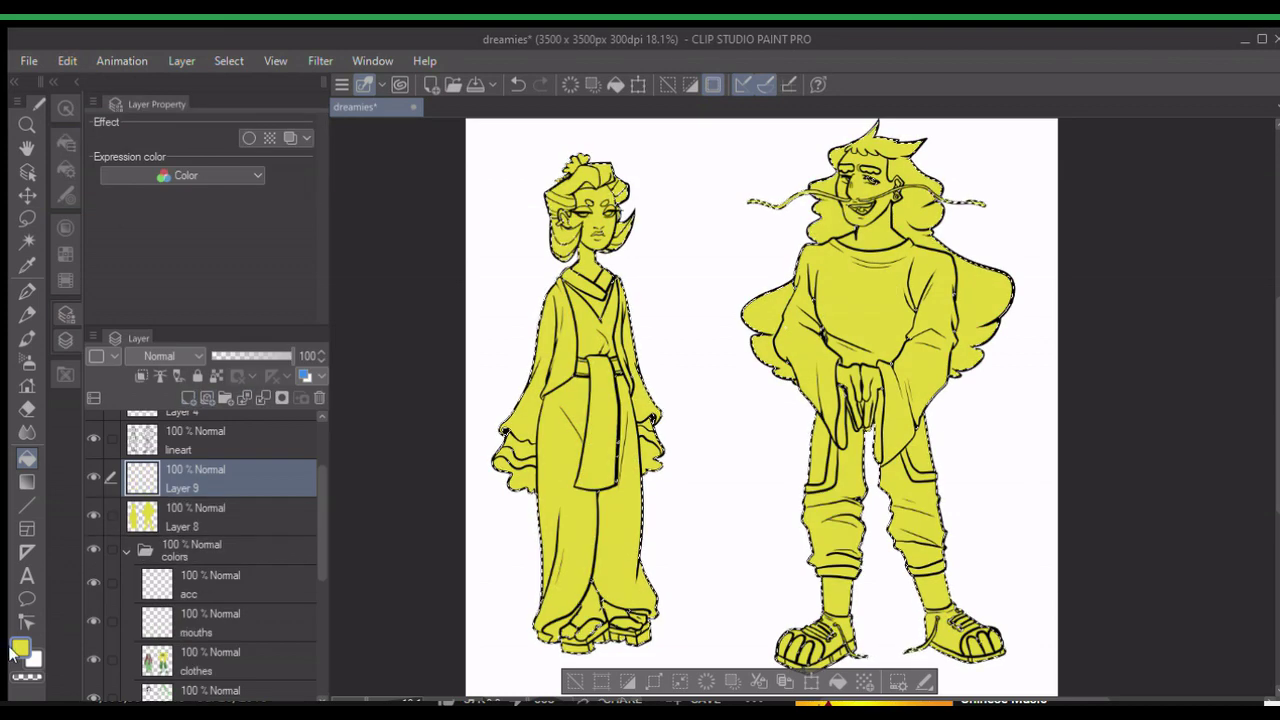
key(alt+BackSpace)
drag(293, 355, 215, 355)
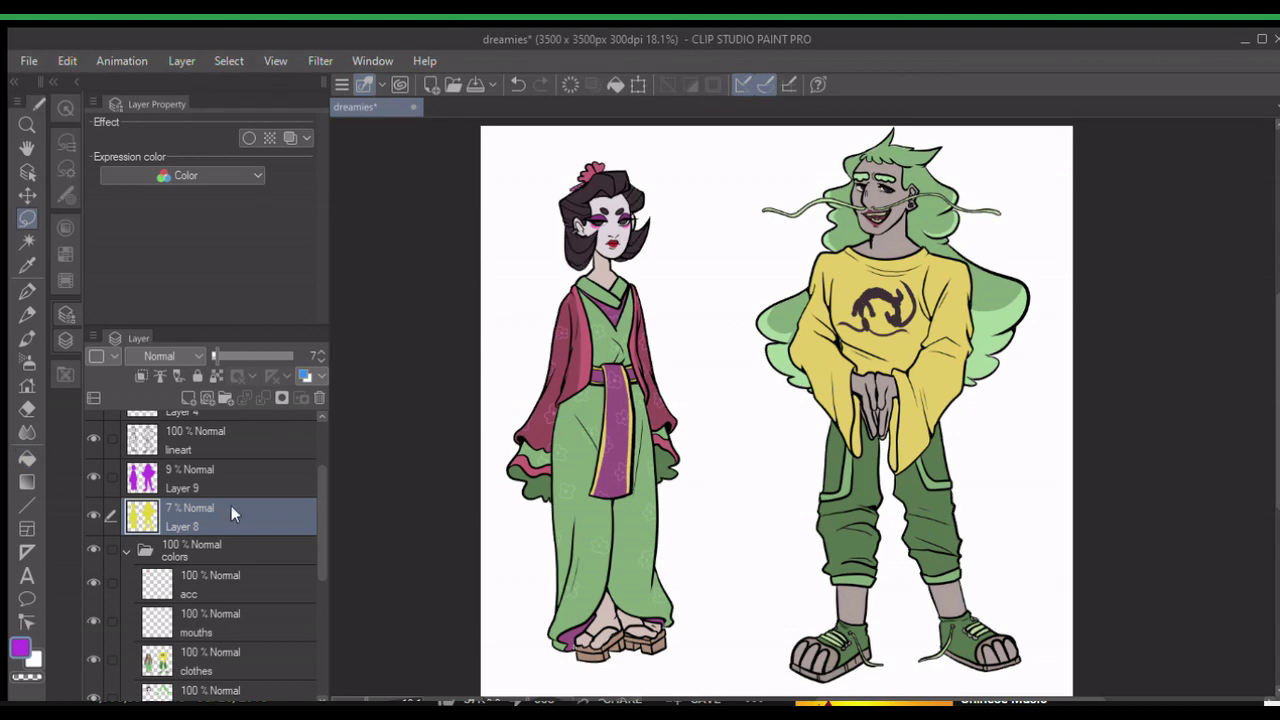
click(200, 478)
key(ctrl+e)
Touch up the gaps around the woman's sandals and robe lining with brown and purple on the clothes layer
click(199, 619)
key(ctrl+plus)
key(ctrl+plus)
key(ctrl+plus)
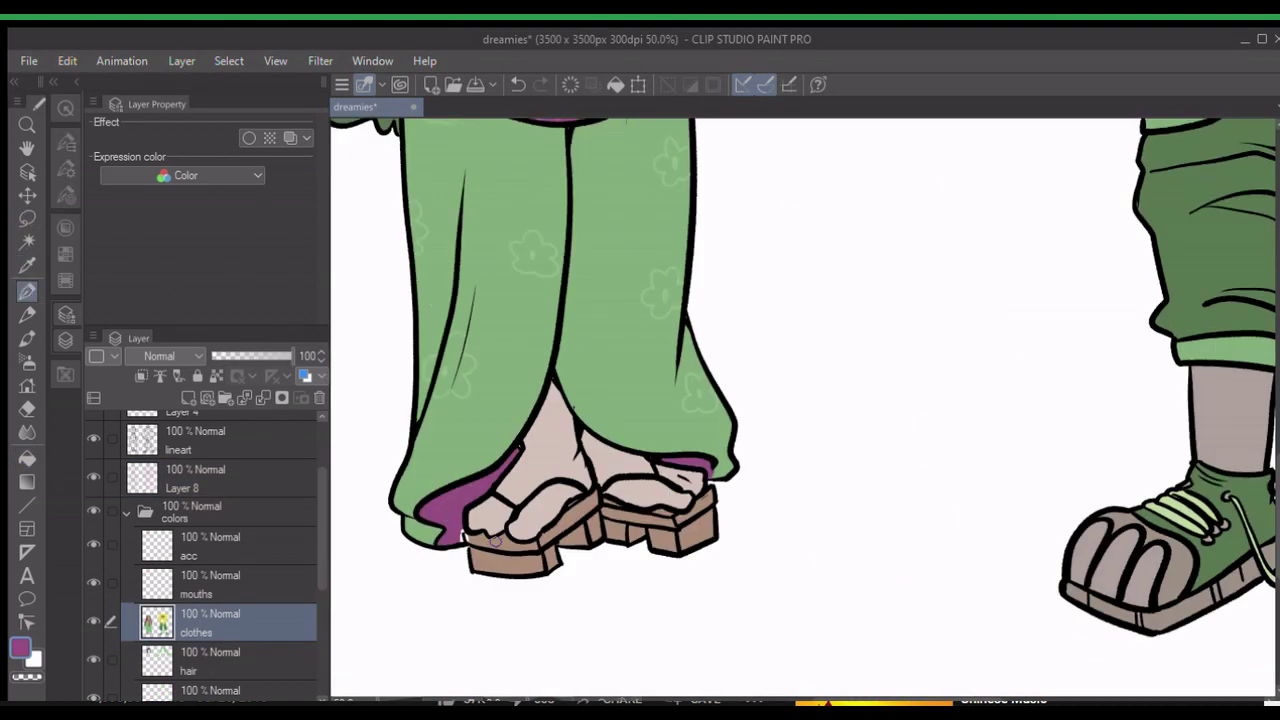
alt+click(478, 538)
key(ctrl+minus)
key(ctrl+minus)
key(ctrl+minus)
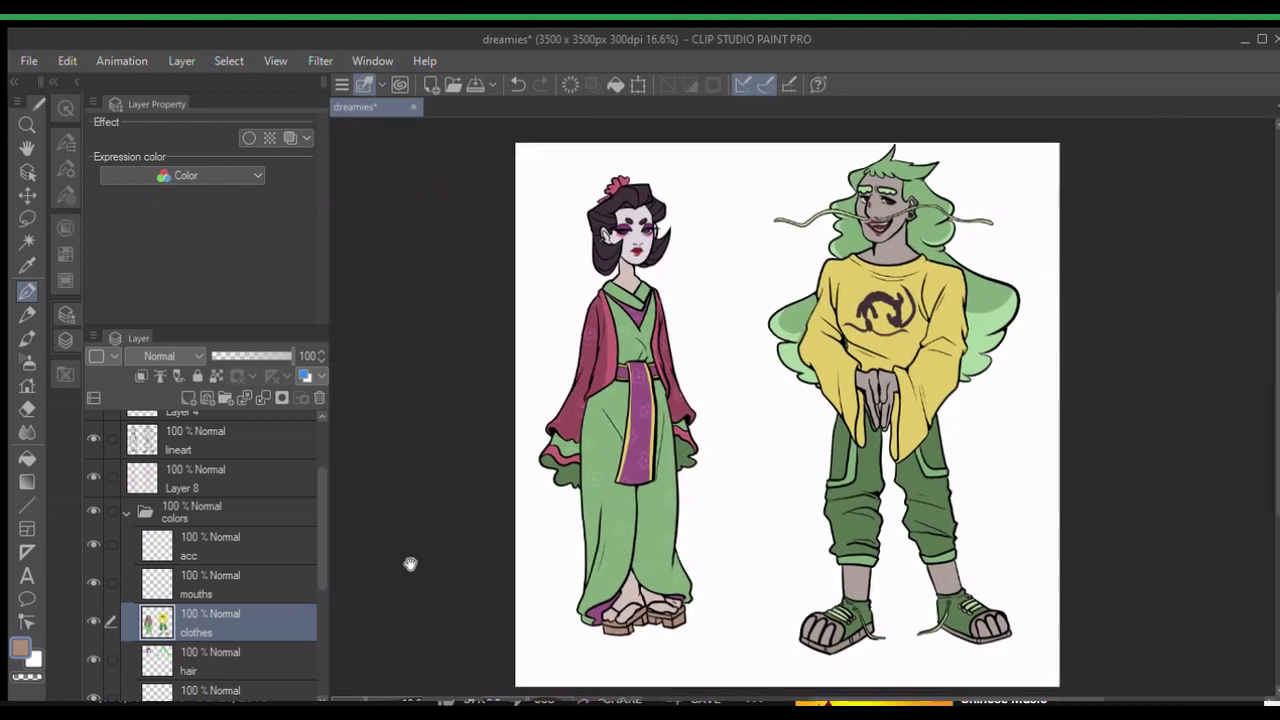
Add a shading layer above Layer 8, select the figures' silhouettes from the colors folder, and choose dark blue
click(186, 481)
click(184, 400)
ctrl+click(140, 545)
click(140, 545)
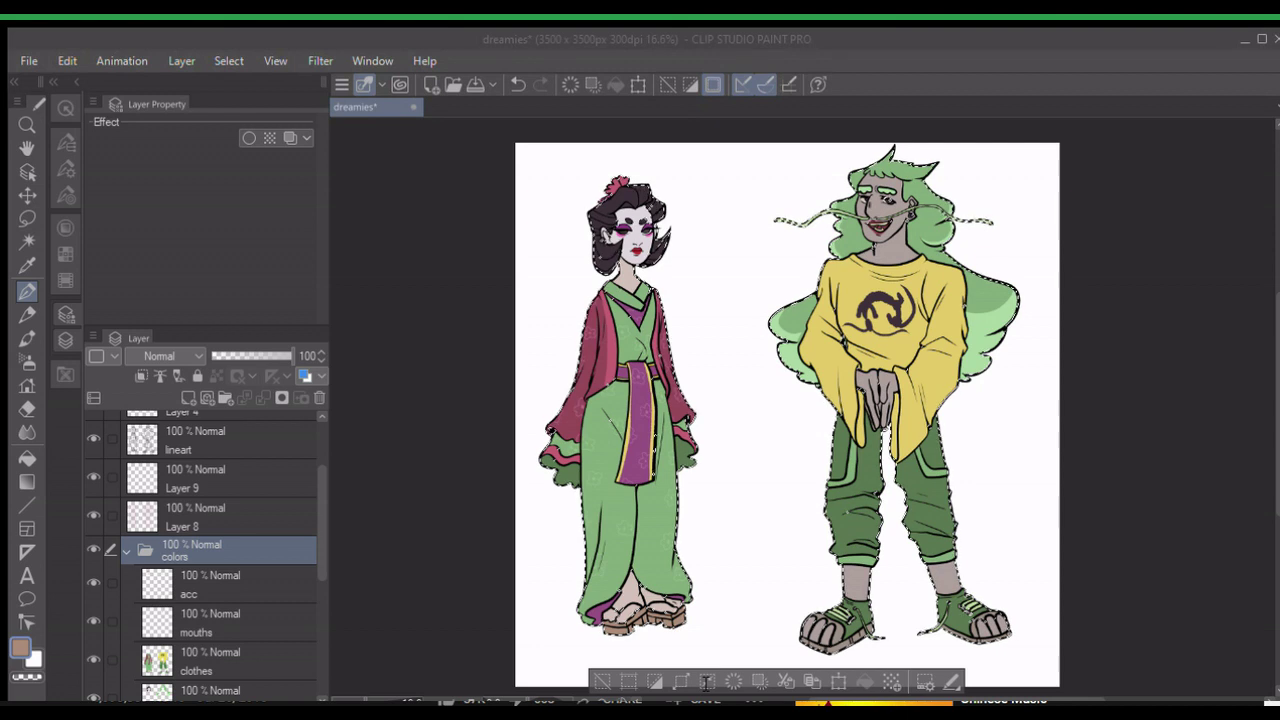
scroll(930, 557, up, 3)
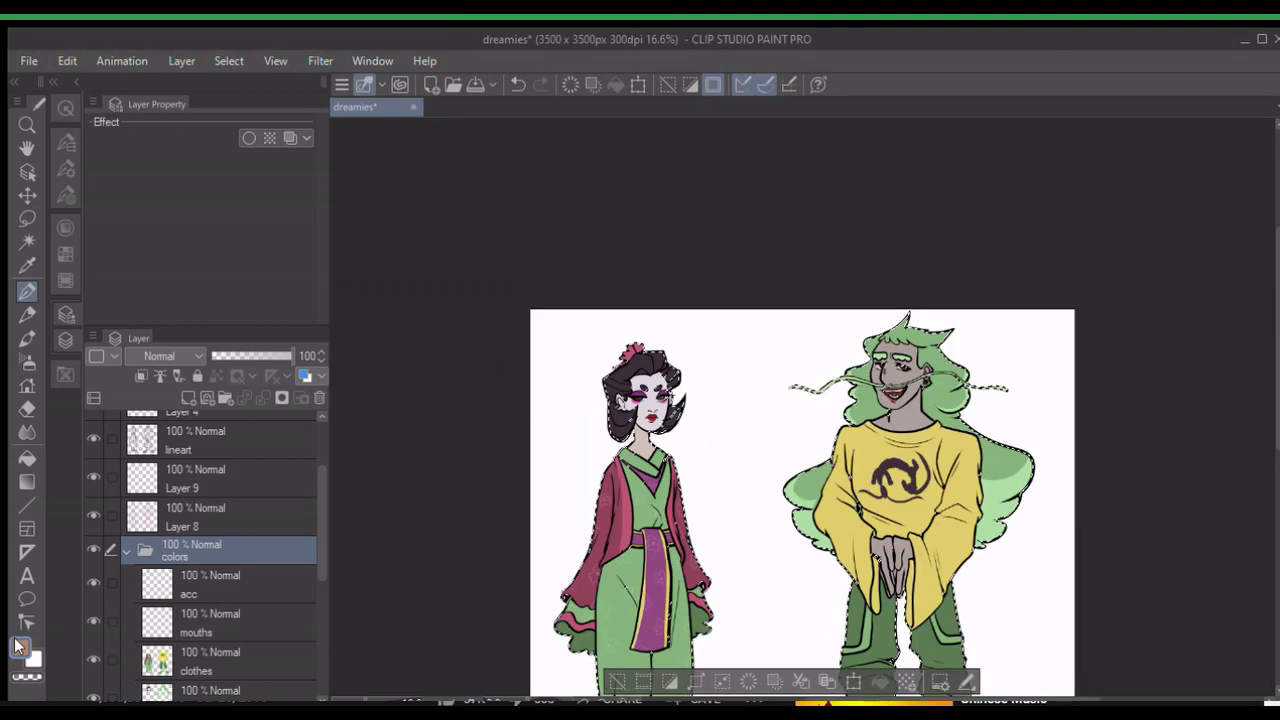
scroll(685, 424, up, 3)
click(200, 478)
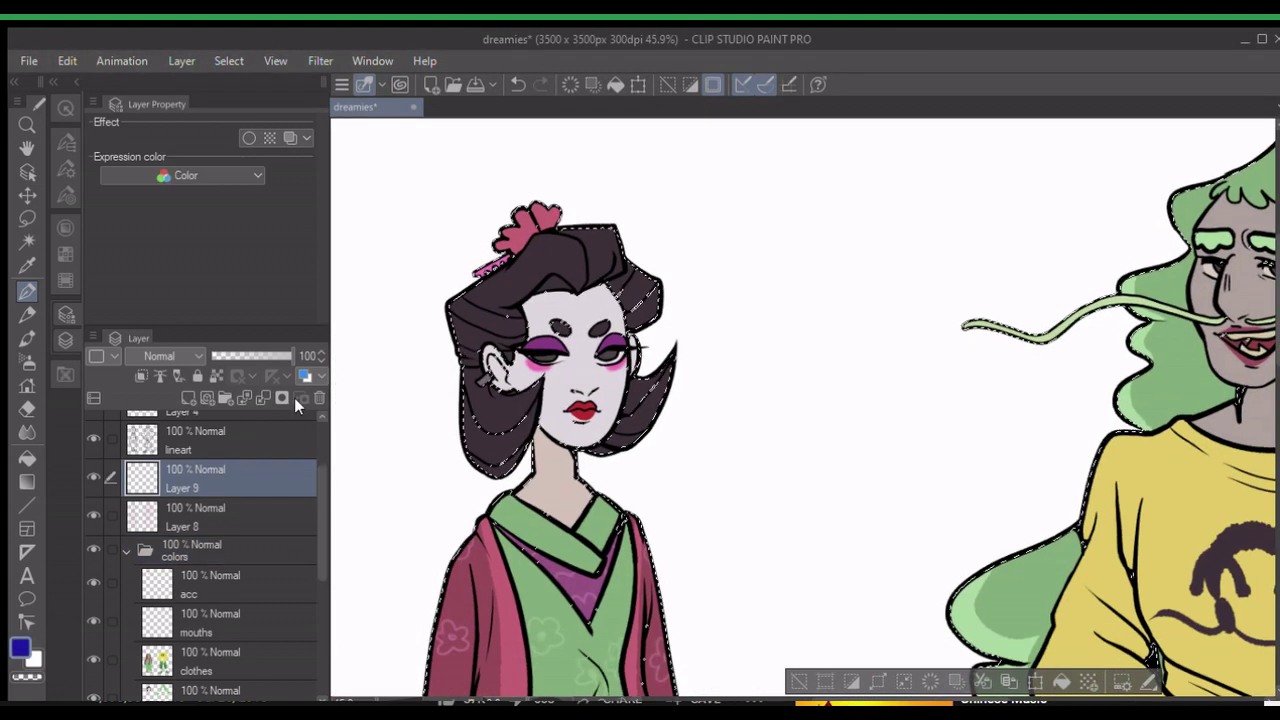
Paint dark blue shadow shapes on the woman's face, ear, neck, sleeve, robe folds, hem and sandals
mouse_move(578, 391)
mouse_down()
mouse_move(596, 389)
mouse_move(606, 350)
mouse_move(656, 342)
mouse_up()
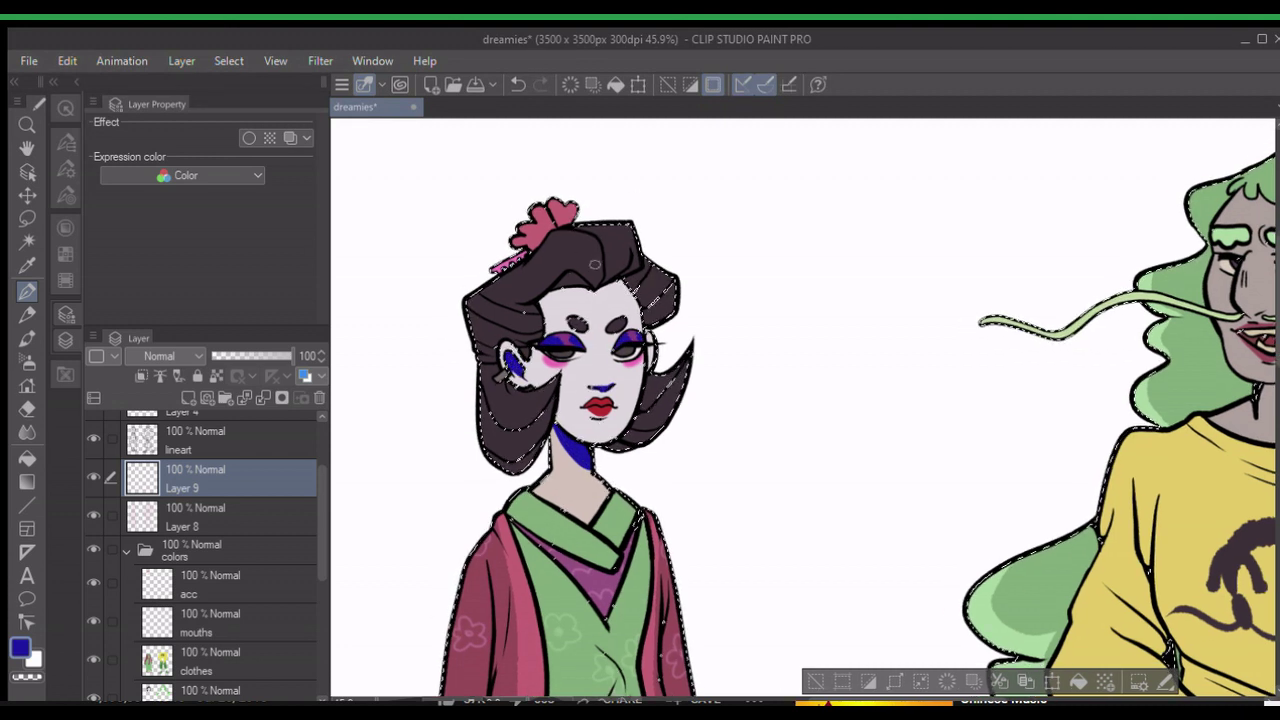
scroll(656, 342, down, 1)
scroll(656, 342, down, 10)
drag(684, 578, 650, 564)
drag(702, 372, 712, 406)
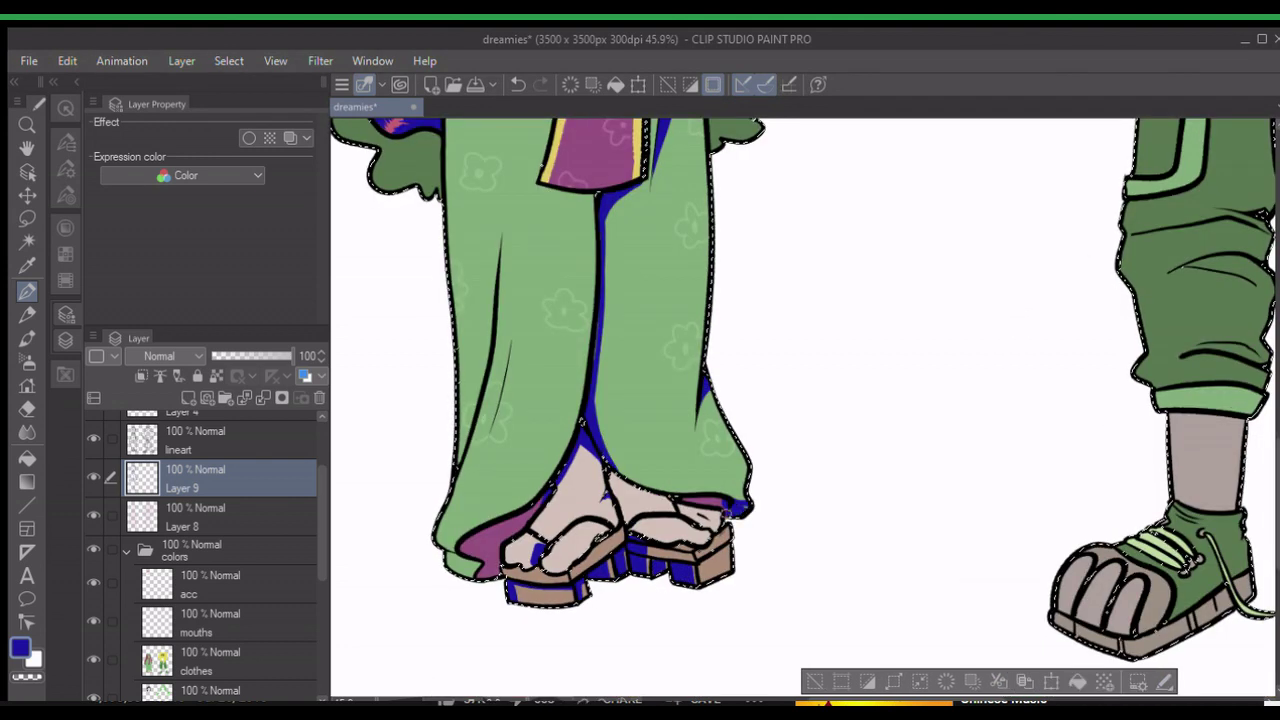
drag(690, 506, 745, 506)
drag(663, 474, 728, 446)
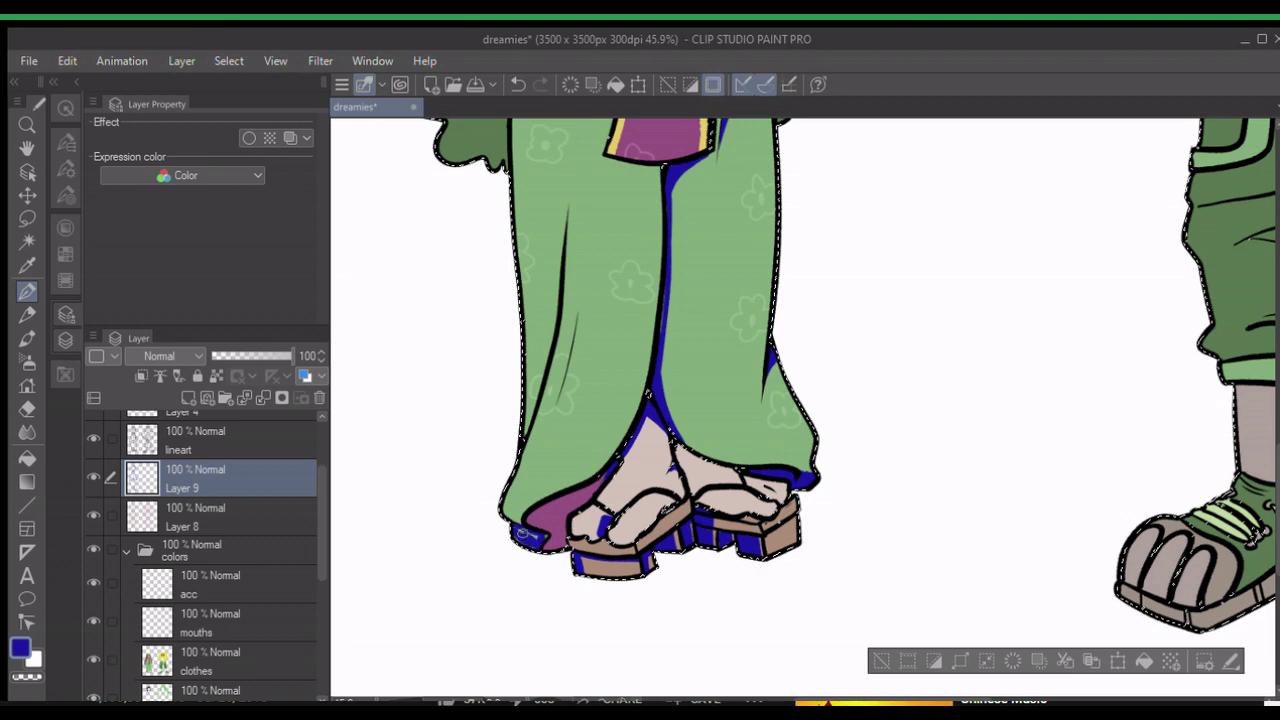
drag(521, 533, 508, 500)
Paint dark blue shadows on the man's face around the eyes and nose and in his hair, trimming stray edges
scroll(586, 391, up, 10)
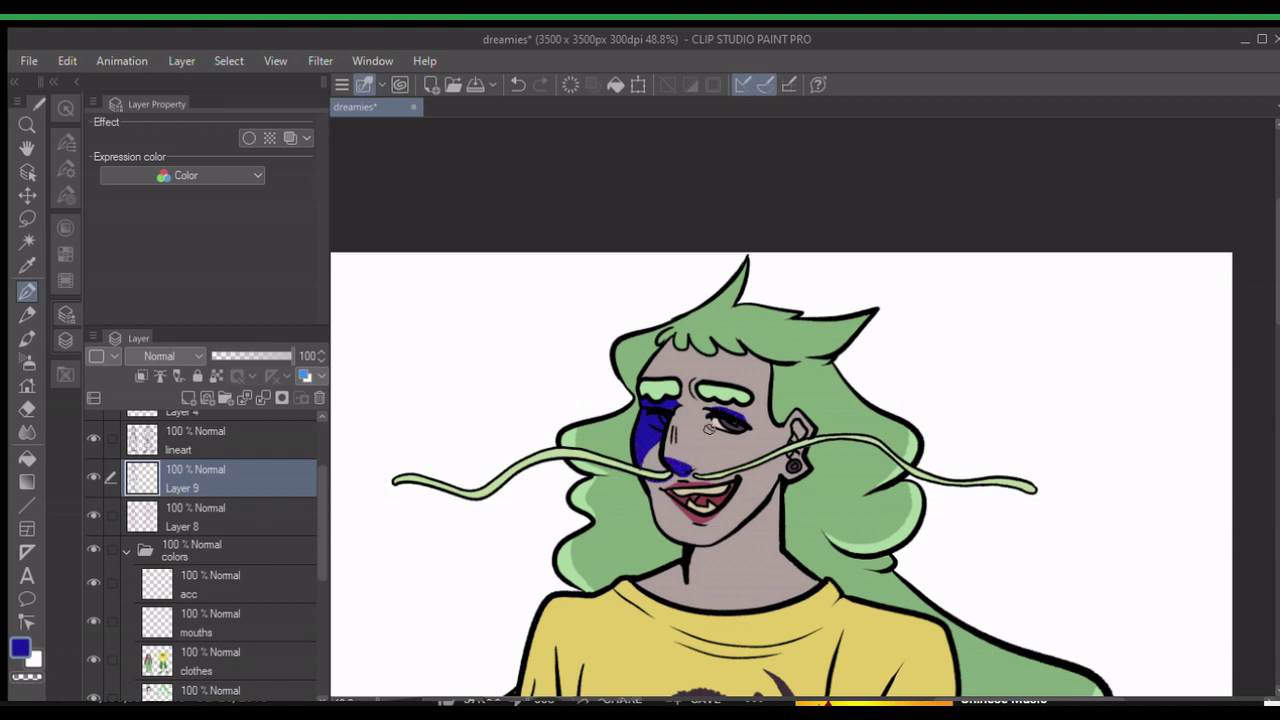
drag(713, 438, 719, 404)
key(e)
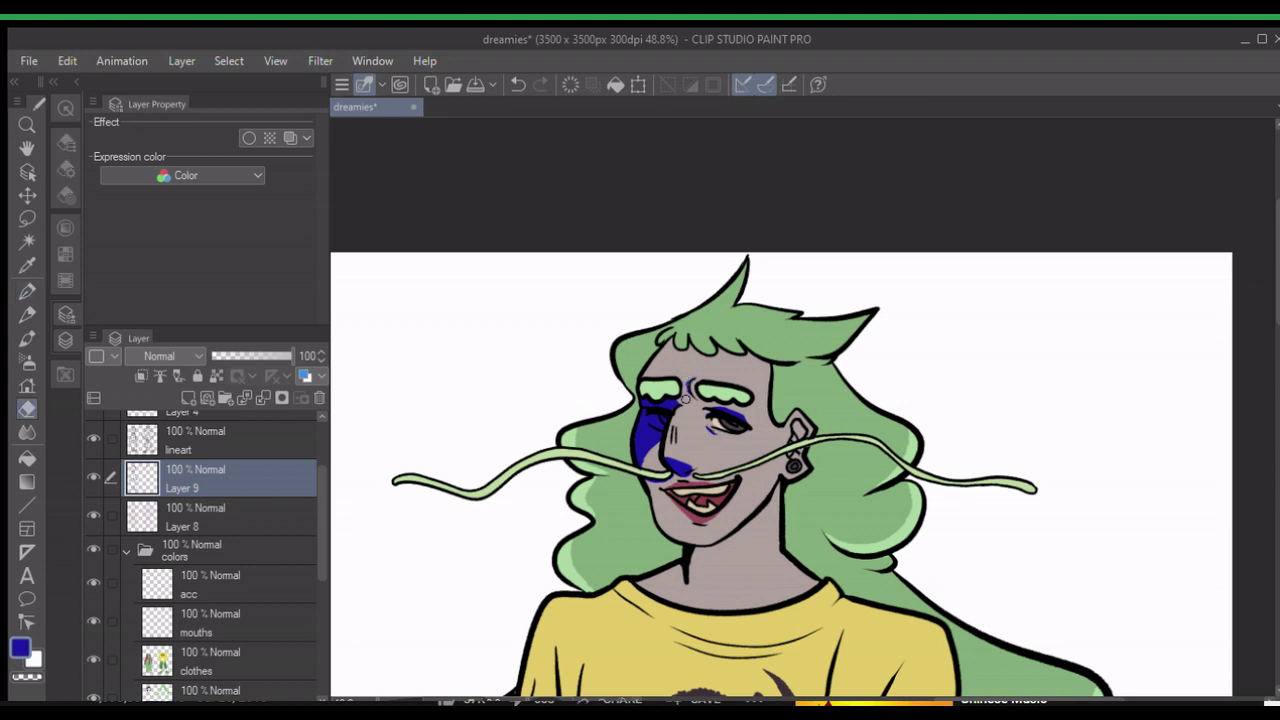
drag(676, 530, 640, 422)
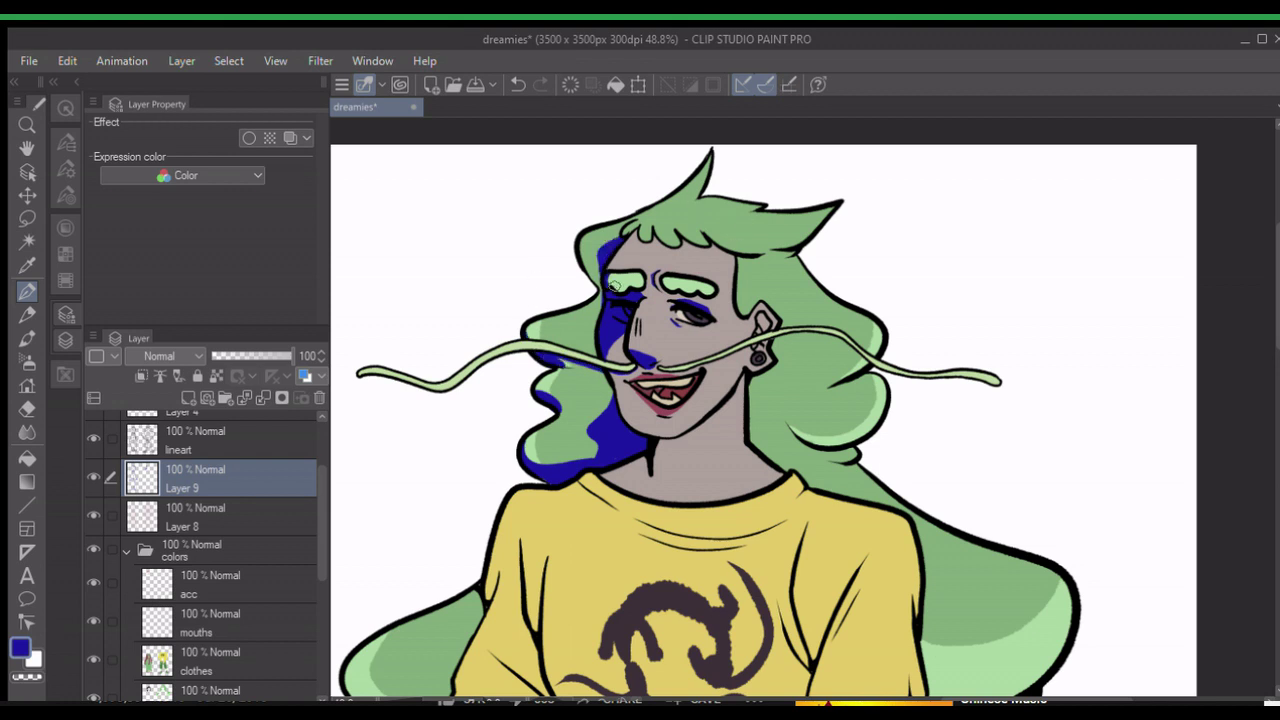
scroll(742, 177, down, 3)
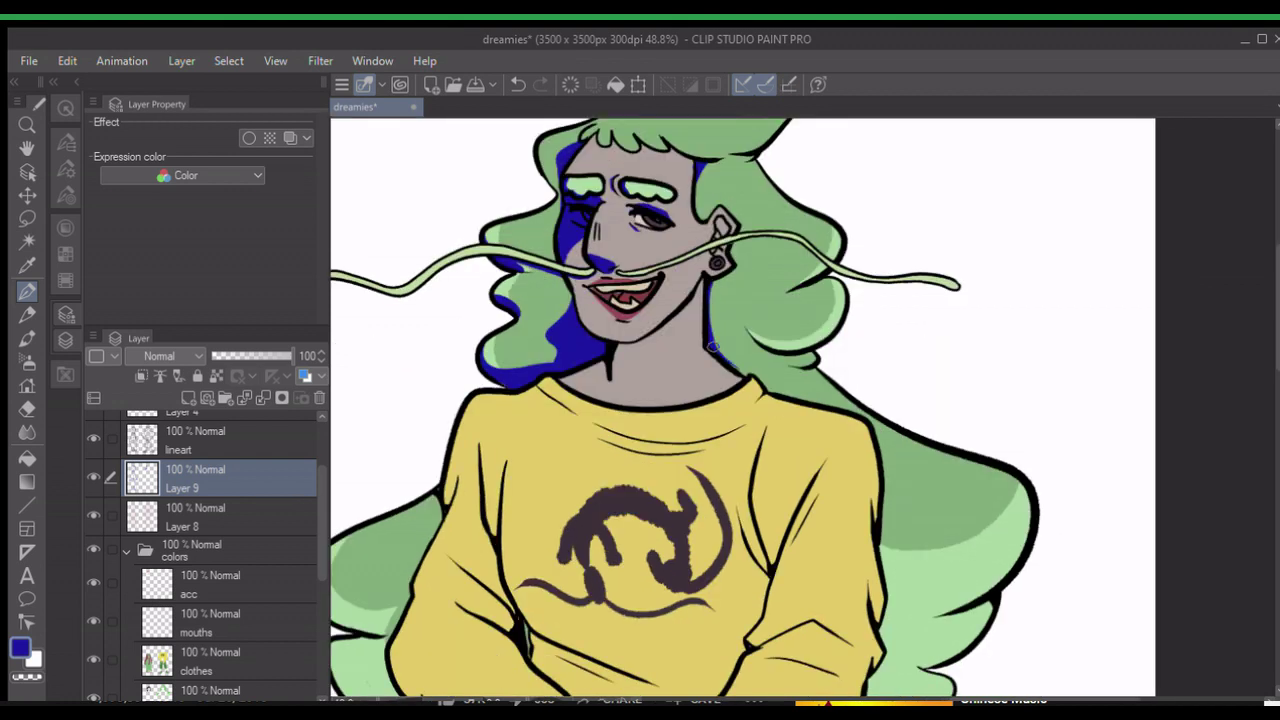
Shade the hair beside the man's neck, his shirt collar and the elbow folds in dark blue, cleaning the edges
scroll(622, 366, down, 2)
drag(552, 350, 657, 408)
key(e)
scroll(645, 390, down, 2)
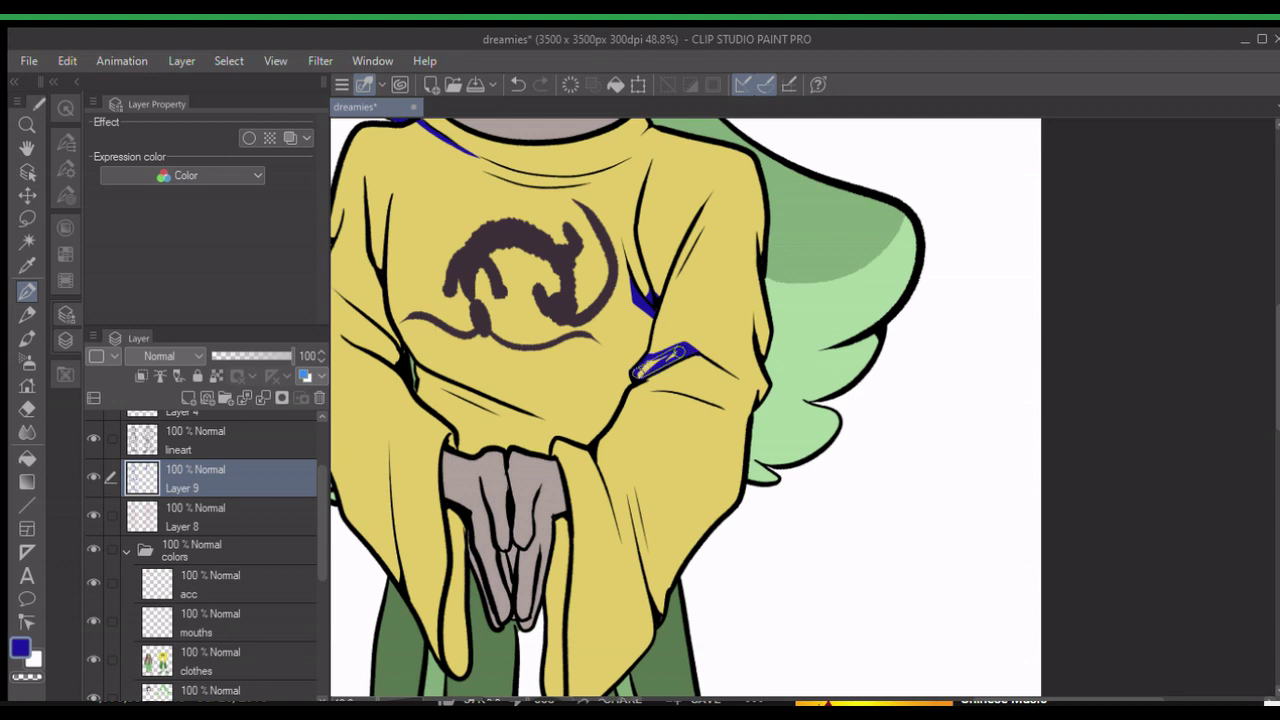
key(p)
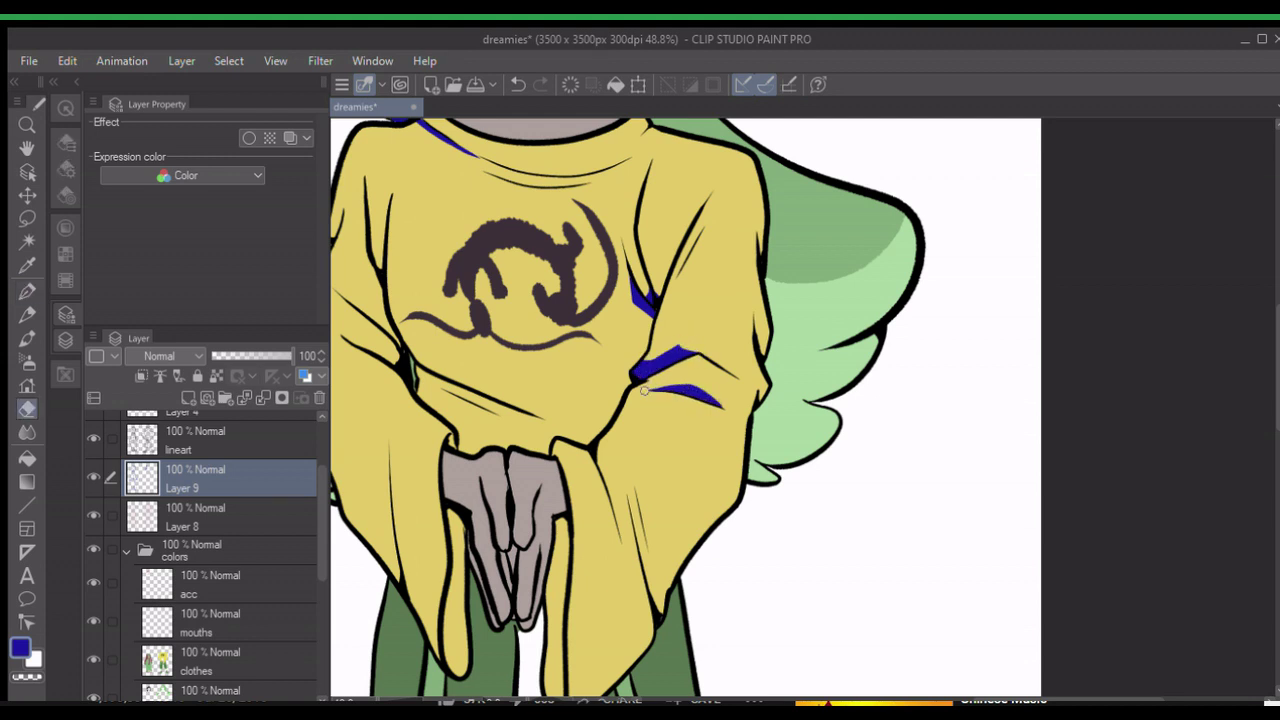
Fill the inner openings of both of the man's hanging sleeves with dark blue shadow
scroll(660, 389, down, 2)
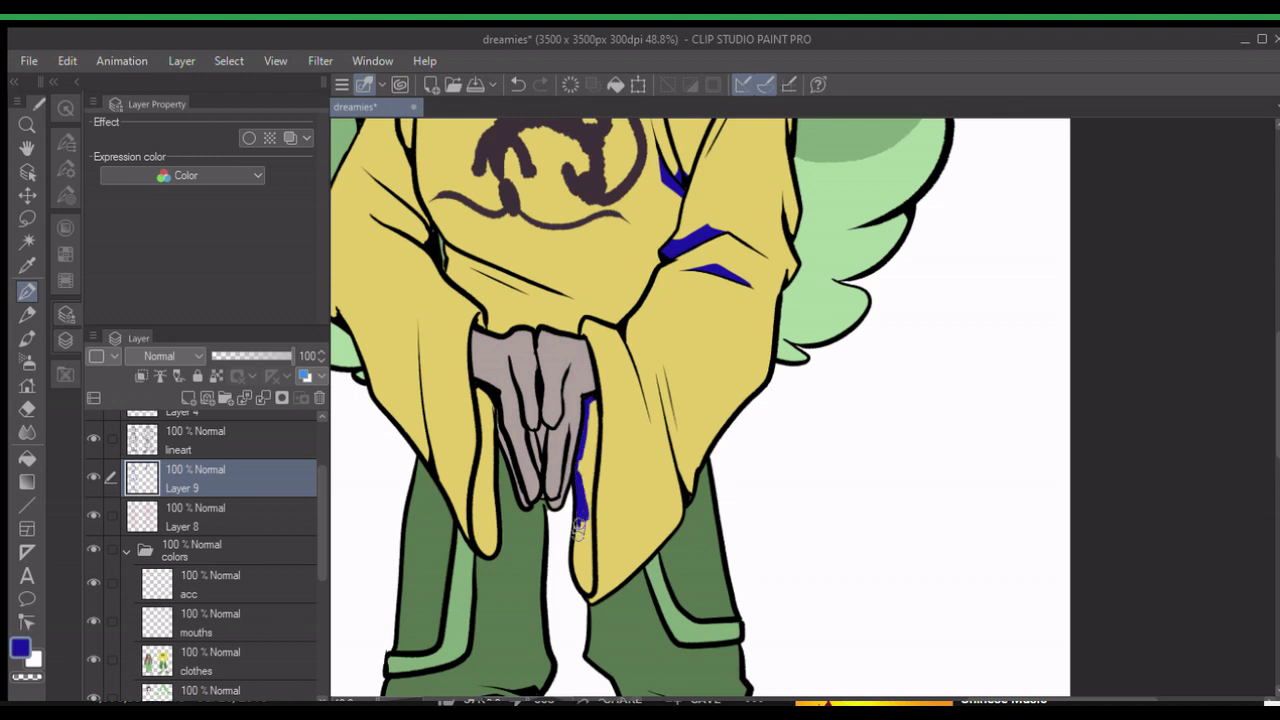
drag(586, 507, 585, 448)
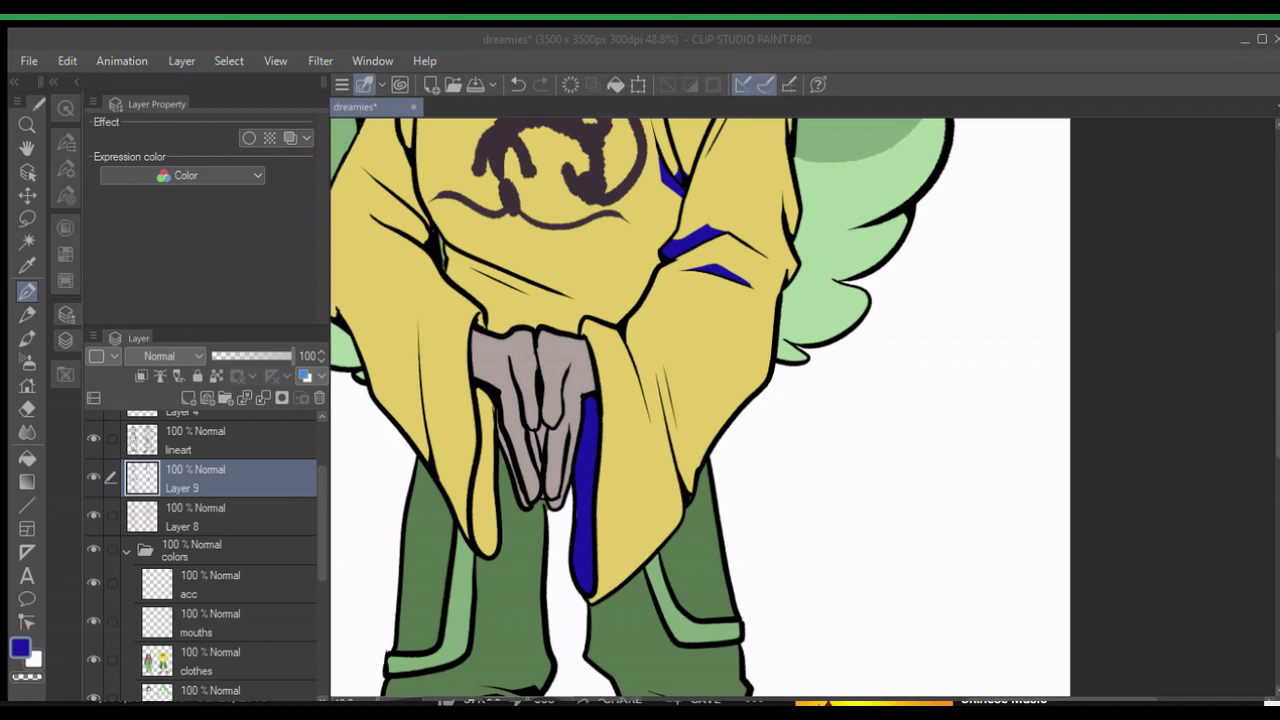
drag(492, 353, 498, 371)
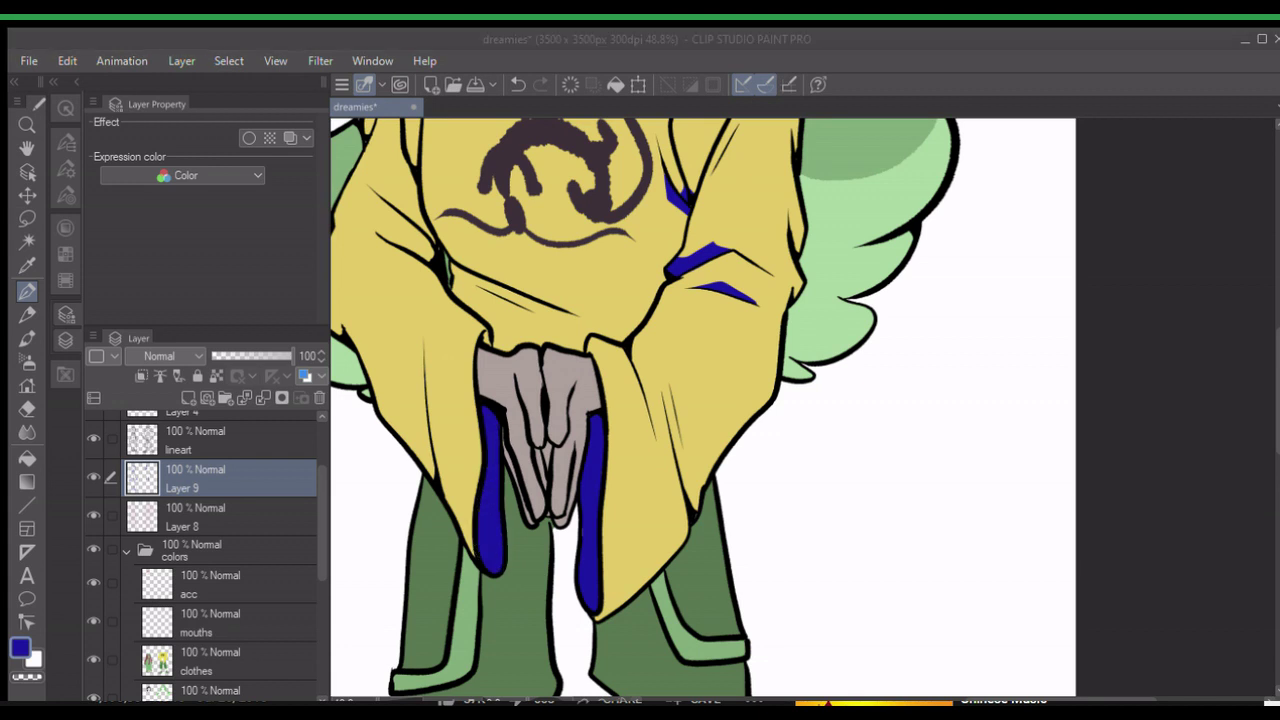
drag(448, 289, 498, 379)
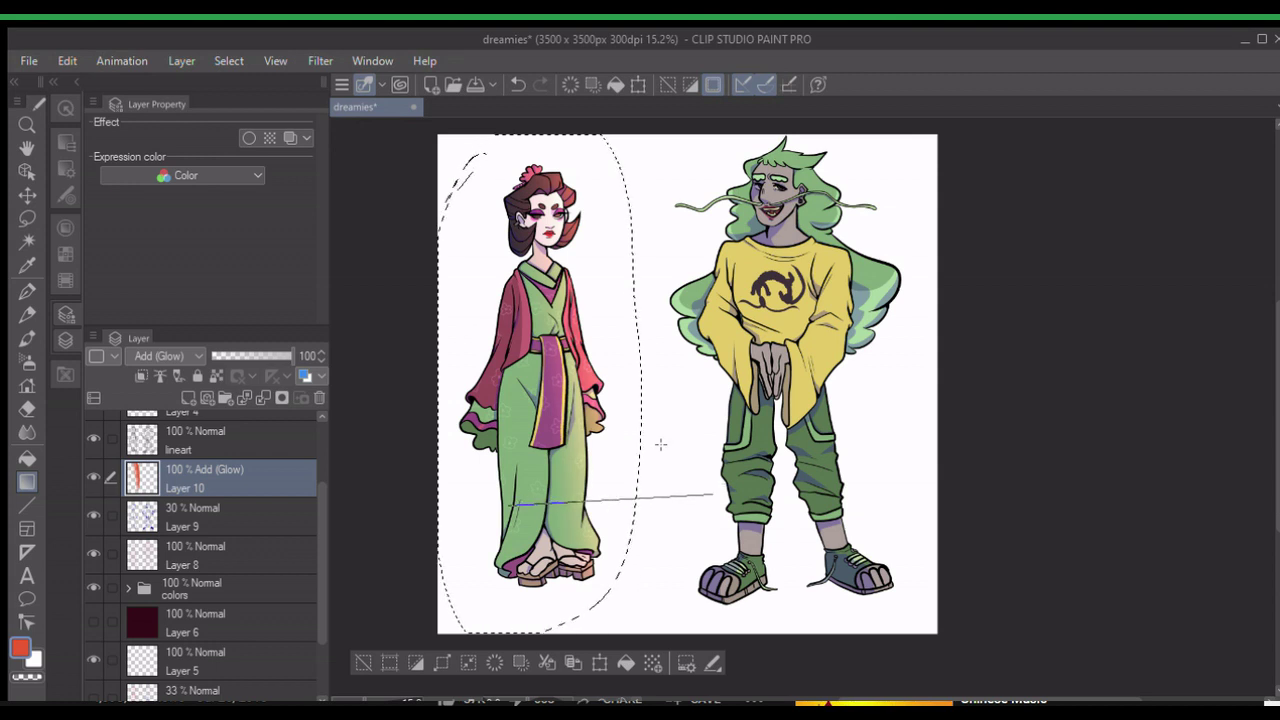
Lay an orange-red gradient across the woman's side on the Add (Glow) layer and clear the selection
drag(660, 444, 713, 494)
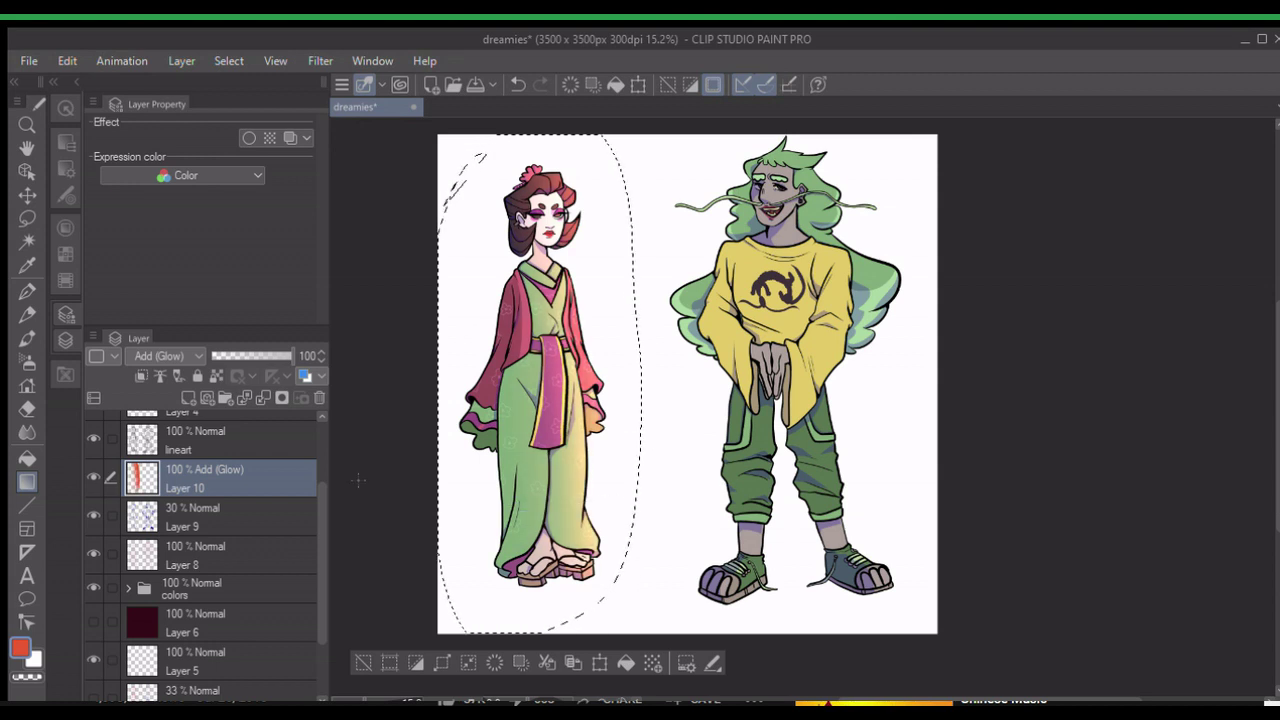
key(w)
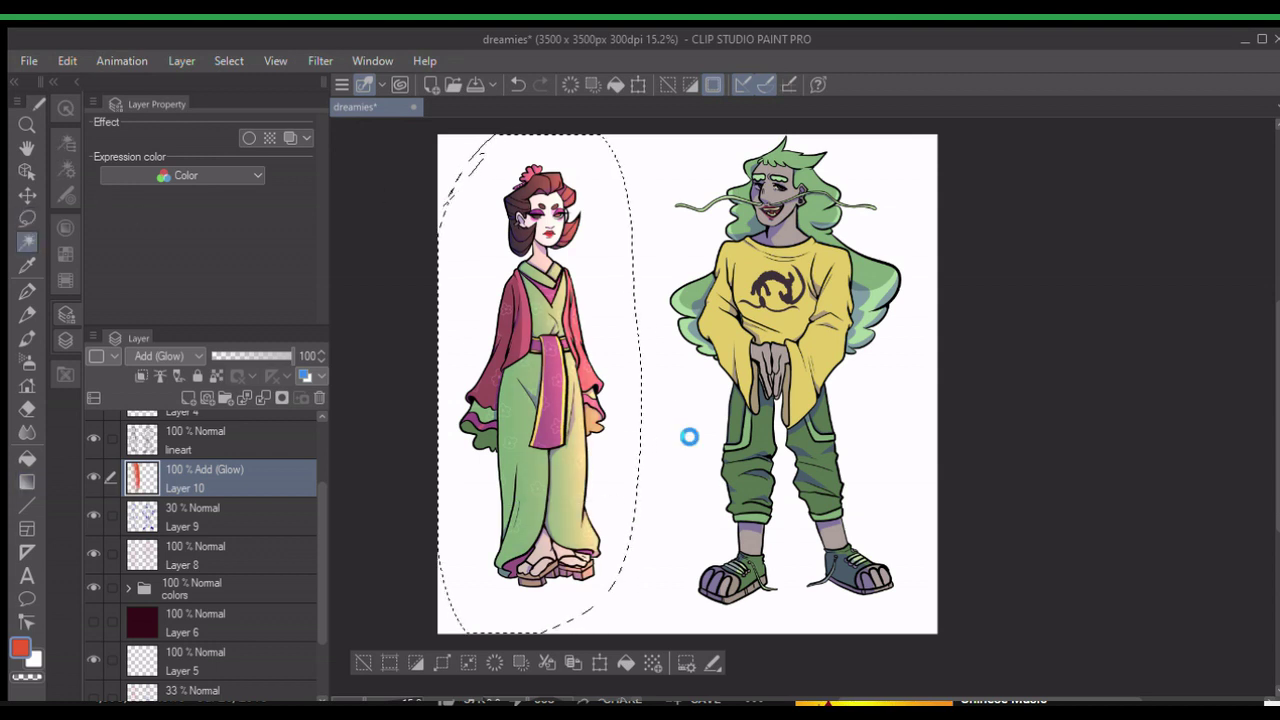
click(813, 306)
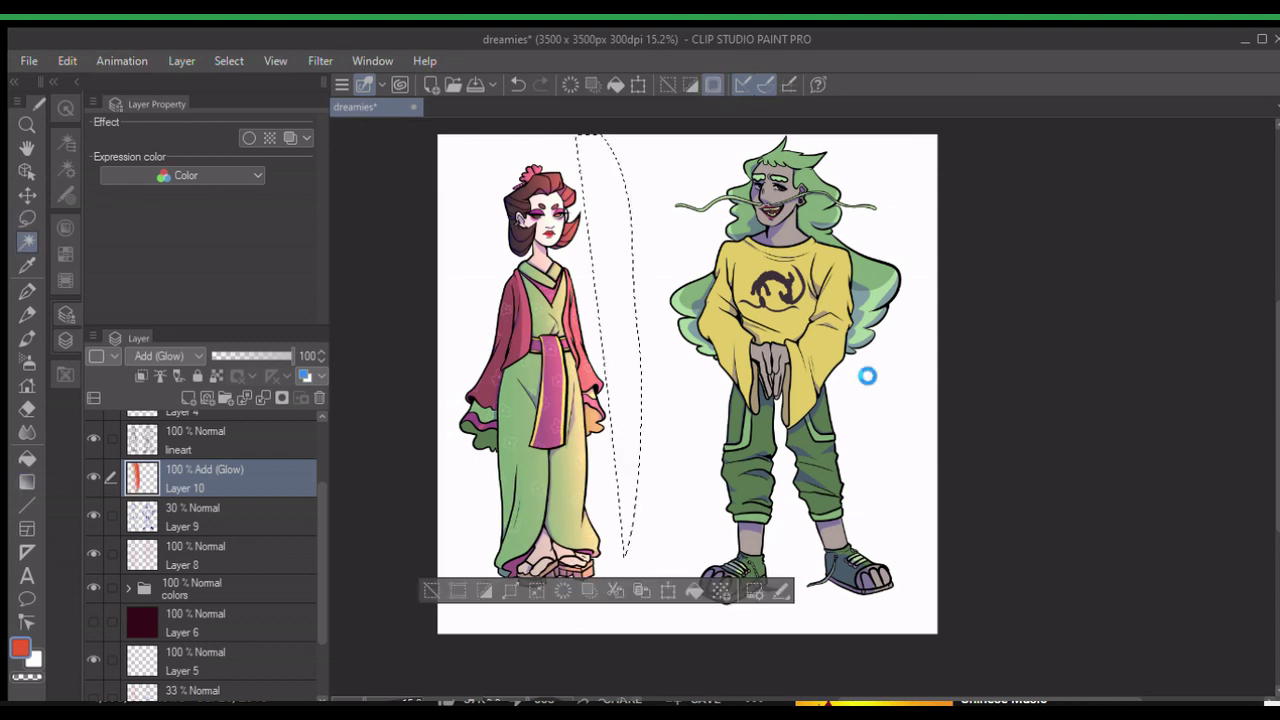
key(ctrl+d)
Add an empty layer above the glow layer, select the area outside the figures, and erase the woman's glow spill over the dark background
key(ctrl+shift+n)
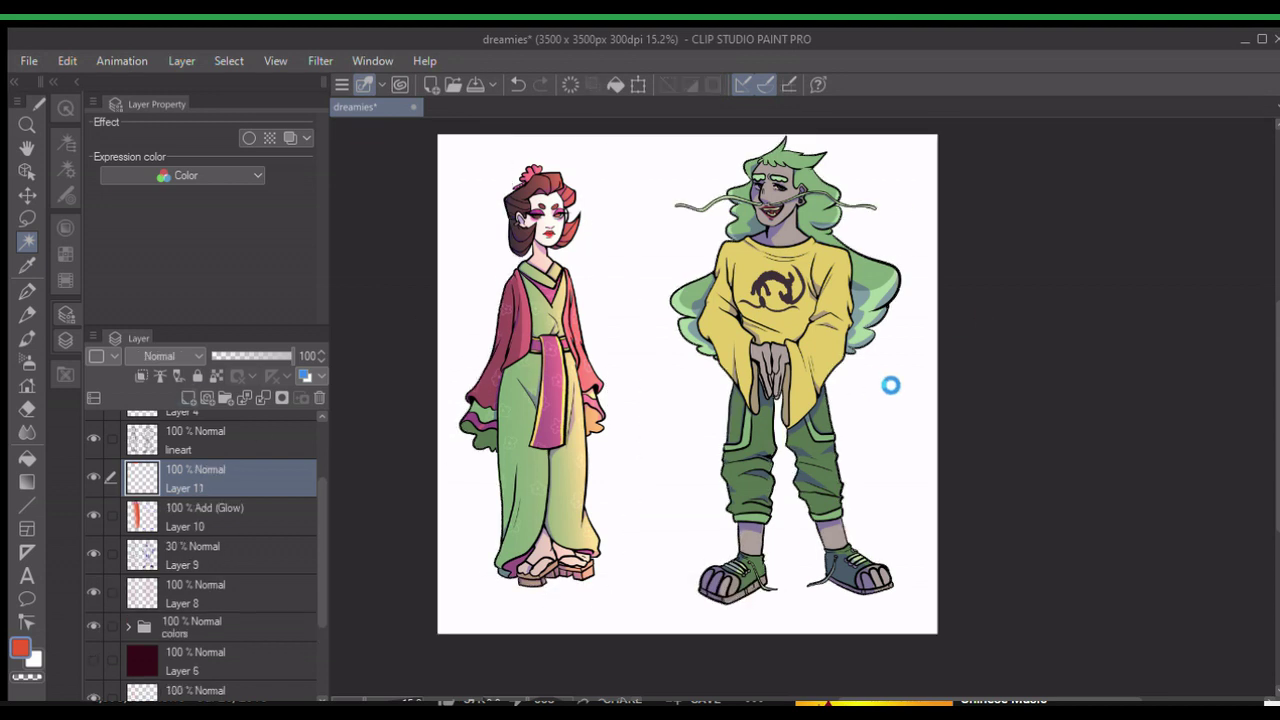
click(93, 515)
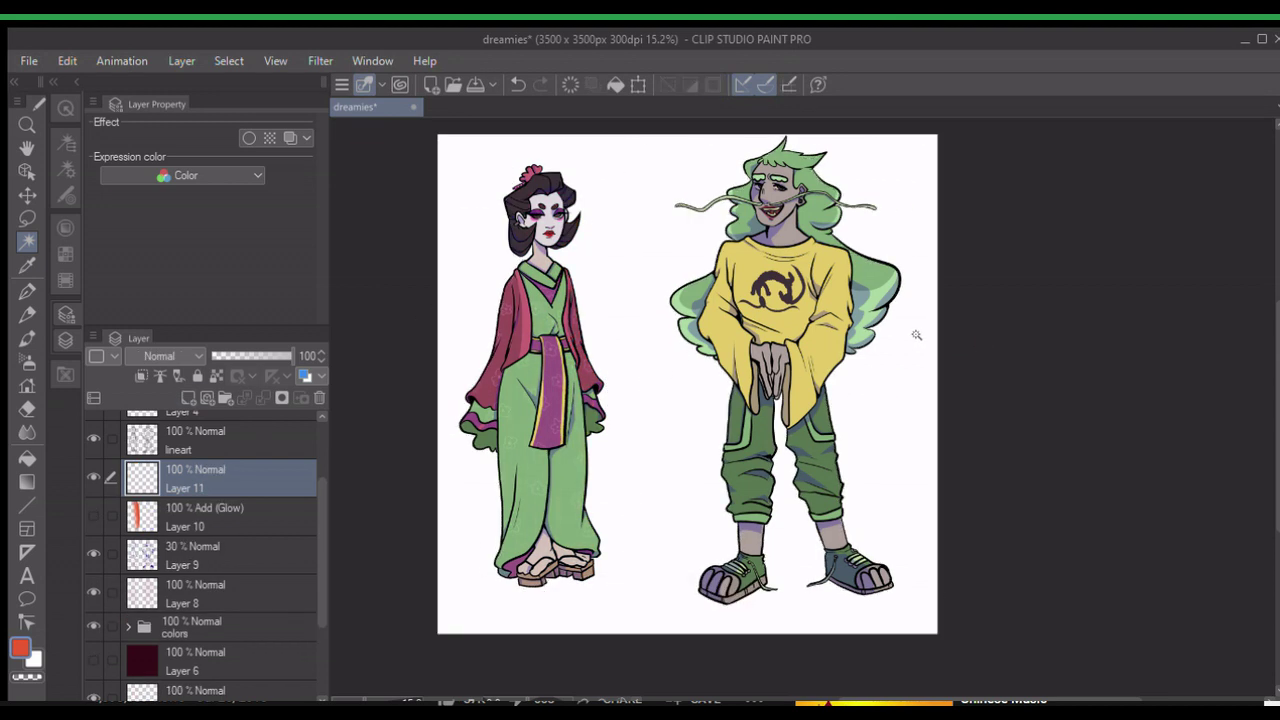
click(214, 509)
click(93, 515)
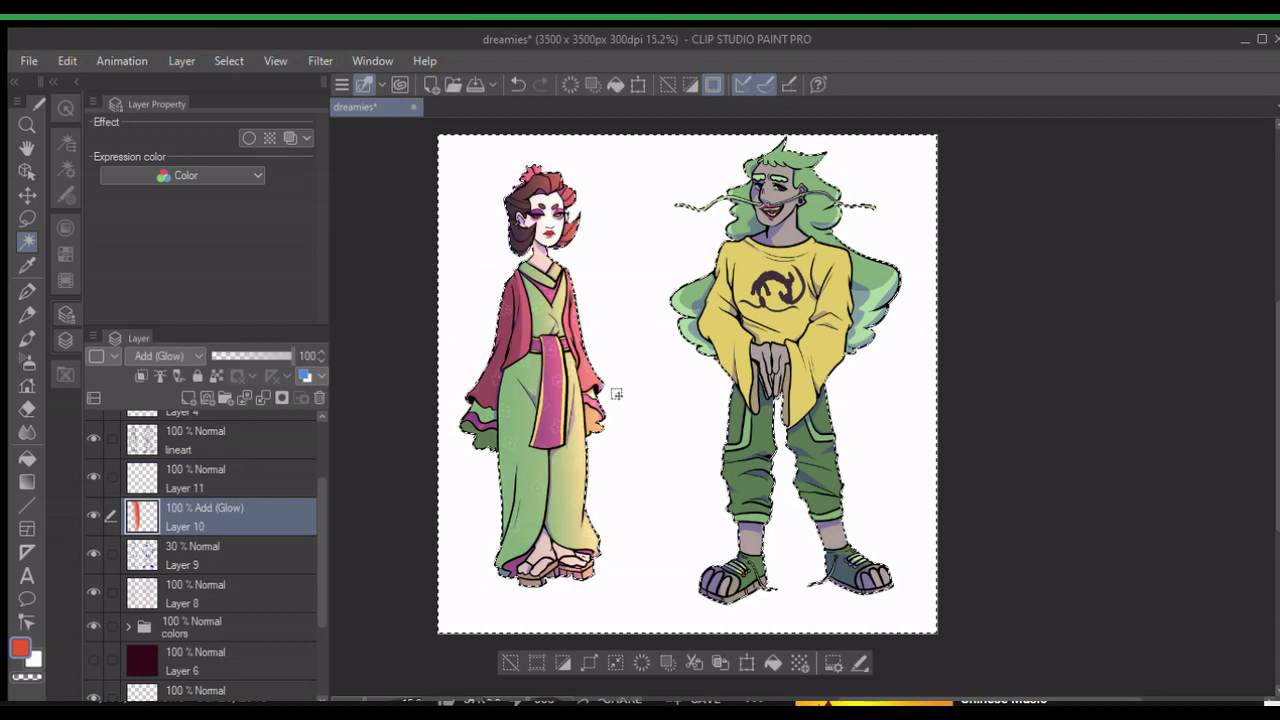
key(e)
click(93, 659)
mouse_move(560, 620)
mouse_down()
mouse_move(600, 360)
mouse_move(545, 150)
mouse_up()
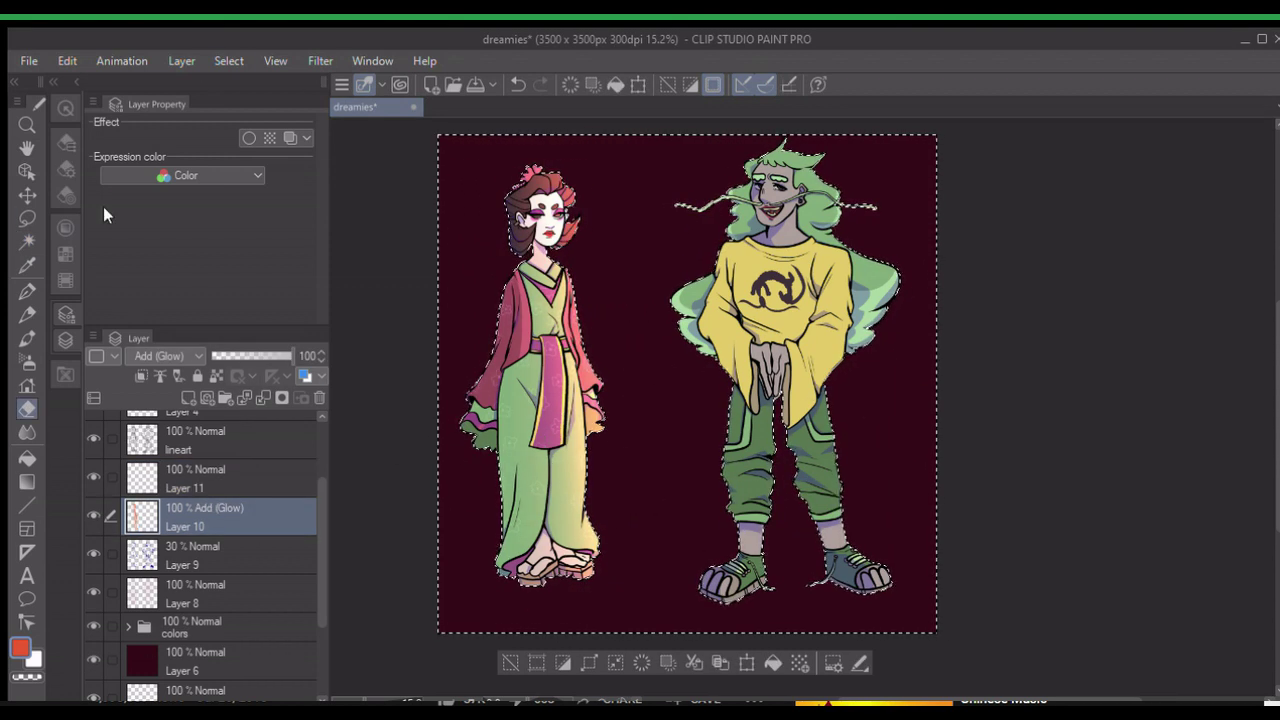
Lasso the man and lay a short red gradient along his side nearest the woman on the Add (Glow) layer
click(27, 218)
mouse_move(714, 129)
mouse_down()
mouse_move(671, 609)
mouse_move(640, 598)
mouse_up()
key(g)
mouse_move(630, 368)
mouse_down()
mouse_move(890, 368)
mouse_move(871, 360)
mouse_up()
click(92, 659)
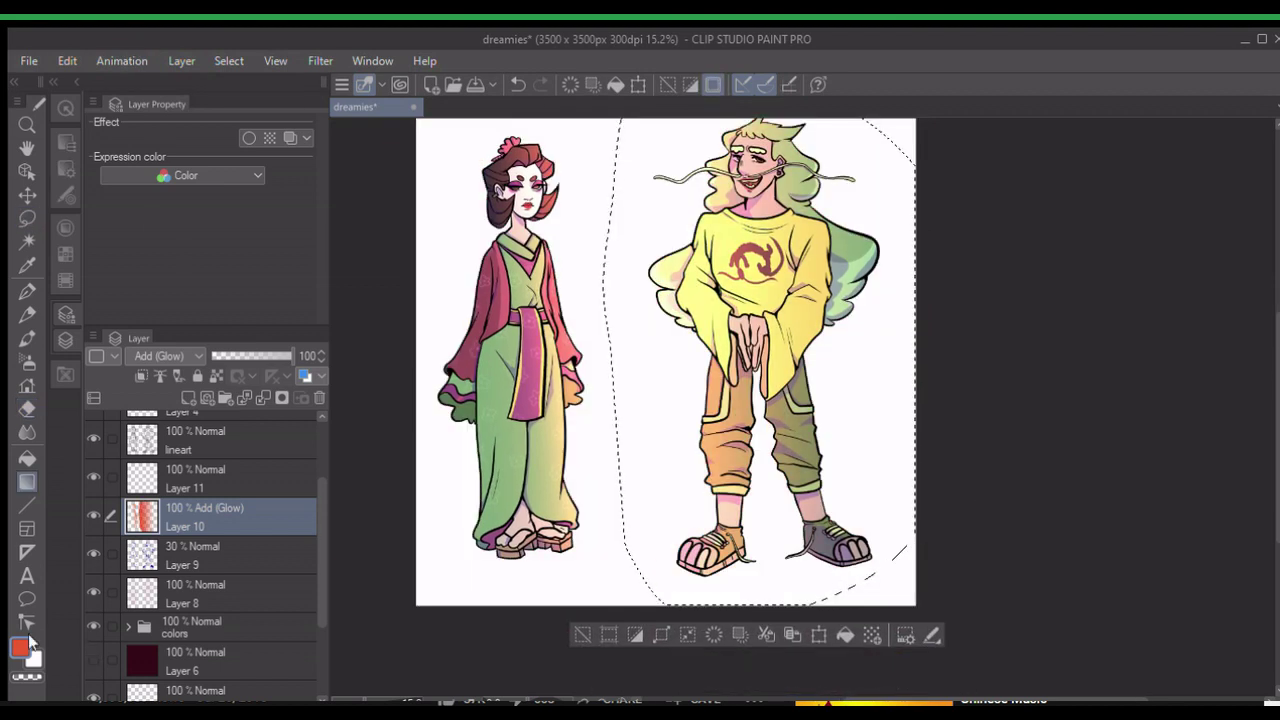
drag(651, 371, 857, 372)
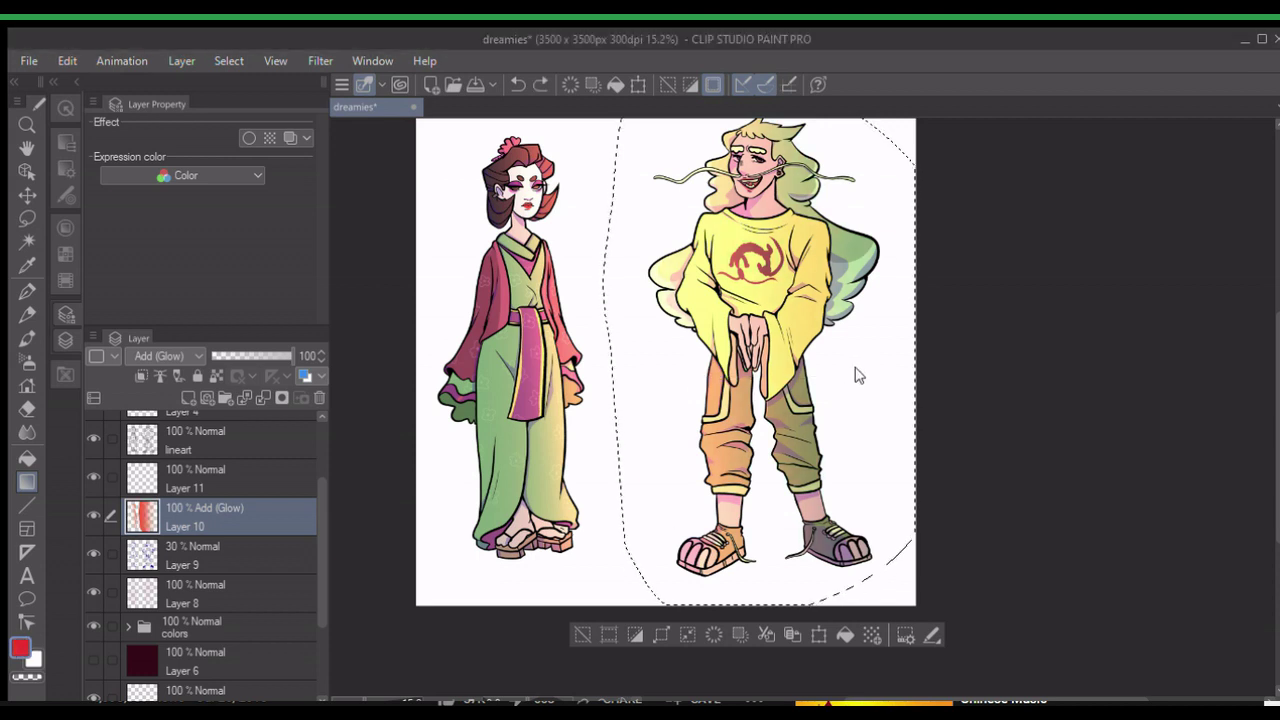
drag(700, 399, 675, 400)
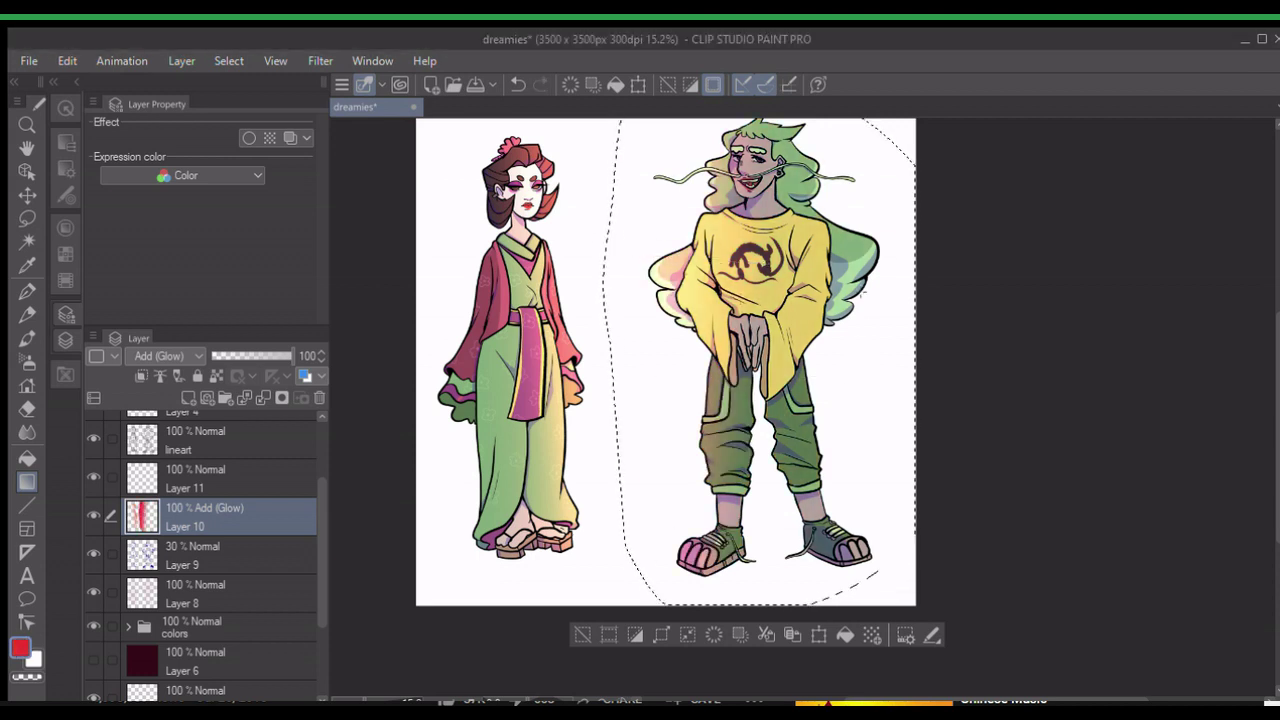
Select the background around the figures, erase the red glow spilling outside the man, and reduce the glow layer's opacity to 44%
click(92, 659)
key(w)
key(ctrl+d)
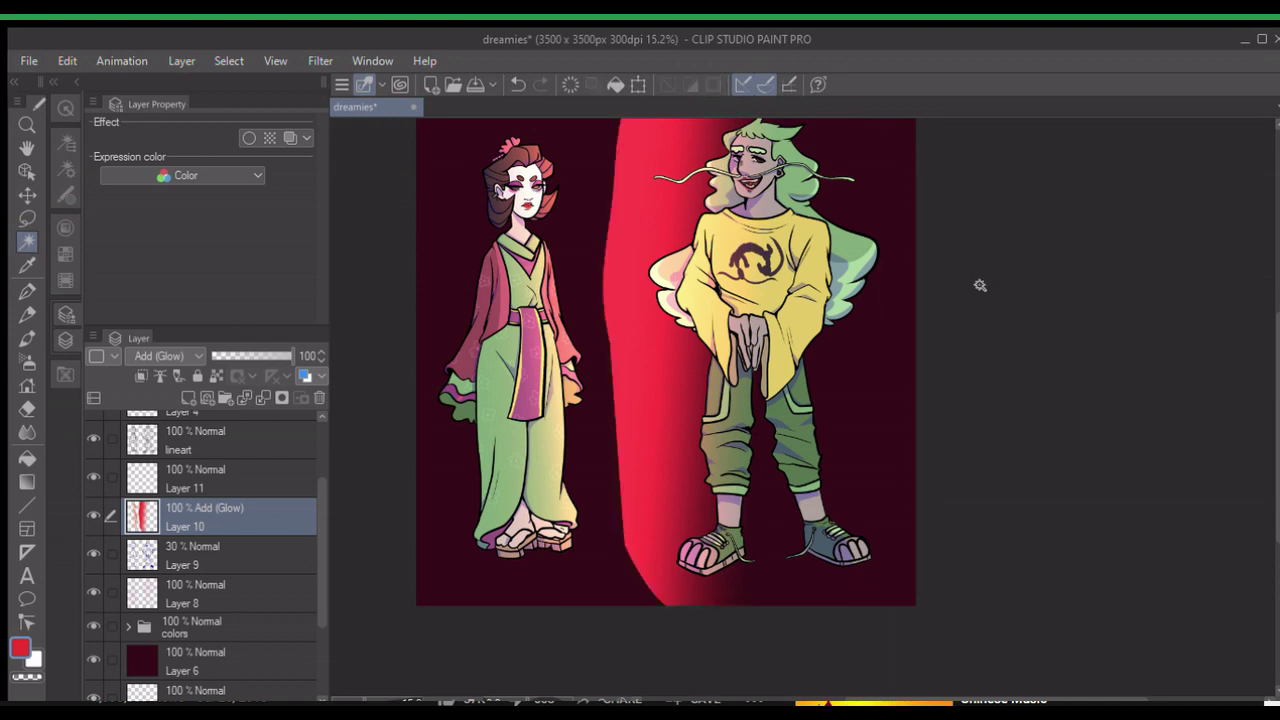
click(93, 515)
click(445, 466)
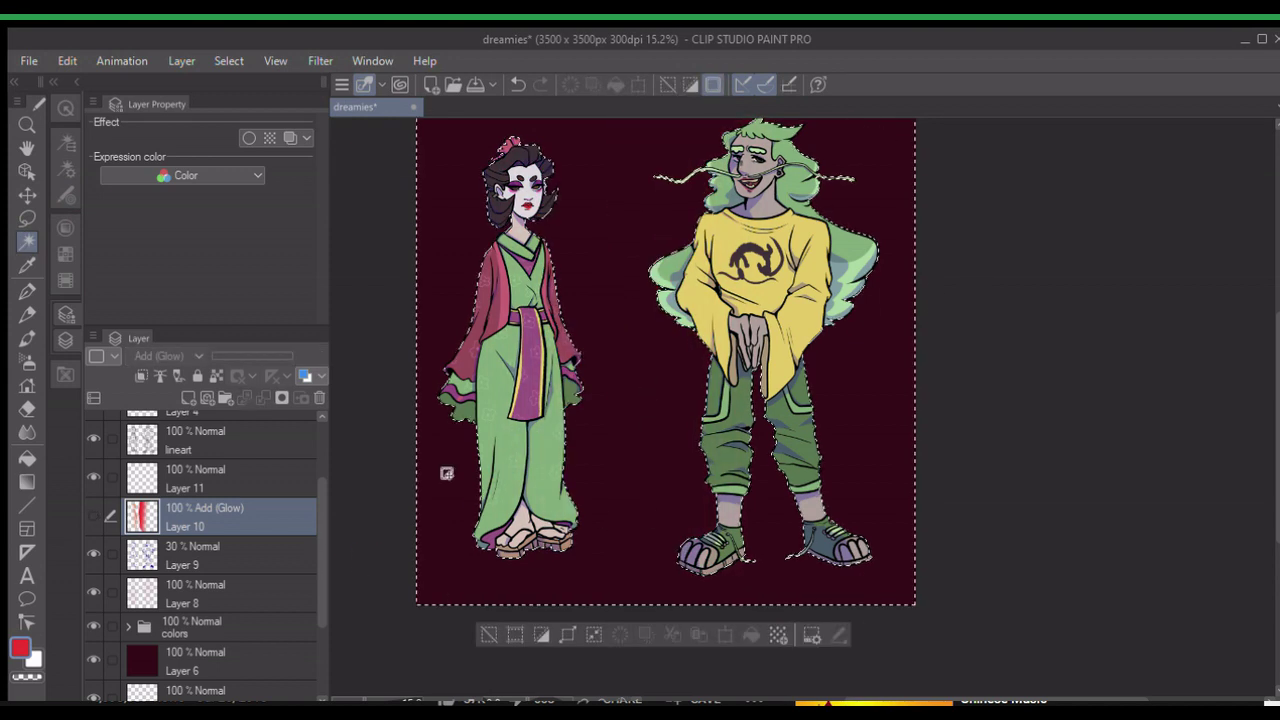
click(93, 515)
key(e)
mouse_move(857, 500)
mouse_down()
mouse_move(609, 137)
mouse_move(640, 170)
mouse_up()
key(m)
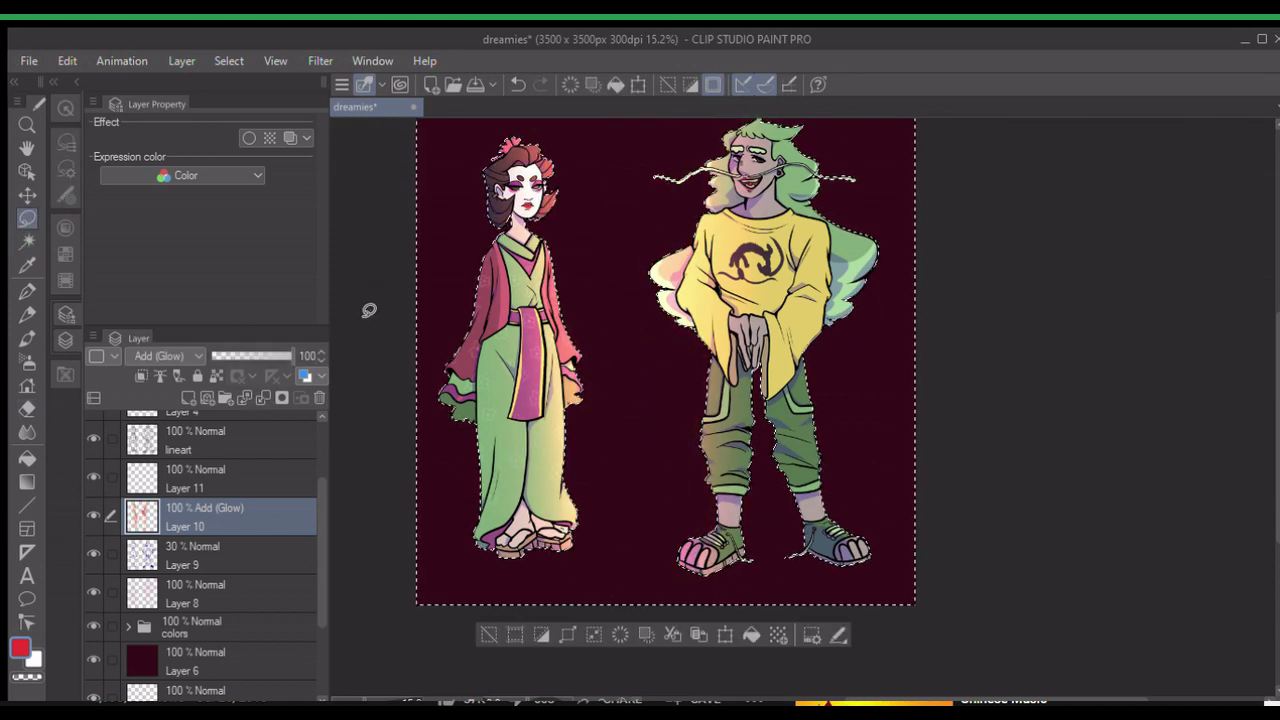
key(ctrl+d)
drag(290, 355, 240, 348)
On a new layer limited to the figures' silhouettes, lay dark blue-purple gradients rising from their feet at 33% opacity, and deselect
click(188, 397)
ctrl+click(142, 632)
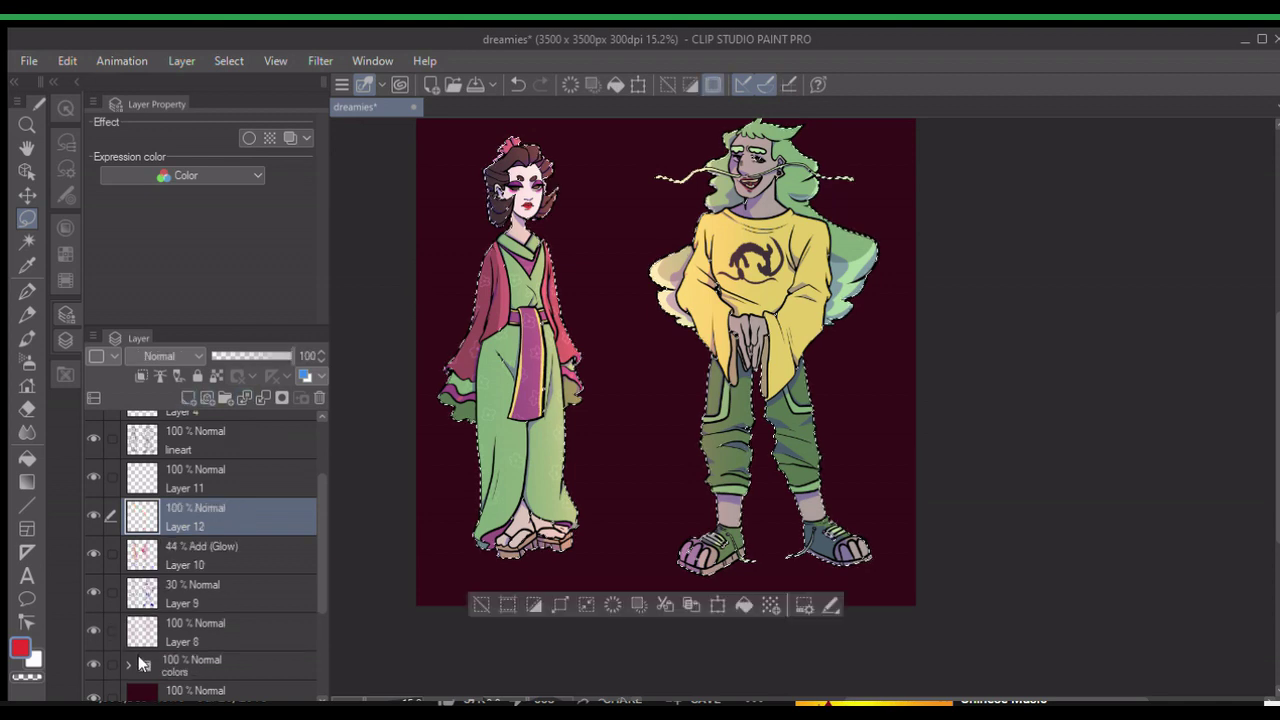
key(g)
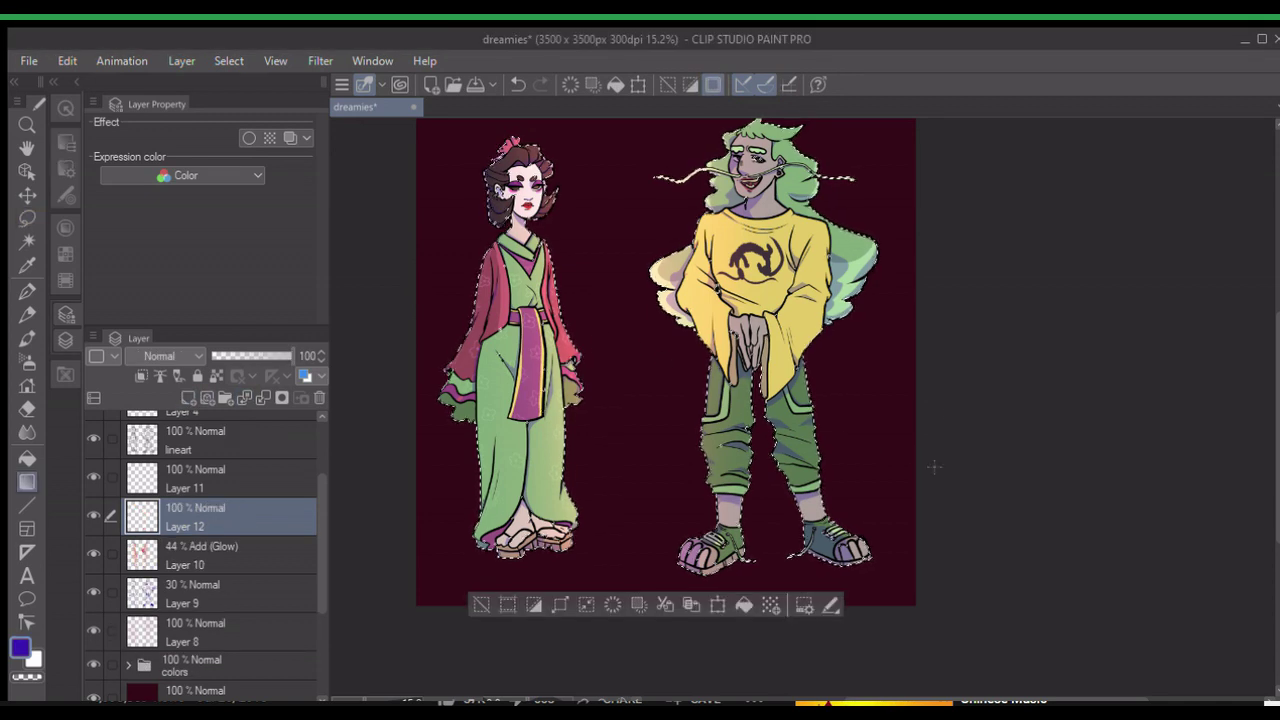
drag(770, 545, 770, 400)
drag(414, 534, 586, 480)
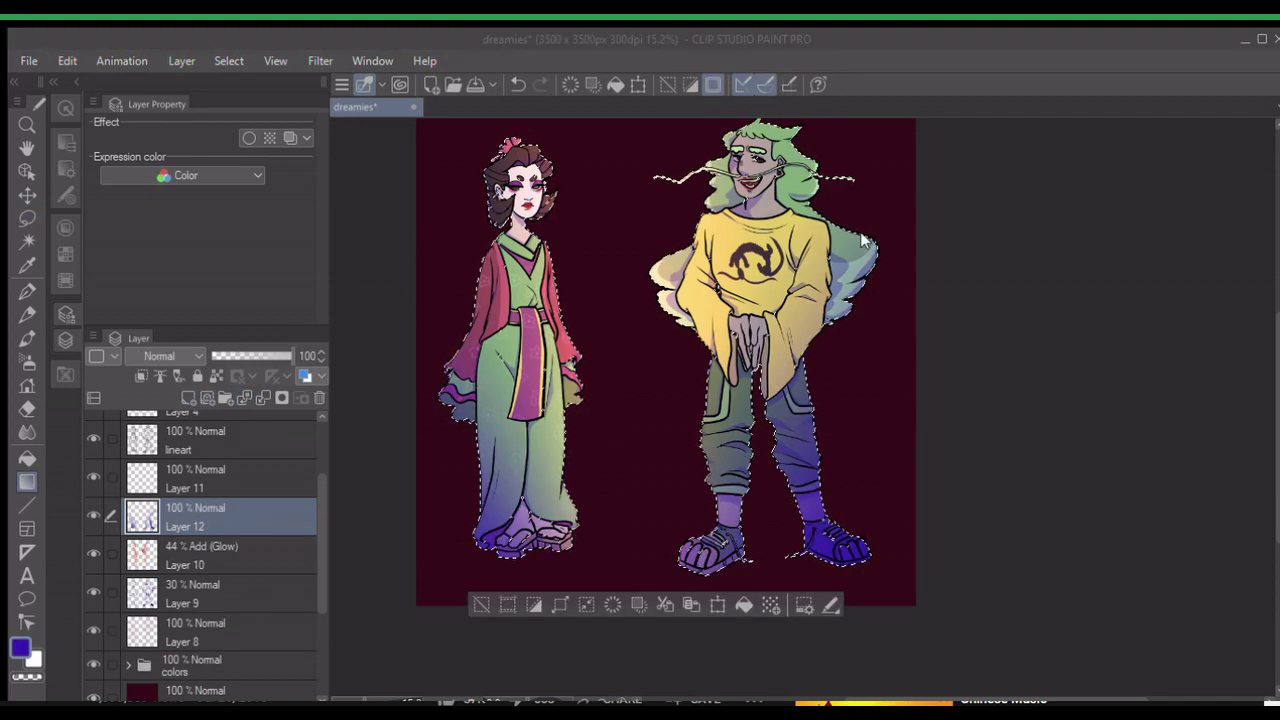
alt+click(440, 550)
drag(241, 347, 228, 342)
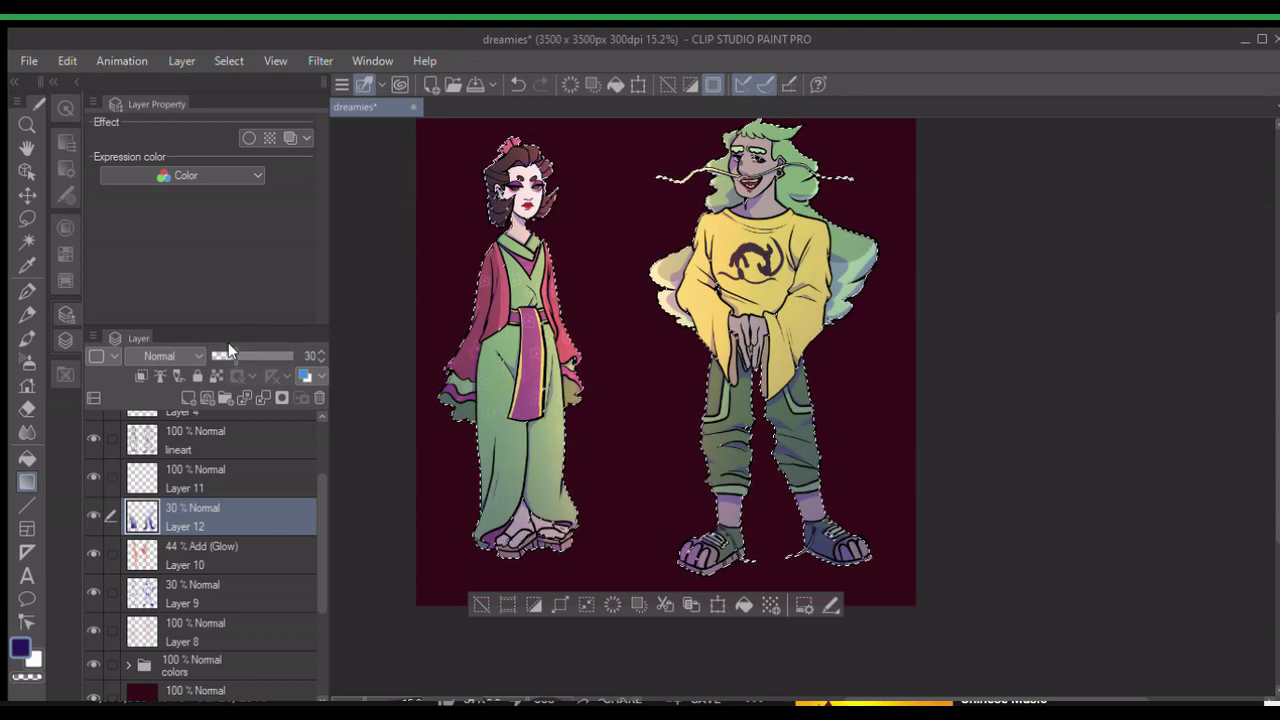
click(27, 218)
key(ctrl+d)
Erase the leftover red speck near the canvas's upper edge on the Add (Glow) layer
drag(976, 294, 1010, 342)
key(alt+[)
key(e)
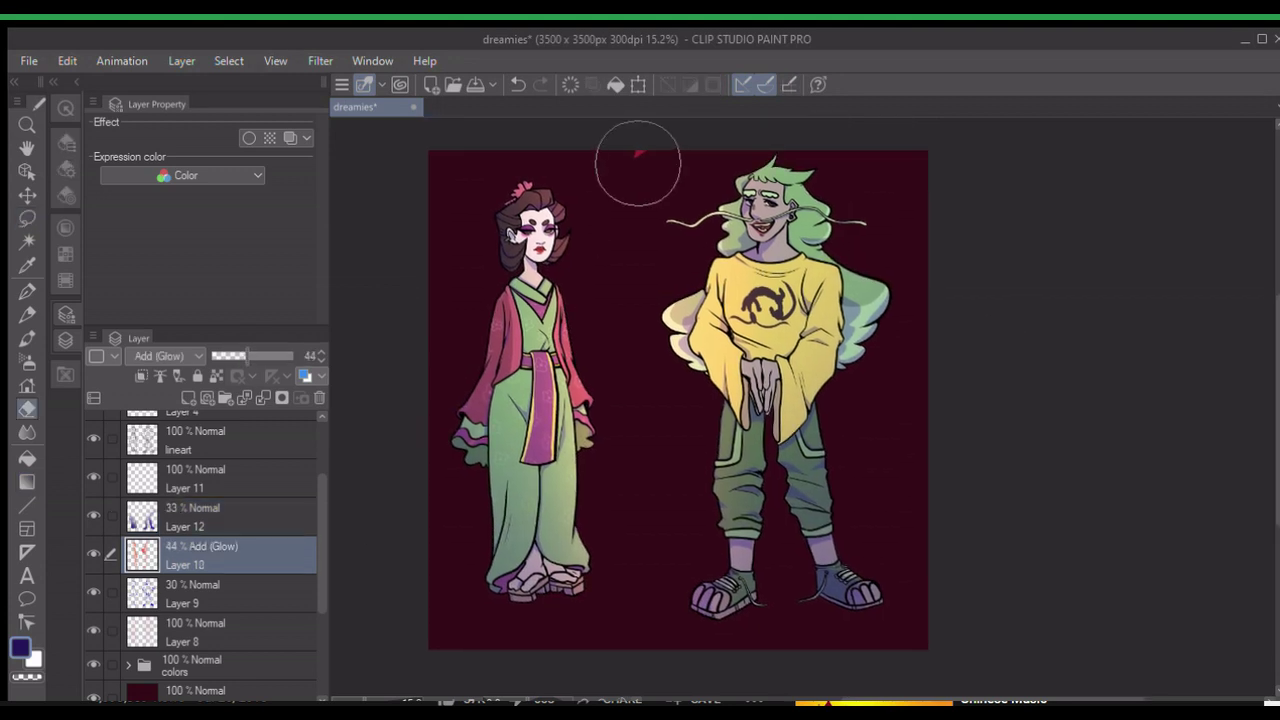
Select the figures' silhouettes, add a new layer beneath the colors folder, and expand the selection slightly beyond the outlines
ctrl+click(146, 663)
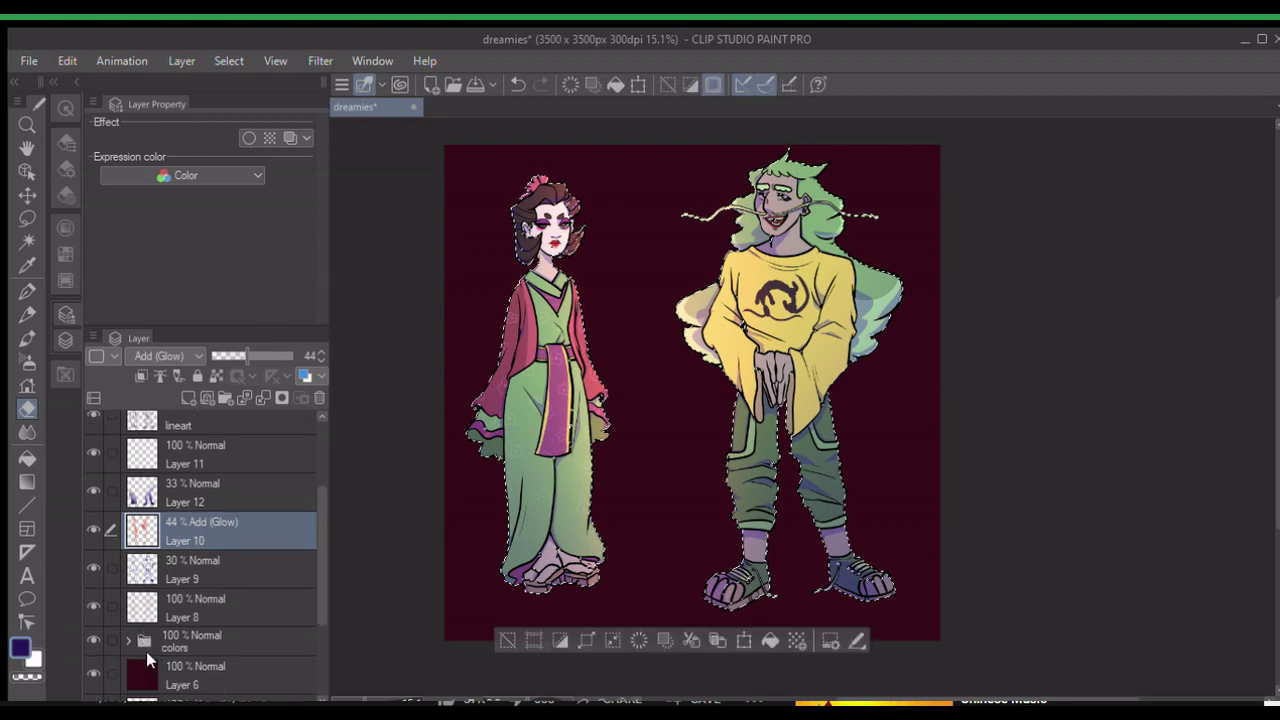
key(ctrl+shift+n)
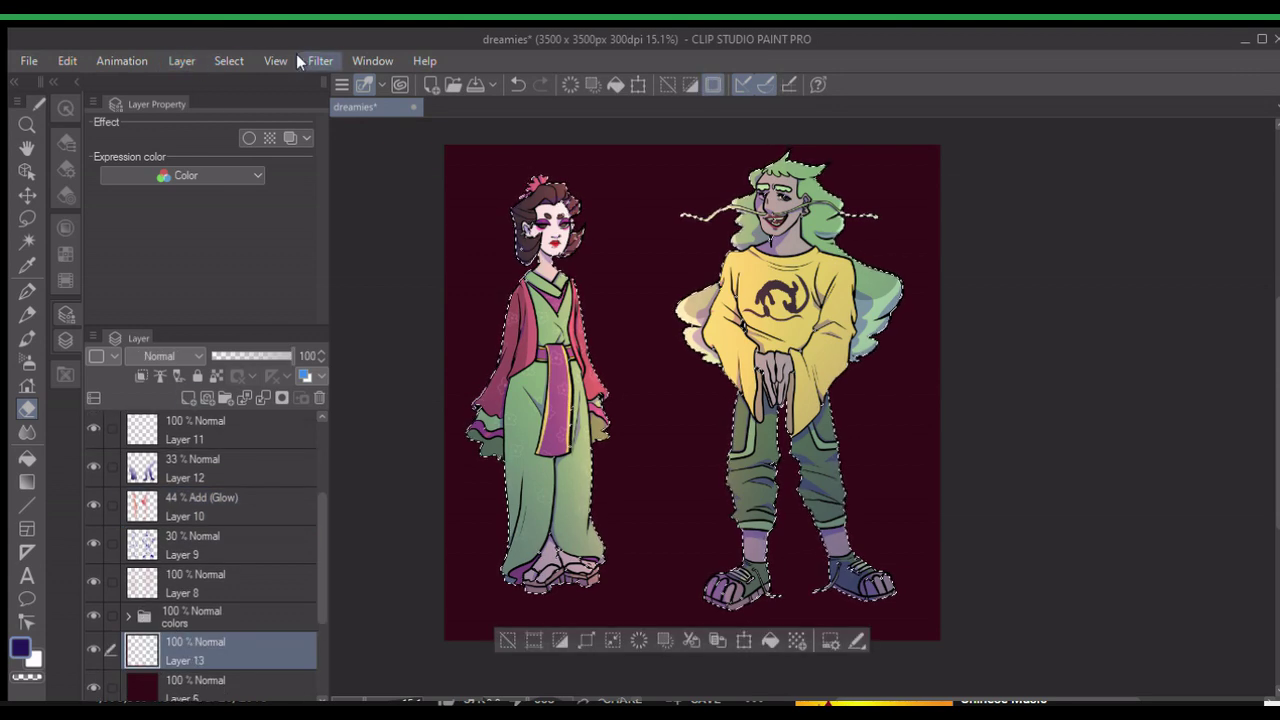
click(229, 61)
click(260, 144)
key(ctrl+z)
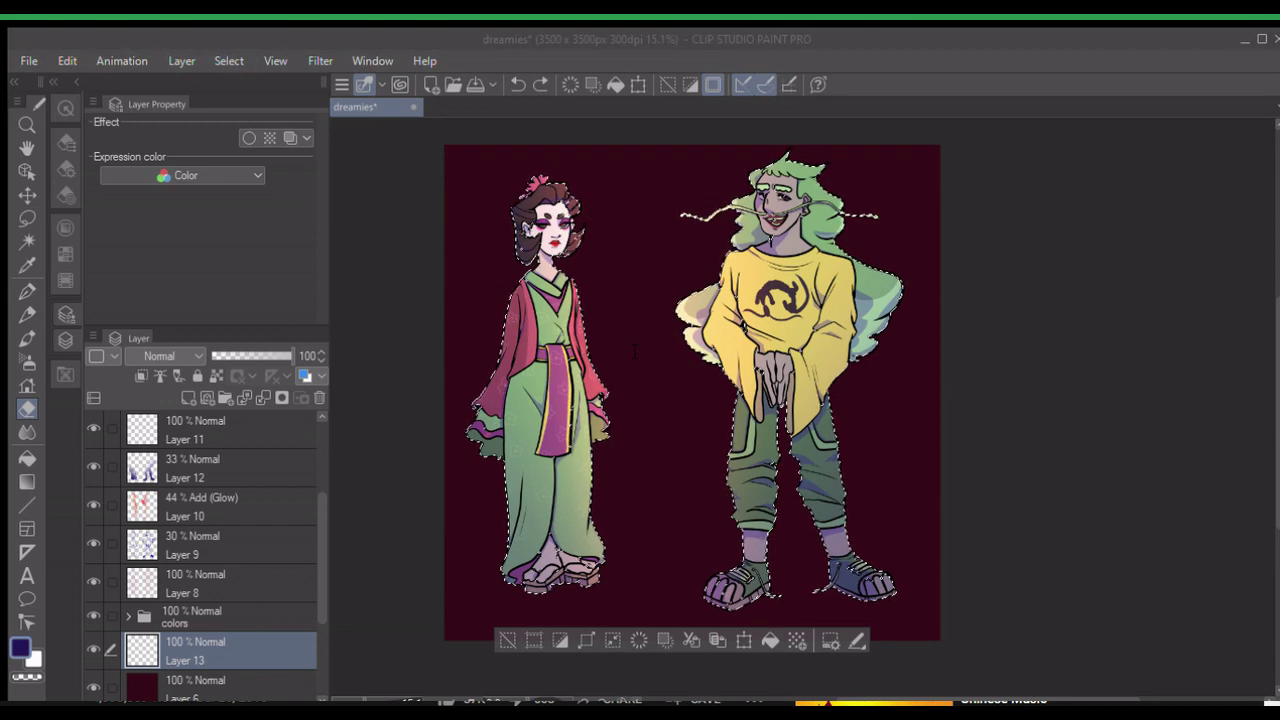
Fill the expanded silhouette selection with white on the layer beneath the colors folder and deselect
key(x)
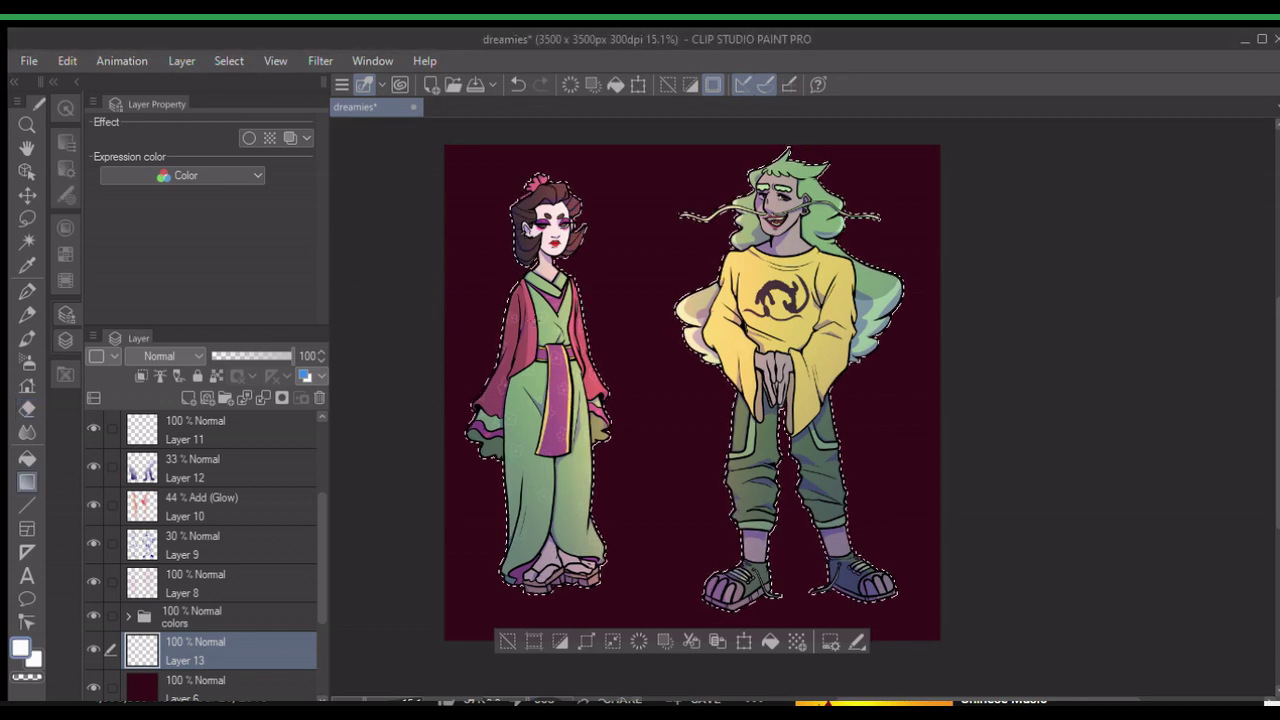
key(g)
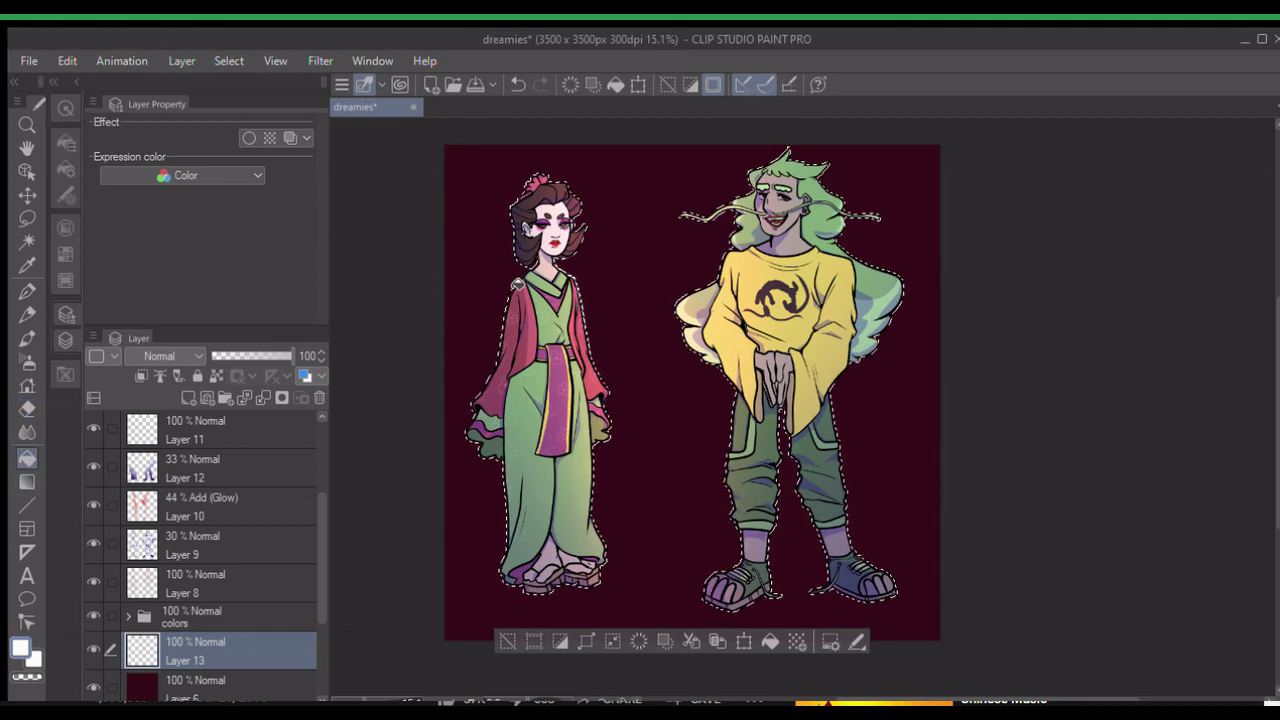
click(71, 107)
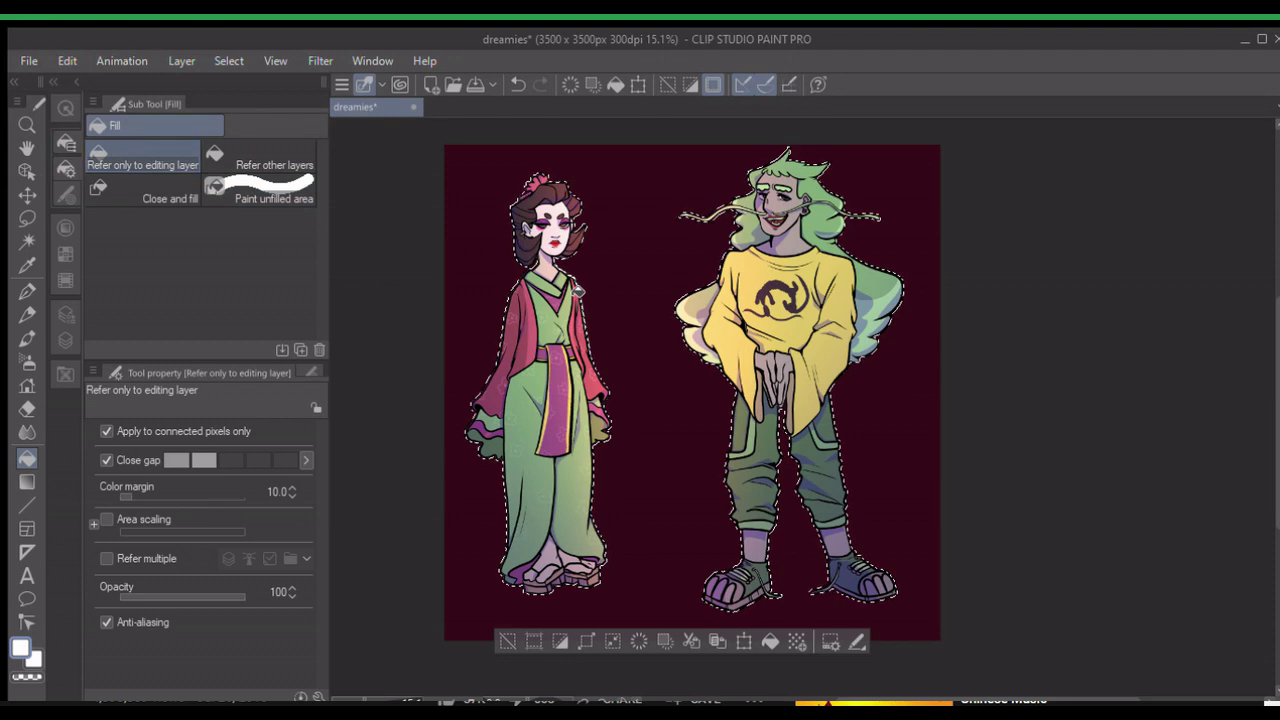
key(p)
key(g)
key(g)
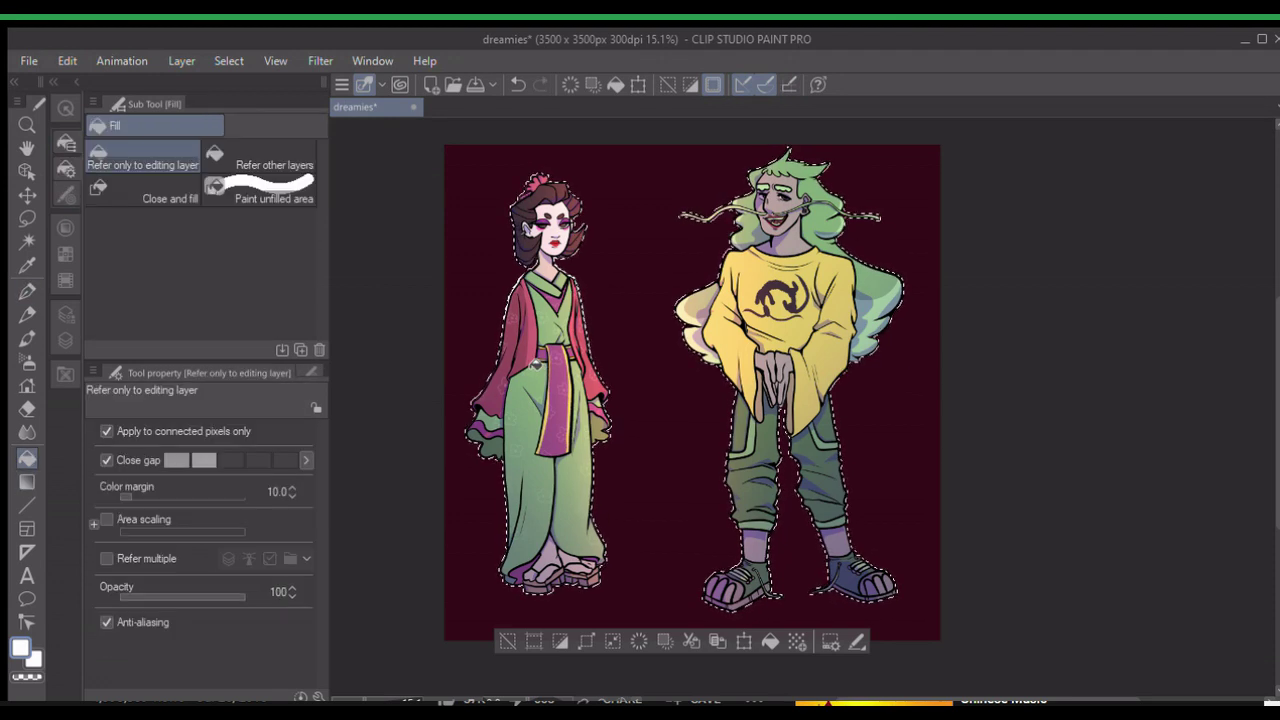
key(p)
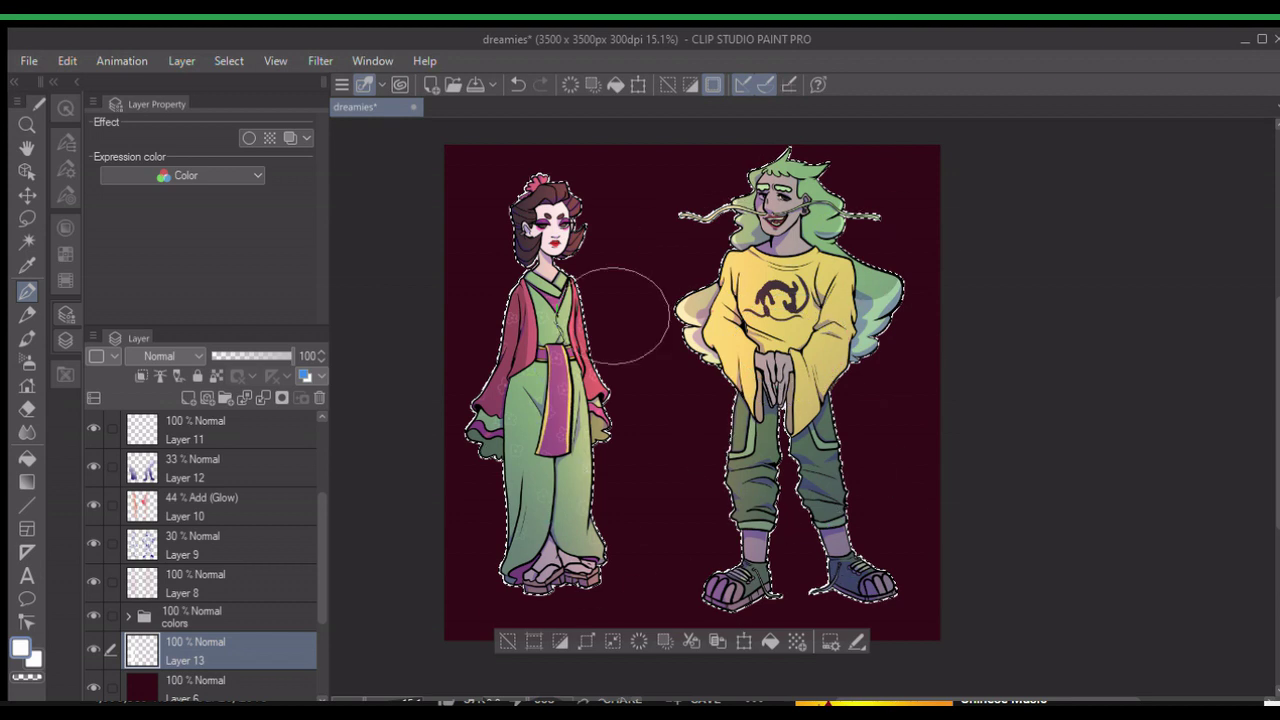
key(m)
click(449, 221)
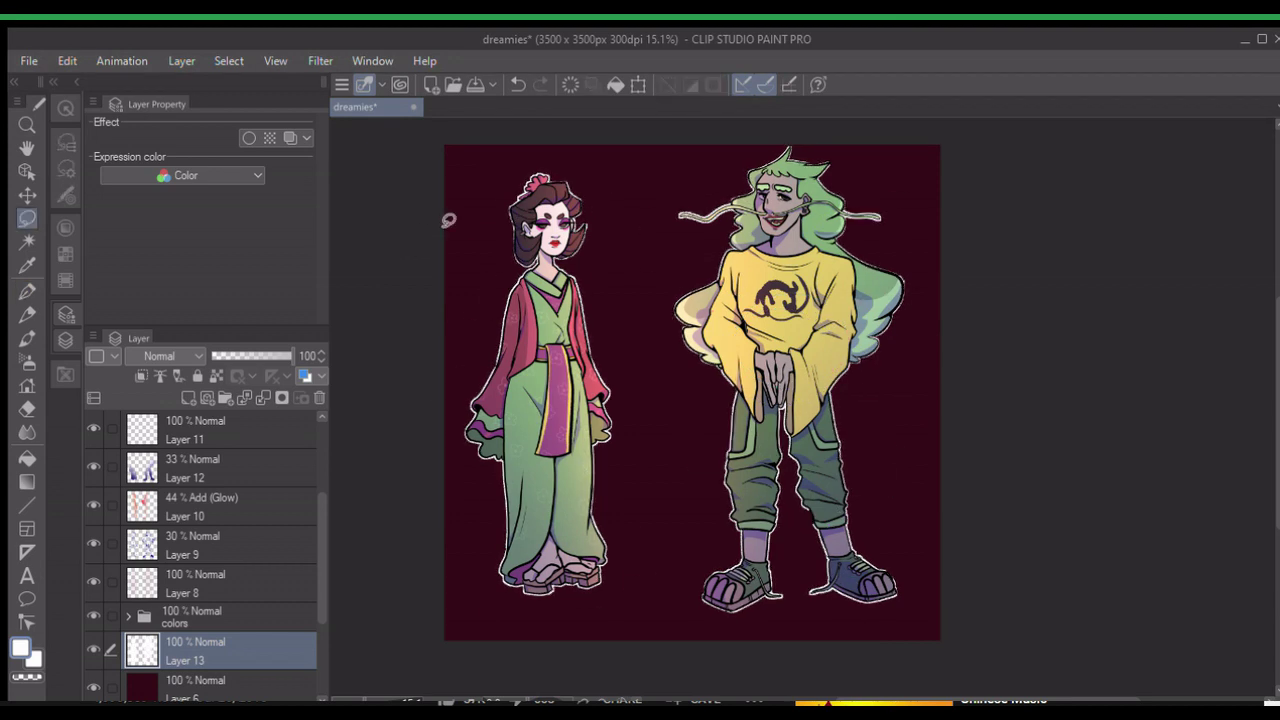
key(ctrl+z)
key(ctrl+d)
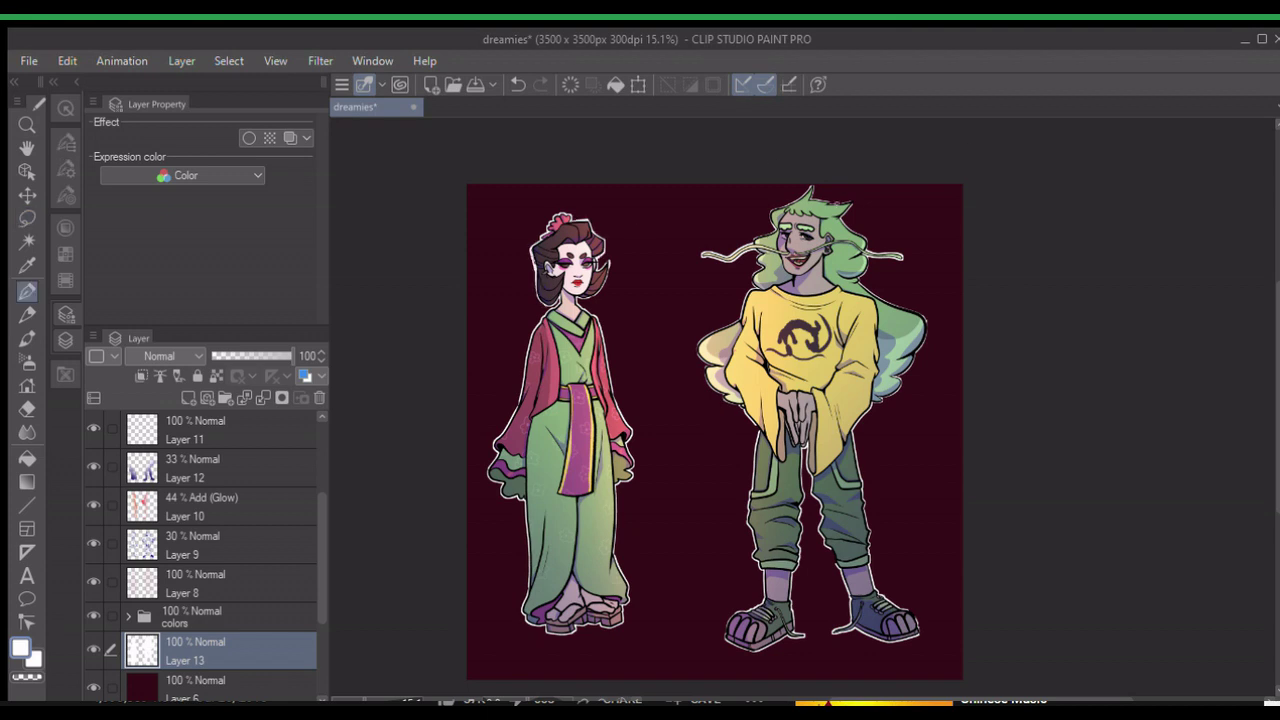
Restore the silhouette selection, expand it further, fill it with white on Layer 13 for a thicker outline, and deselect
drag(940, 247, 929, 240)
drag(1009, 385, 1022, 369)
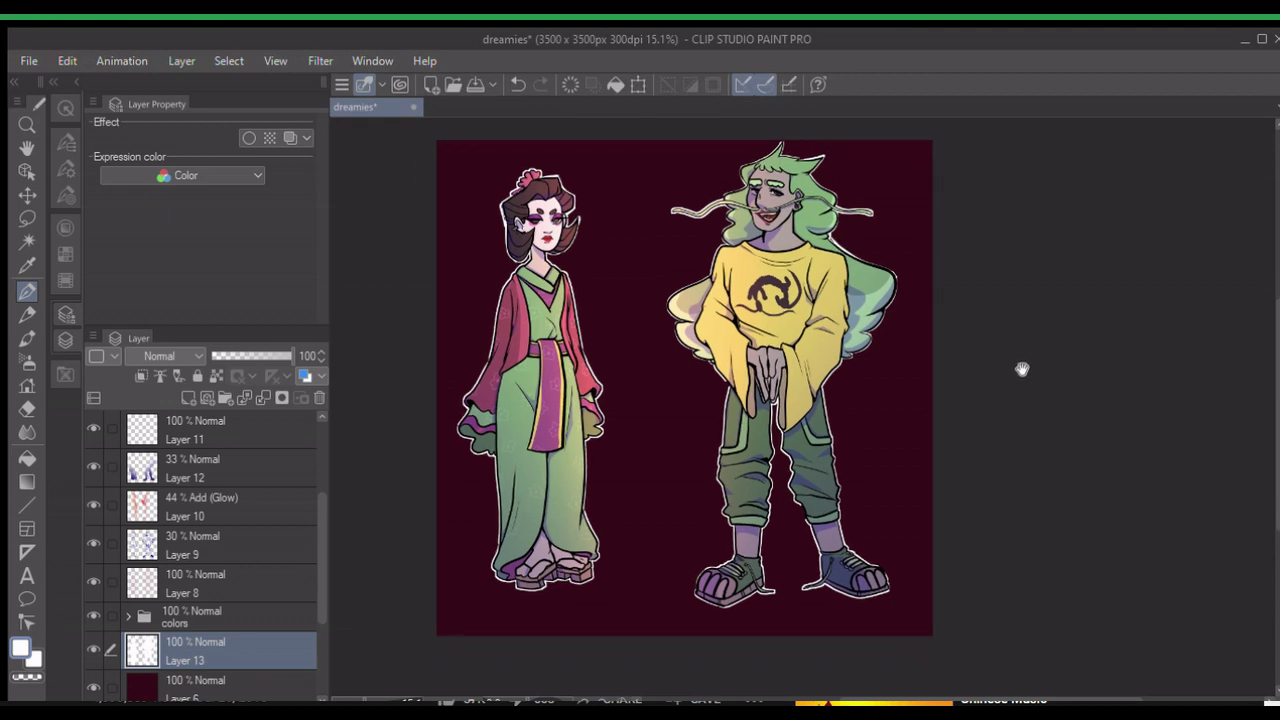
key(ctrl+shift+d)
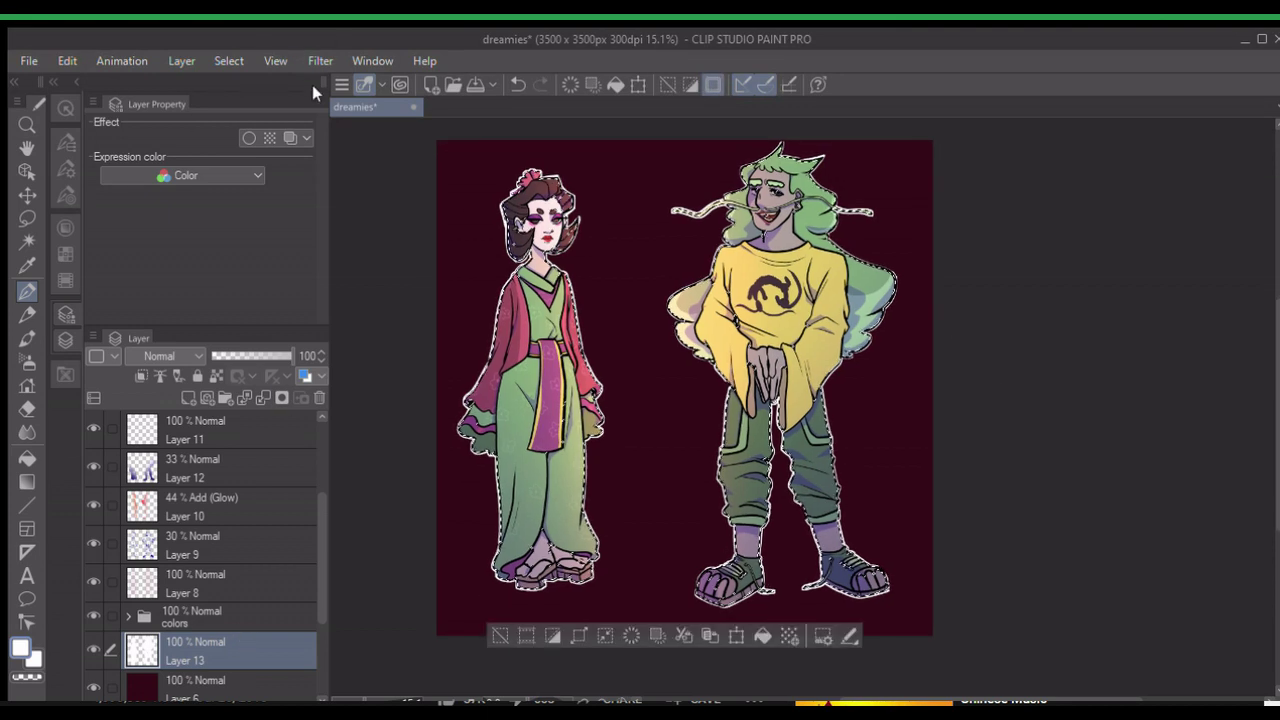
scroll(220, 451, up, 1)
scroll(280, 441, down, 1)
click(220, 645)
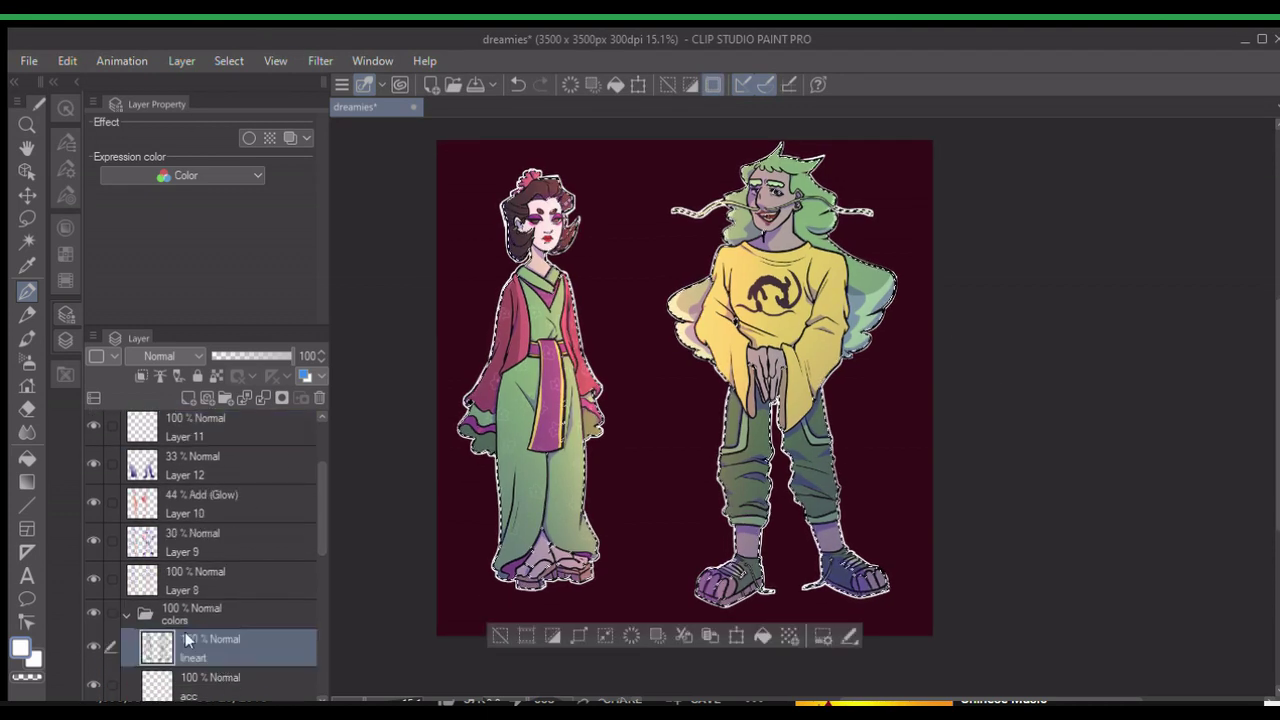
click(150, 609)
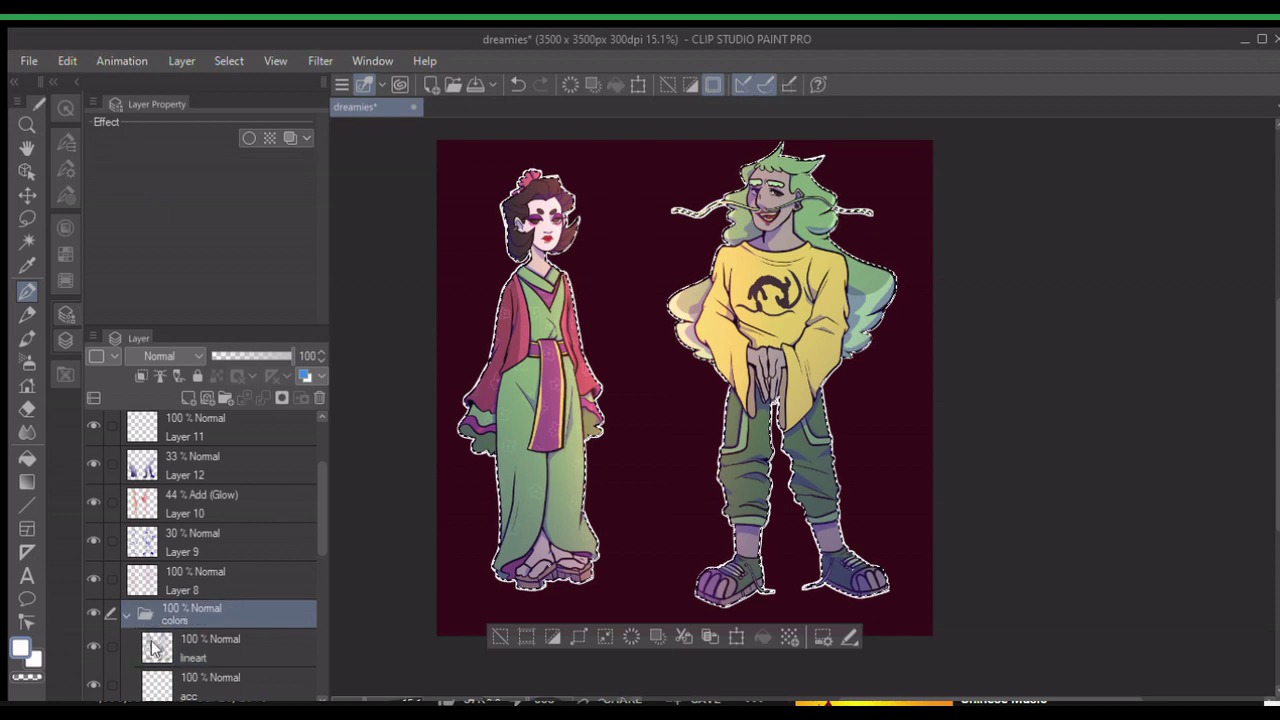
click(150, 609)
click(215, 648)
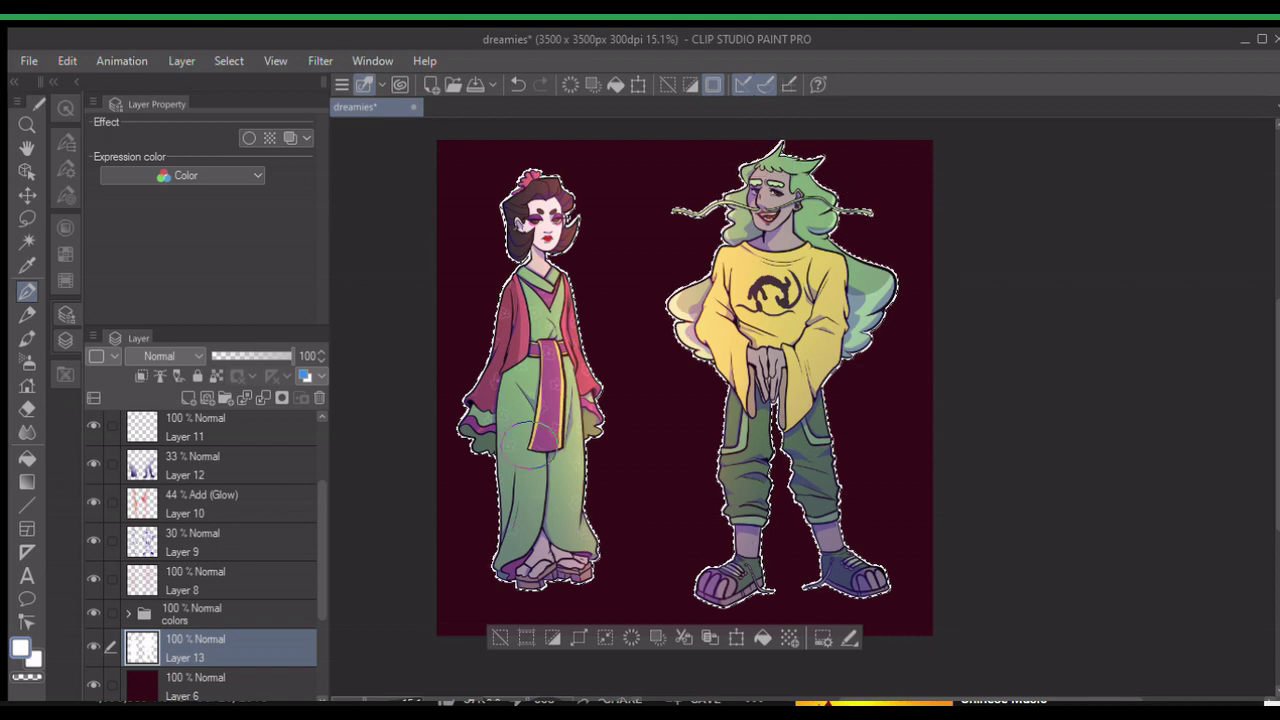
key(m)
key(ctrl+d)
scroll(391, 500, up, 2)
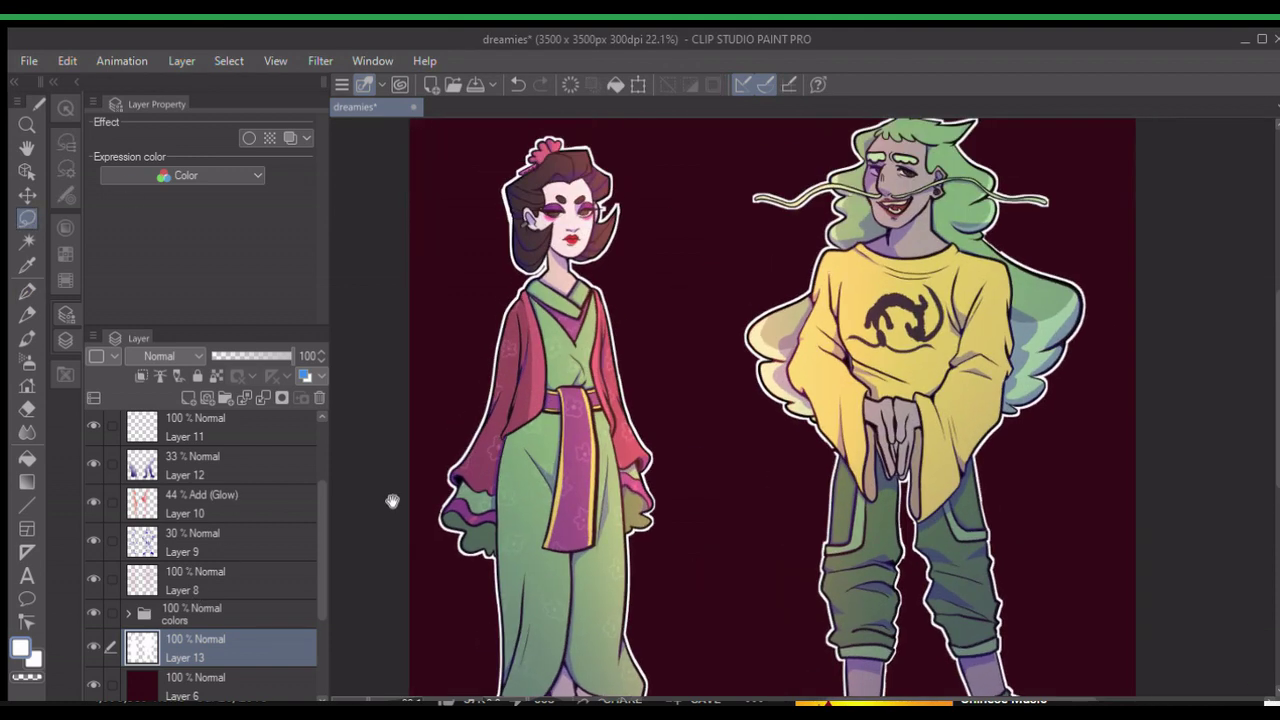
Lower the red glow layer's opacity to 29% and add a new layer above it in Add (Glow) blending mode
click(230, 503)
drag(226, 347, 229, 348)
key(ctrl+shift+n)
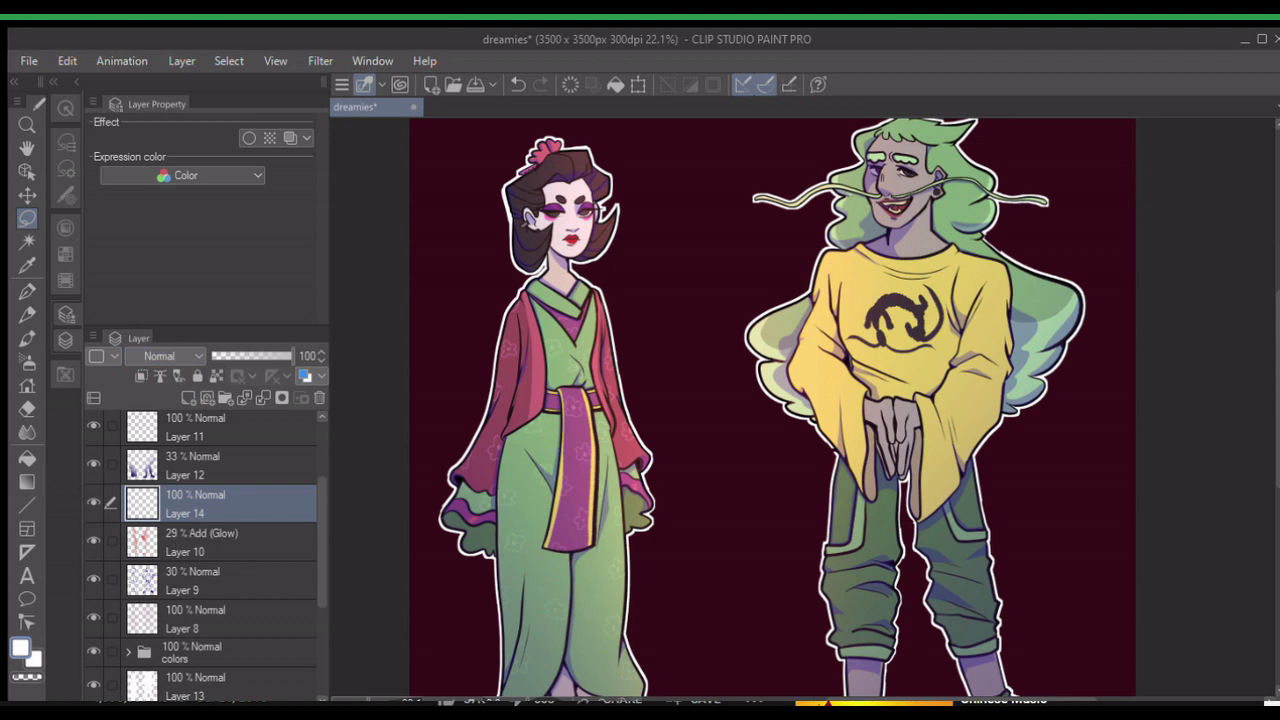
key(ctrl+shift+g)
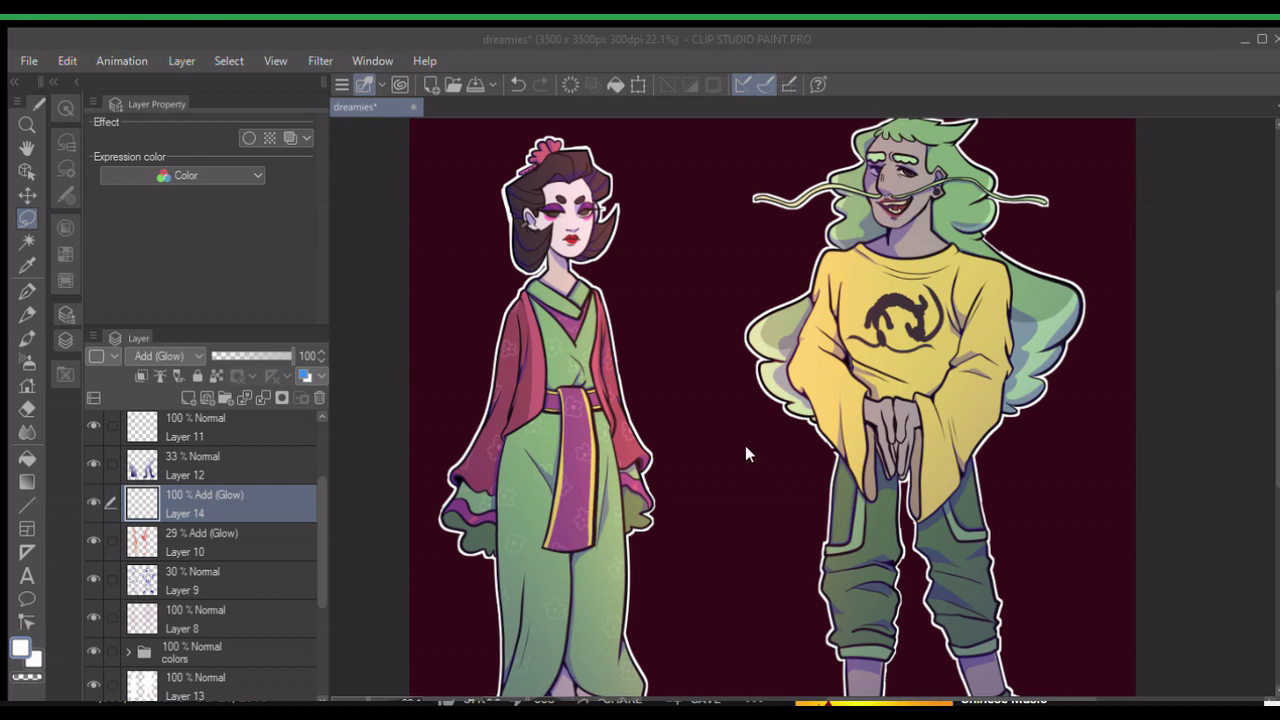
Paint orange highlight strokes along the crown and outer curl of the woman's hair on the new glow layer
scroll(620, 360, up, 4)
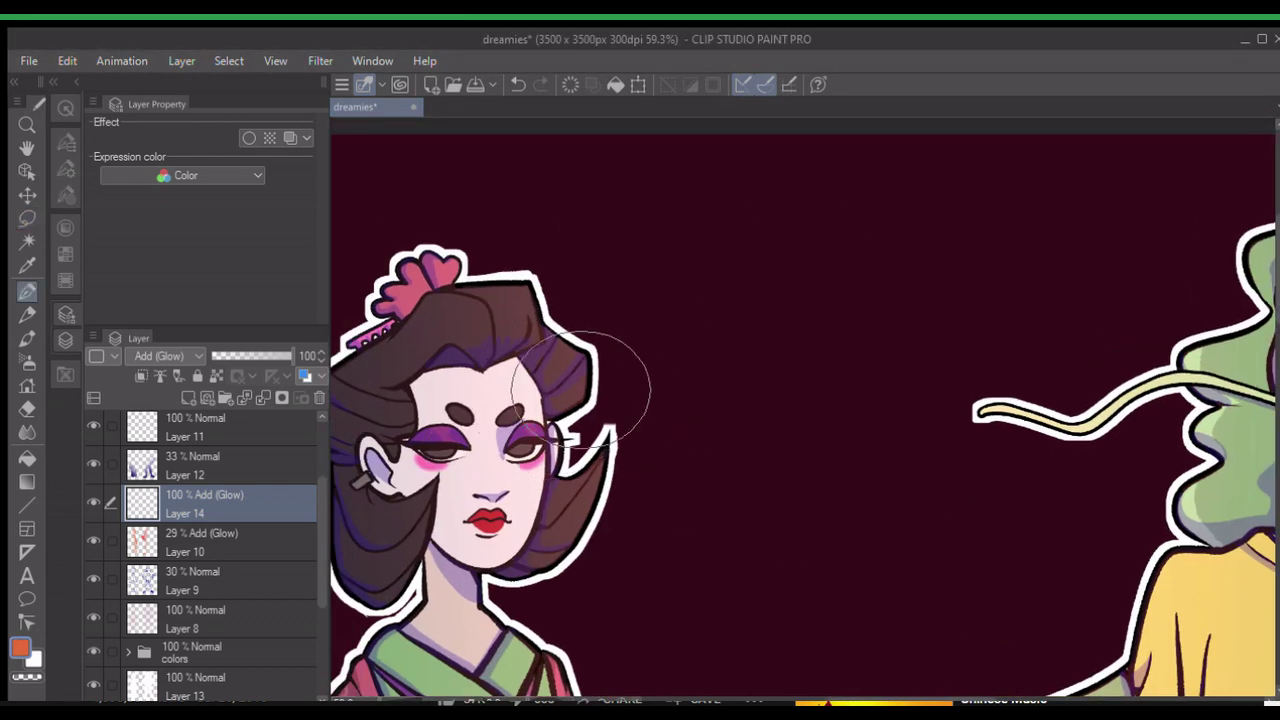
key(p)
drag(537, 338, 521, 300)
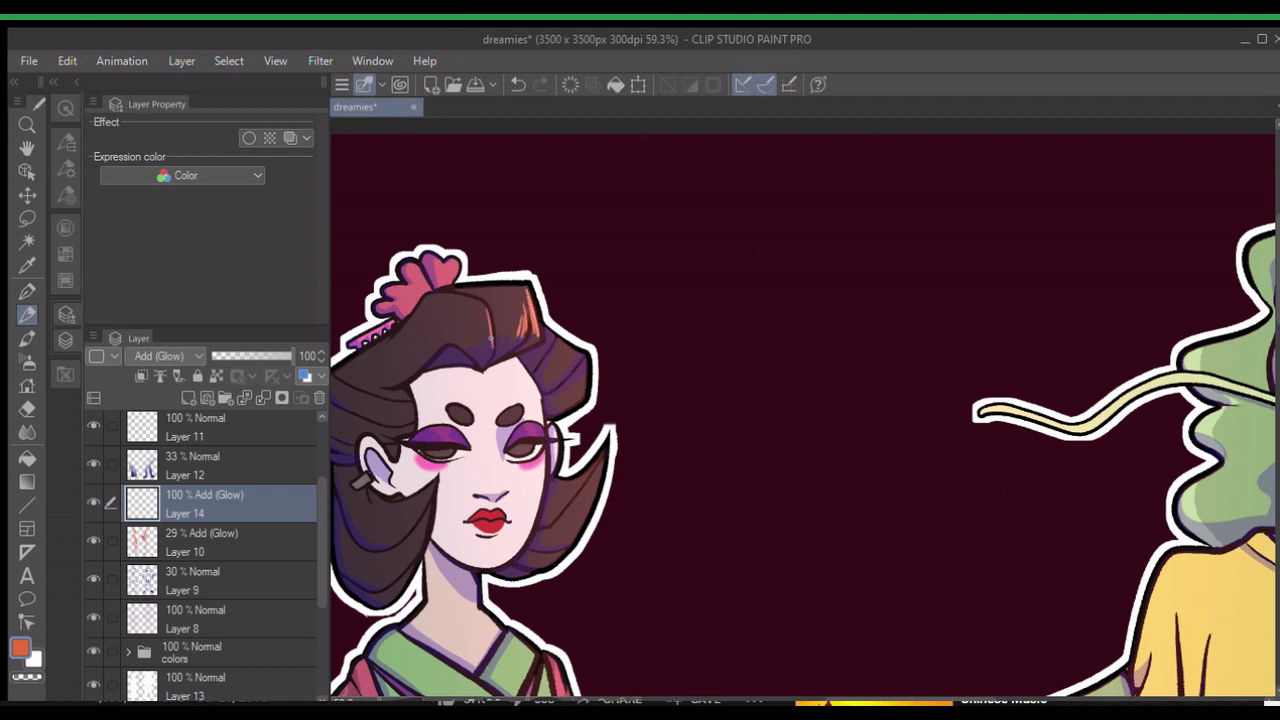
drag(561, 256, 595, 213)
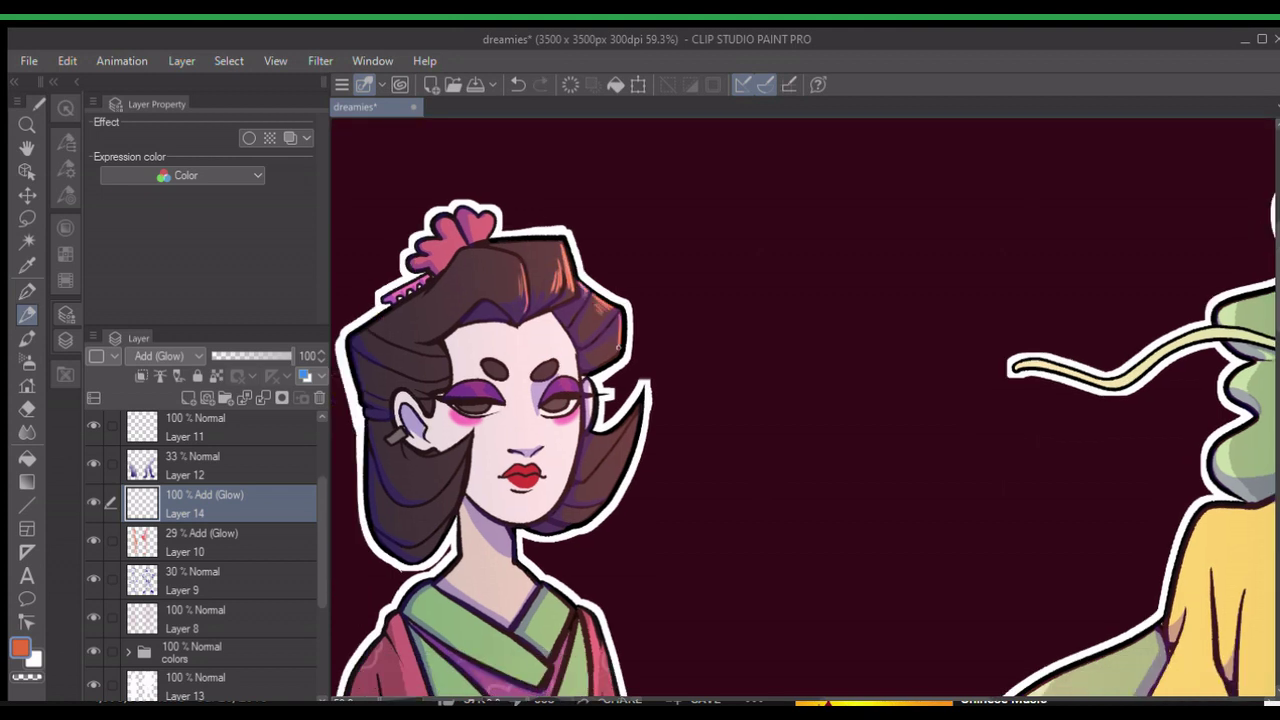
Change the 30% shadow layer's blending mode to Darken and reselect the new Add (Glow) layer
click(180, 578)
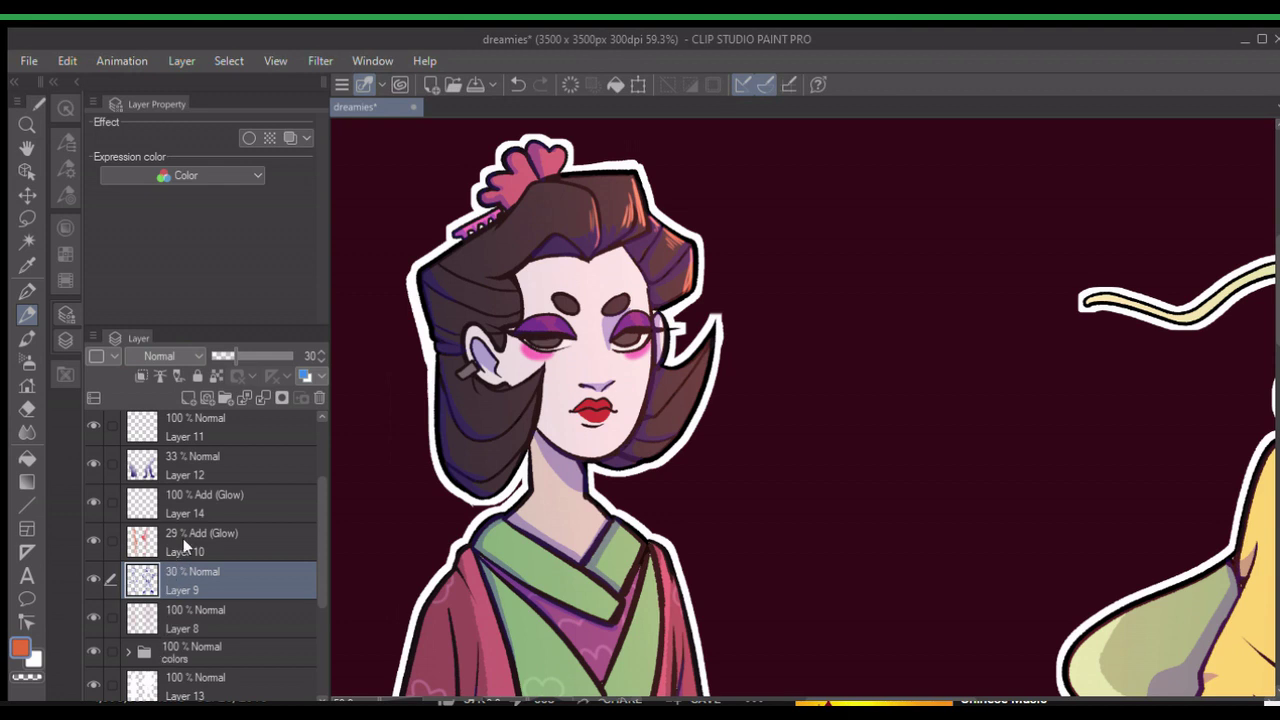
click(220, 510)
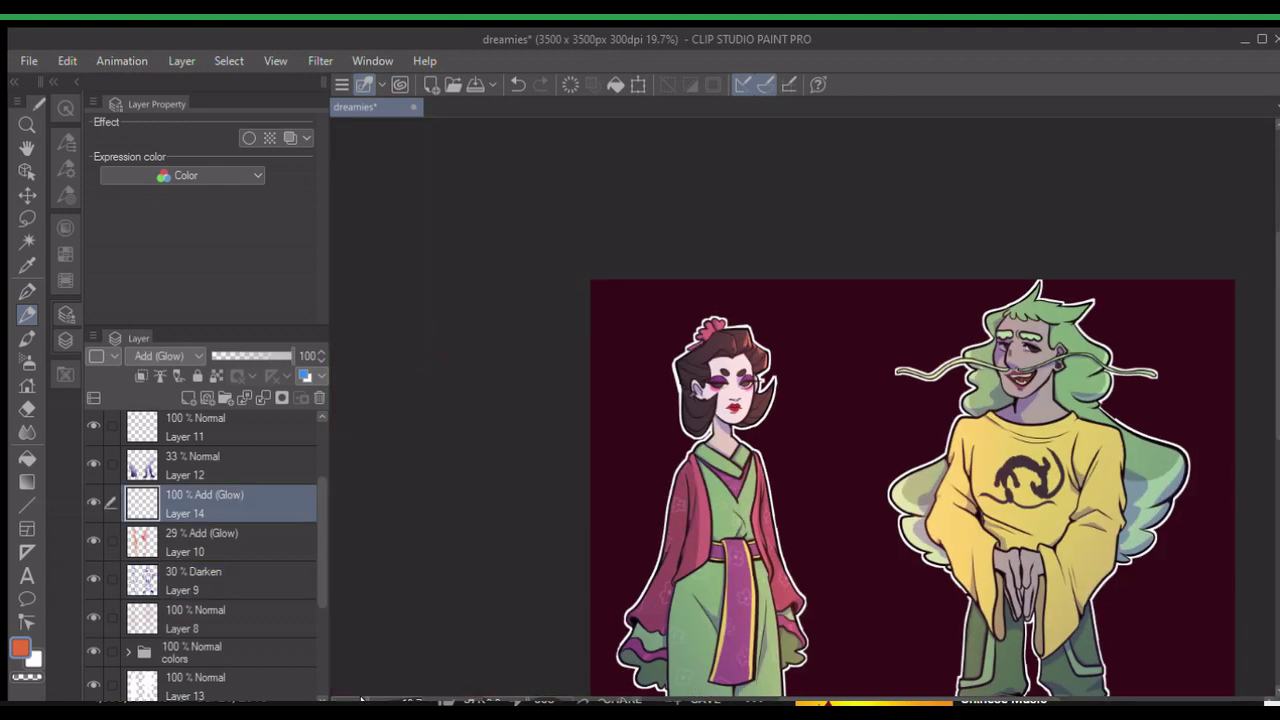
scroll(632, 297, down, 3)
scroll(632, 297, up, 3)
Add more orange glow highlights to the woman's side locks and along the front of her hair
drag(646, 400, 667, 326)
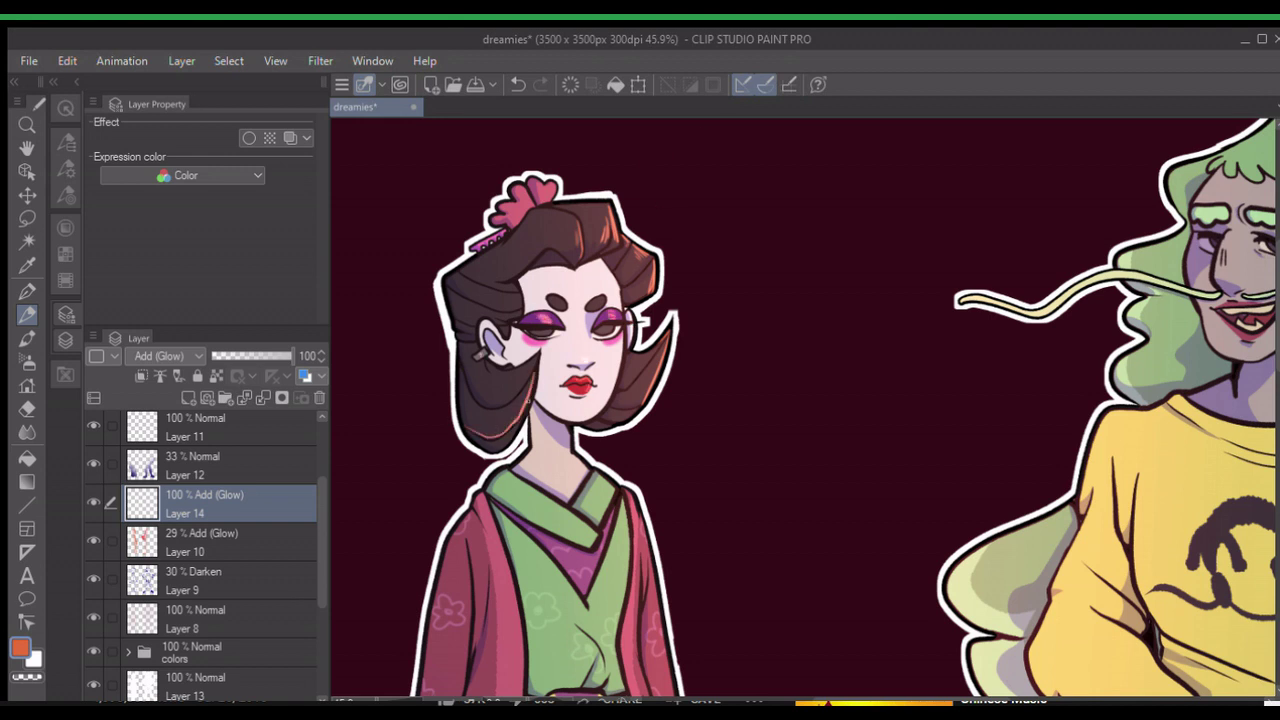
mouse_move(528, 396)
mouse_down()
mouse_move(492, 434)
mouse_move(524, 354)
mouse_up()
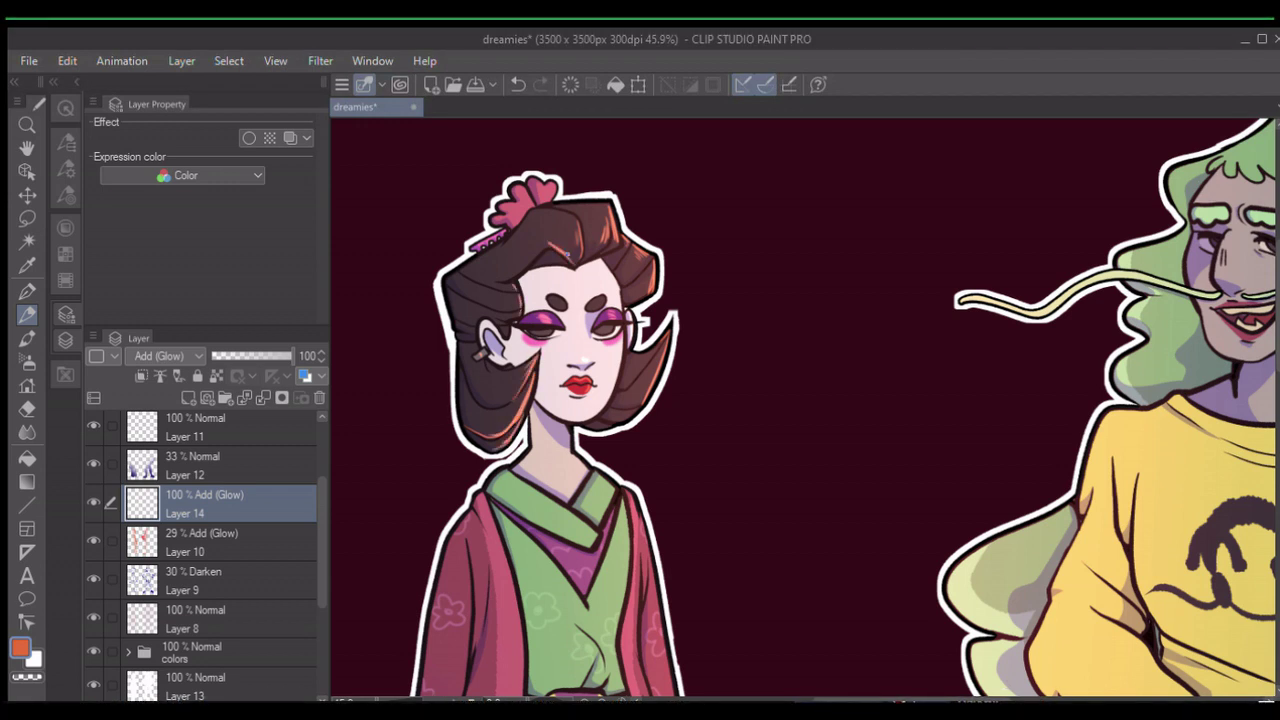
drag(588, 250, 597, 227)
Paint glow highlights along the kimono collar, the red jacket's edge nearest the man, and that sleeve's purple cuff
scroll(574, 410, down, 2)
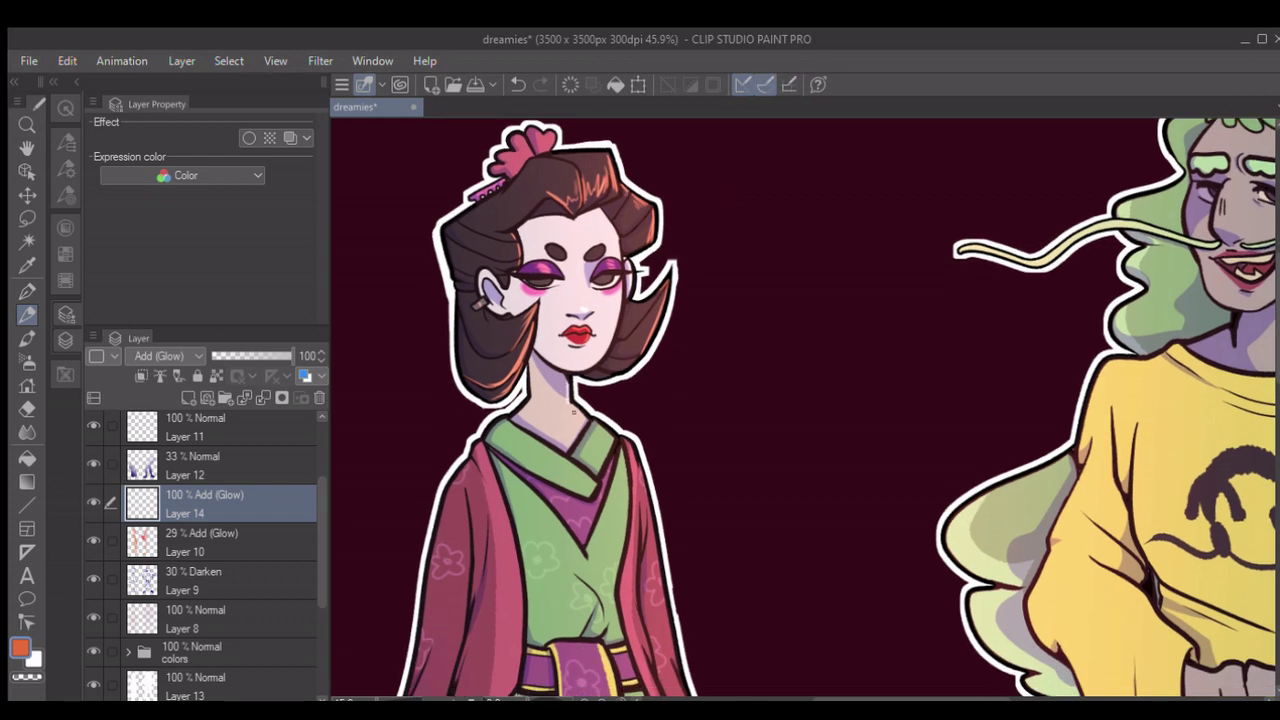
scroll(584, 440, down, 2)
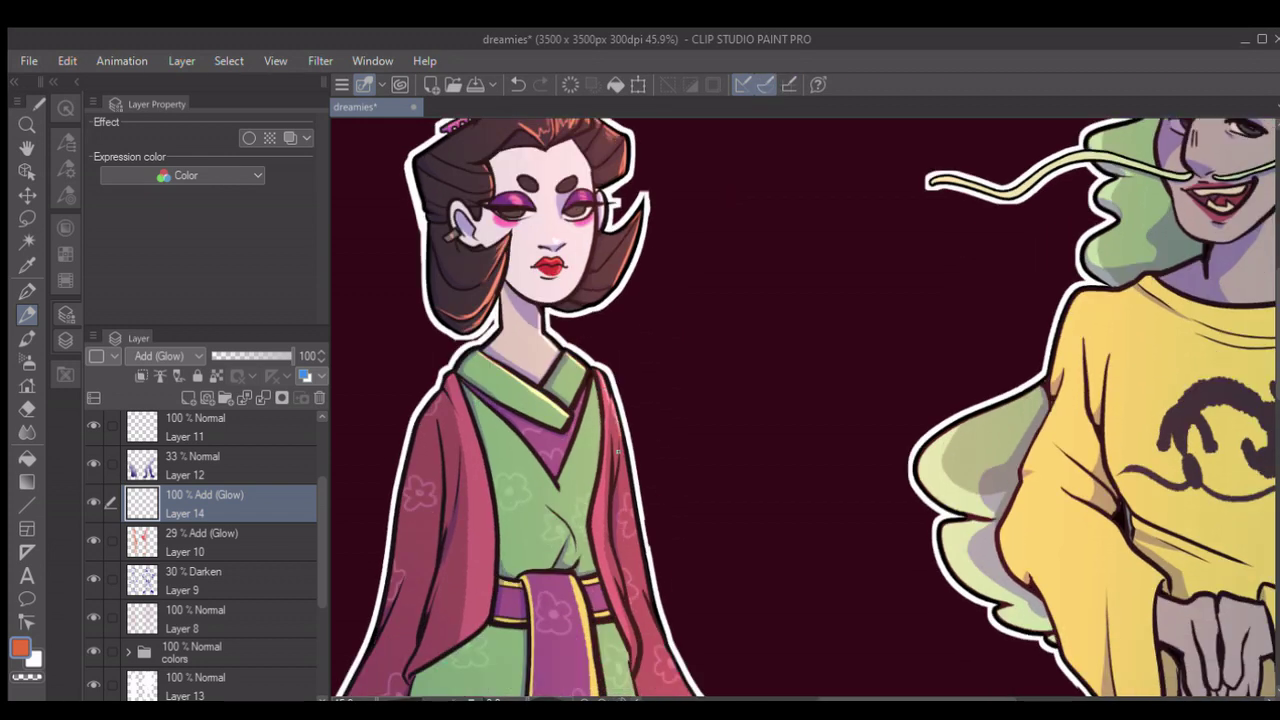
scroll(620, 432, down, 3)
scroll(612, 420, down, 3)
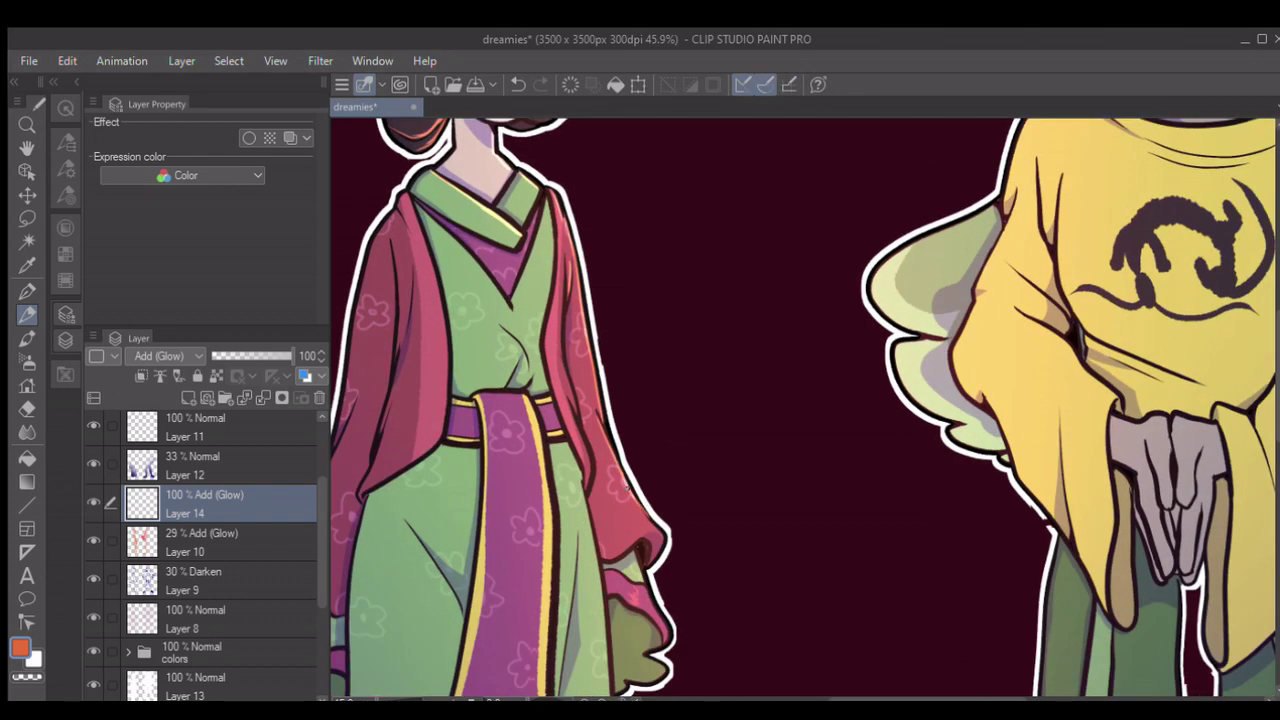
scroll(641, 510, down, 3)
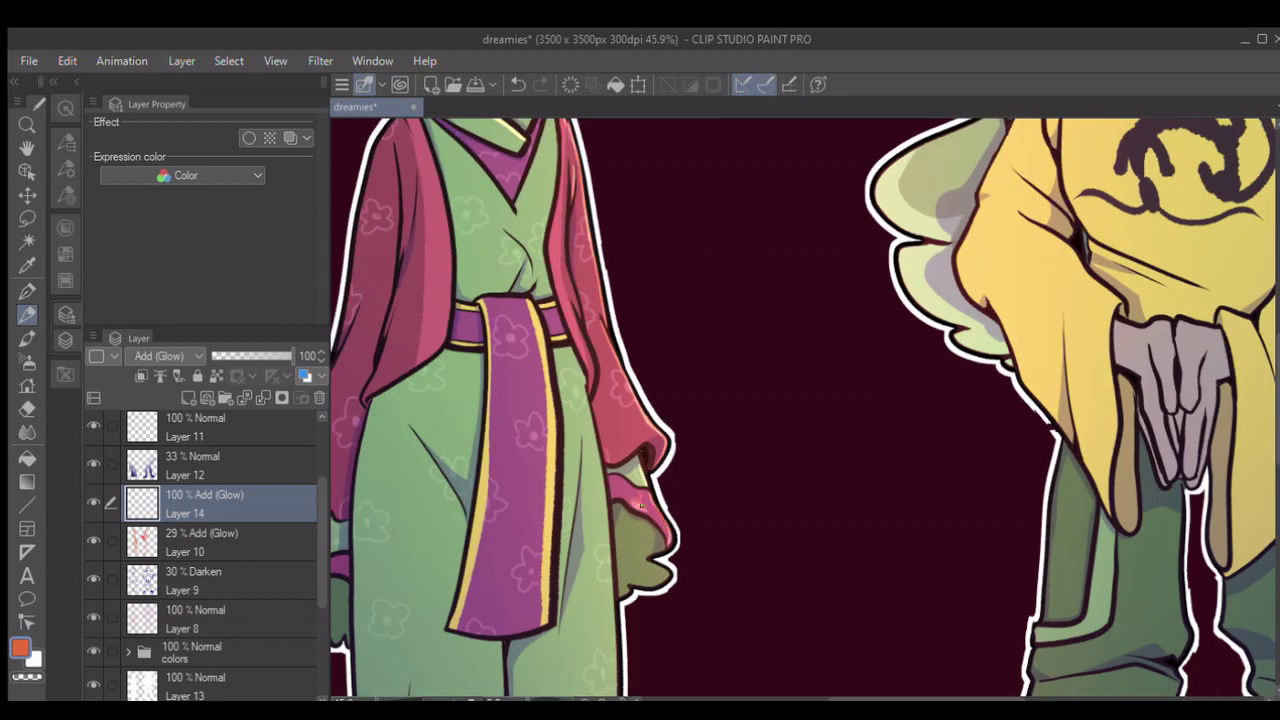
scroll(641, 505, down, 3)
Highlight the purple cuff of the woman's other sleeve and the yellow trim of her sash
drag(426, 446, 650, 390)
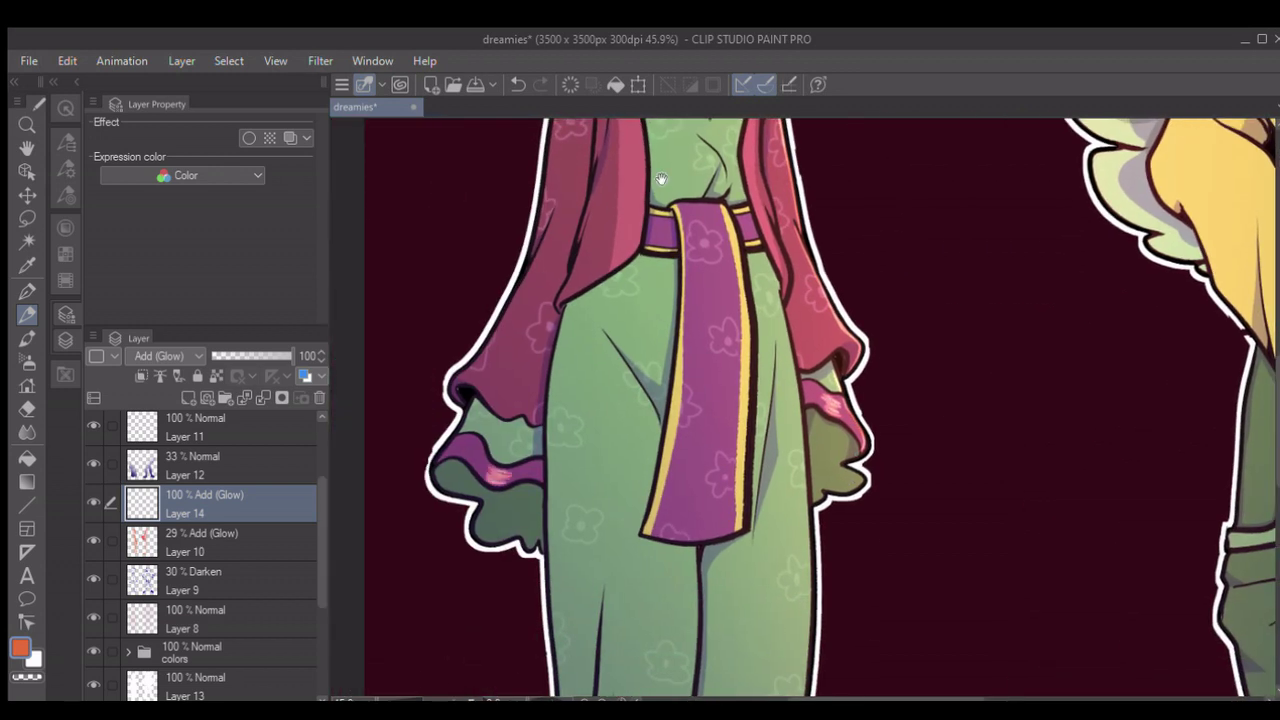
drag(661, 178, 581, 228)
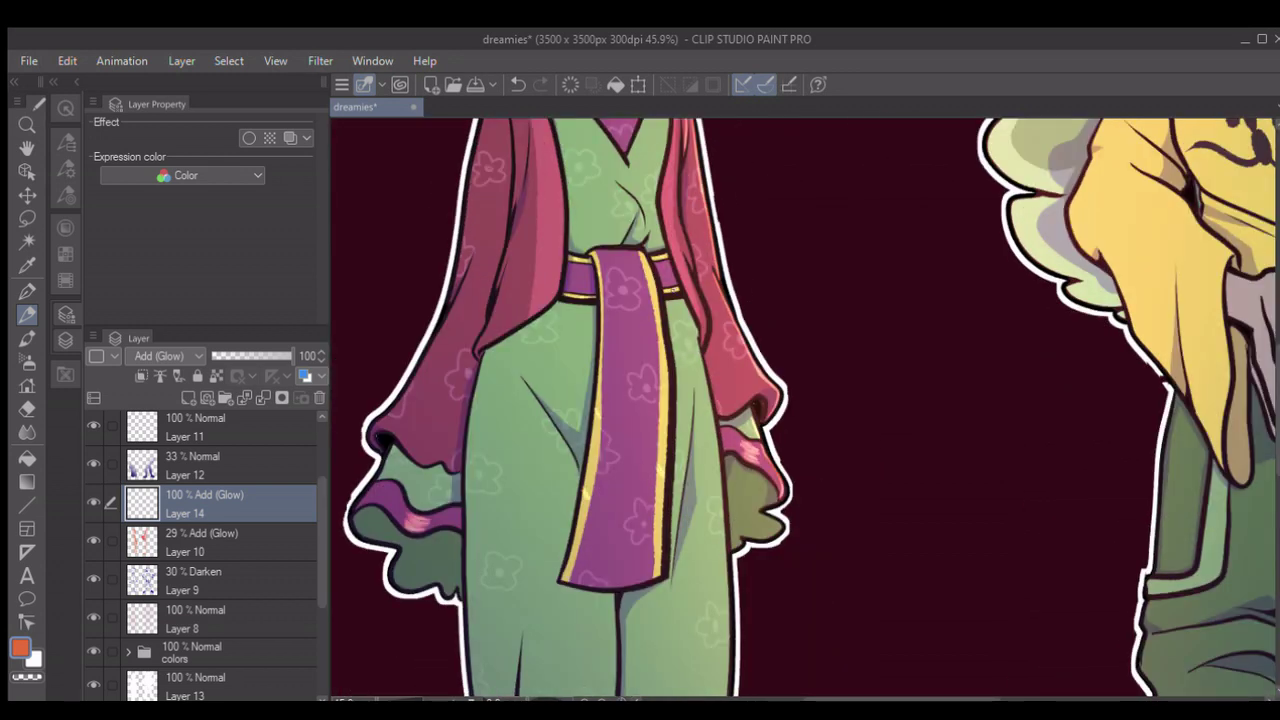
scroll(657, 258, down, 5)
scroll(650, 420, down, 3)
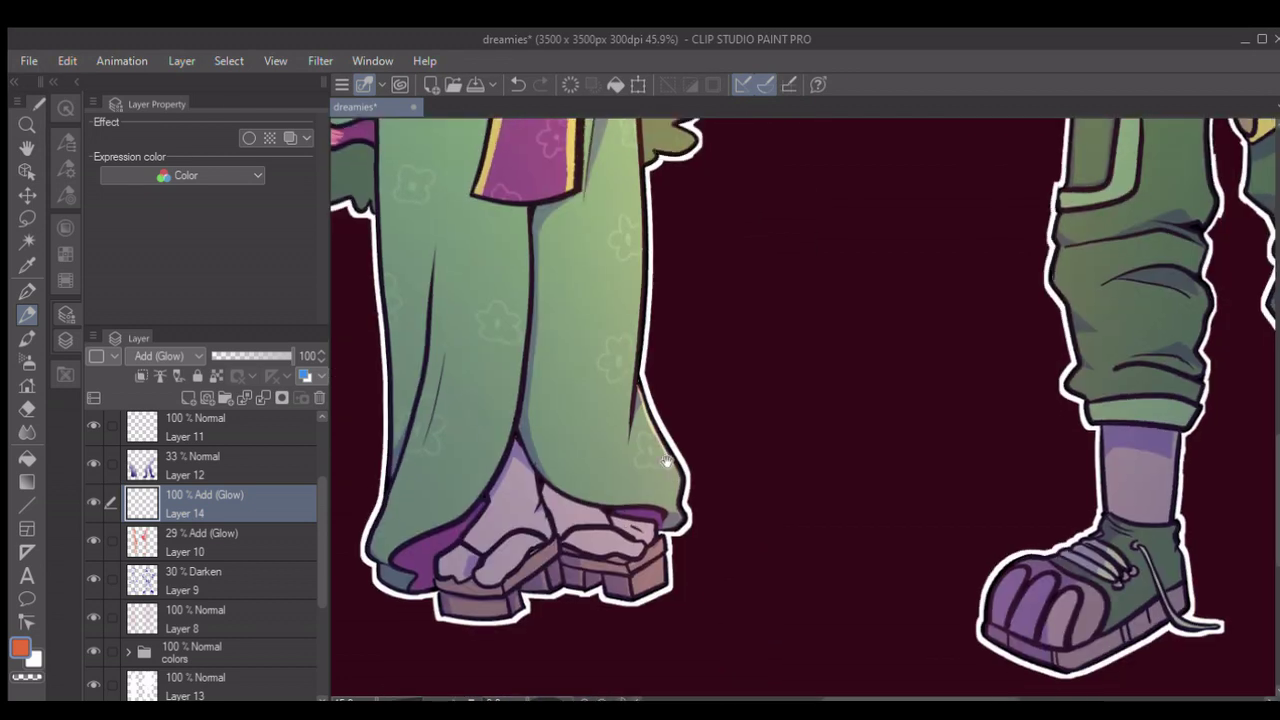
scroll(666, 460, down, 1)
Paint thin glow highlights along the red jacket's front opening and the kimono's inner edge
scroll(894, 323, up, 10)
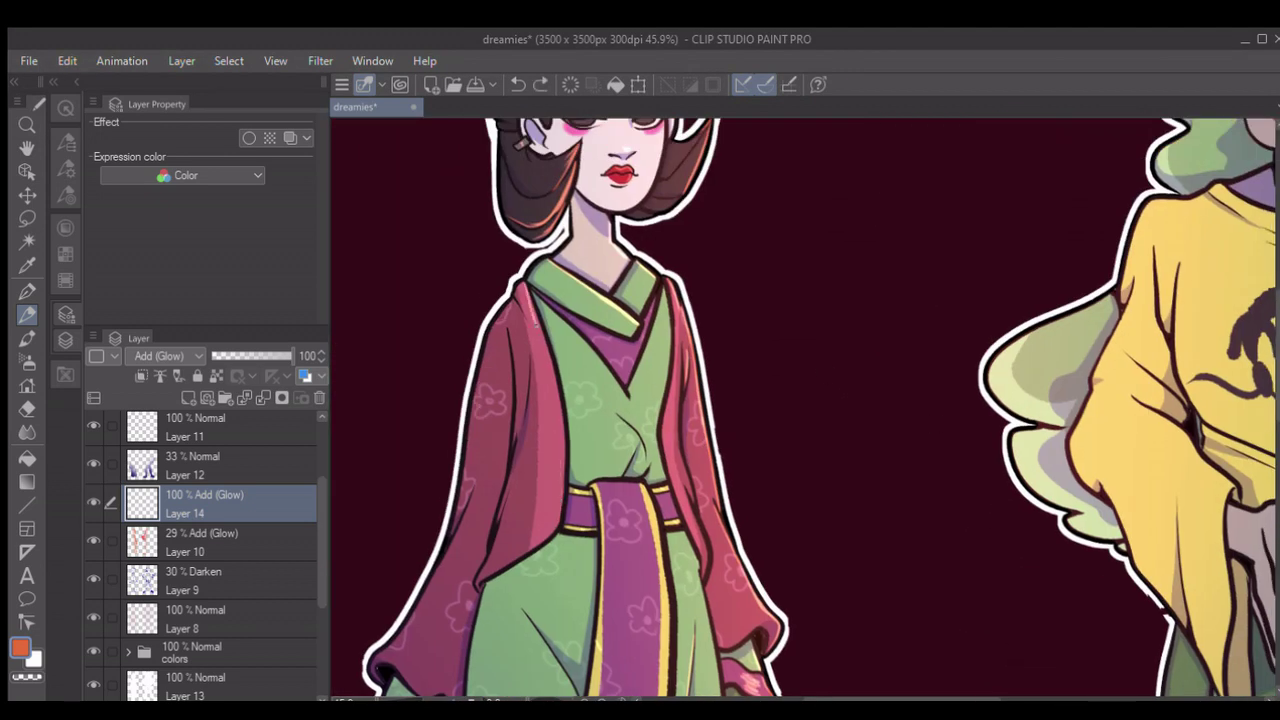
drag(550, 352, 525, 325)
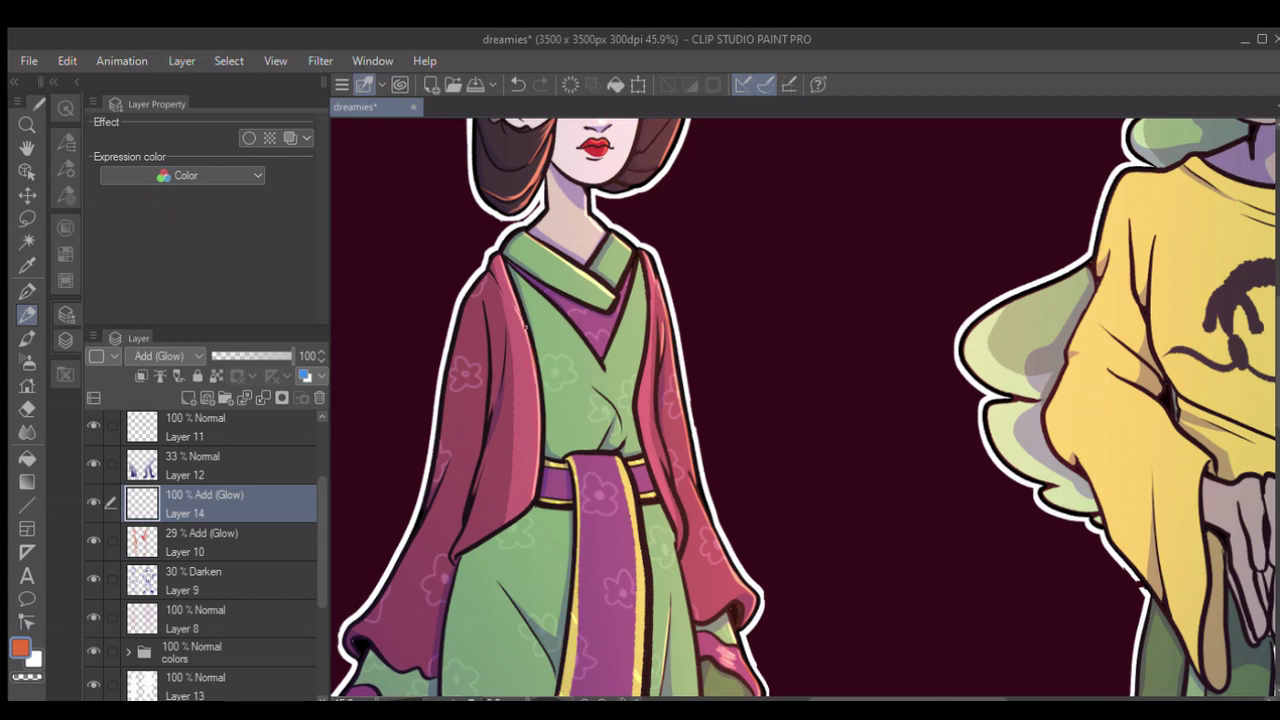
scroll(700, 290, down, 1)
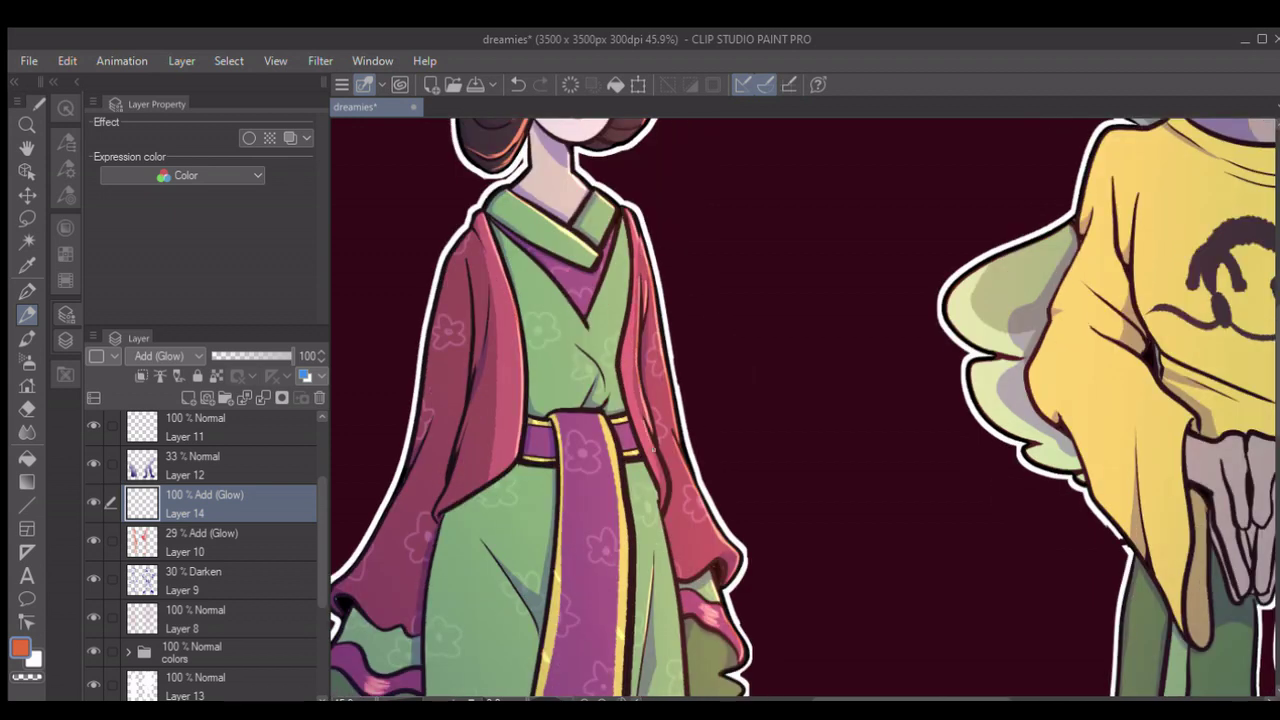
scroll(653, 448, up, 4)
scroll(634, 425, down, 1)
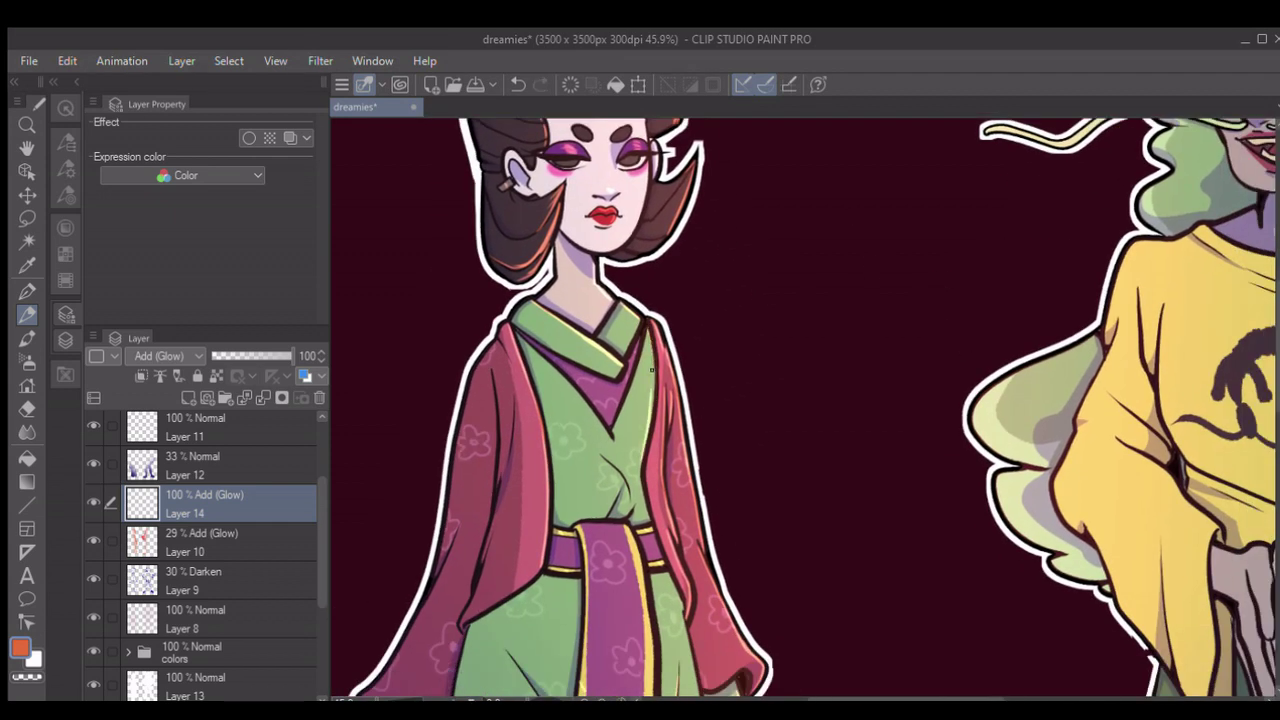
Paint glow highlights on the tips of the man's green fringe and along the neckline of his yellow shirt
scroll(613, 471, down, 3)
scroll(613, 471, right, 3)
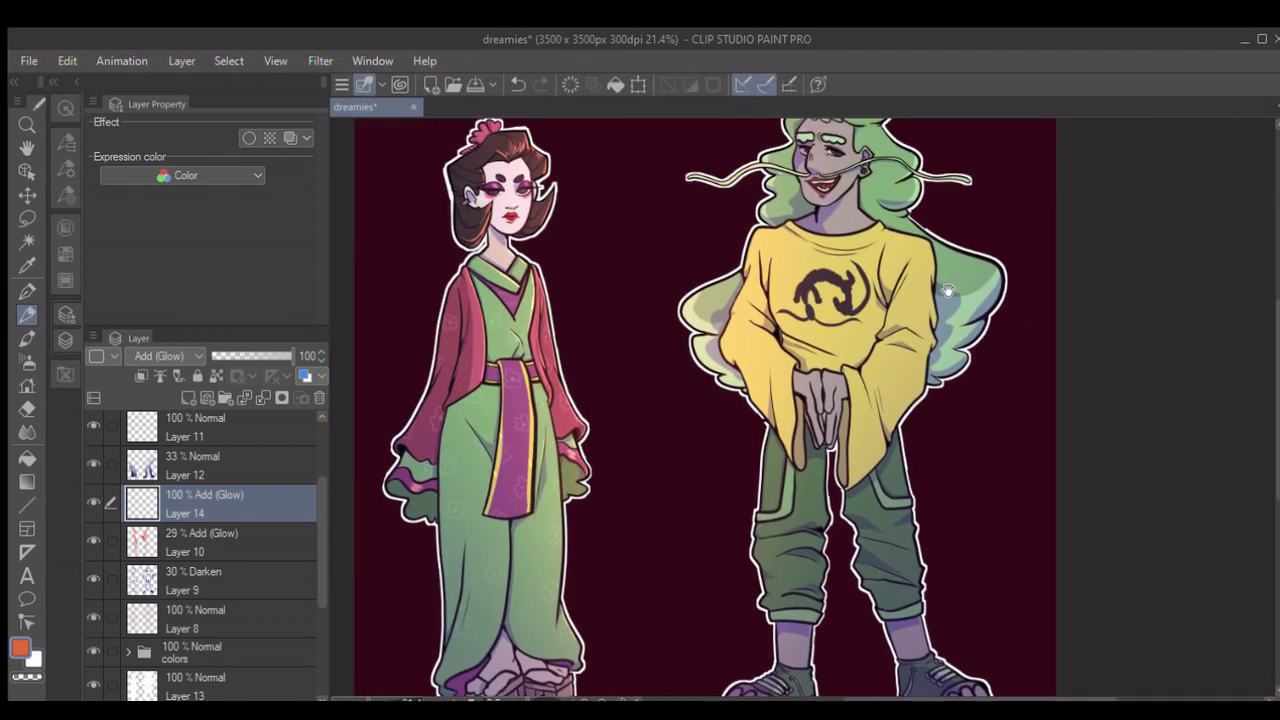
scroll(837, 349, up, 5)
drag(762, 458, 694, 378)
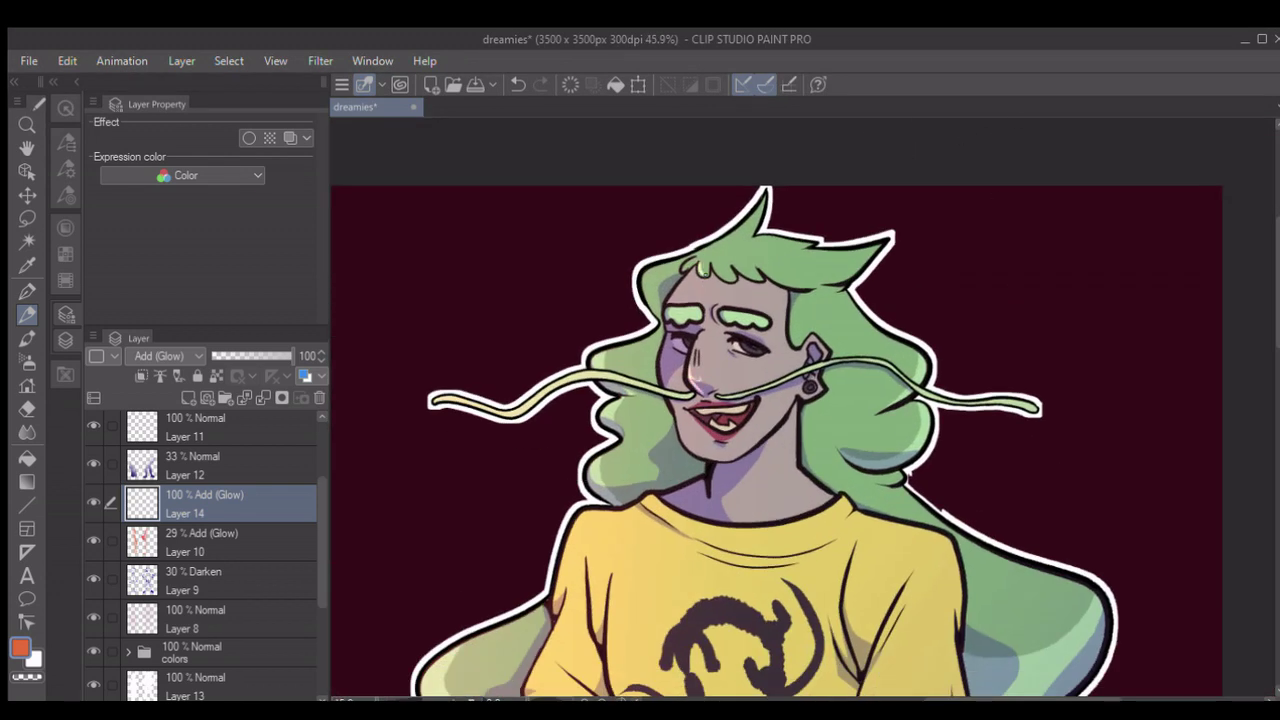
key(ctrl+z)
drag(774, 305, 754, 276)
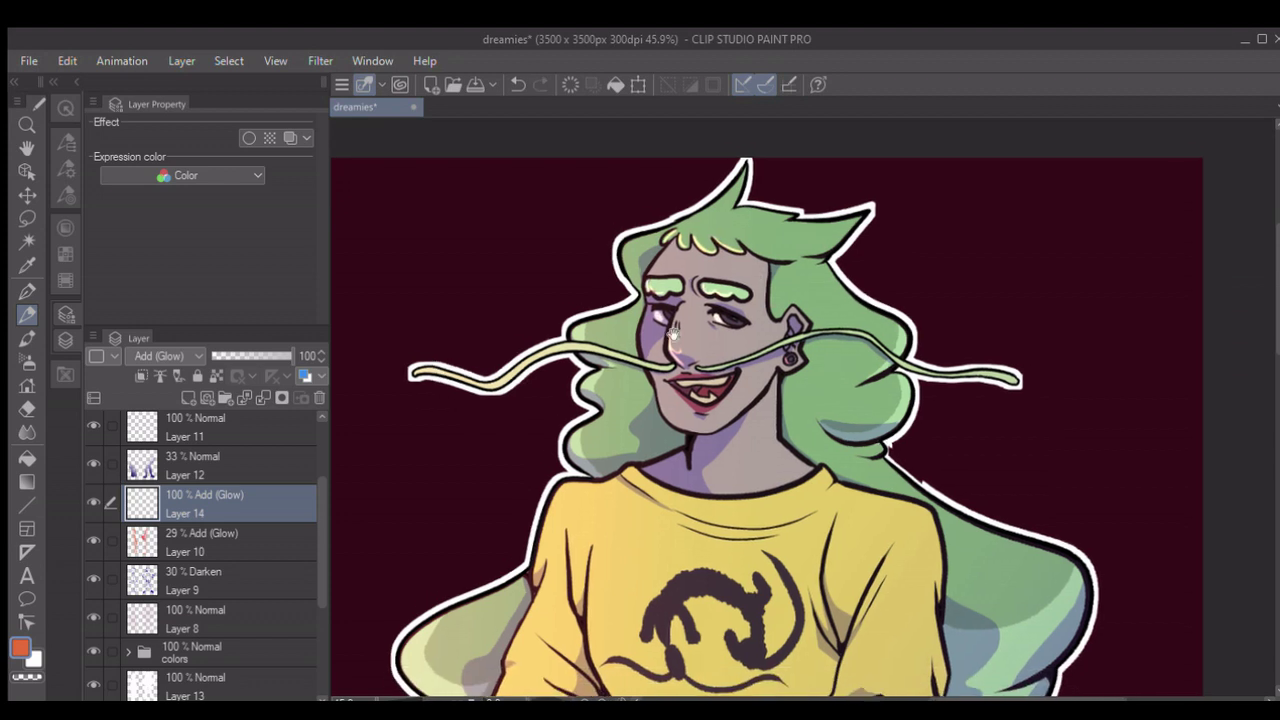
drag(978, 312, 978, 232)
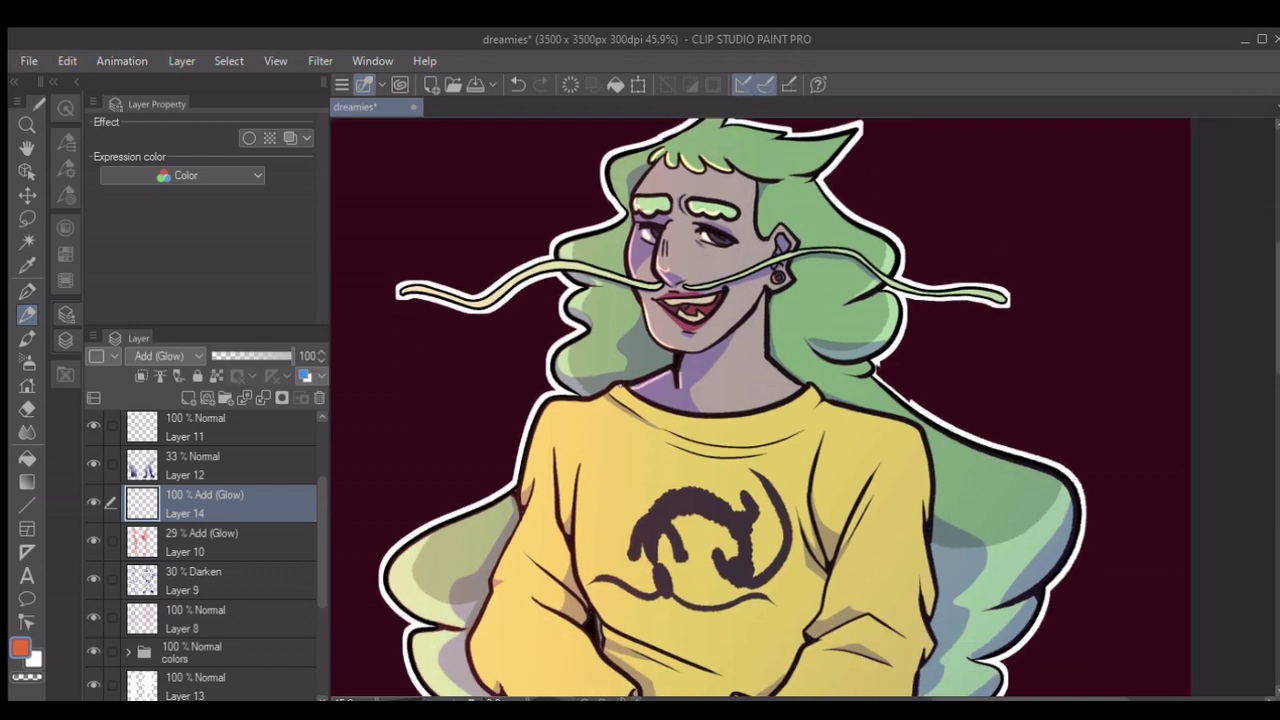
drag(617, 389, 647, 429)
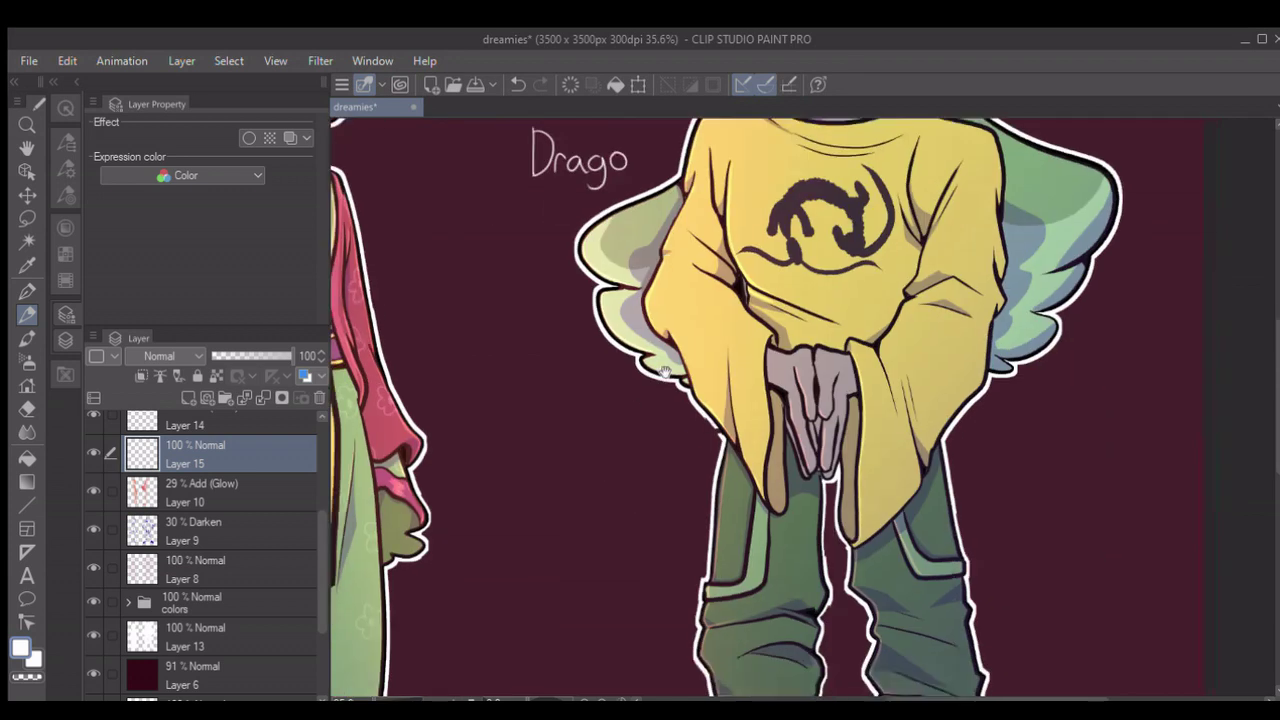
On a new layer, handwrite the artist's signature with the year 2020 in white between the two figures' feet and circle it
scroll(691, 406, down, 10)
scroll(650, 415, left, 5)
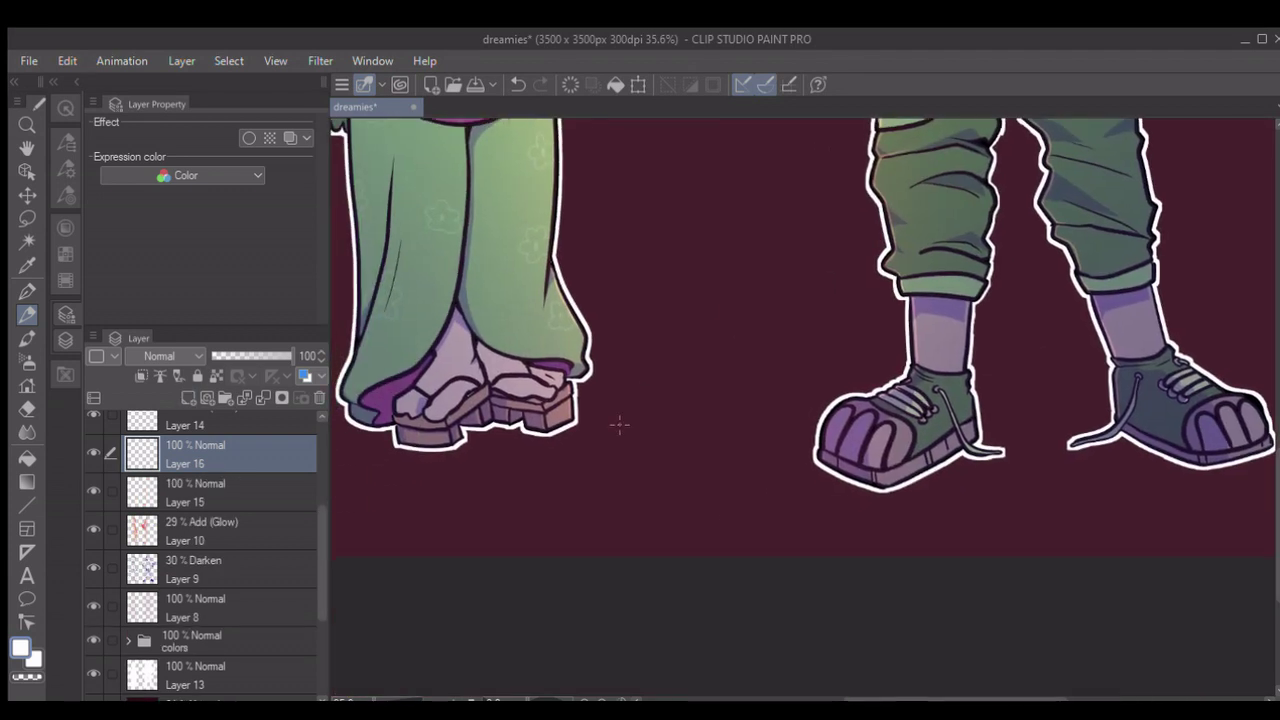
mouse_move(636, 395)
mouse_down()
mouse_move(628, 432)
mouse_move(684, 424)
mouse_up()
mouse_move(686, 406)
mouse_down()
mouse_move(703, 420)
mouse_move(672, 456)
mouse_move(720, 448)
mouse_move(670, 486)
mouse_move(728, 476)
mouse_up()
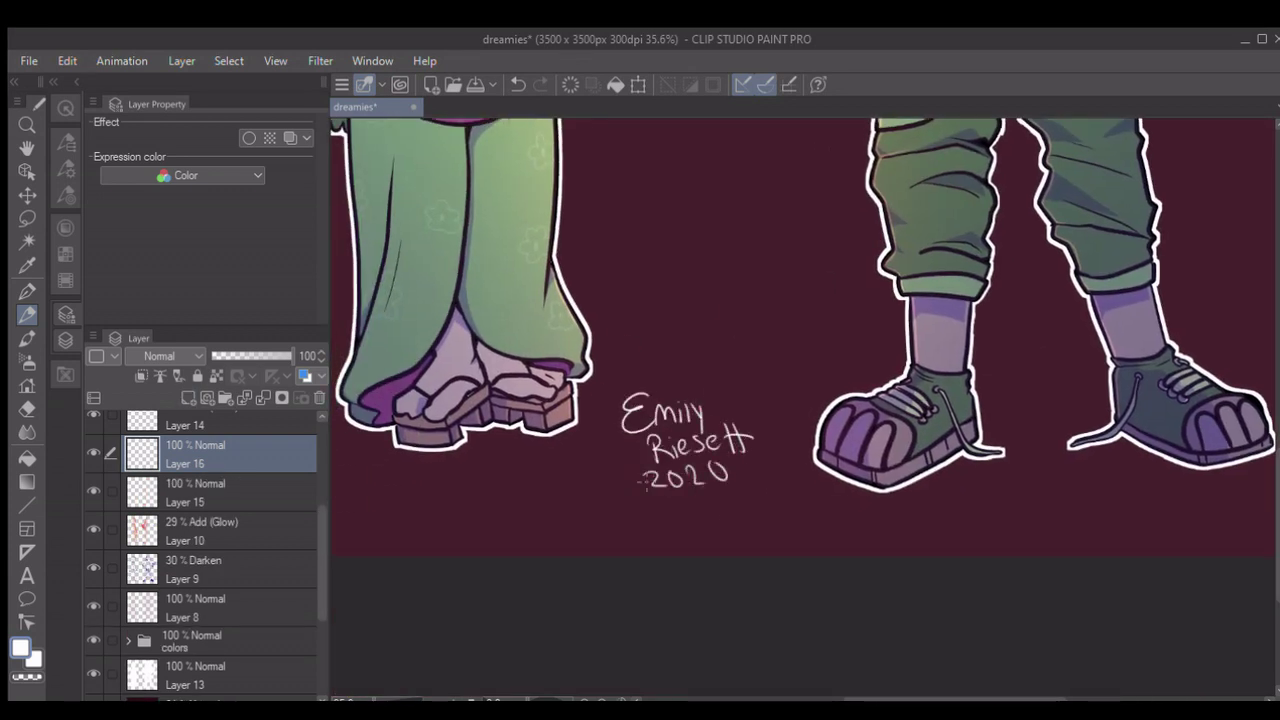
drag(641, 482, 645, 505)
Lower the signature layer's opacity to 18% and shrink the signature, placing it beside the woman's sandals
click(228, 354)
key(ctrl+t)
drag(749, 514, 678, 443)
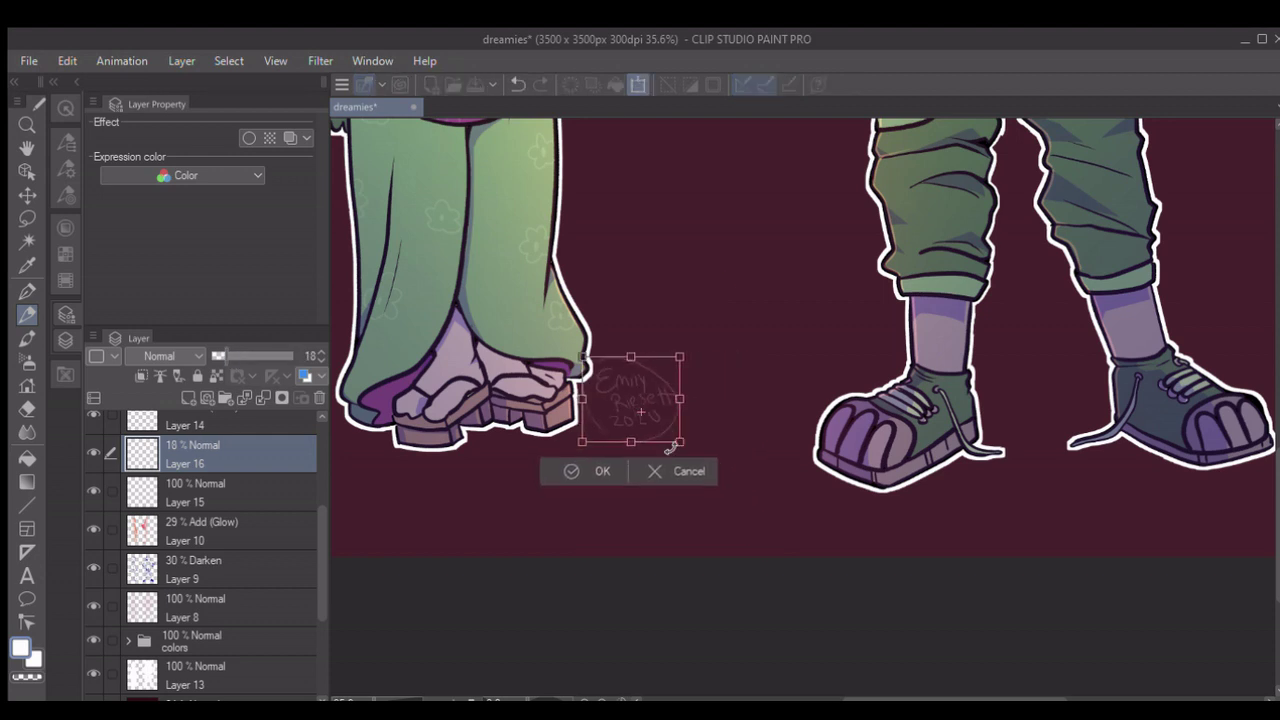
key(Return)
scroll(609, 663, down, 5)
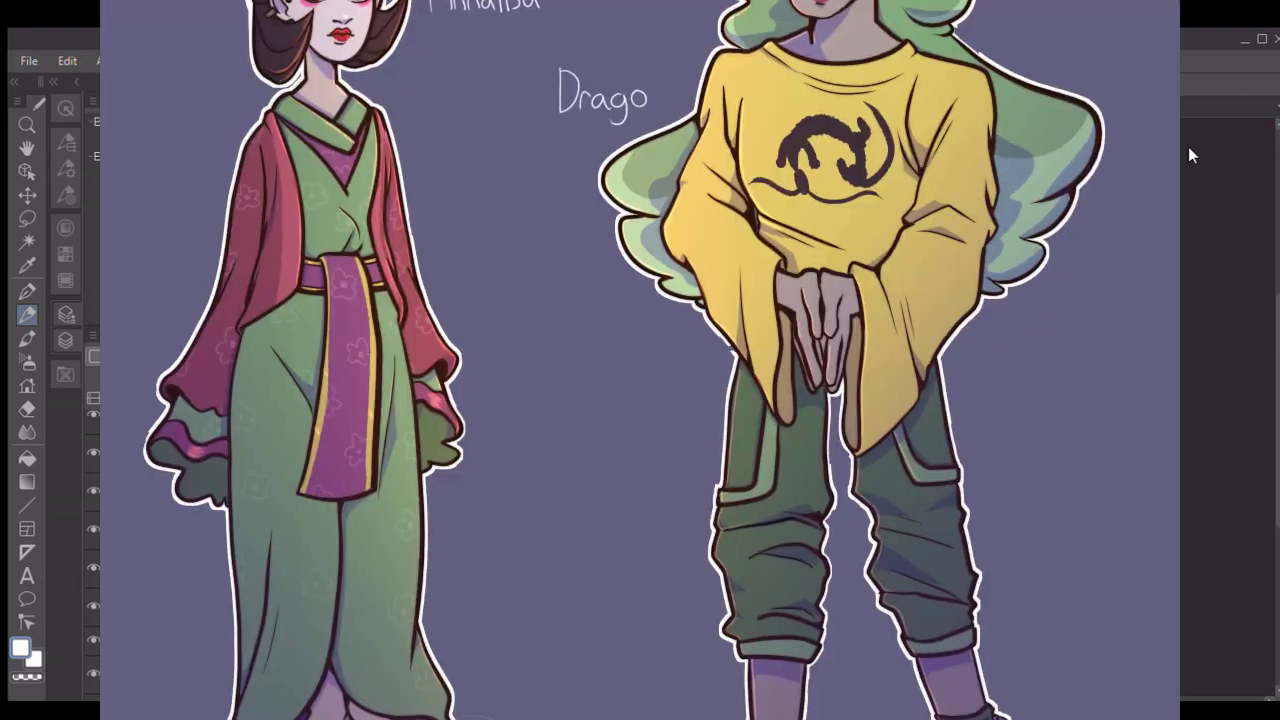